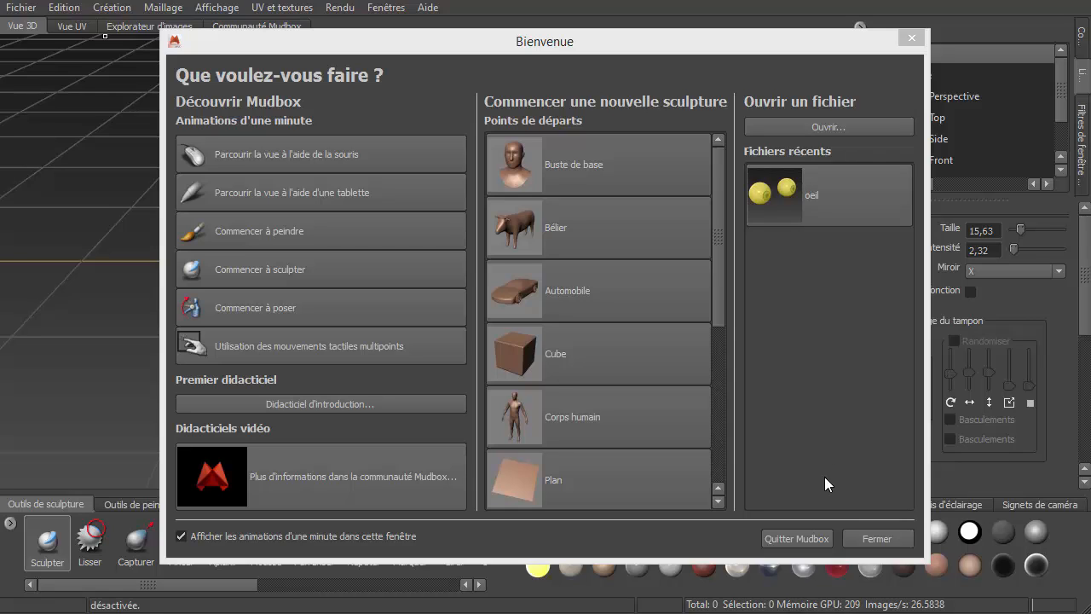
- Start a new sculpture from the Sphère starting point in the welcome window
mouse_move(719, 226)
left_mouse_down()
mouse_move(736, 383)
mouse_move(747, 211)
mouse_move(745, 396)
mouse_move(734, 206)
mouse_move(725, 410)
mouse_move(719, 208)
left_mouse_up()
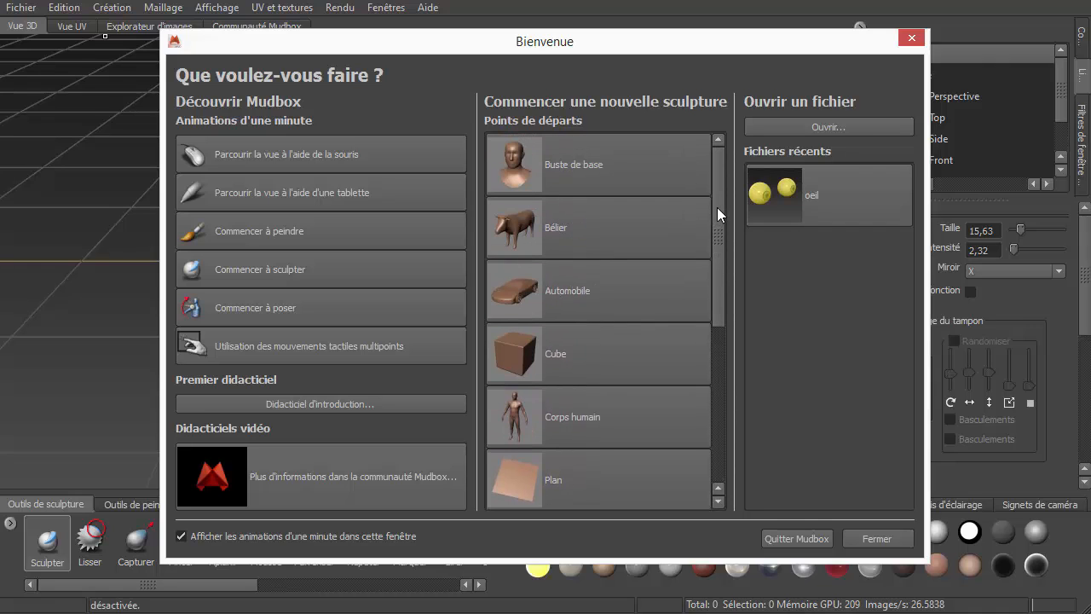
scroll(584, 305, "down", 5)
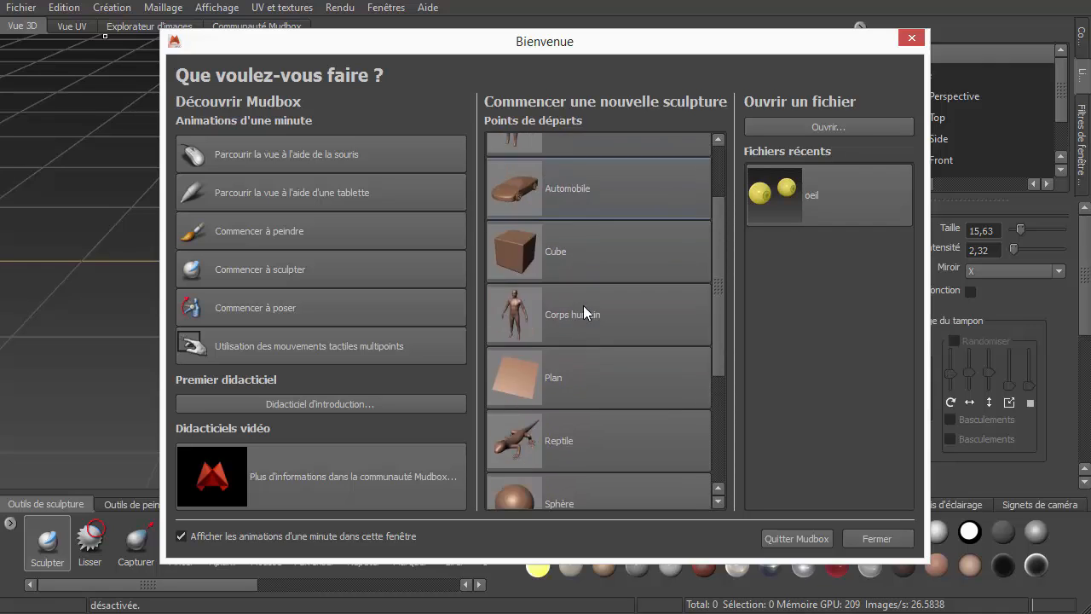
scroll(584, 371, "up", 5)
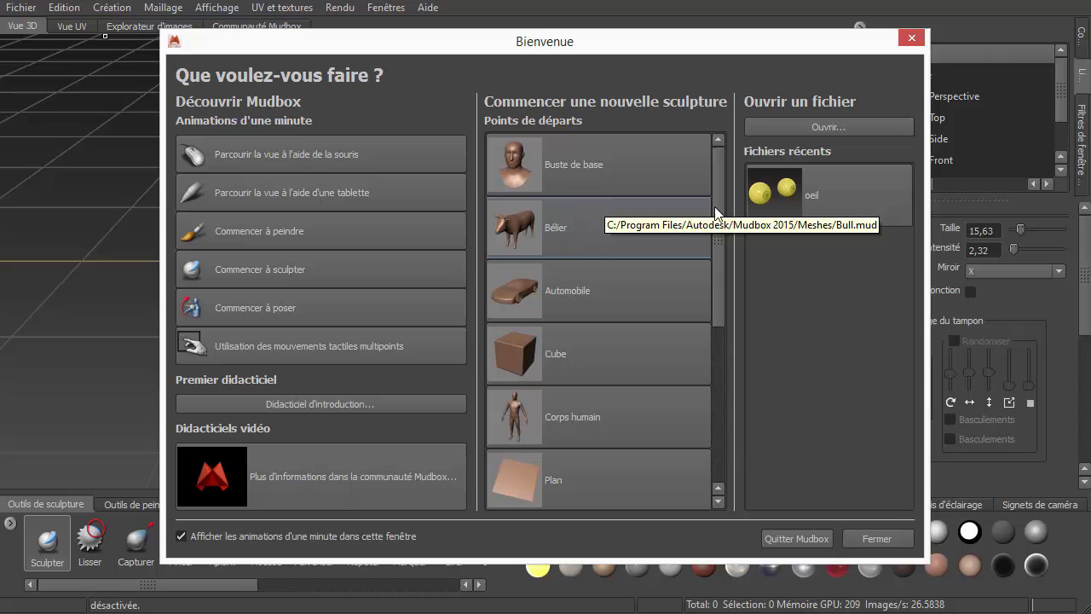
mouse_move(583, 46)
left_mouse_down()
mouse_move(597, 46)
mouse_move(540, 46)
mouse_move(575, 46)
left_mouse_up()
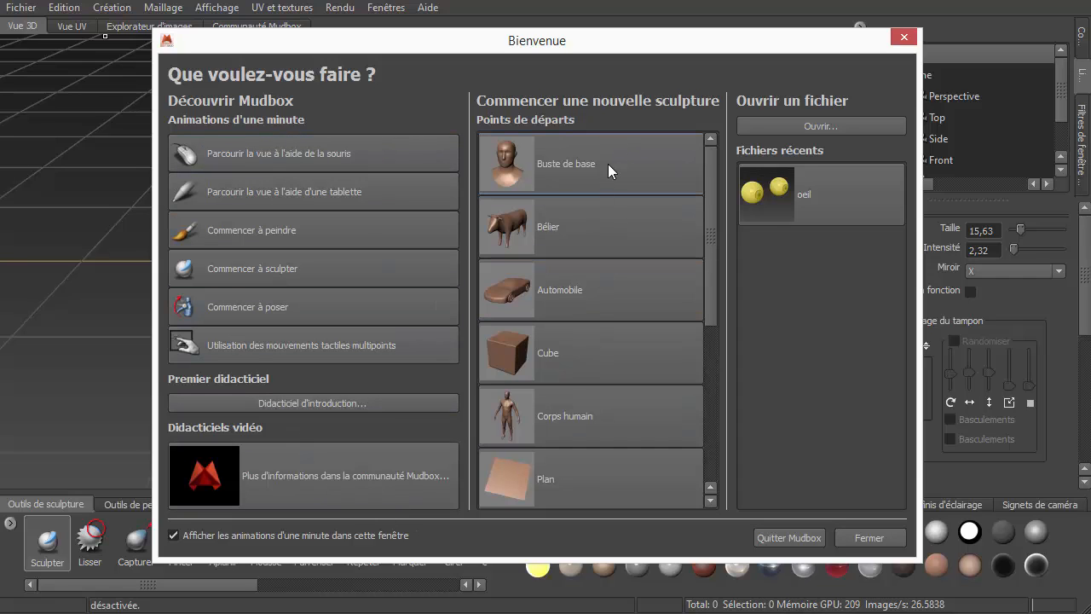
scroll(602, 236, "down", 5)
scroll(602, 236, "up", 5)
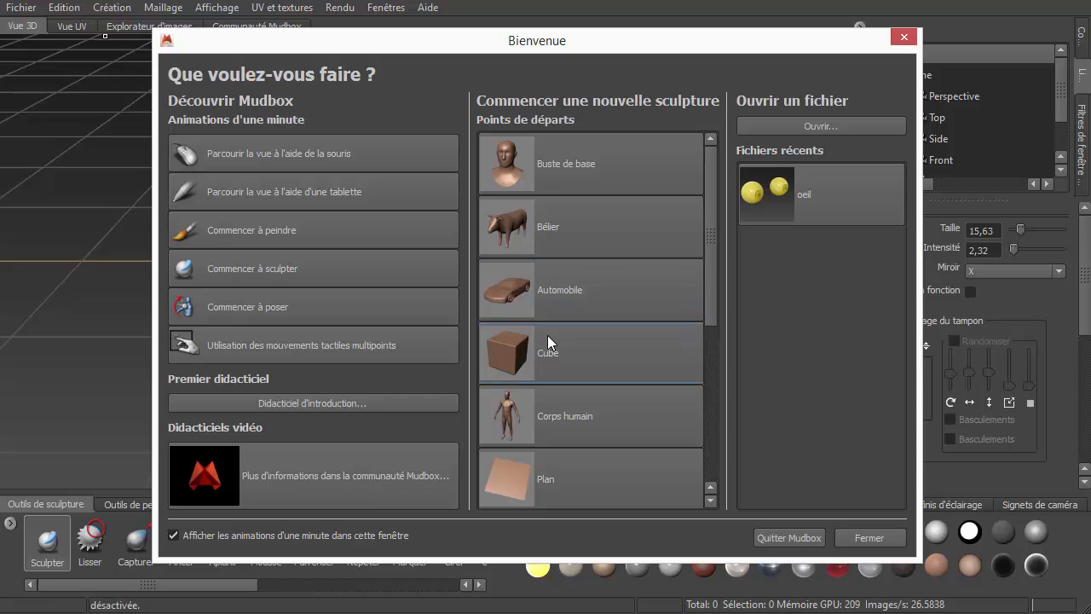
scroll(548, 335, "down", 5)
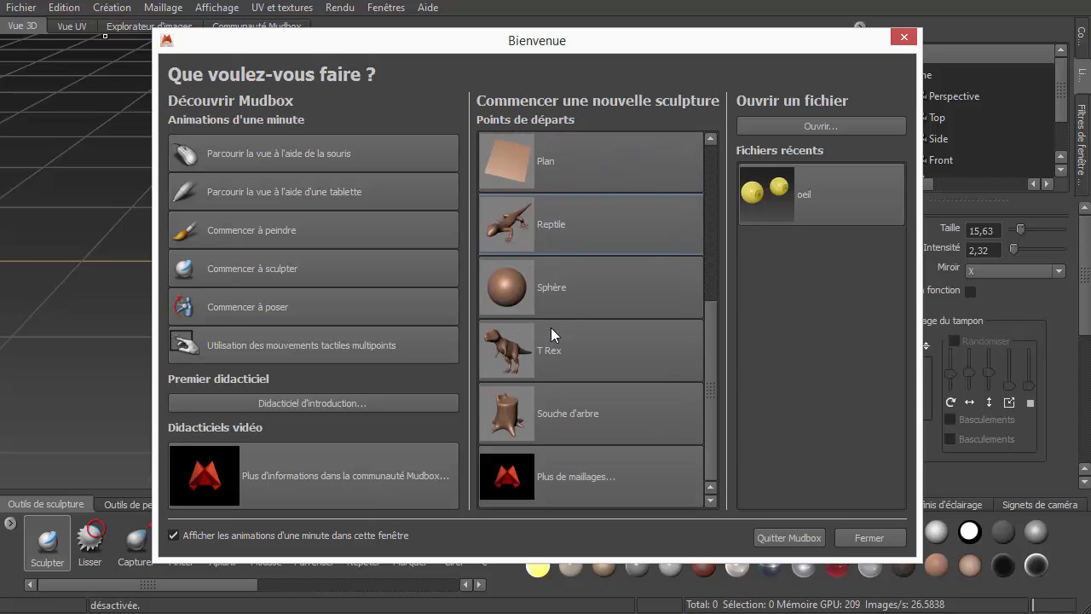
scroll(560, 361, "up", 5)
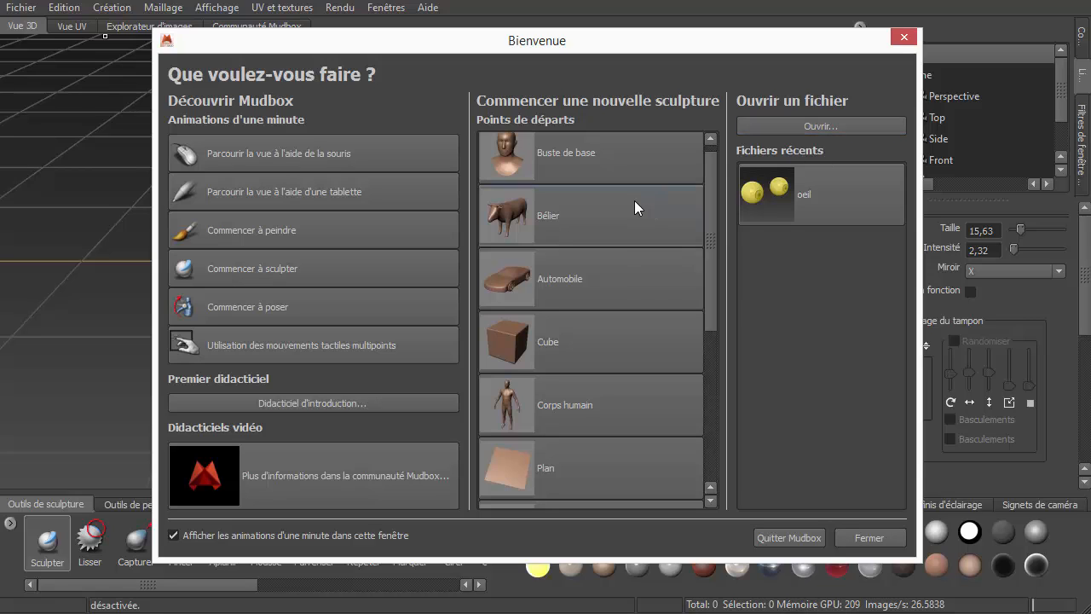
scroll(599, 289, "down", 3)
scroll(599, 288, "down", 3)
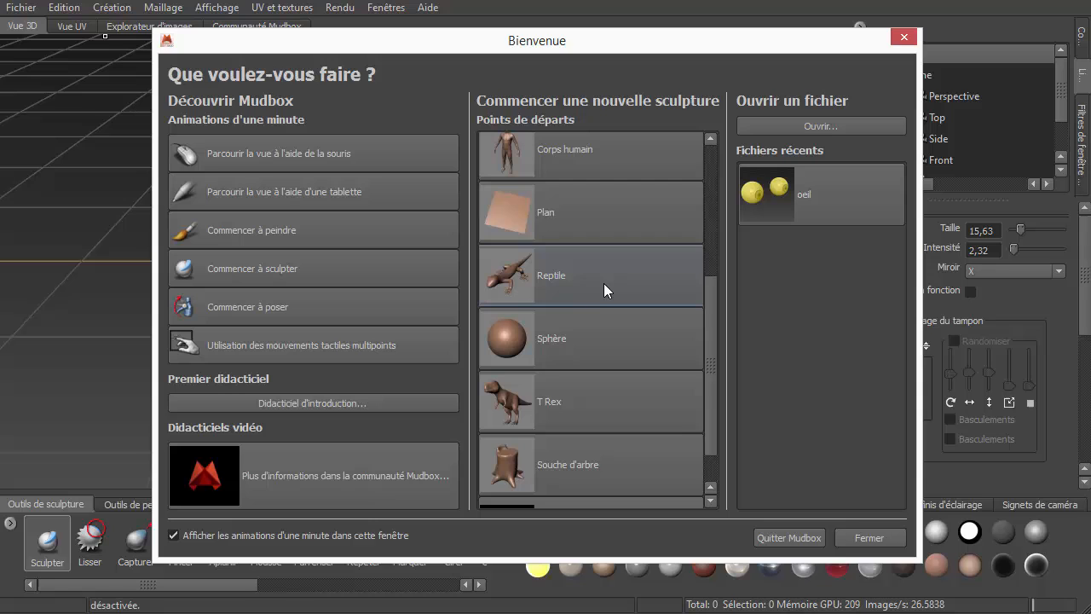
left_click(574, 337)
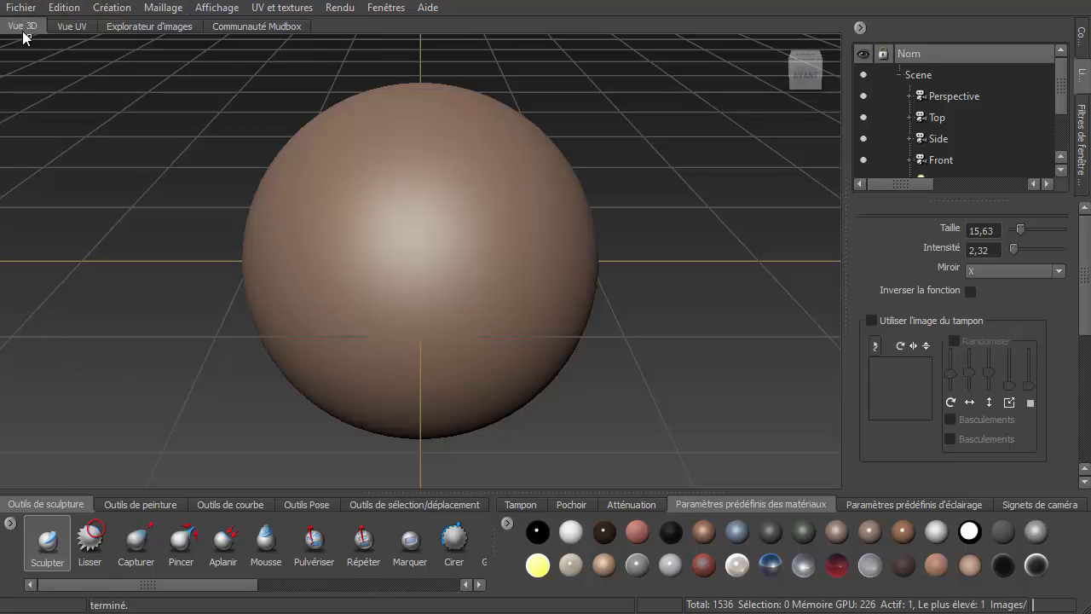
- Look through the UV view, the image browser and the Mudbox community page
left_click(72, 26)
left_click(146, 26)
left_click(253, 26)
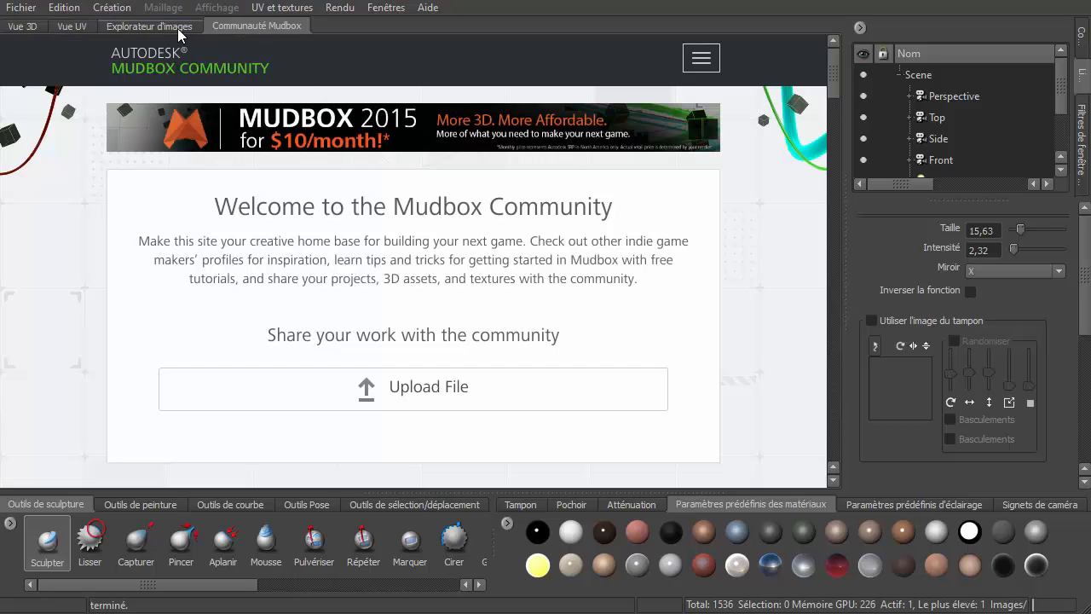
left_click(160, 27)
left_click(82, 24)
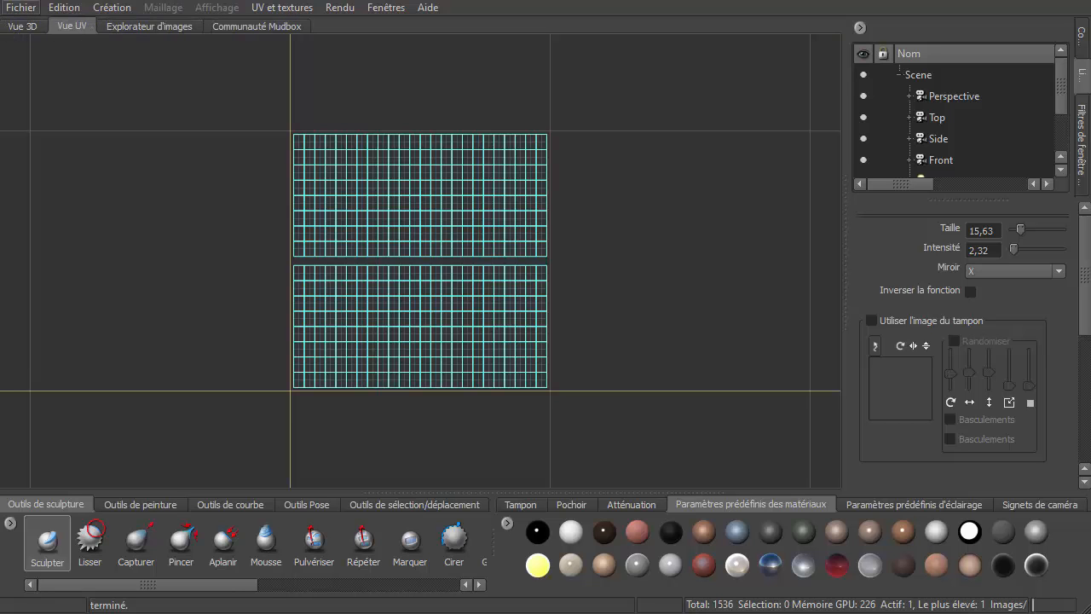
left_click(24, 29)
left_click(88, 28)
- Preview 01_vdm.exr from the Pictures folder in the image browser at 16.66 zoom
left_click(184, 29)
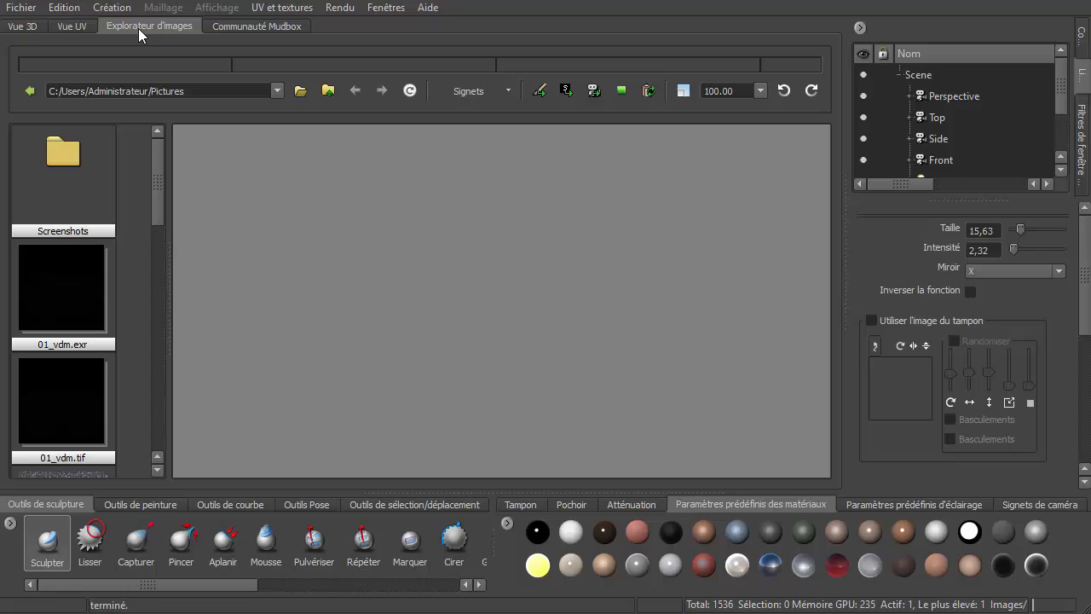
left_click(84, 297)
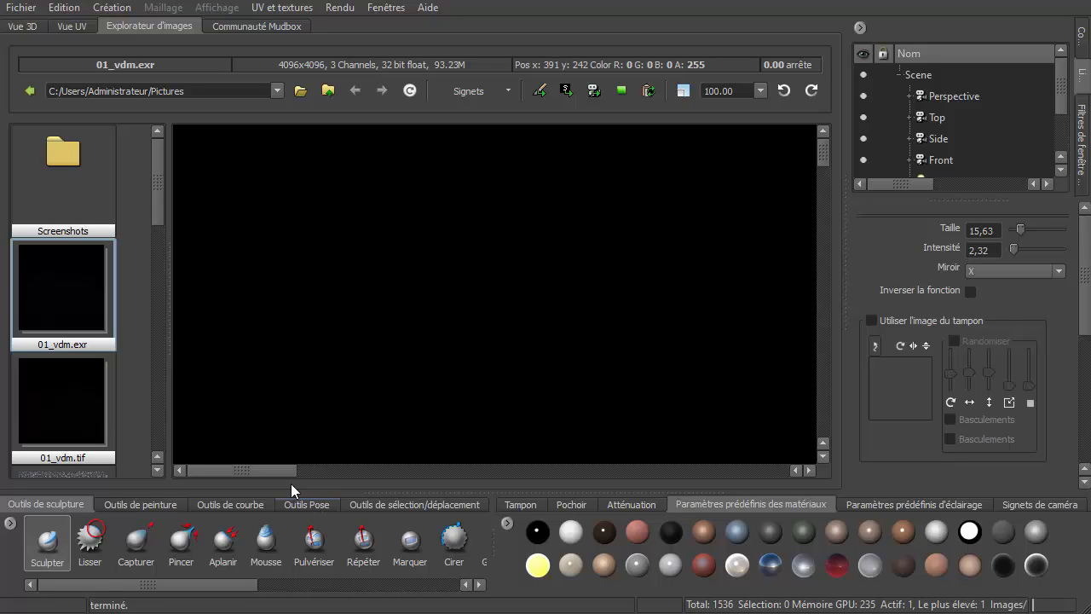
mouse_move(290, 469)
left_mouse_down()
mouse_move(551, 470)
mouse_move(297, 470)
left_mouse_up()
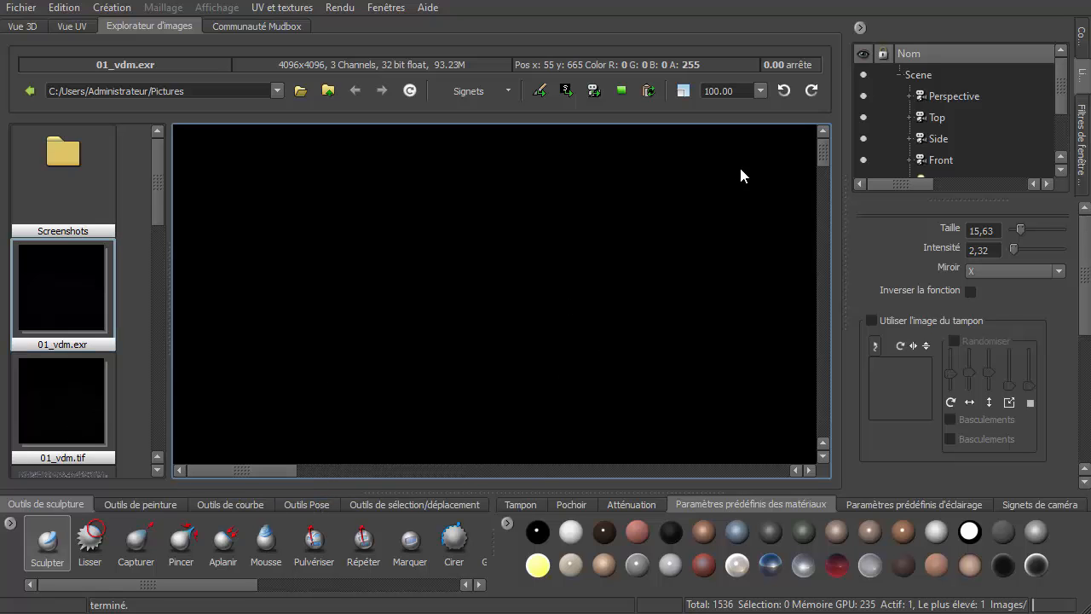
left_click(760, 91)
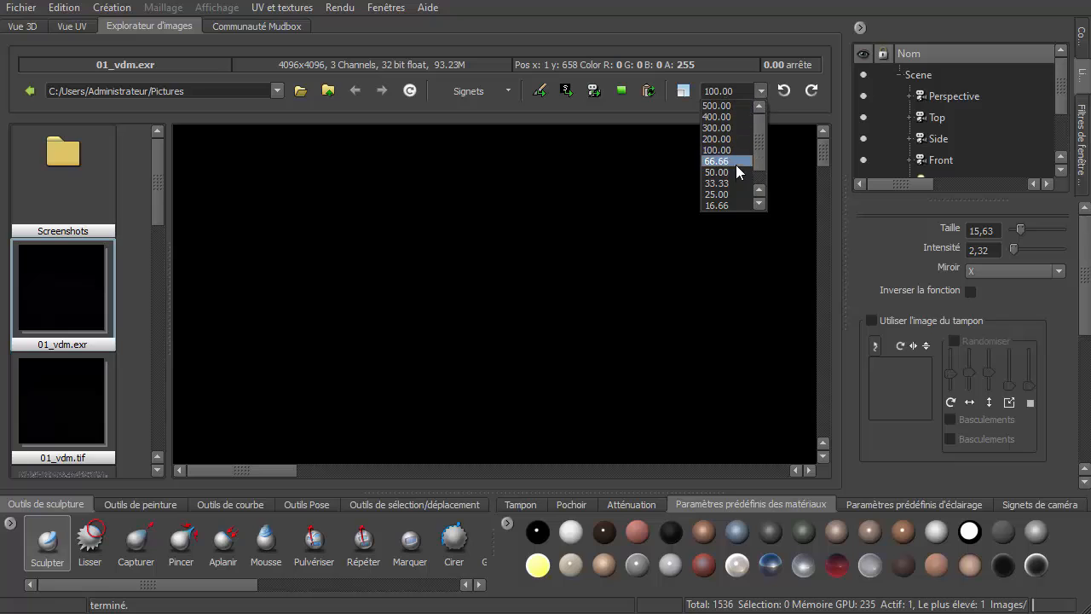
left_click(727, 205)
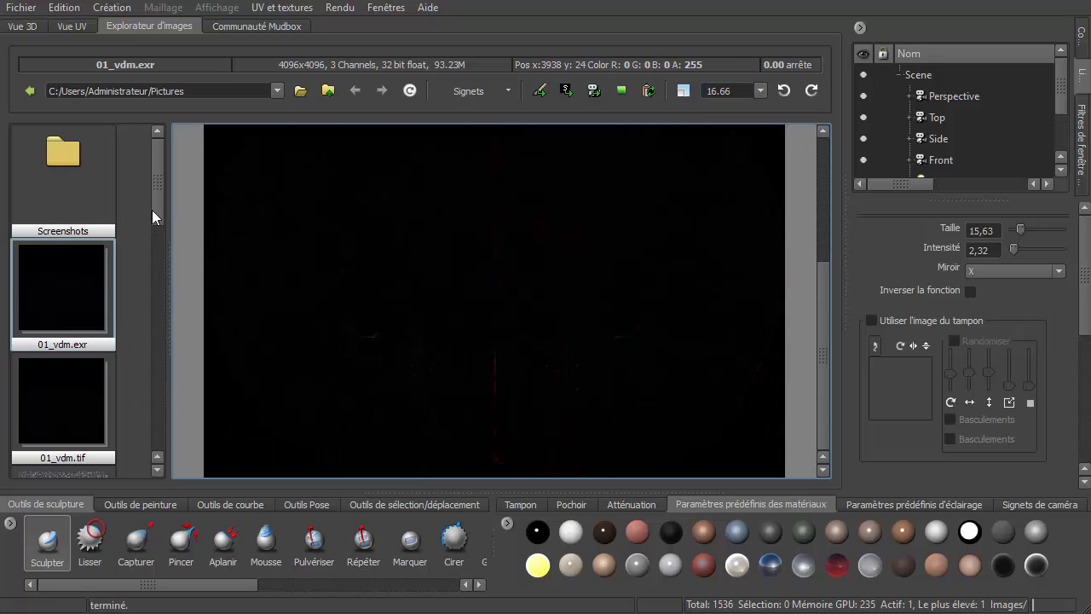
left_click_drag(153, 210, 169, 181)
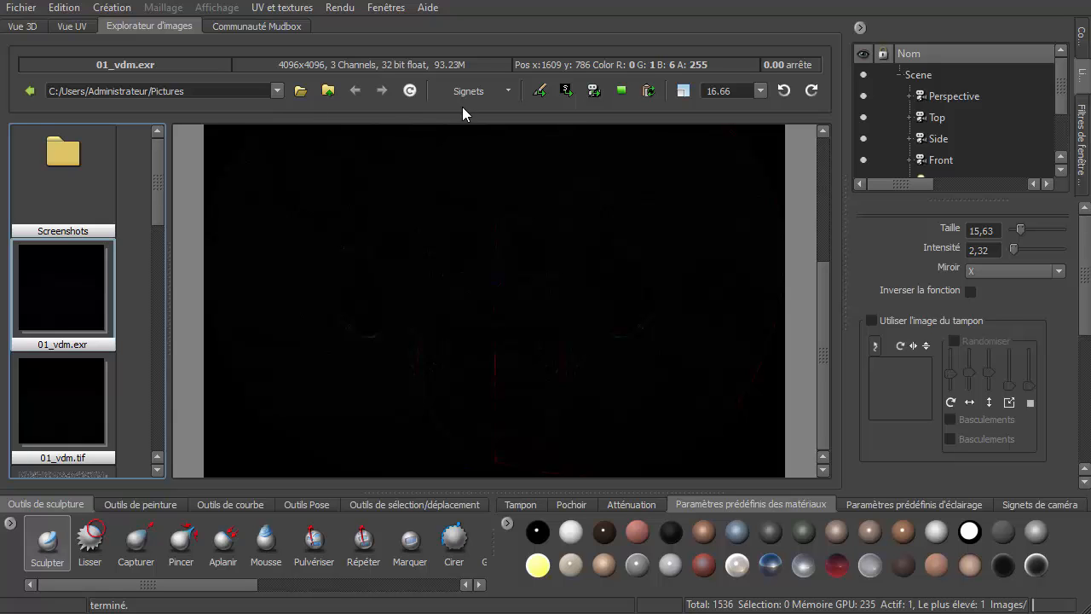
- Expand the navigation list of the Mudbox community page, and return to the 3D view
left_click(256, 25)
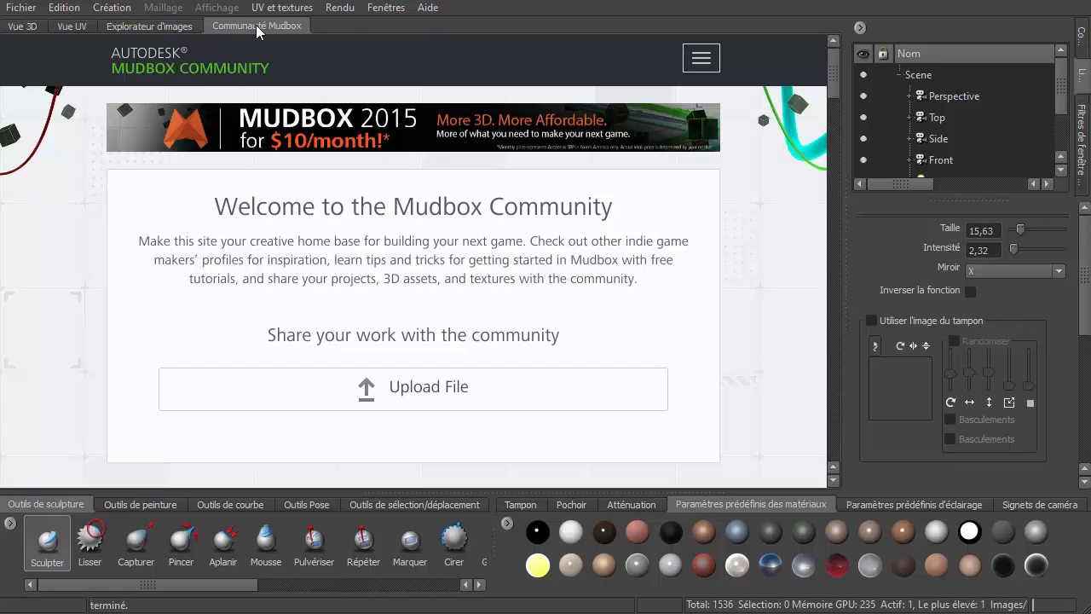
left_click(701, 58)
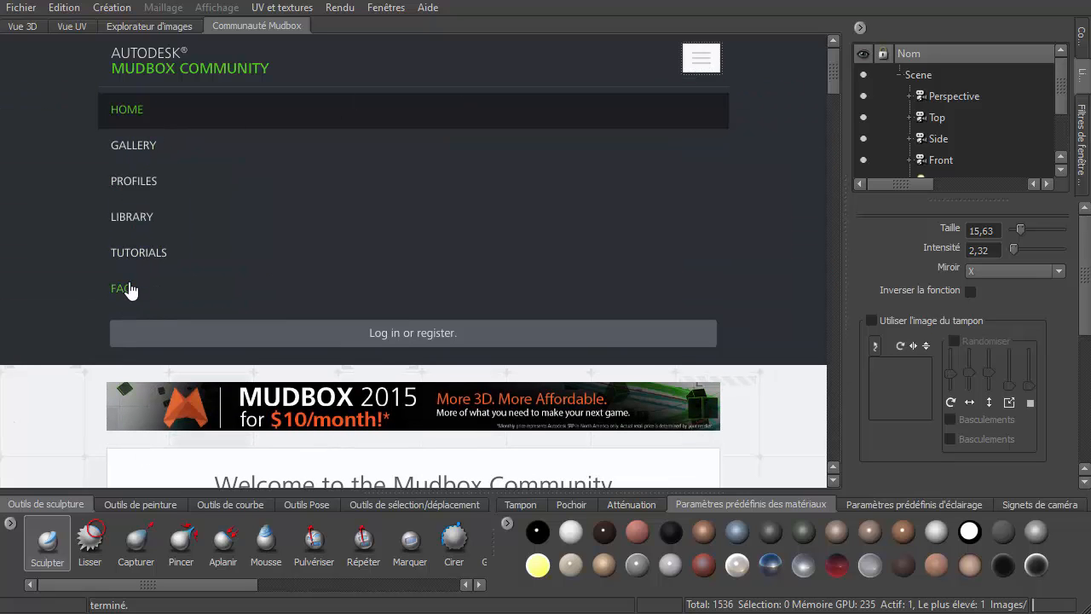
left_click(17, 27)
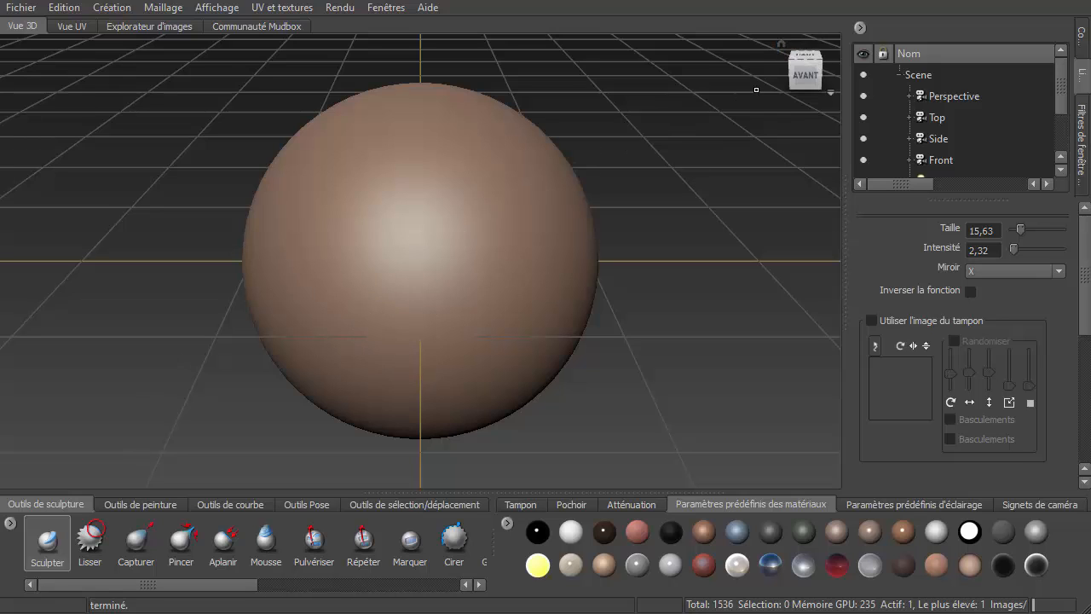
- Orbit to an oblique front view of the sphere and define it as the home view (Début)
mouse_move(809, 77)
left_mouse_down()
mouse_move(765, 82)
mouse_move(815, 75)
left_mouse_up()
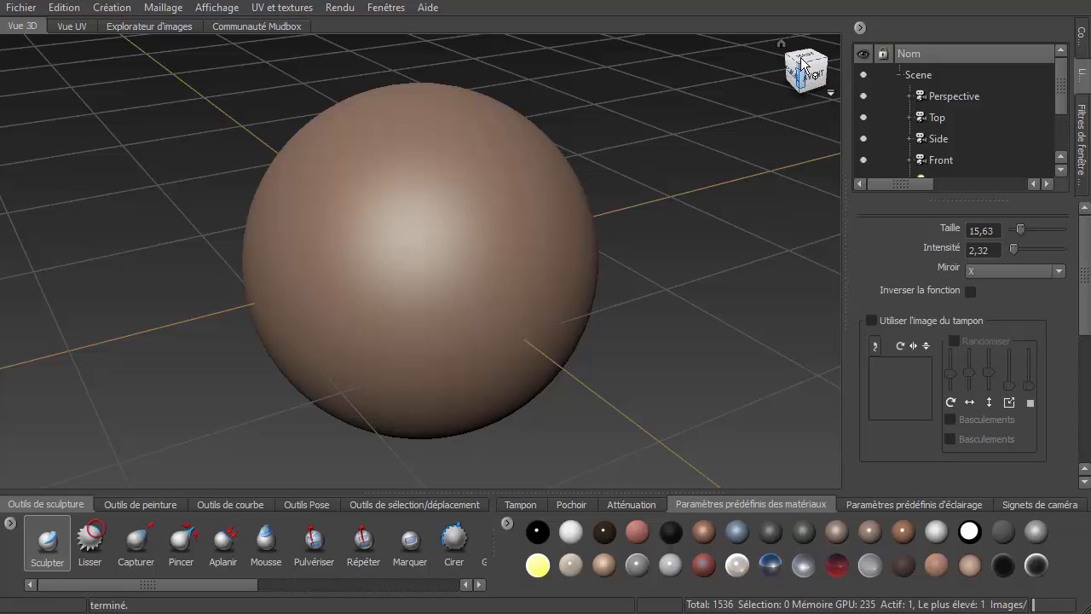
left_click(831, 94)
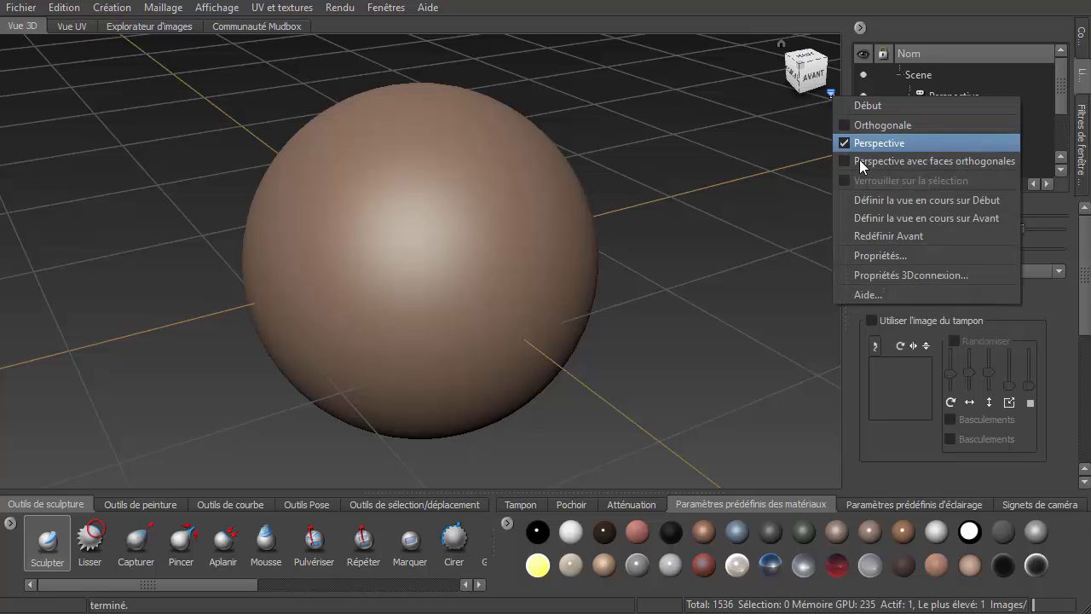
left_click(892, 204)
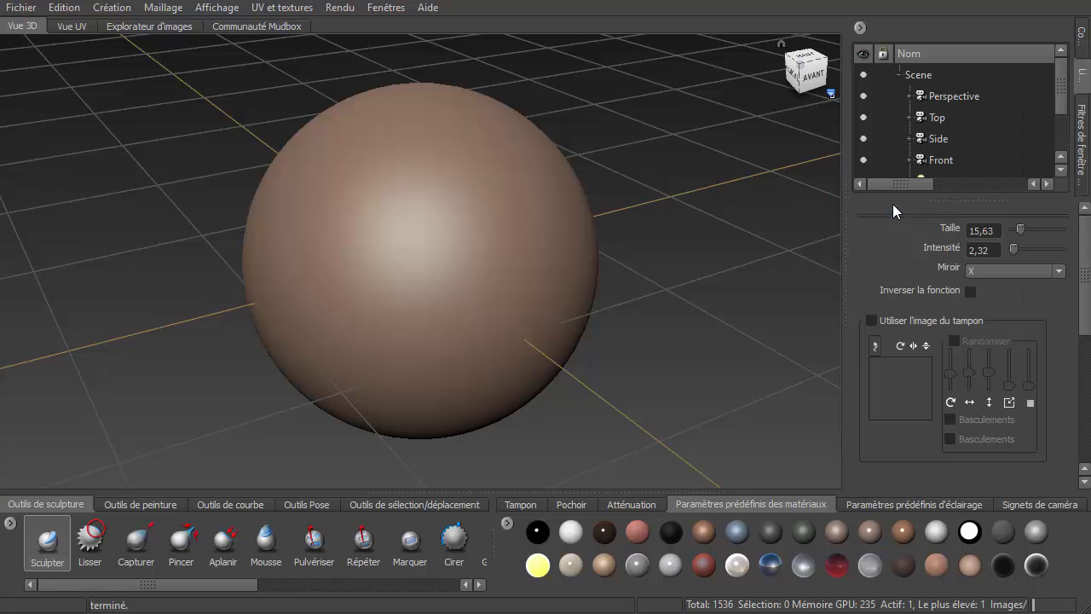
- View the sphere from the front and from the left in orthographic projection
left_click(814, 81)
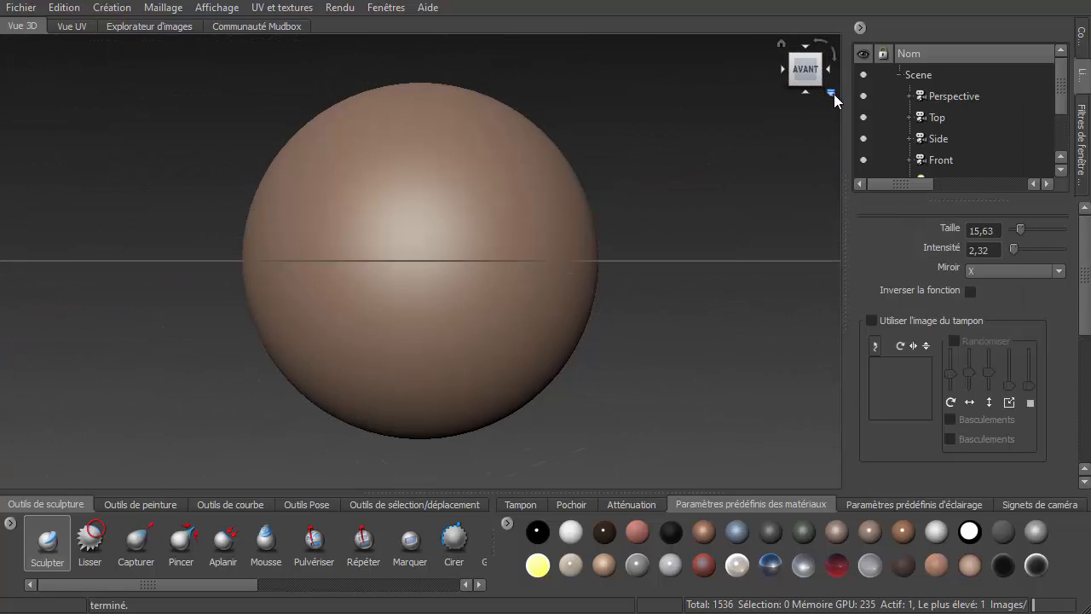
left_click(832, 94)
left_click(879, 121)
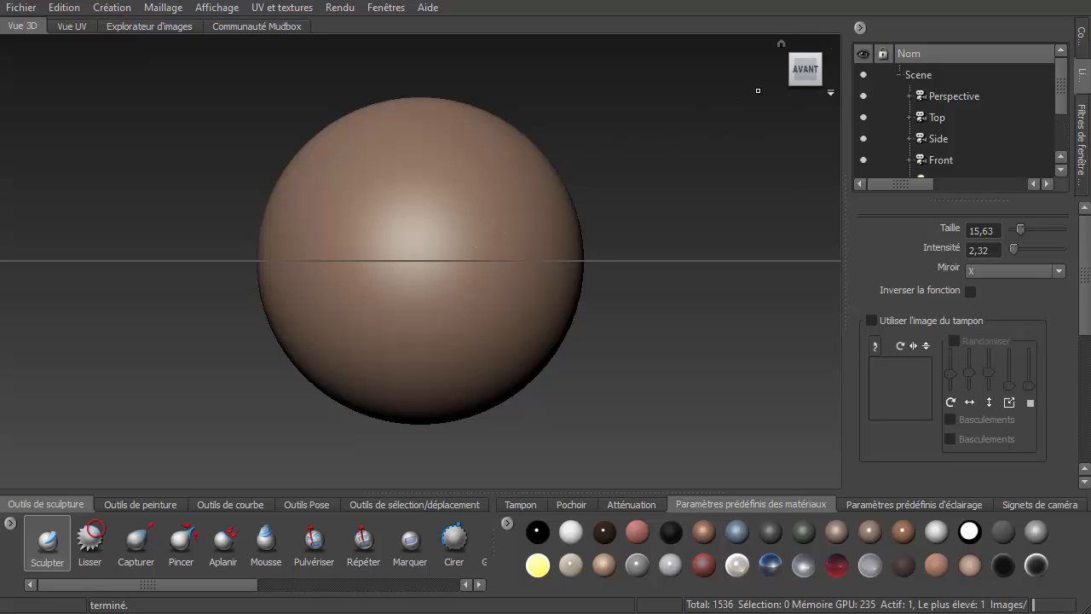
left_click(785, 70)
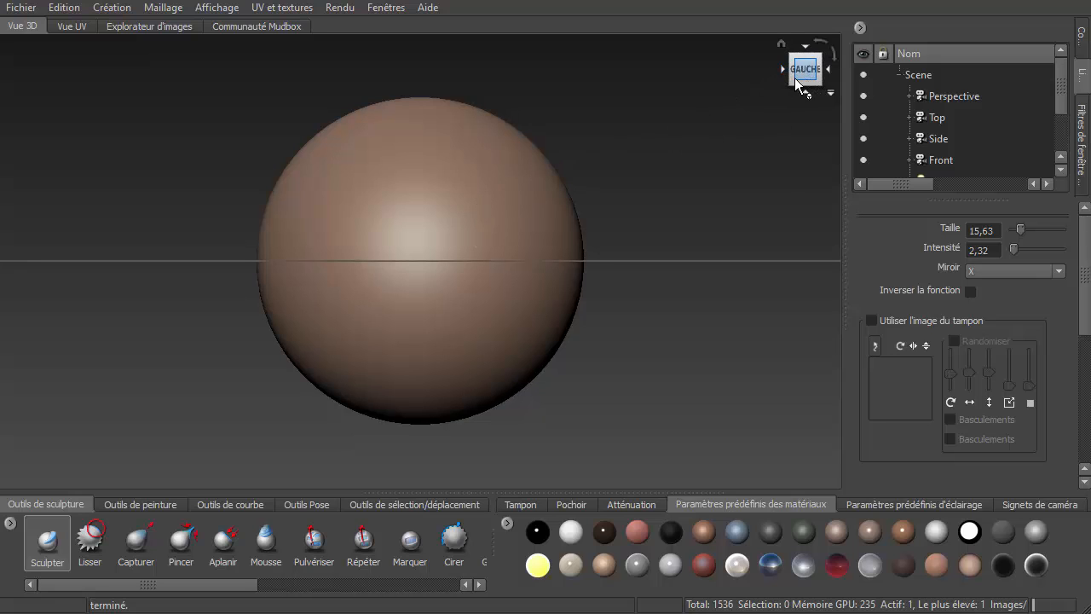
- Restore the home view of the sphere with Perspective projection
left_click(783, 46)
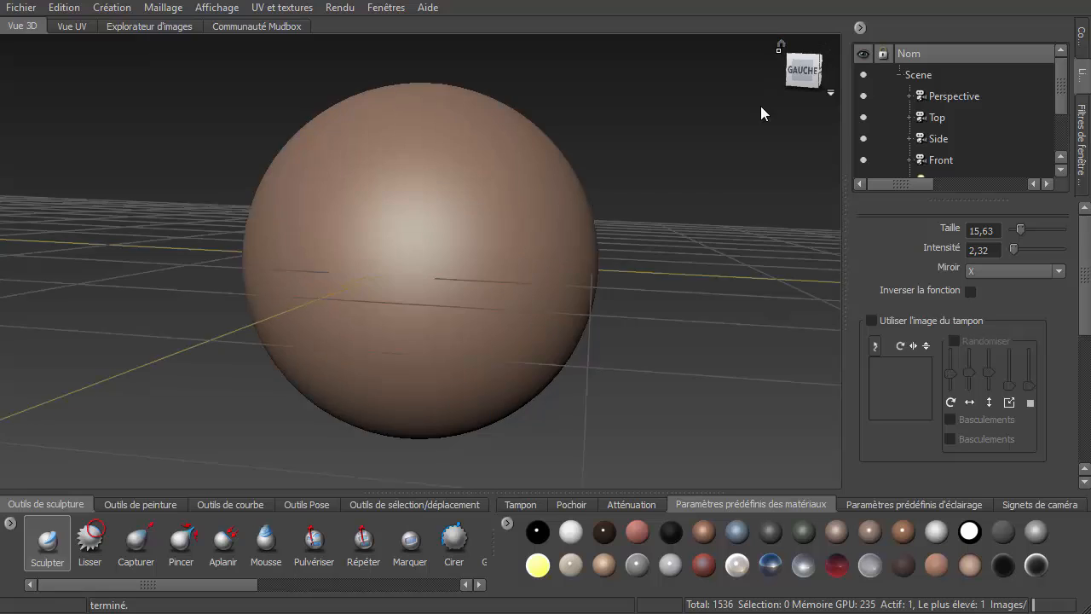
left_click(831, 94)
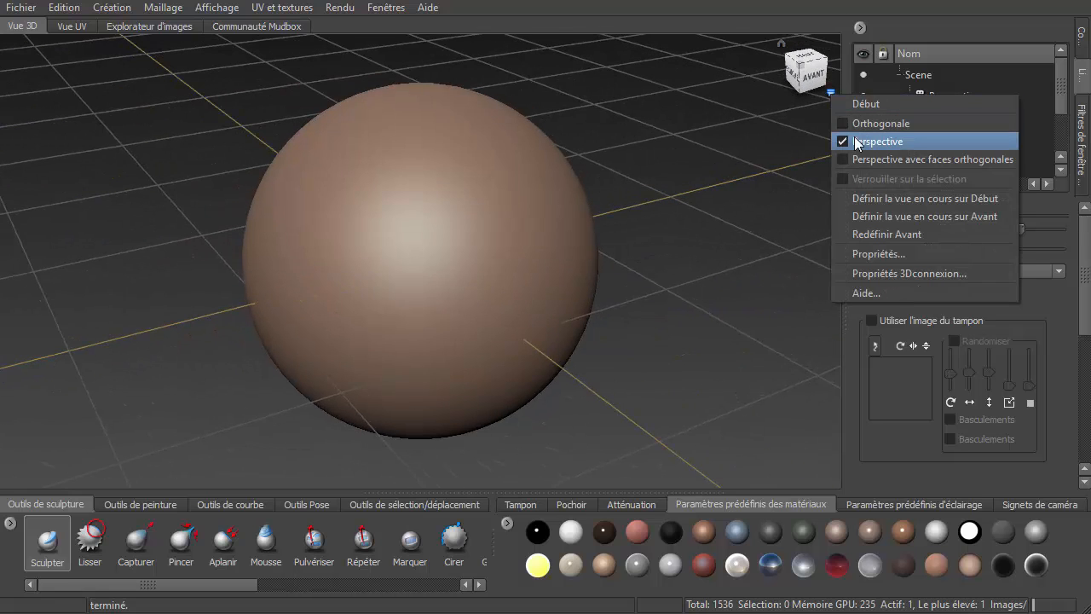
left_click(857, 141)
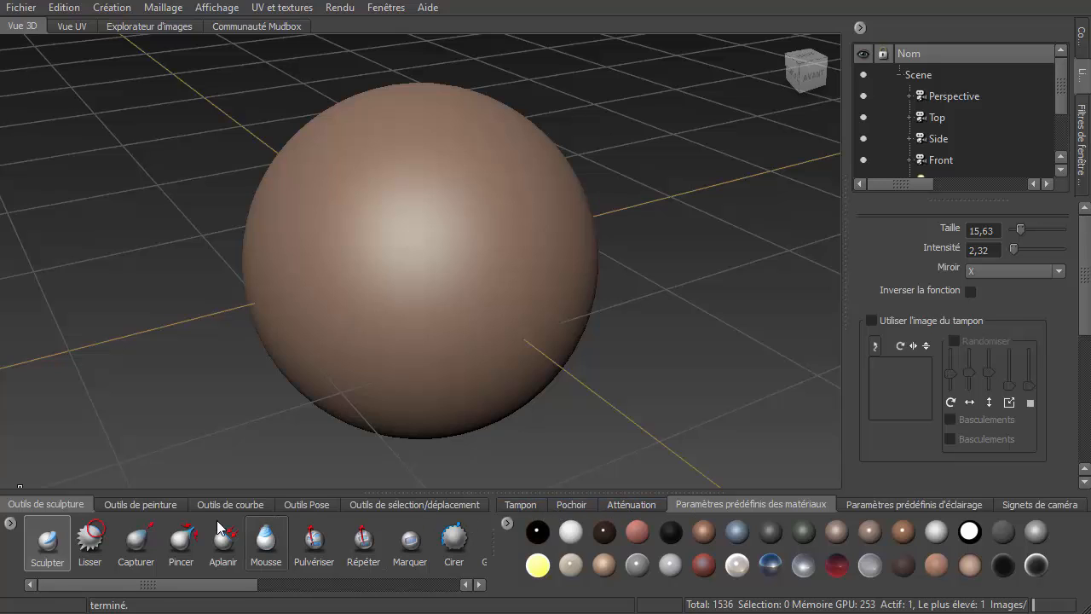
- Look through the painting, curve, pose and selection/move tool sets, ending back on the sculpting tools
left_click(135, 504)
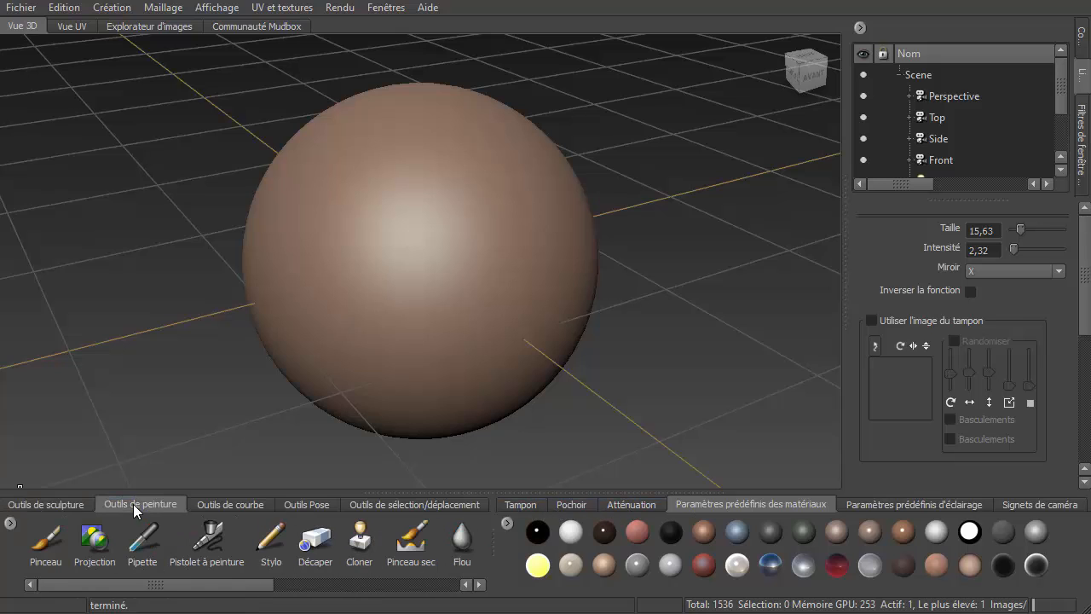
left_click(252, 501)
left_click(300, 505)
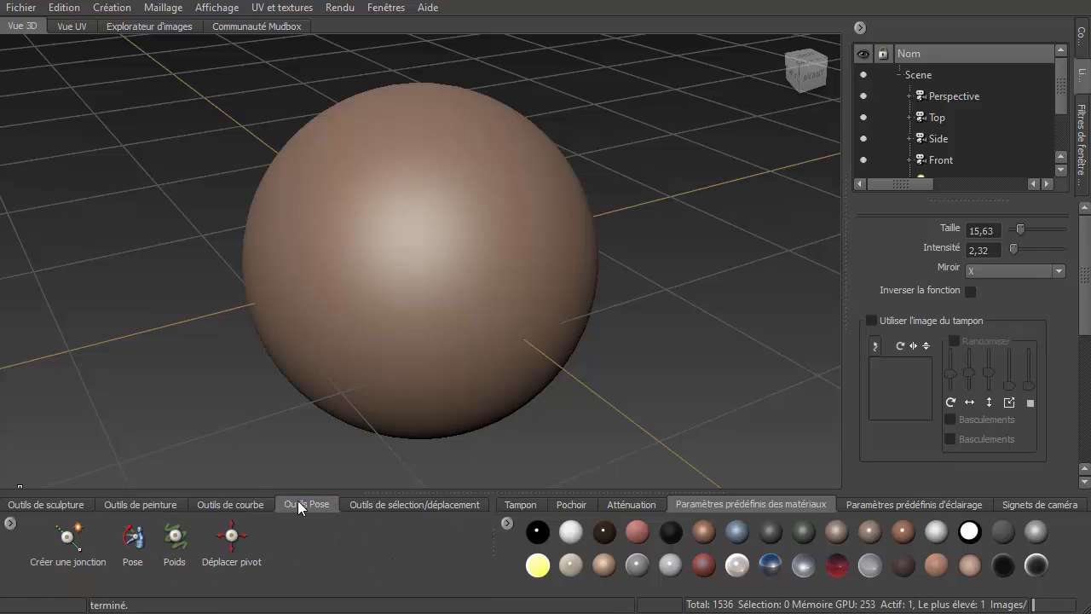
left_click(386, 501)
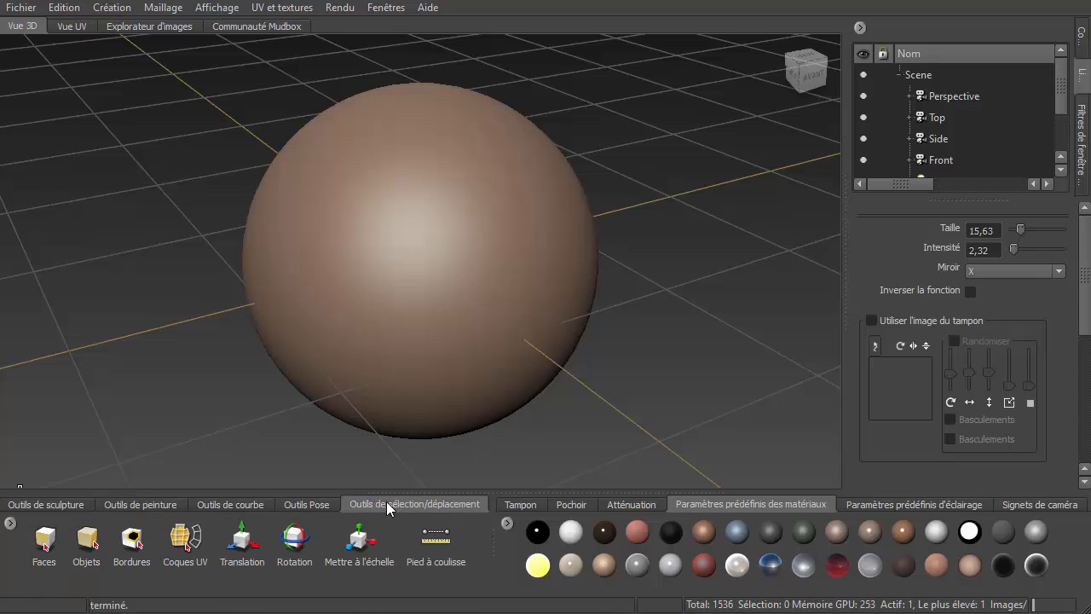
left_click(35, 504)
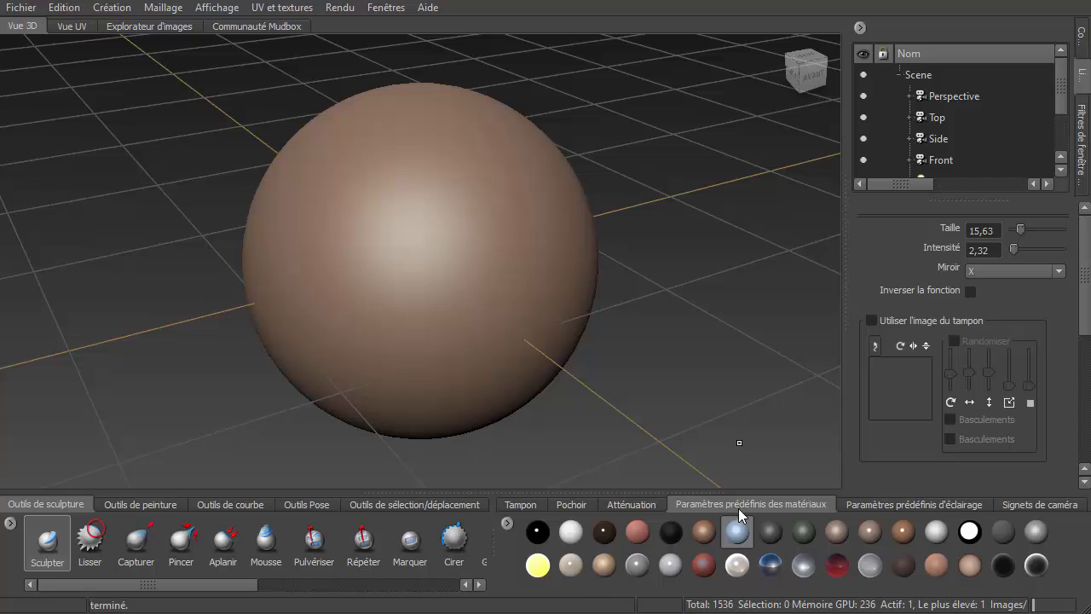
- Look through the stamp, stencil, falloff, material preset and lighting preset collections
left_click(530, 503)
left_click(572, 504)
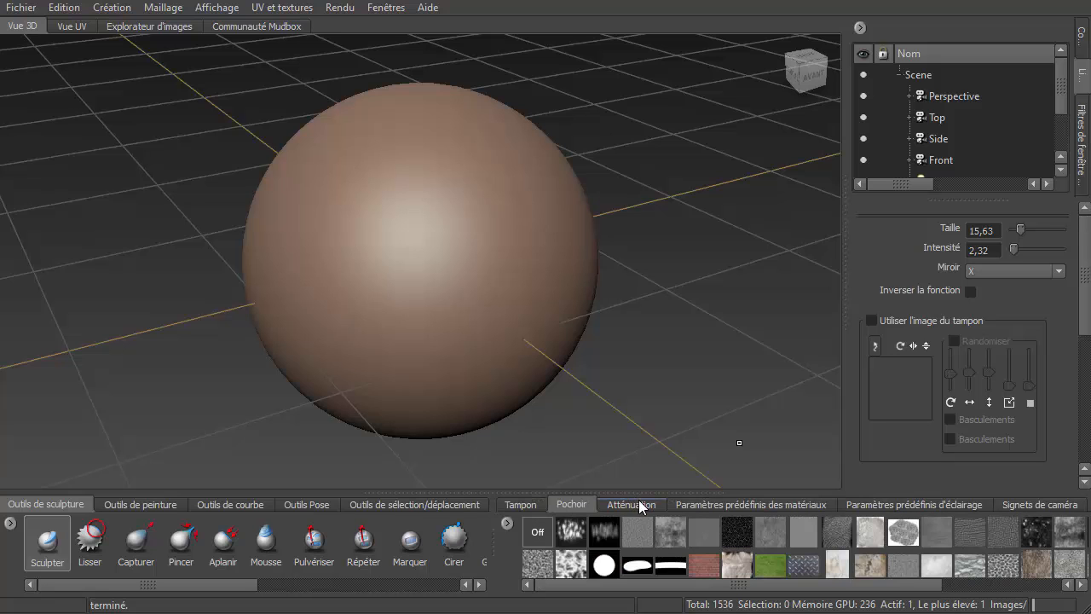
left_click(635, 504)
left_click(755, 504)
left_click(896, 501)
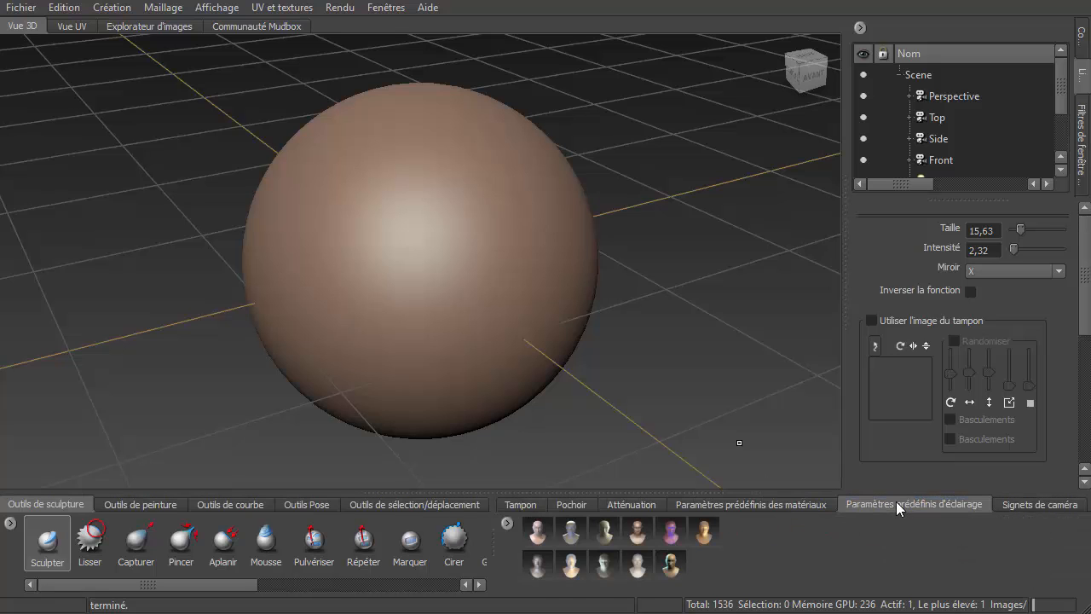
- Check the camera bookmarks and activate the bw_acidMetal.tif stamp for the Sculpter tool
left_click(1030, 503)
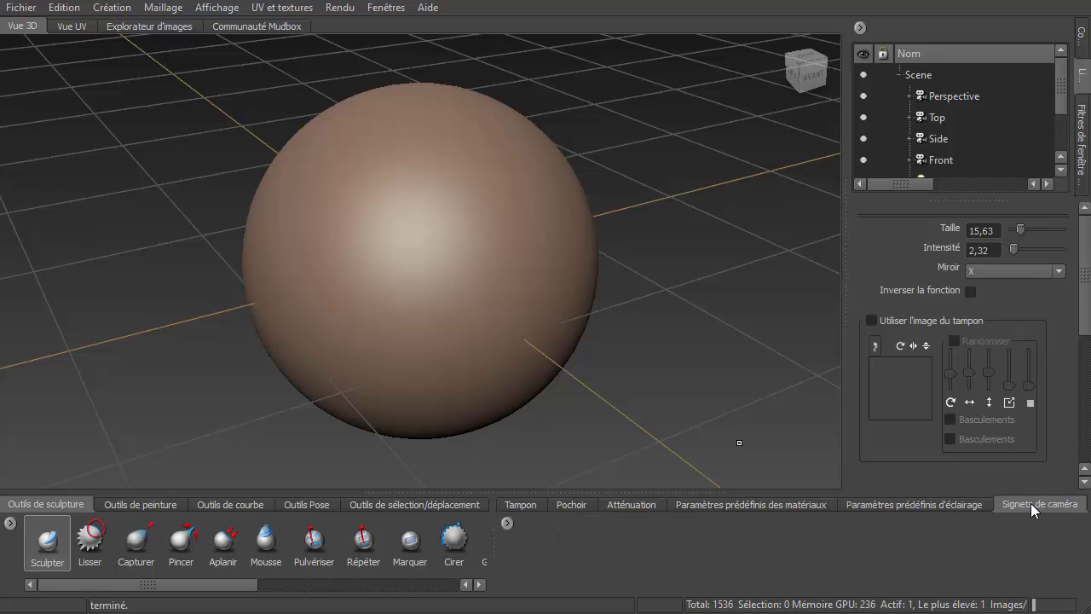
left_click(520, 503)
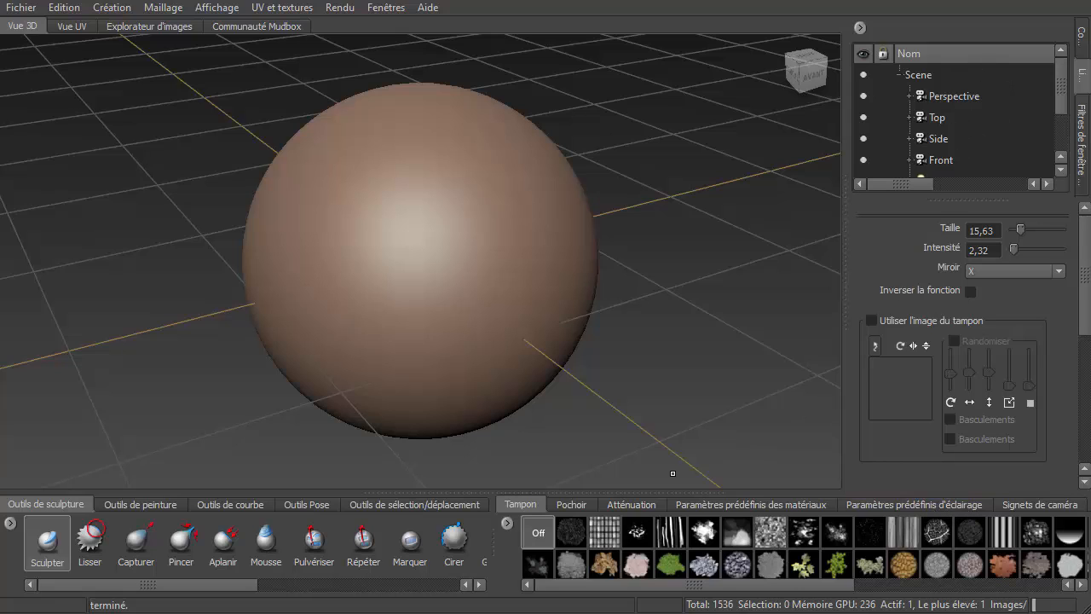
left_click(577, 535)
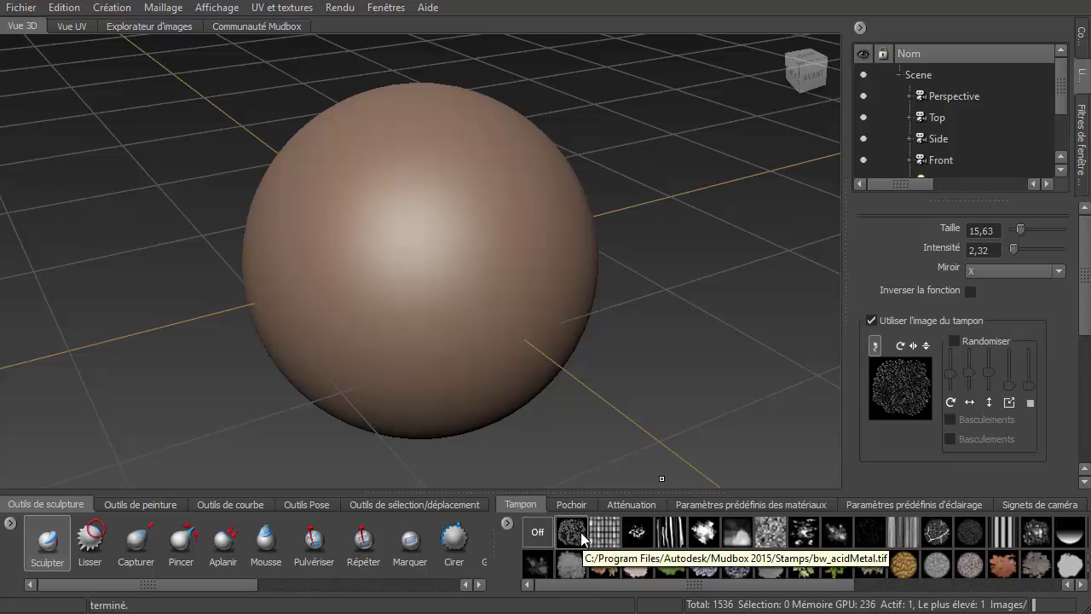
- Preview the bw_cellNoise stencil over the sphere, turn it off and return to the stamps with none active
left_click(572, 503)
left_click(571, 532)
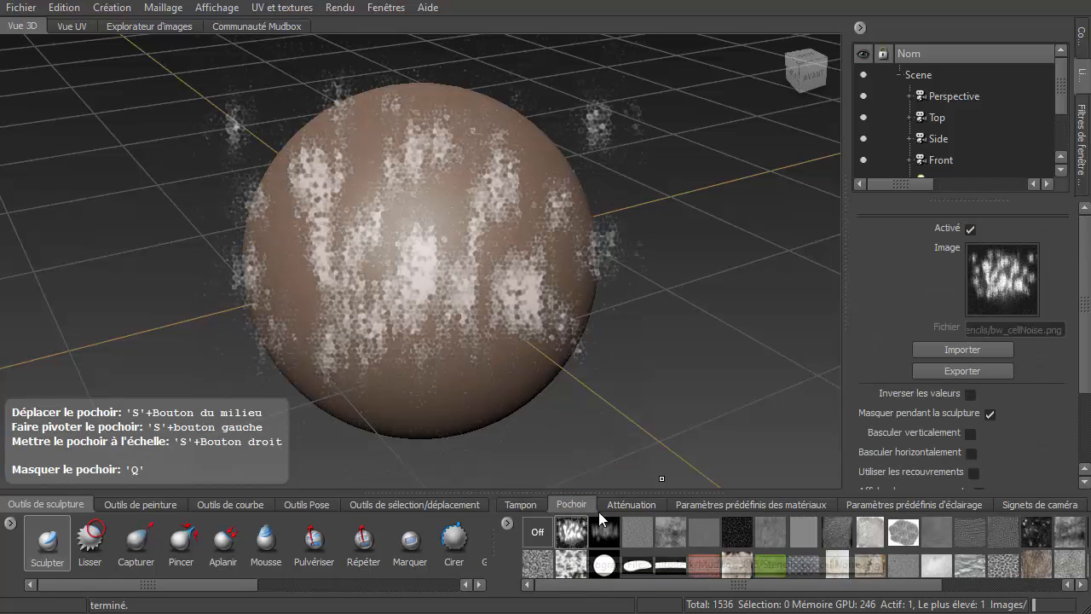
left_click(537, 532)
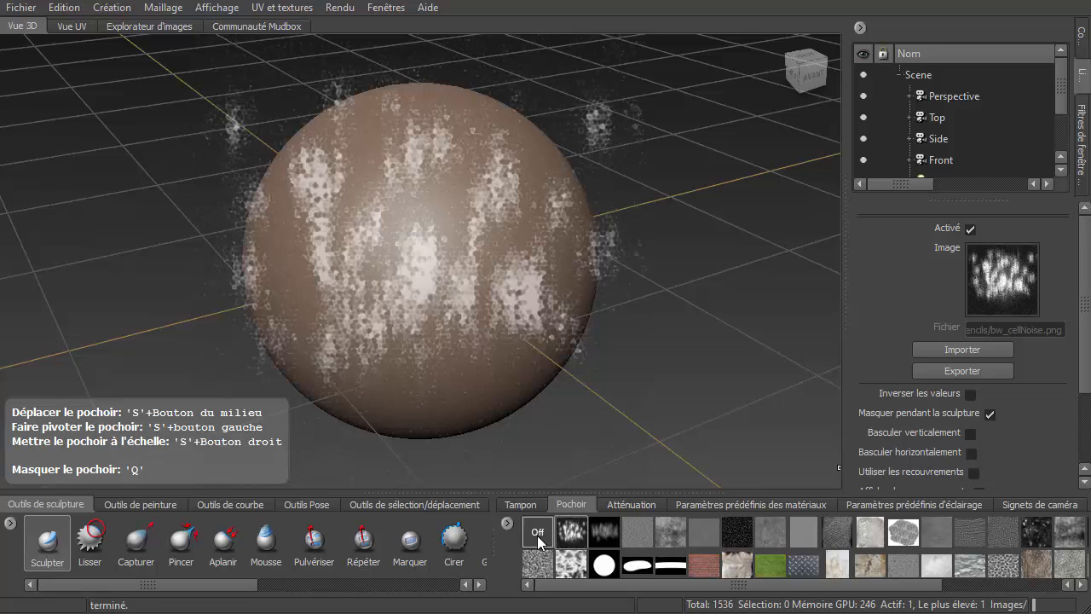
left_click(520, 504)
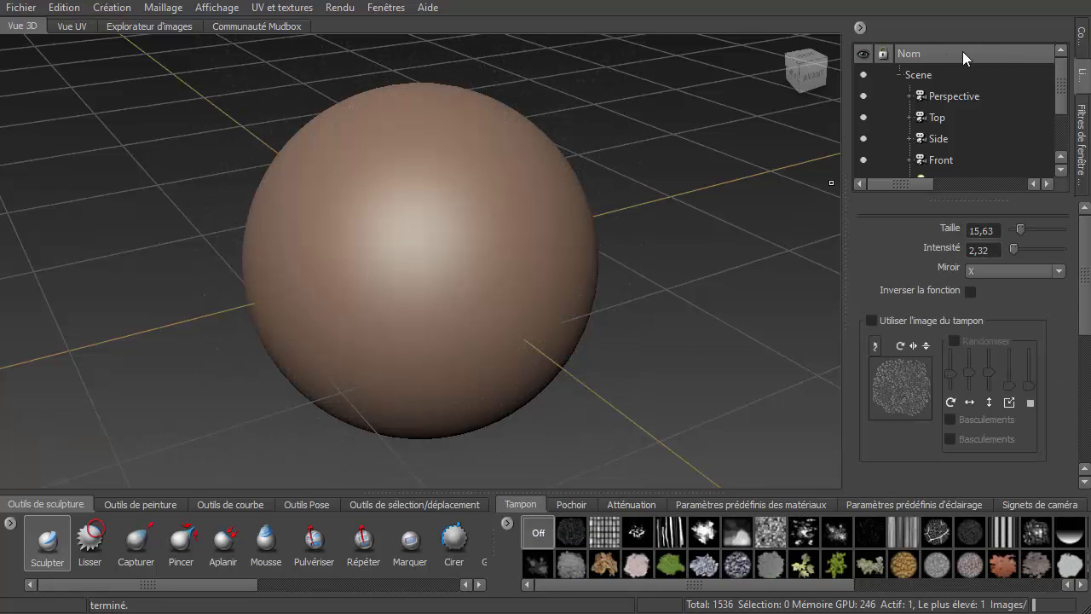
- Enlarge the object list and inspect the properties of the Perspective camera, Default Material and sphere
left_click_drag(961, 198, 955, 269)
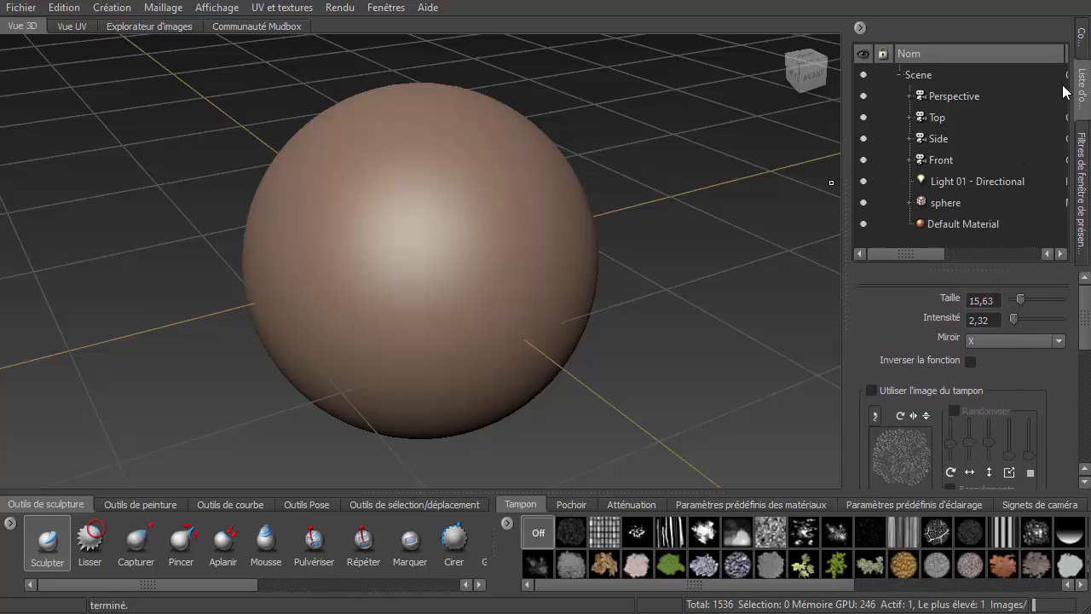
left_click(941, 73)
left_click(950, 96)
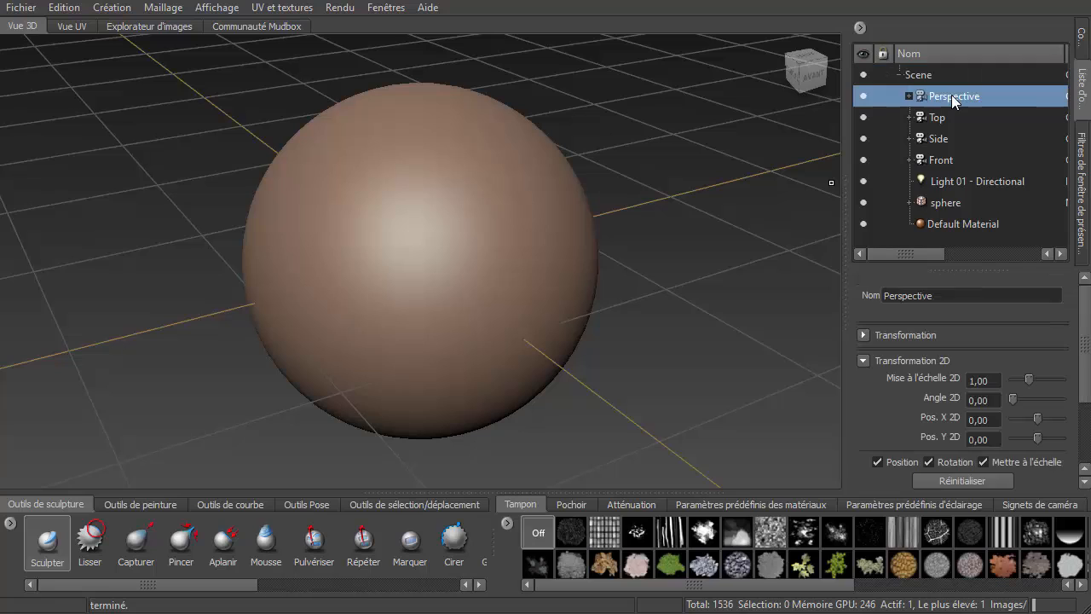
left_click(943, 222)
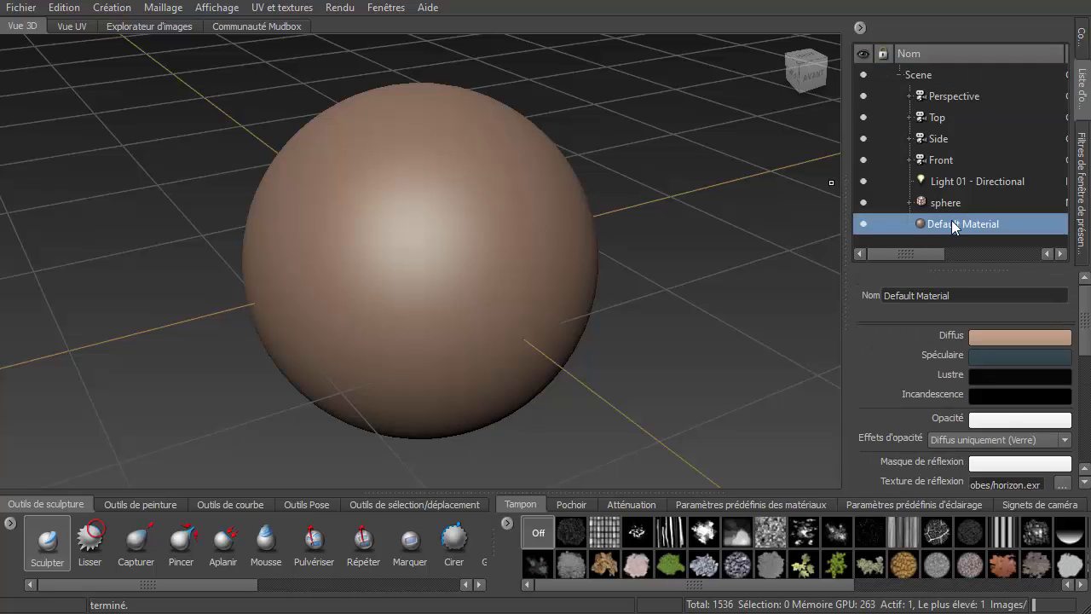
left_click(939, 202)
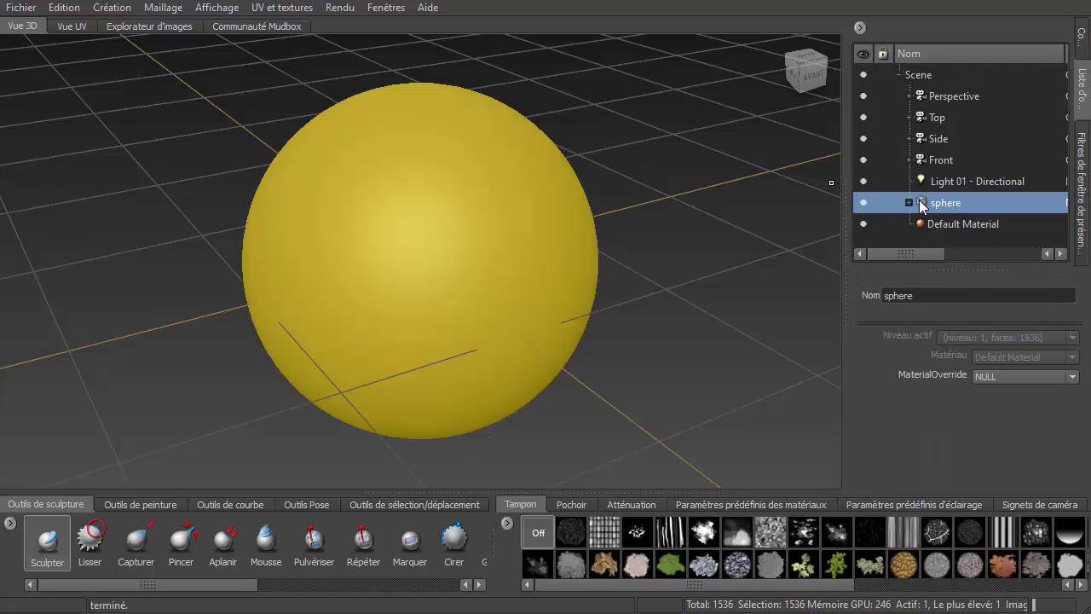
- Try a darker brown diffuse colour on the Default Material and reset it to the original
left_click(954, 223)
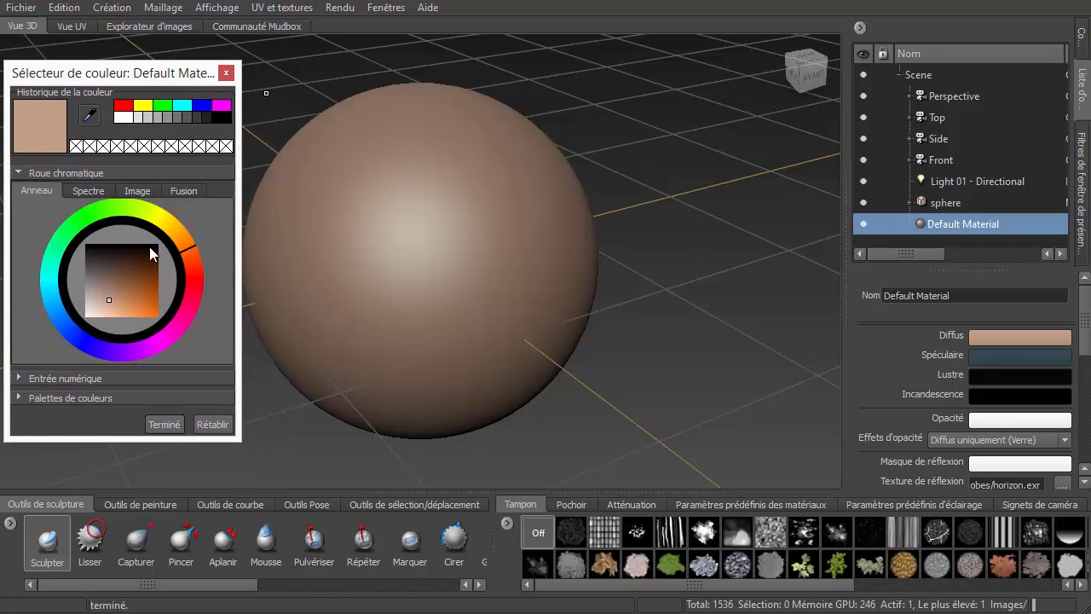
left_click(139, 269)
left_click(126, 314)
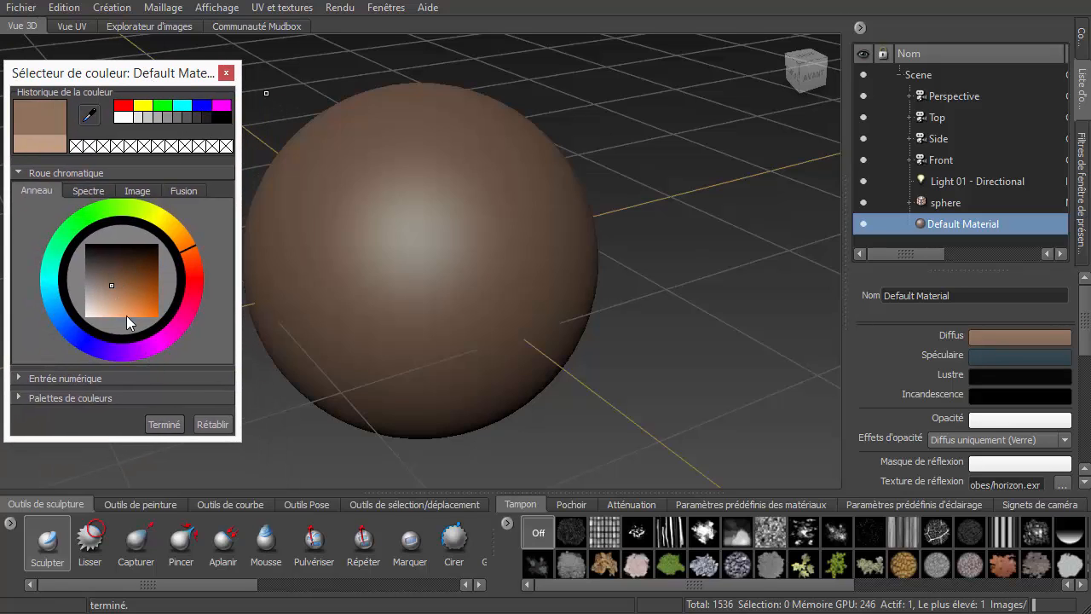
left_click(205, 422)
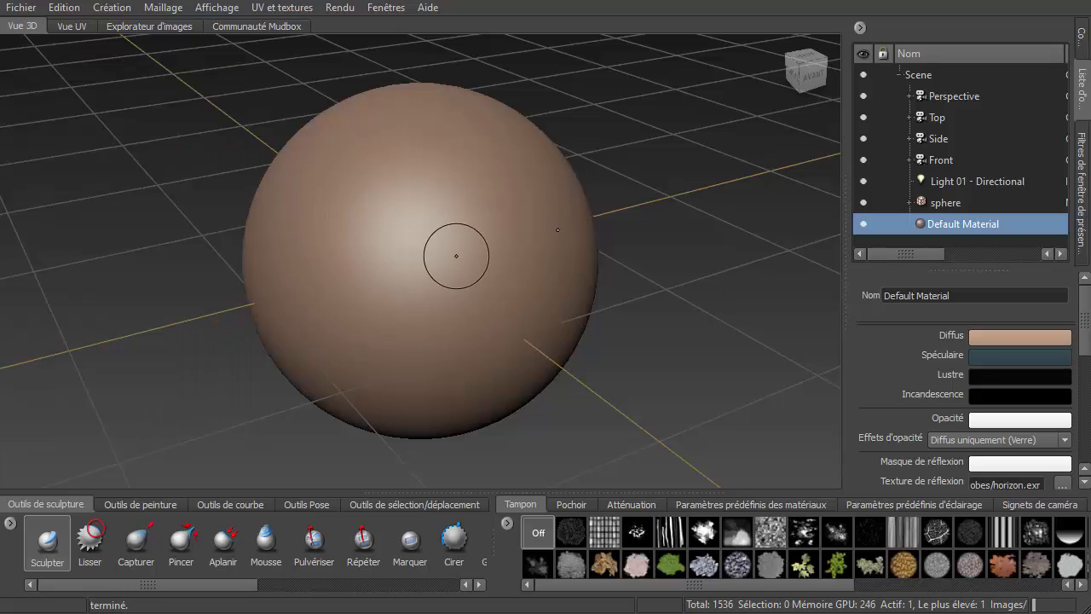
- Toggle the Non photoréaliste, Texture normale and Distance de l'écran viewport filters on and off again
left_click(1086, 177)
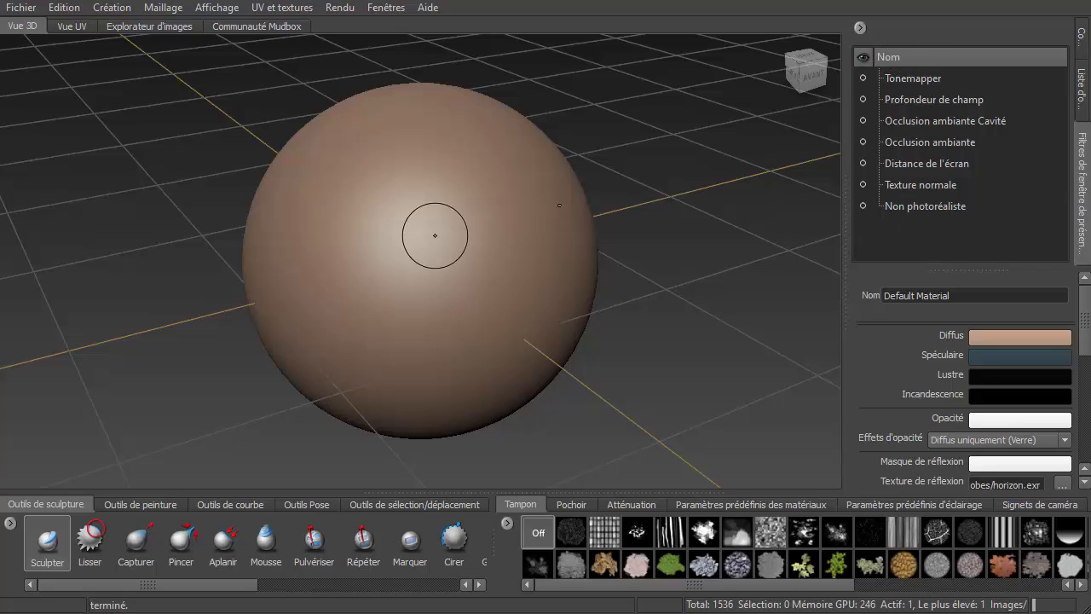
left_click(864, 205)
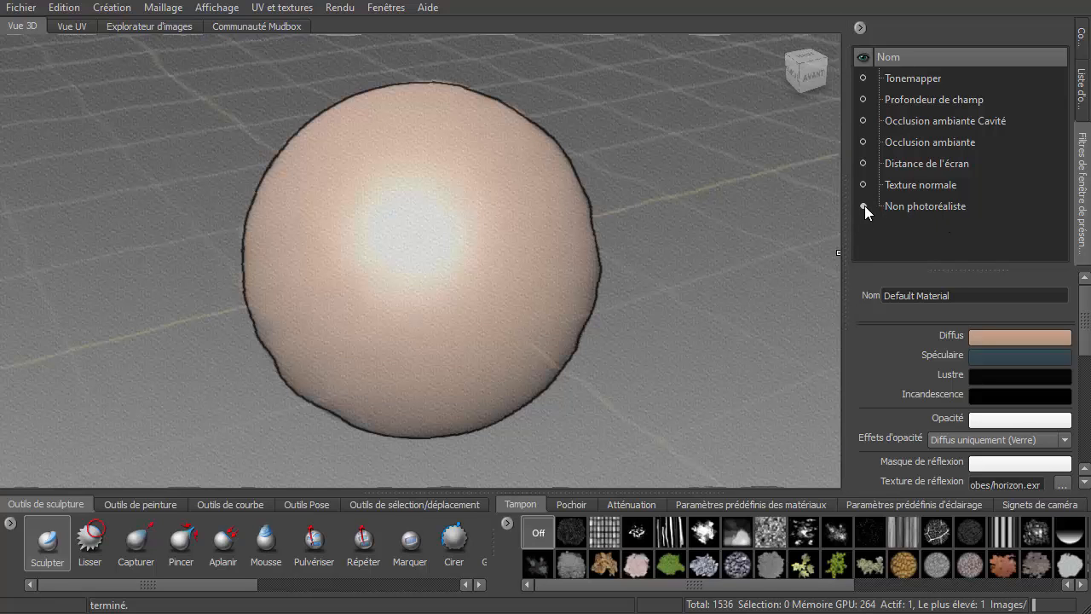
left_click(865, 204)
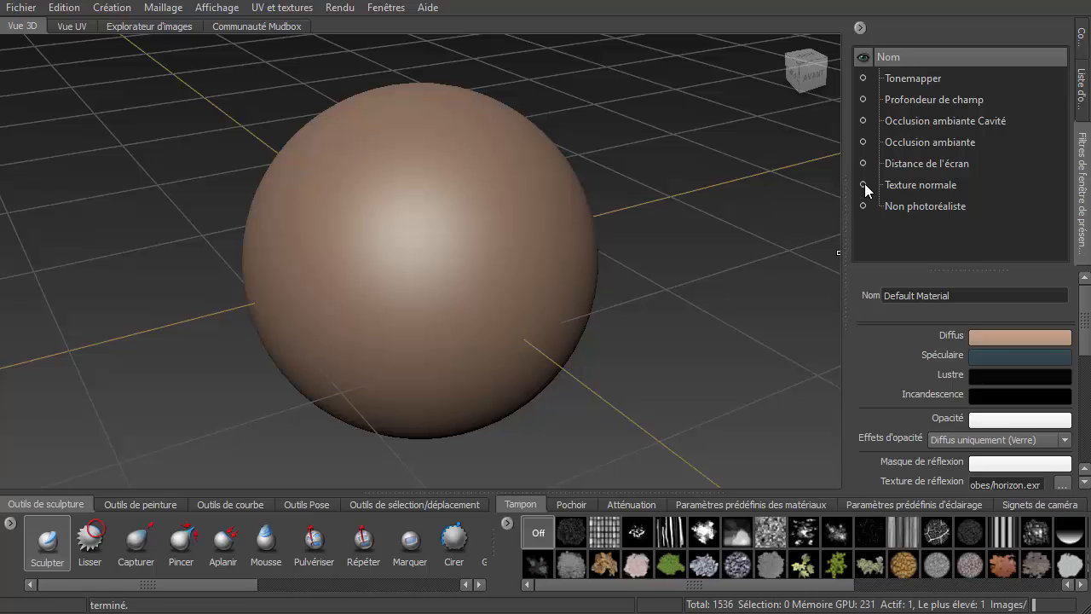
left_click(864, 184)
left_click(865, 185)
left_click(867, 163)
left_click(868, 163)
- Look at the sphere's sculpt layers and paint layers, ending on the sculpt layers
left_click(1081, 47)
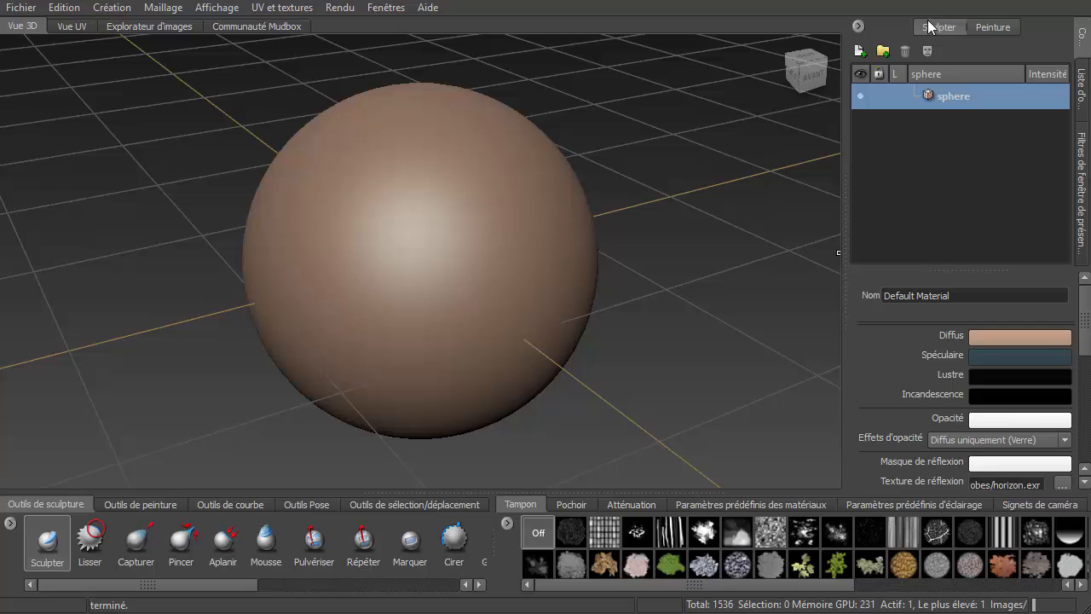
left_click(993, 27)
left_click(941, 28)
- Activate the Sculpter tool, switch its mirror to Inactif and set it back to X
left_click(54, 547)
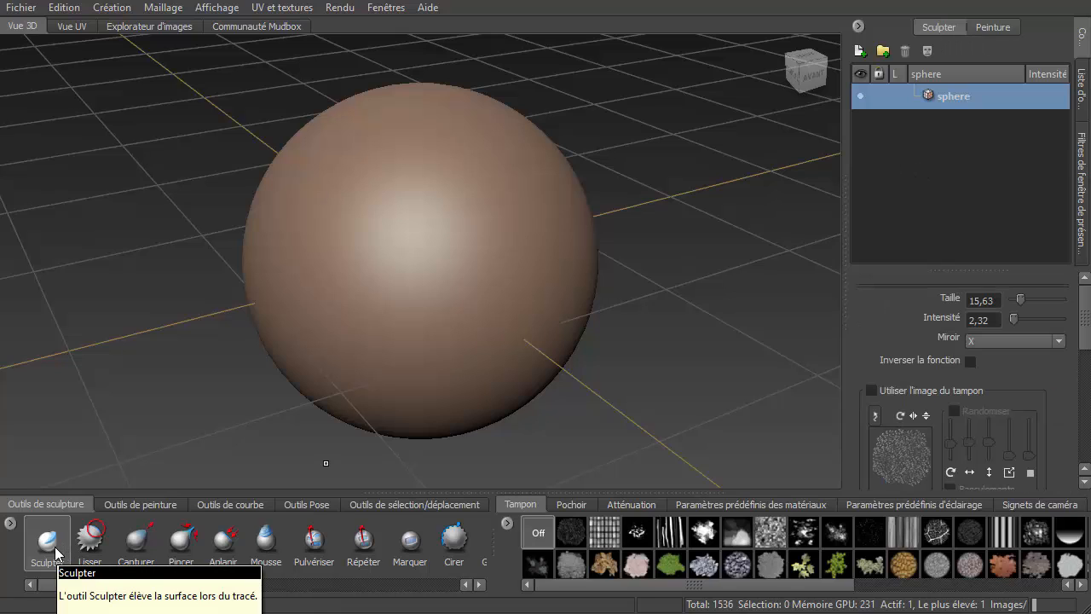
left_click(989, 345)
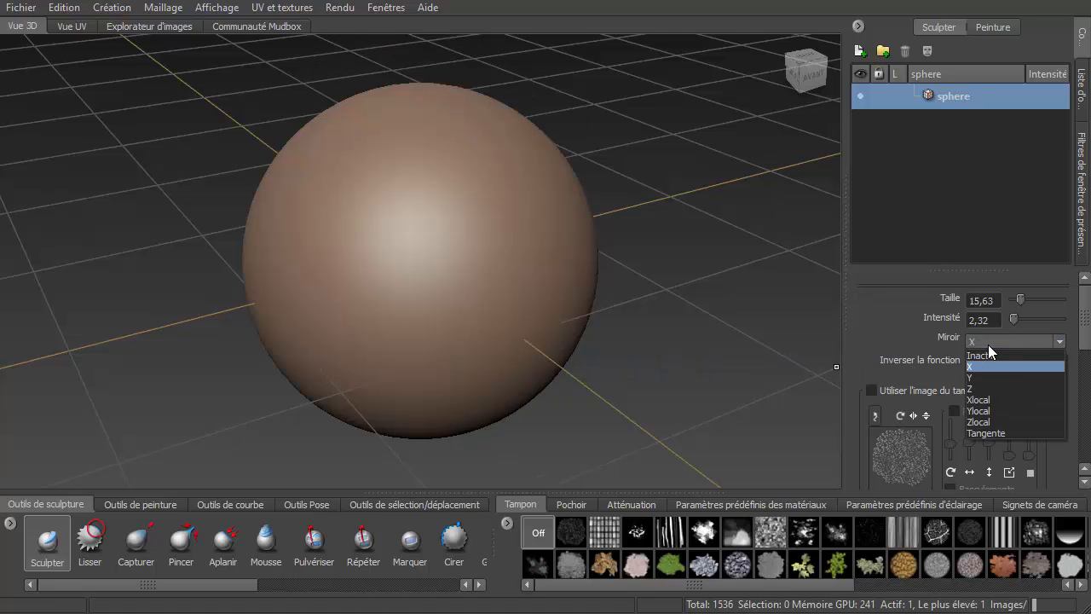
left_click(992, 355)
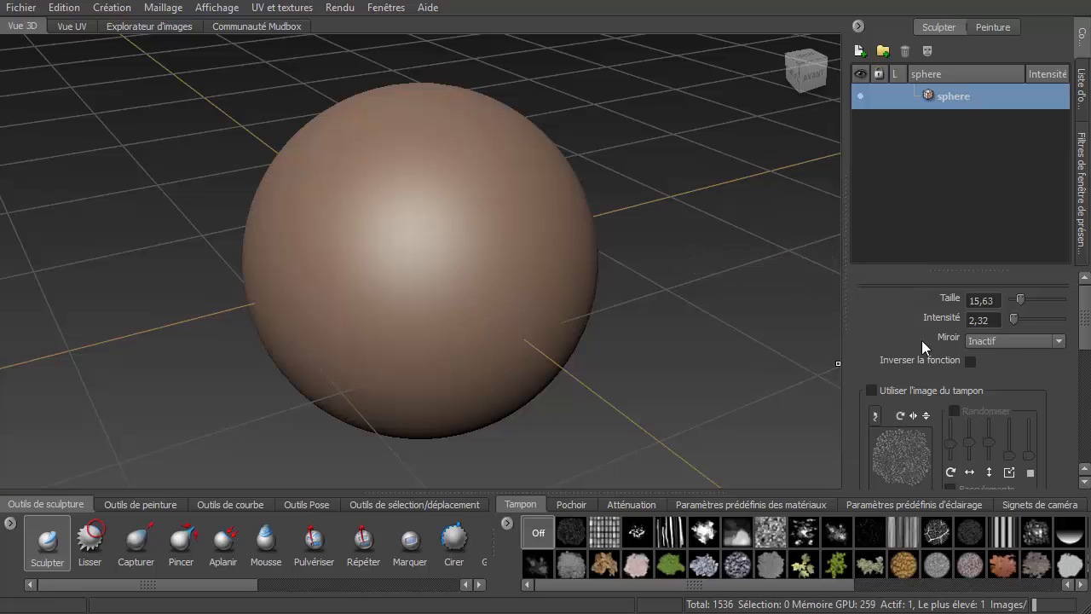
left_click(1020, 337)
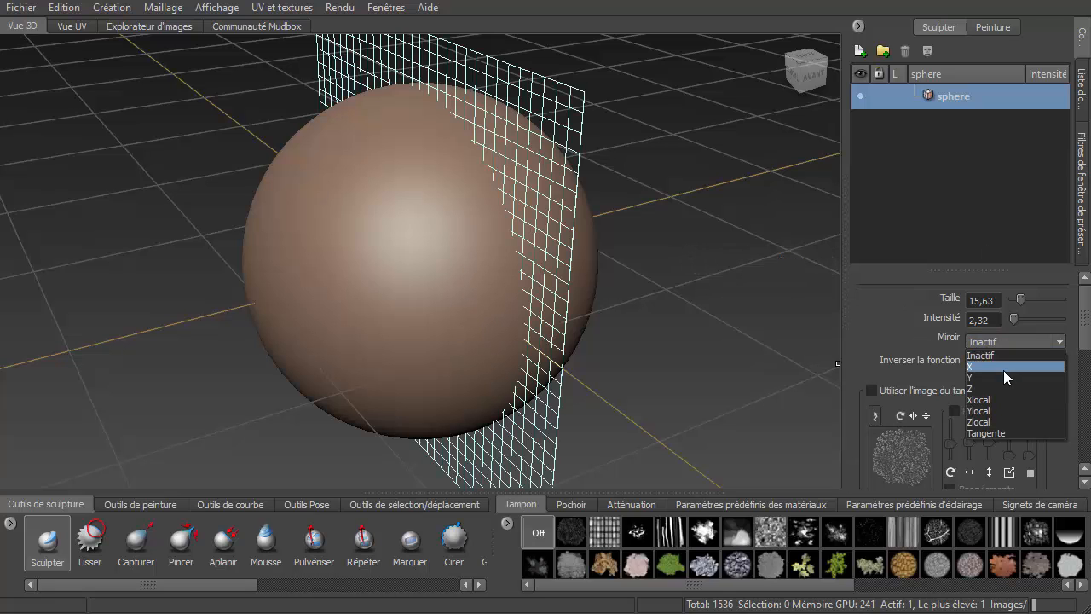
left_click(1003, 368)
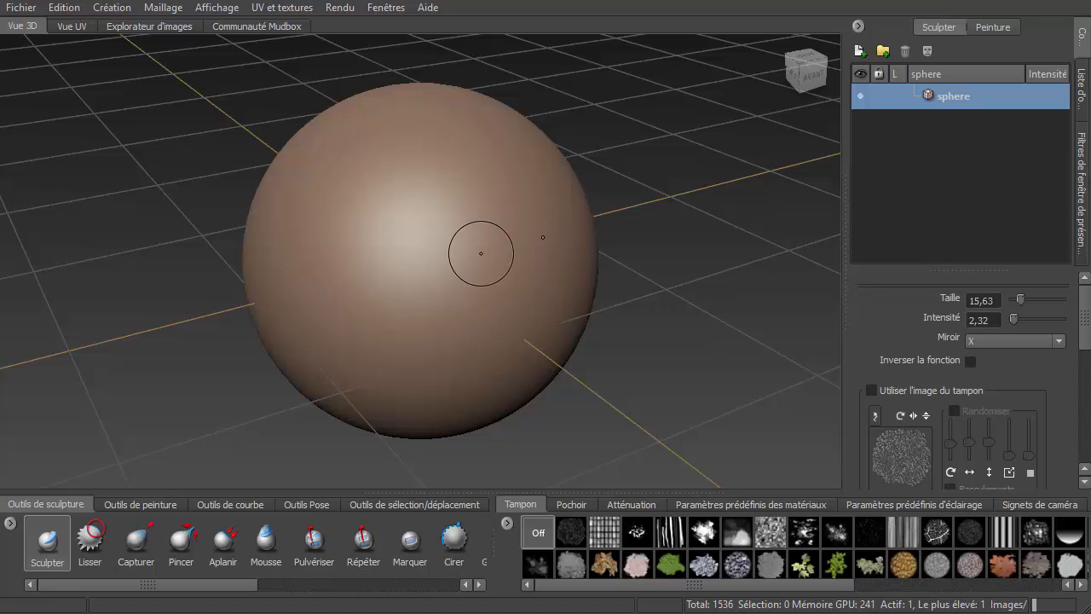
- Explore the sphere by orbiting and zooming the camera, and restore the home view
left_click_drag(810, 70, 807, 73)
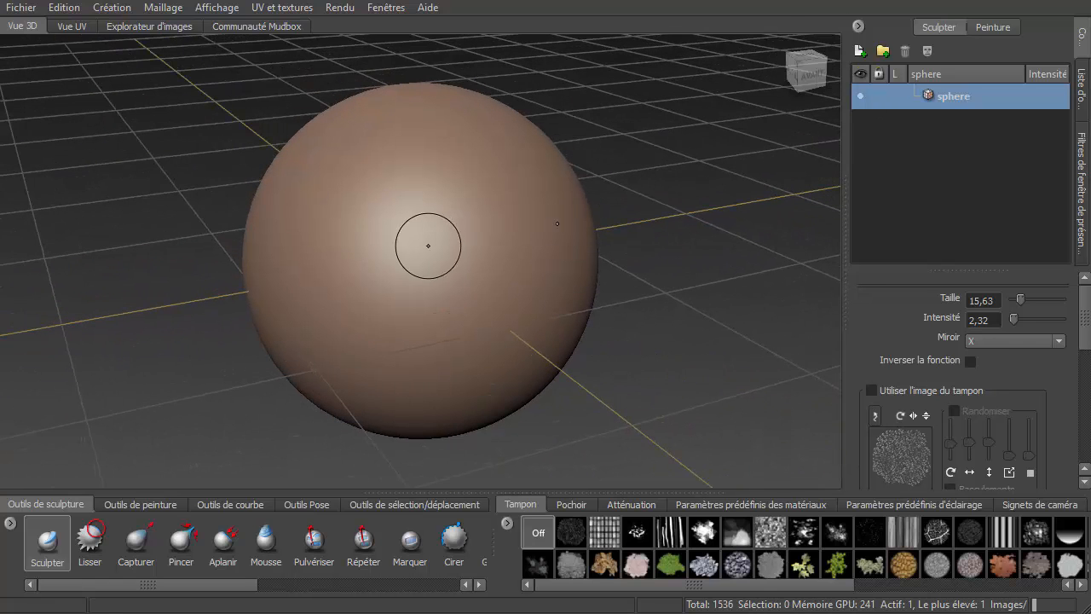
scroll(427, 248, "down", 4)
scroll(428, 250, "up", 3)
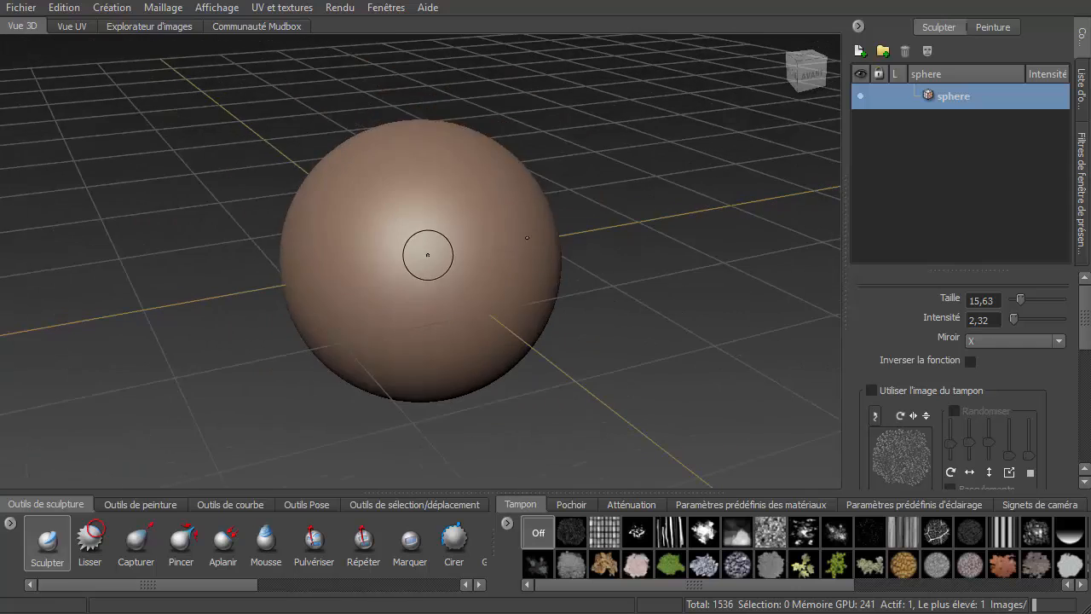
scroll(434, 256, "down", 2)
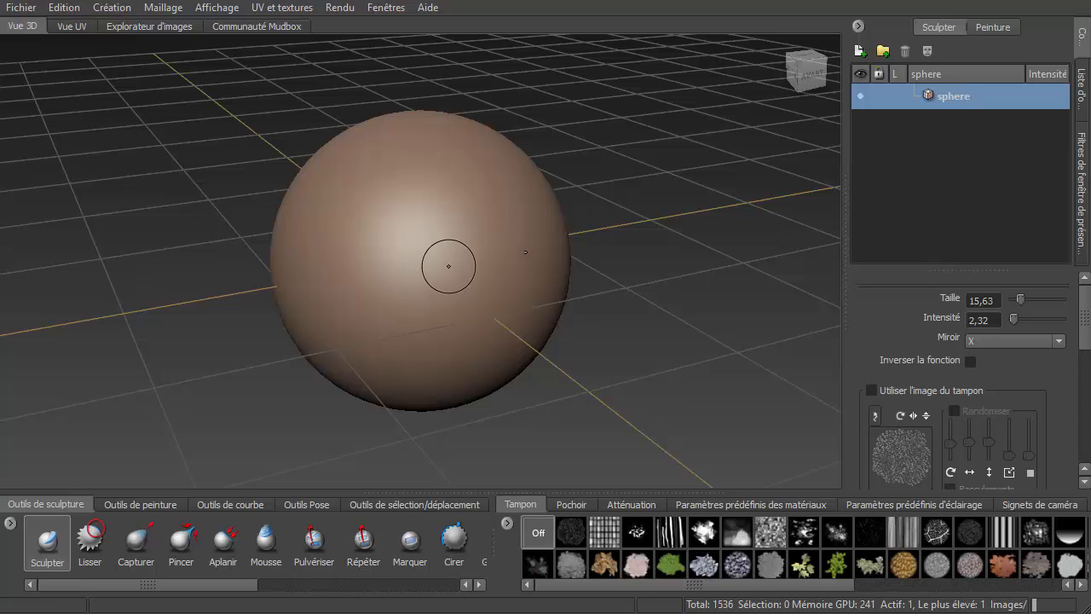
mouse_move(459, 263)
left_mouse_down("alt")
mouse_move(433, 298)
mouse_move(319, 266)
mouse_move(449, 298)
mouse_move(494, 255)
mouse_move(483, 253)
mouse_move(461, 268)
mouse_move(548, 288)
mouse_move(462, 256)
mouse_move(504, 288)
mouse_move(499, 246)
mouse_move(463, 273)
mouse_move(511, 253)
mouse_move(452, 213)
mouse_move(468, 264)
mouse_move(405, 292)
mouse_move(494, 252)
left_mouse_up("alt")
mouse_move(494, 252)
right_mouse_down("alt")
mouse_move(512, 238)
mouse_move(390, 288)
mouse_move(605, 249)
mouse_move(378, 289)
right_mouse_up("alt")
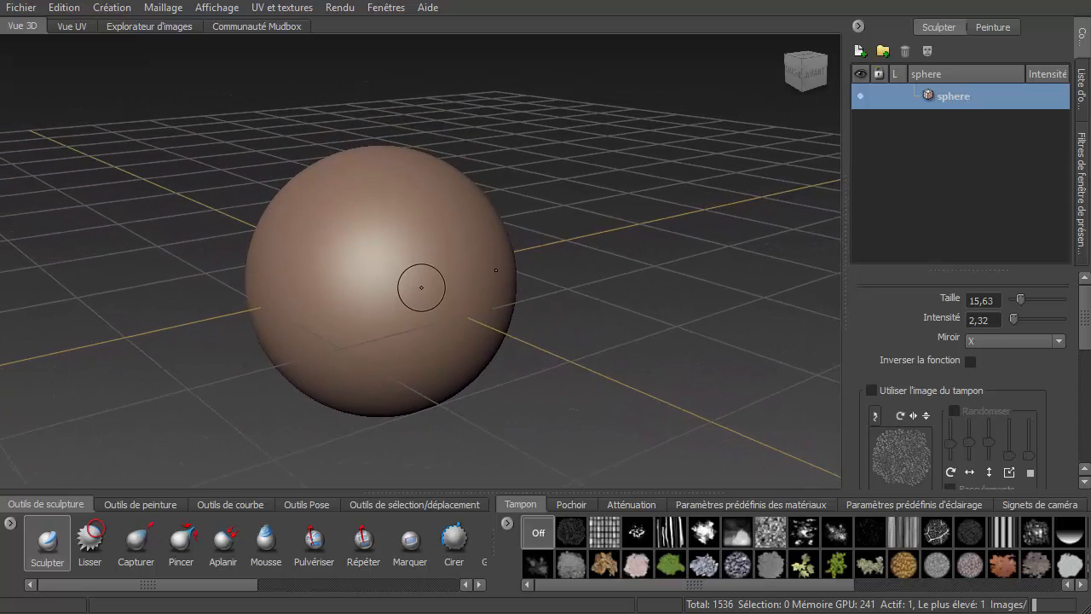
mouse_move(474, 255)
left_mouse_down("alt")
mouse_move(361, 288)
mouse_move(443, 336)
mouse_move(477, 249)
mouse_move(419, 302)
mouse_move(501, 321)
mouse_move(455, 298)
mouse_move(470, 319)
mouse_move(468, 304)
mouse_move(461, 328)
left_mouse_up("alt")
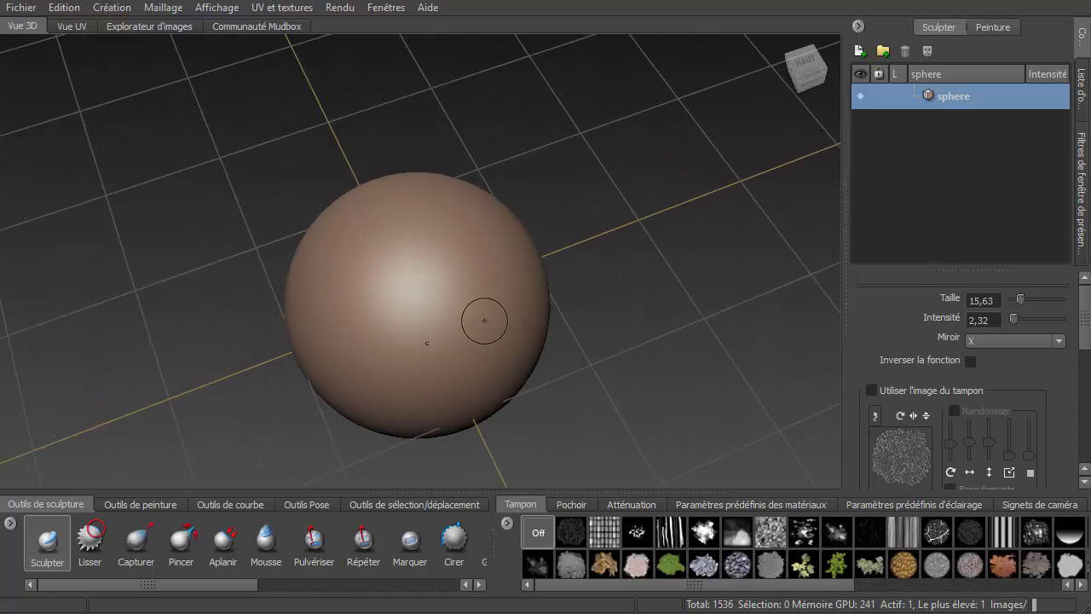
right_click_drag(484, 321, 536, 324, "alt")
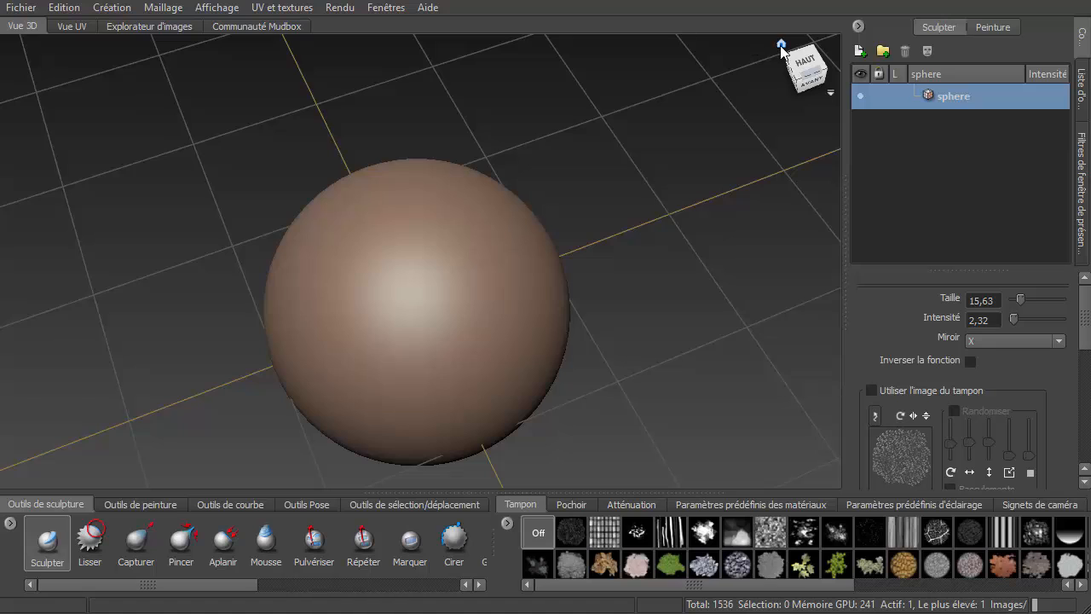
left_click(781, 45)
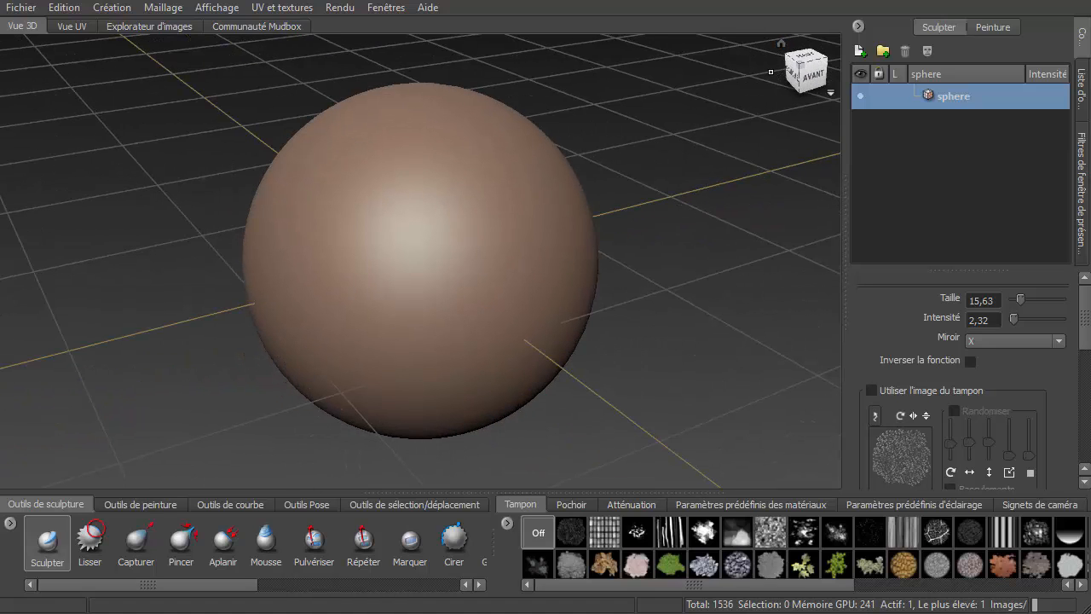
- Try the viewport's display options on the sphere and leave its wireframe overlay turned on
right_click_drag(709, 168, 644, 193)
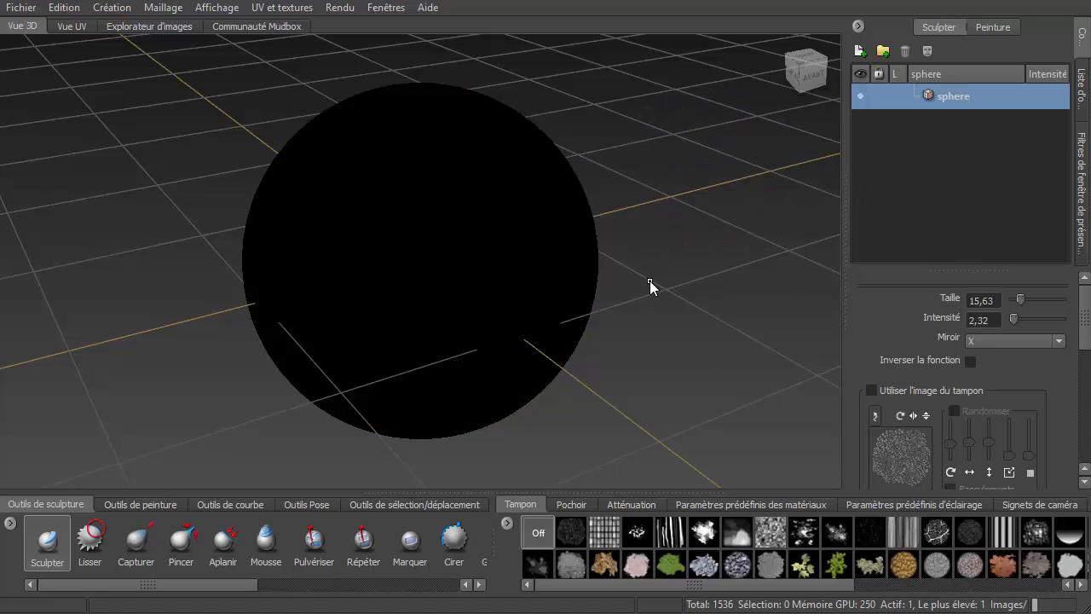
mouse_move(650, 281)
right_mouse_down()
mouse_move(641, 300)
mouse_move(605, 302)
mouse_move(622, 346)
mouse_move(643, 341)
mouse_move(665, 249)
mouse_move(673, 292)
mouse_move(724, 251)
mouse_move(733, 268)
right_mouse_up()
mouse_move(659, 244)
right_mouse_down()
mouse_move(720, 224)
mouse_move(688, 239)
mouse_move(761, 239)
mouse_move(735, 268)
mouse_move(596, 238)
mouse_move(625, 218)
right_mouse_up()
right_click_drag(694, 287, 658, 186)
right_click_drag(658, 232, 660, 276)
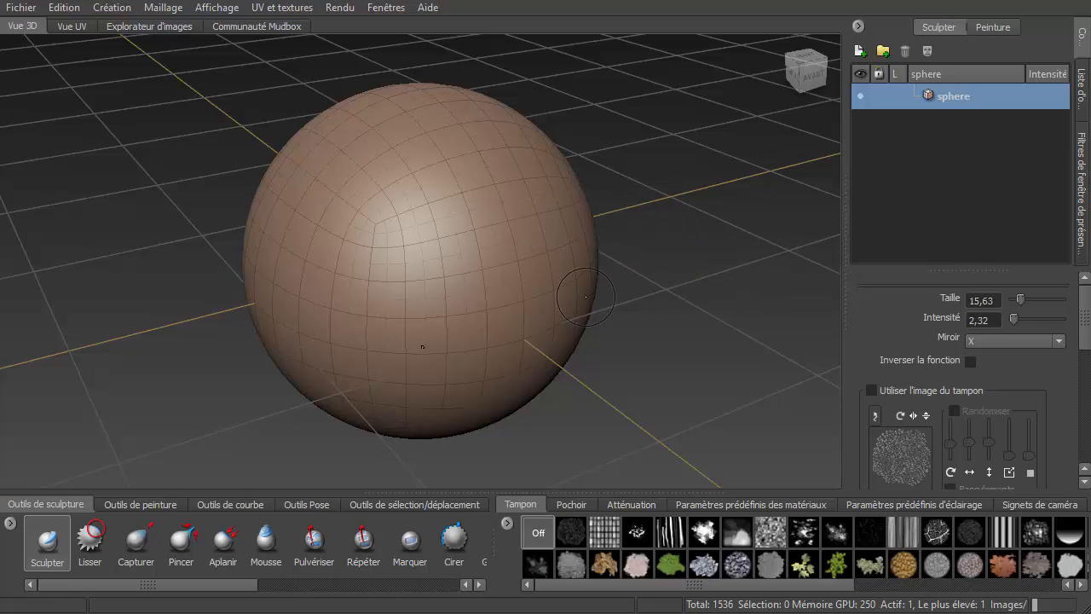
- Turn the sphere's front towards the camera and set the Sculpter brush size to 16,27 and intensity to 2,10
left_click_drag(676, 322, 706, 304, "alt")
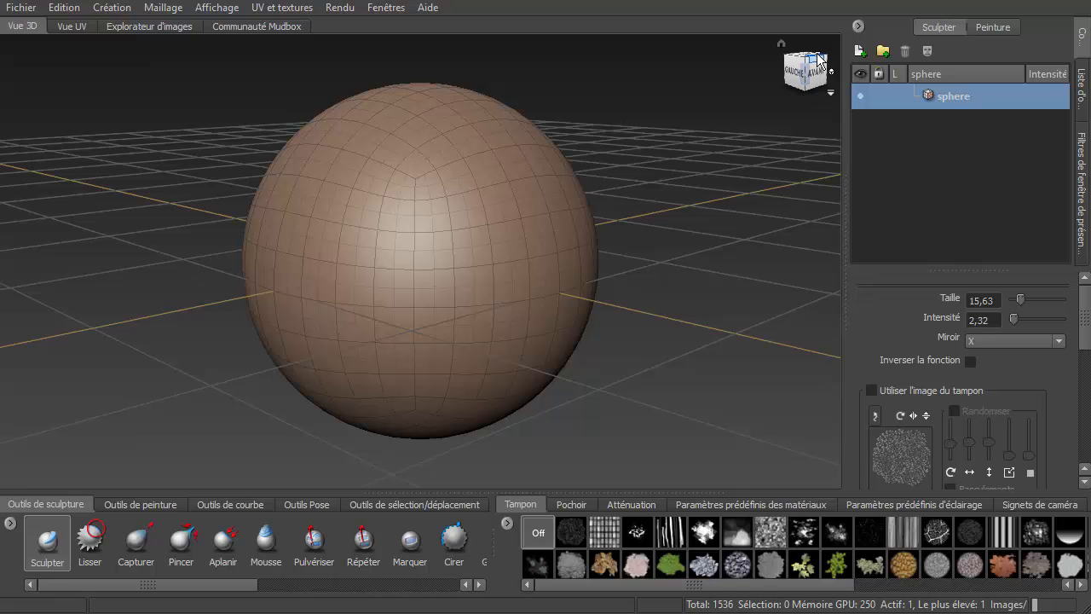
left_click_drag(573, 287, 487, 303, "alt")
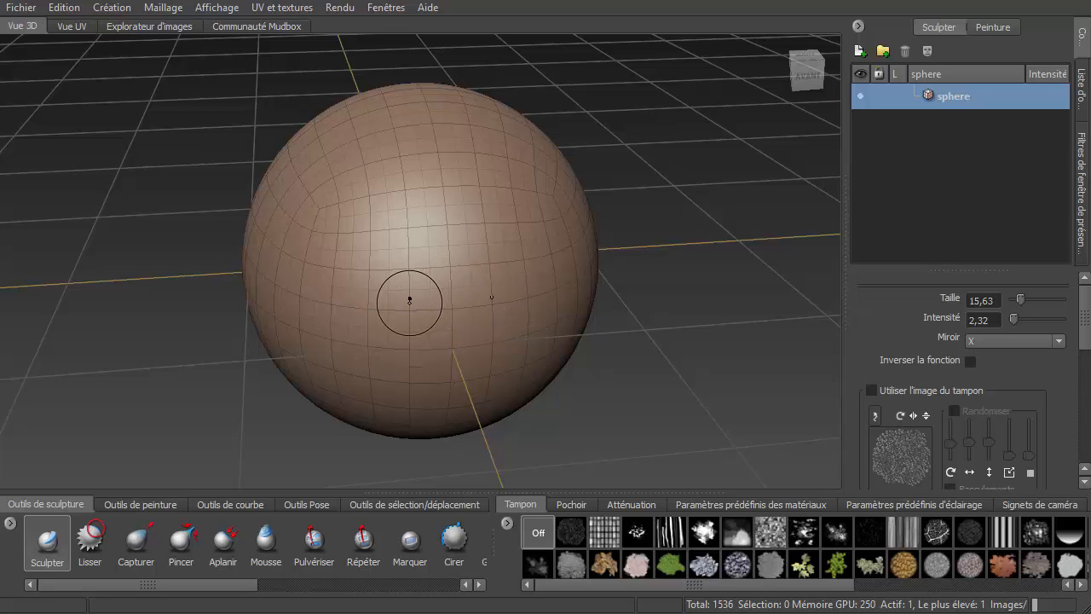
mouse_move(409, 303)
left_mouse_down()
mouse_move(518, 303)
mouse_move(393, 302)
mouse_move(440, 303)
mouse_move(412, 303)
left_mouse_up()
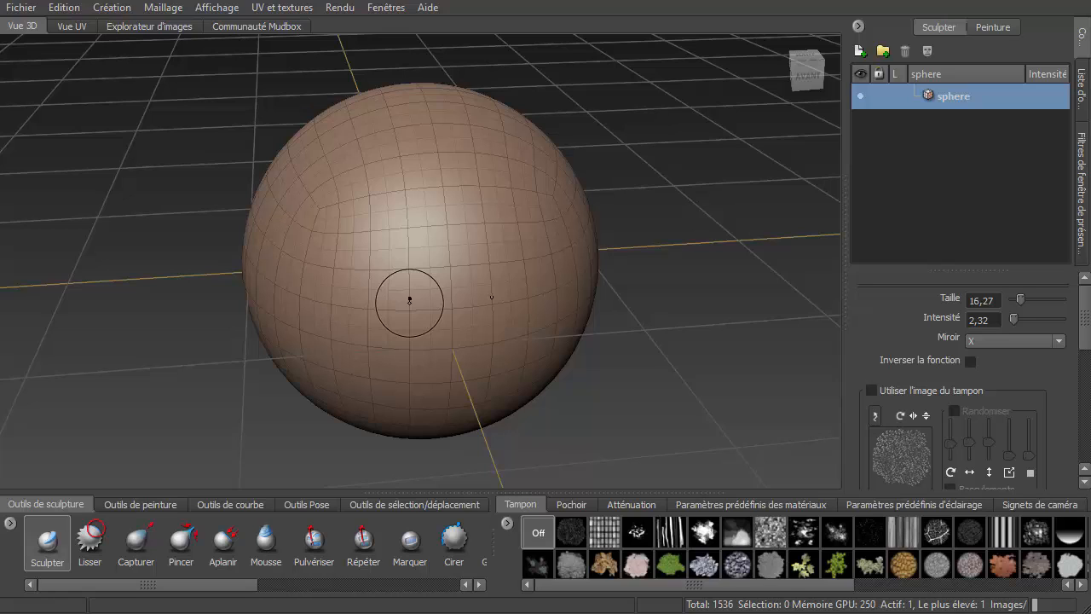
mouse_move(409, 300)
left_mouse_down()
mouse_move(410, 96)
mouse_move(411, 290)
left_mouse_up()
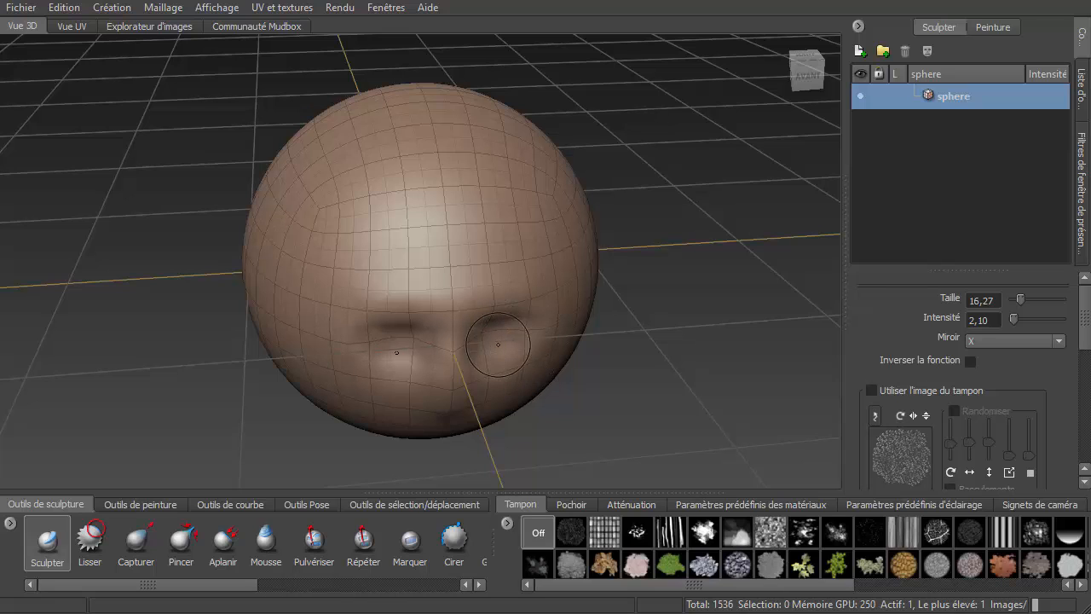
- Check the sculpted face on the sphere, then activate the Capturer tool and set its brush size to 200,44
mouse_move(498, 344)
left_mouse_down("alt")
mouse_move(522, 317)
mouse_move(597, 321)
mouse_move(558, 351)
left_mouse_up("alt")
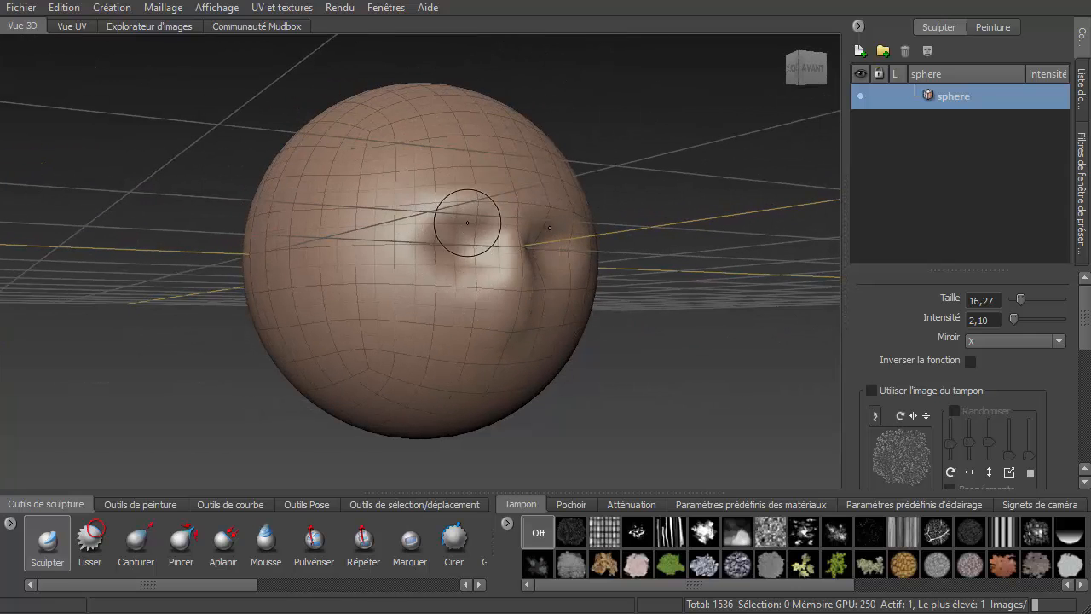
scroll(518, 288, "down", 2)
left_click_drag(518, 288, 529, 299, "alt")
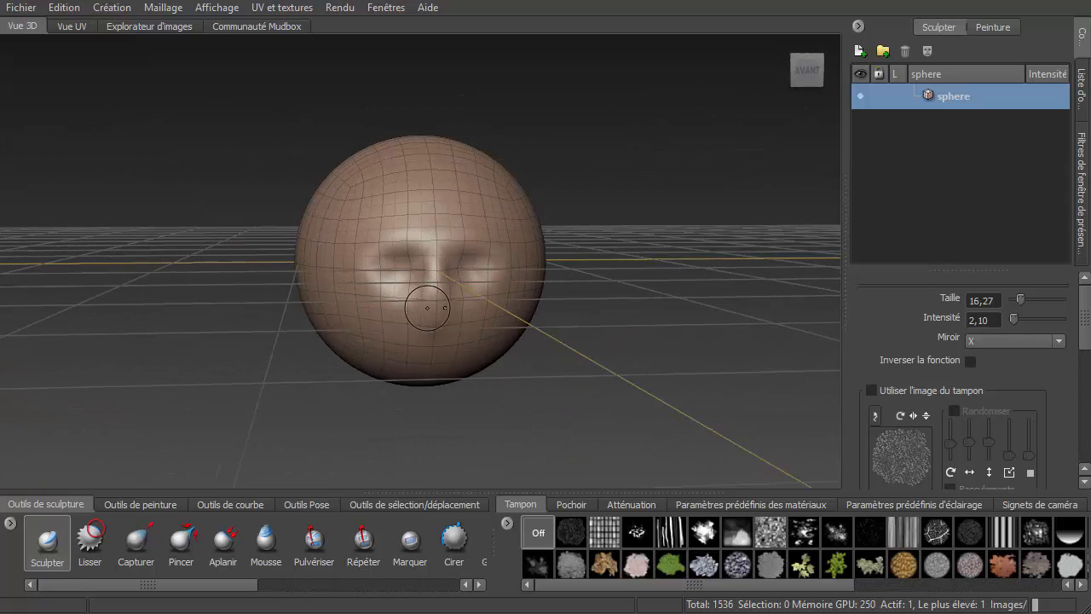
left_click(132, 555)
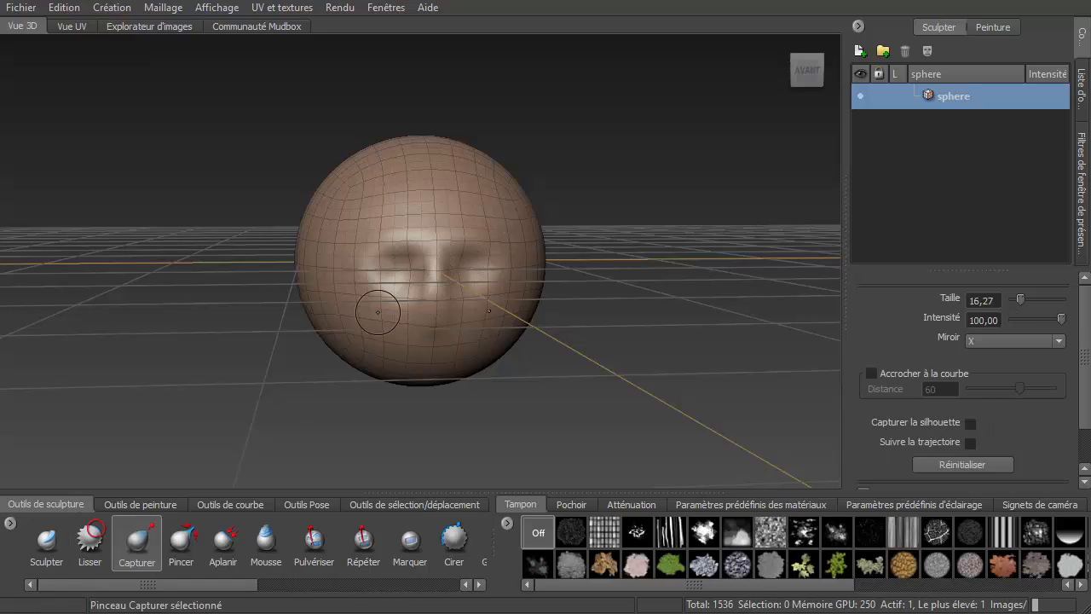
left_click_drag(378, 312, 418, 347, "alt")
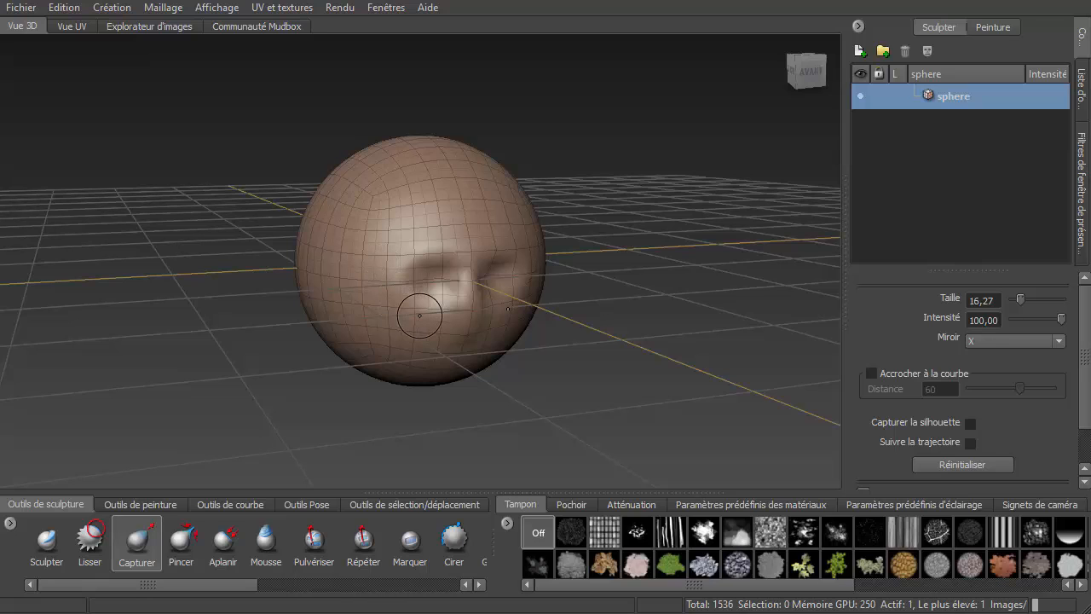
left_click_drag(420, 315, 535, 316)
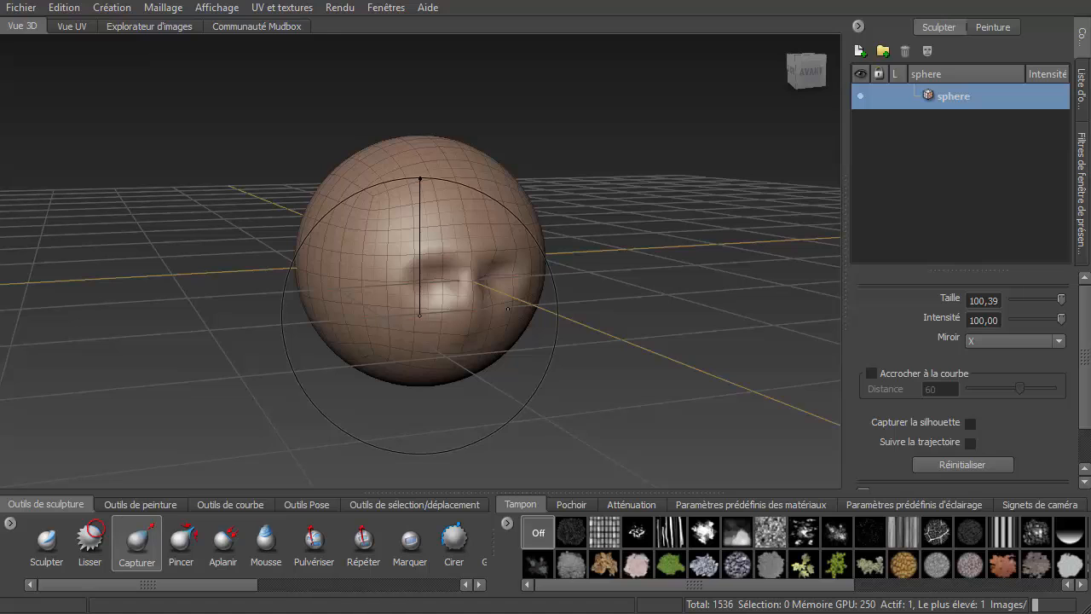
mouse_move(419, 254)
left_mouse_down()
mouse_move(435, 279)
mouse_move(433, 266)
mouse_move(384, 253)
mouse_move(397, 263)
mouse_move(417, 256)
left_mouse_up()
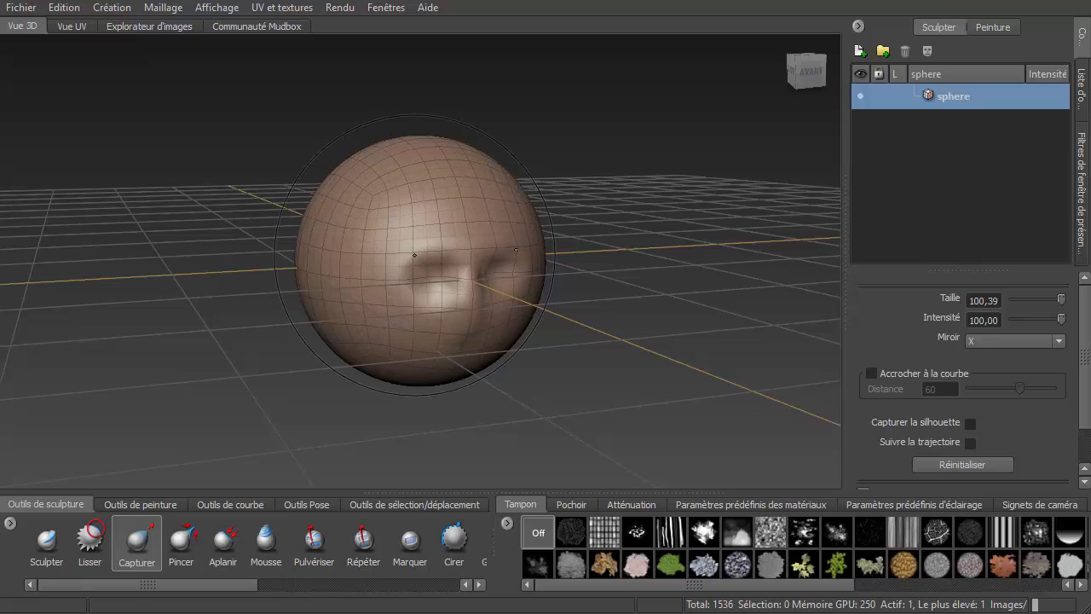
key("b")
mouse_move(416, 255)
left_mouse_down()
mouse_move(556, 256)
mouse_move(511, 250)
left_mouse_up()
- Stretch the sphere into an elongated head by pulling its underside down into a chin and its crown and upper back upward
left_click_drag(447, 366, 447, 430)
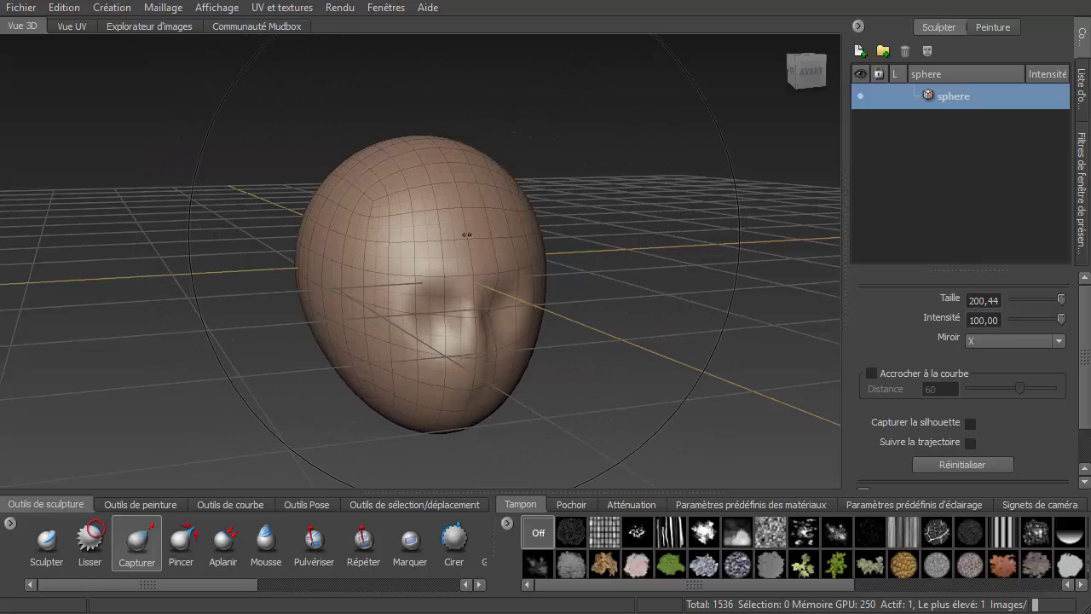
mouse_move(463, 236)
left_mouse_down()
mouse_move(446, 190)
mouse_move(463, 186)
left_mouse_up()
left_click_drag(355, 324, 504, 328, "alt")
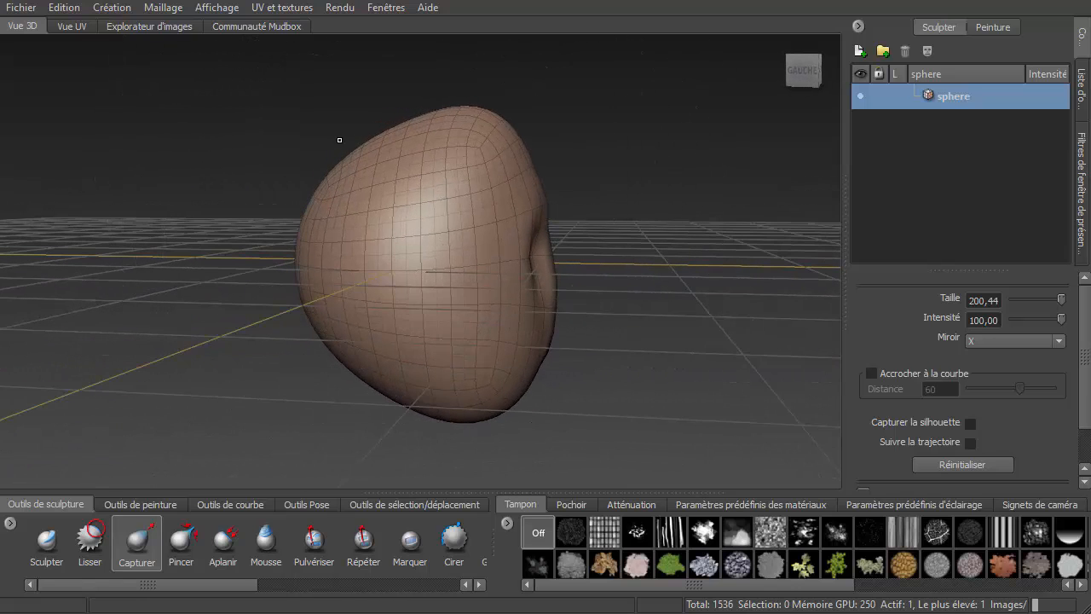
left_click_drag(379, 154, 342, 134)
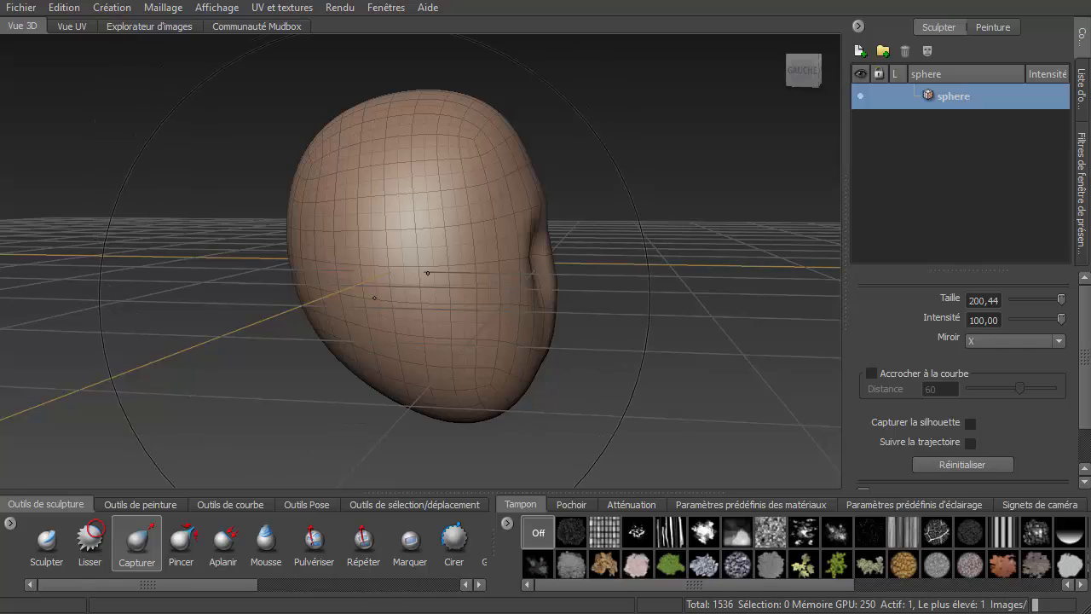
mouse_move(314, 345)
left_mouse_down()
mouse_move(370, 345)
mouse_move(403, 319)
mouse_move(365, 309)
mouse_move(358, 294)
mouse_move(401, 282)
mouse_move(375, 268)
mouse_move(407, 245)
mouse_move(461, 362)
left_mouse_up()
- Refine the head's side profile with Capturer, adjusting the chin, face, forehead, crown and back of the skull
mouse_move(391, 406)
left_mouse_down()
mouse_move(405, 415)
mouse_move(439, 331)
mouse_move(351, 232)
left_mouse_up()
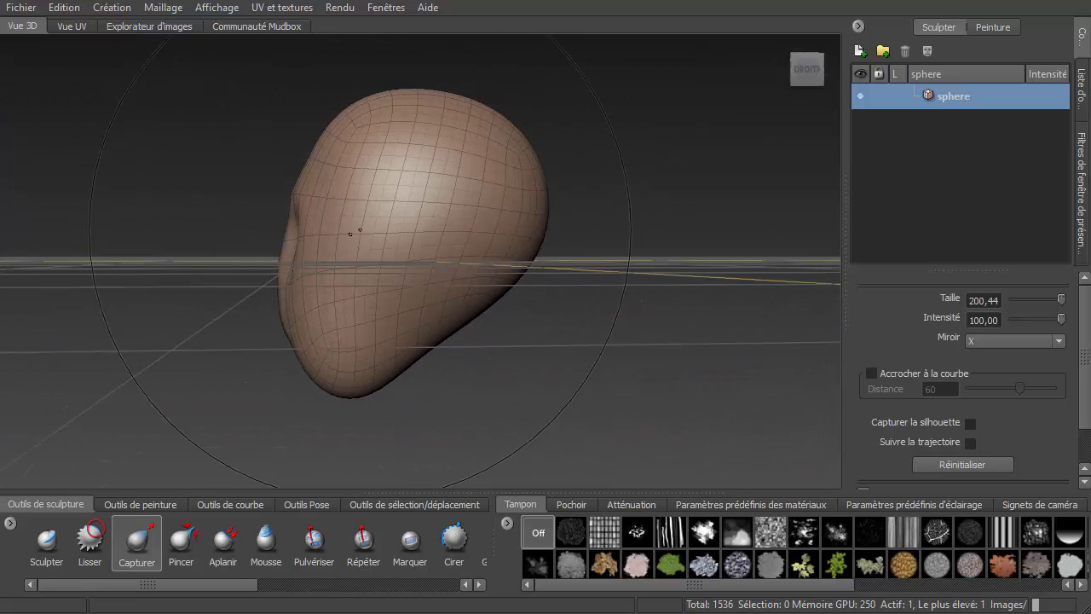
left_click_drag(372, 395, 353, 392)
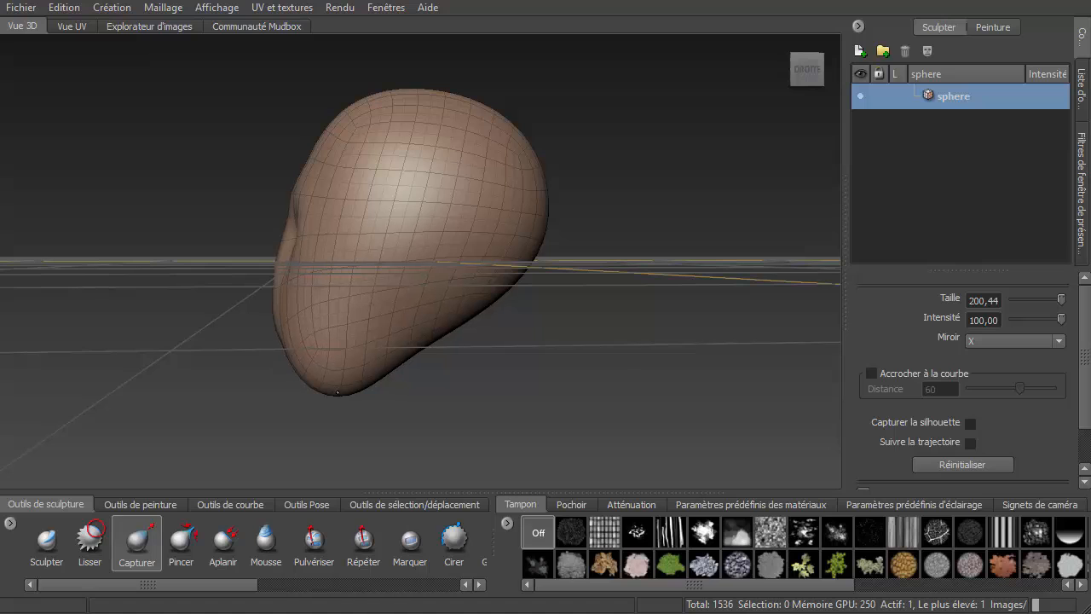
left_click_drag(289, 274, 298, 308)
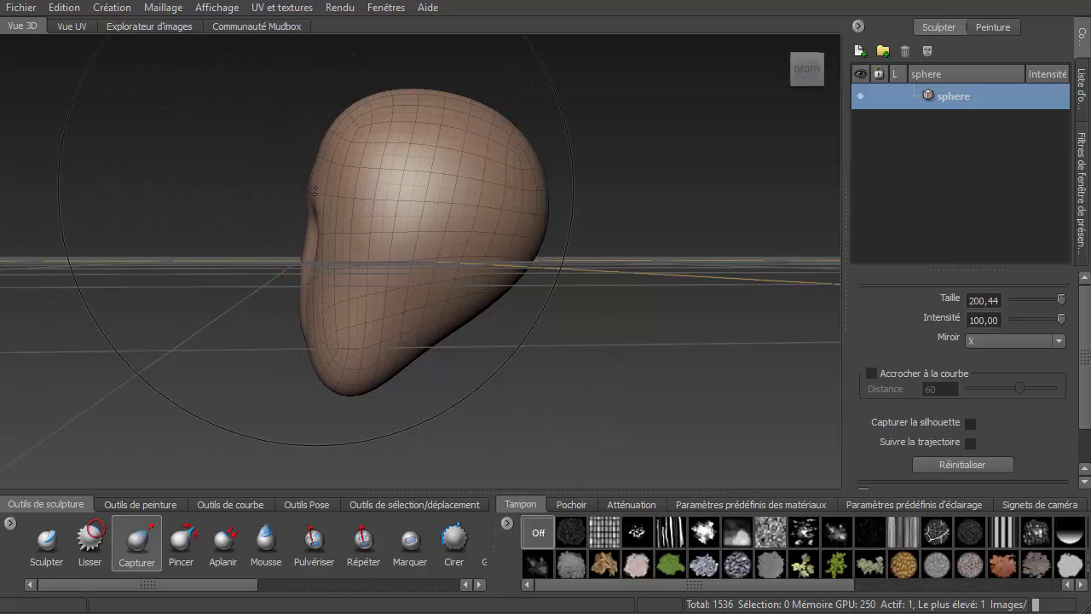
left_click_drag(346, 127, 334, 125)
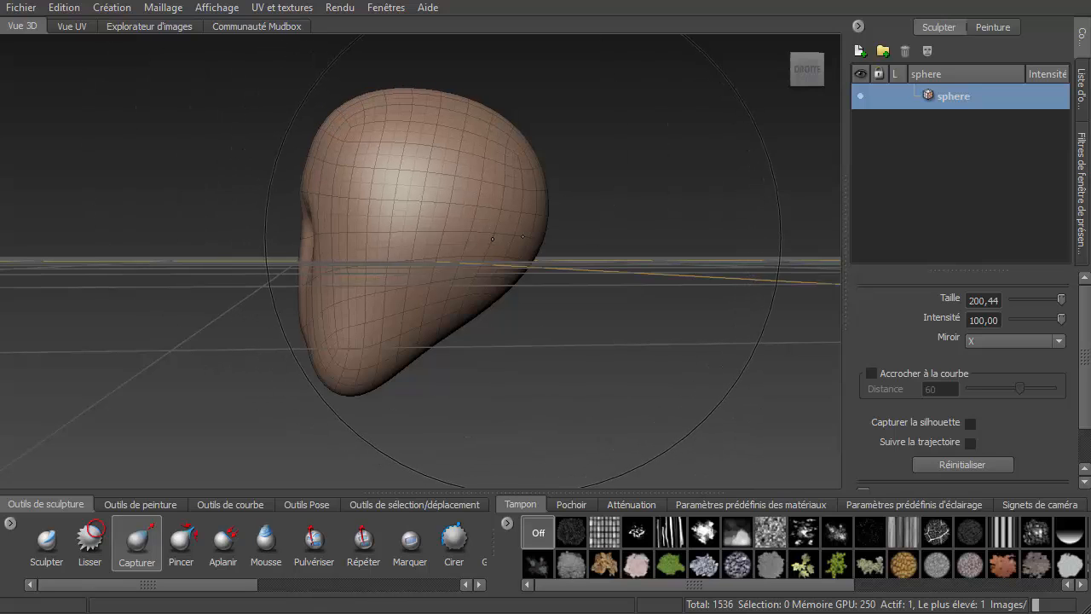
left_click_drag(523, 236, 508, 228)
mouse_move(402, 111)
left_mouse_down()
mouse_move(401, 91)
mouse_move(430, 86)
left_mouse_up()
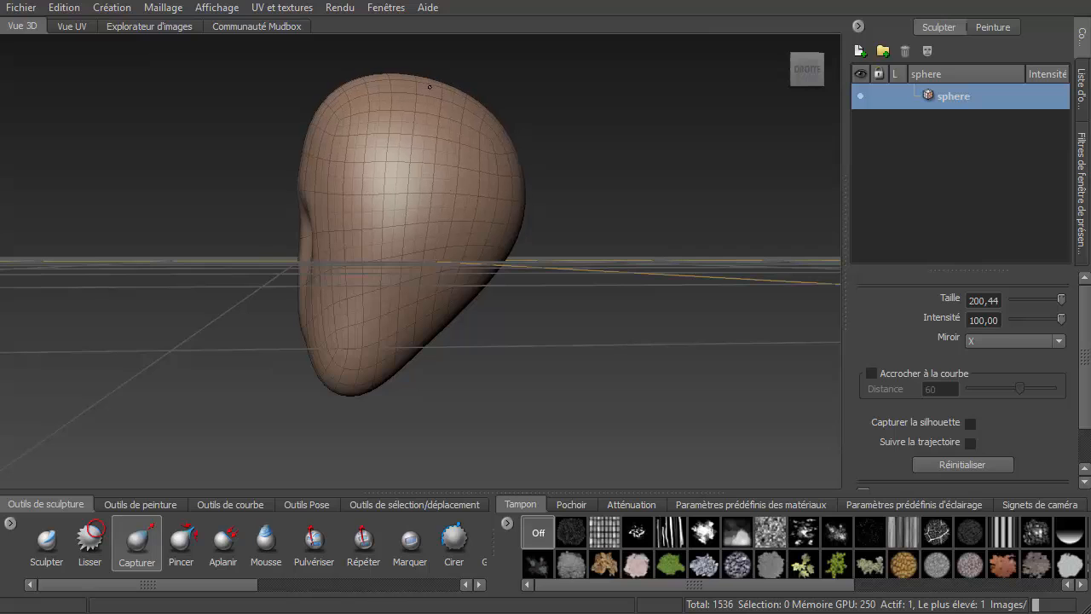
left_click_drag(474, 277, 463, 295)
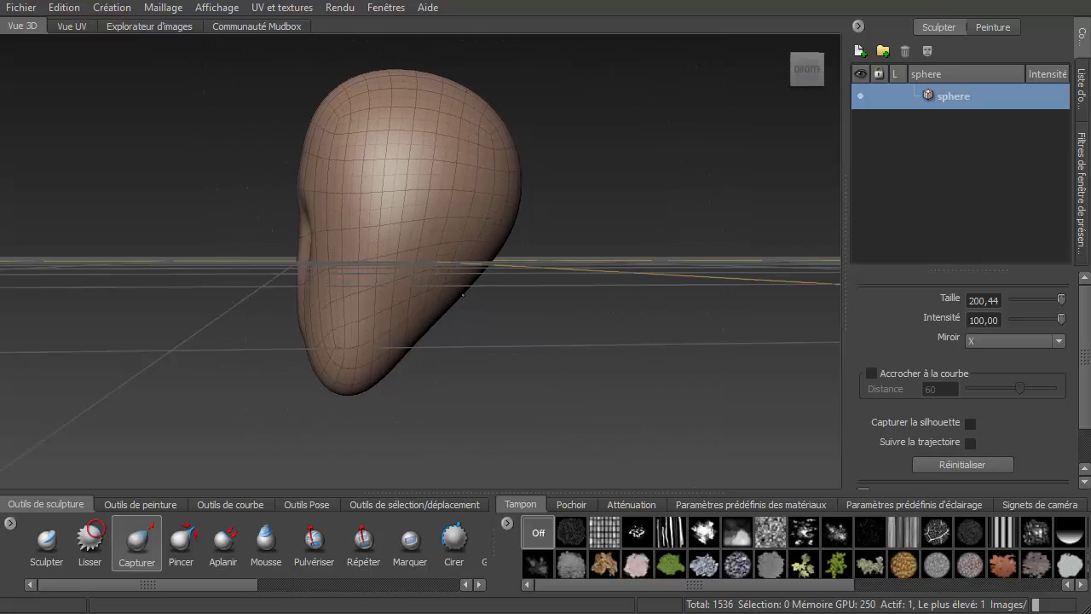
- Build up a neck stub at the lower back of the head with Sculpter at size 46,54 and intensity 31,36
left_click(45, 550)
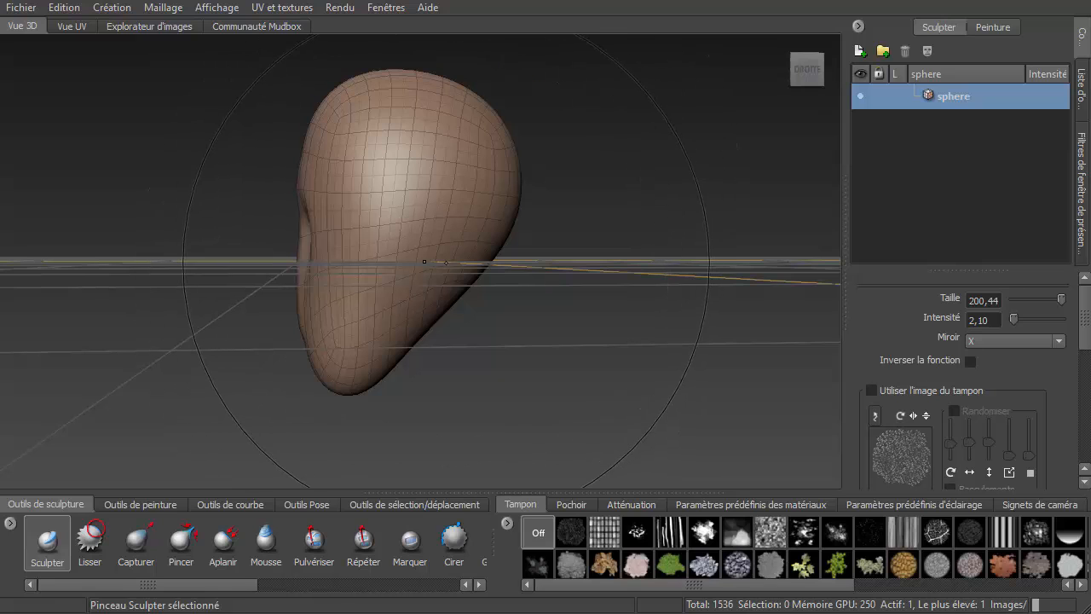
left_click_drag(433, 206, 322, 208)
mouse_move(539, 390)
left_mouse_down("alt")
mouse_move(499, 401)
mouse_move(405, 460)
mouse_move(342, 366)
left_mouse_up("alt")
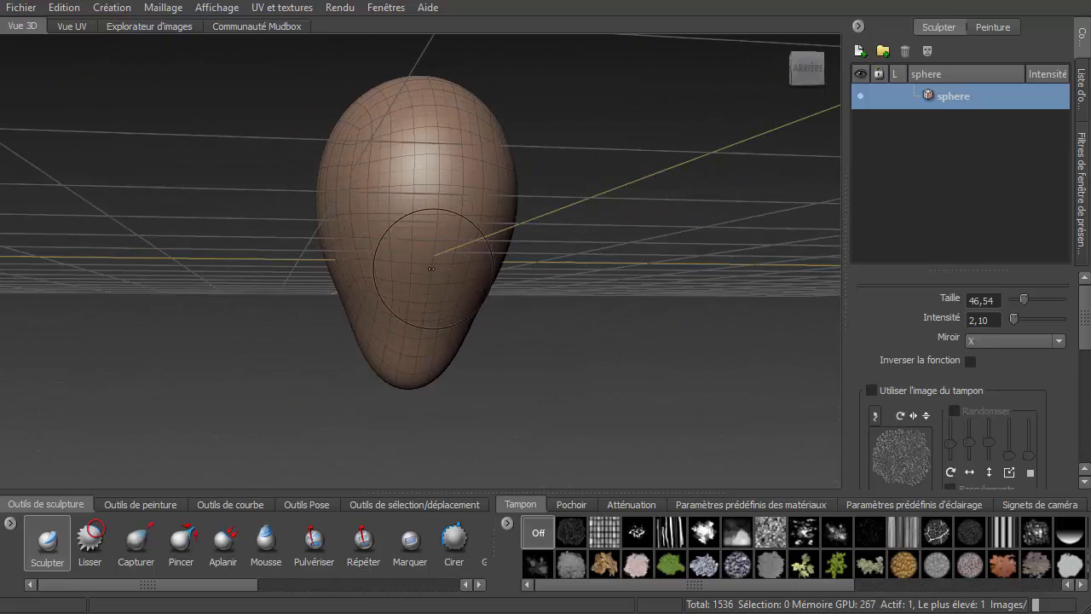
mouse_move(432, 266)
left_mouse_down()
mouse_move(389, 255)
mouse_move(371, 277)
mouse_move(440, 301)
mouse_move(418, 293)
mouse_move(433, 295)
mouse_move(393, 315)
mouse_move(558, 296)
mouse_move(651, 307)
mouse_move(629, 322)
left_mouse_up()
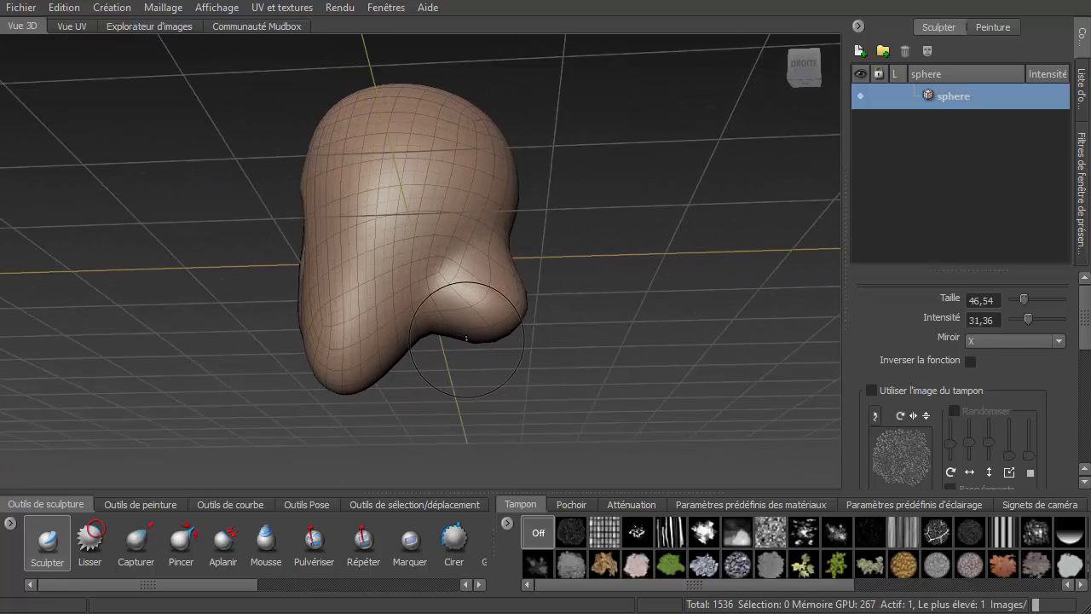
- Smooth the front of the face and reshape the eye area with Capturer at size 68,74
mouse_move(467, 338)
left_mouse_down()
mouse_move(473, 311)
mouse_move(563, 368)
mouse_move(650, 363)
left_mouse_up()
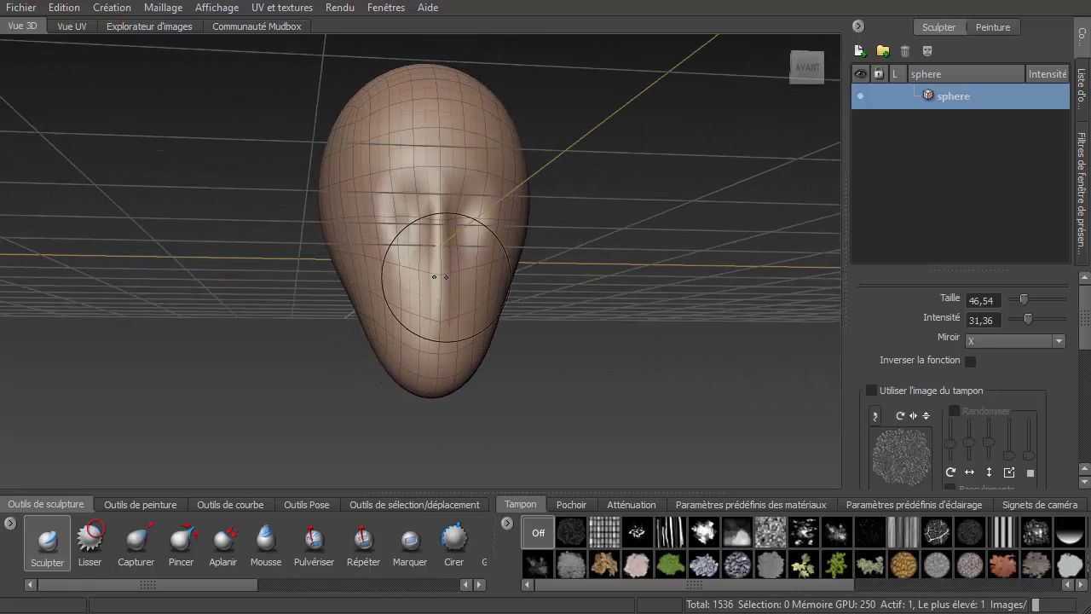
mouse_move(420, 319)
left_mouse_down("shift")
mouse_move(453, 313)
mouse_move(438, 336)
left_mouse_up("shift")
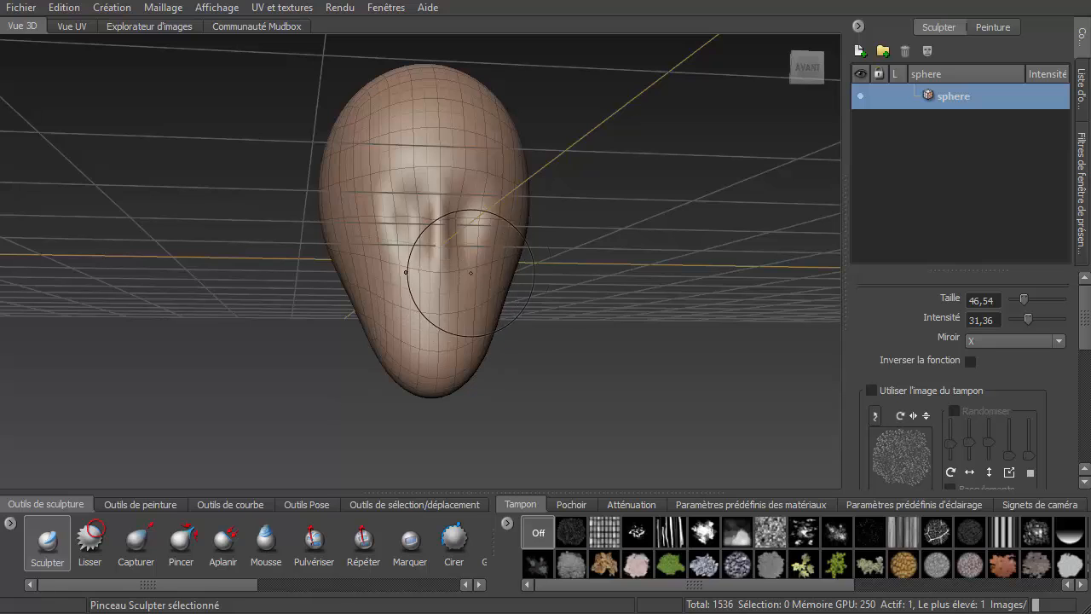
left_click(133, 553)
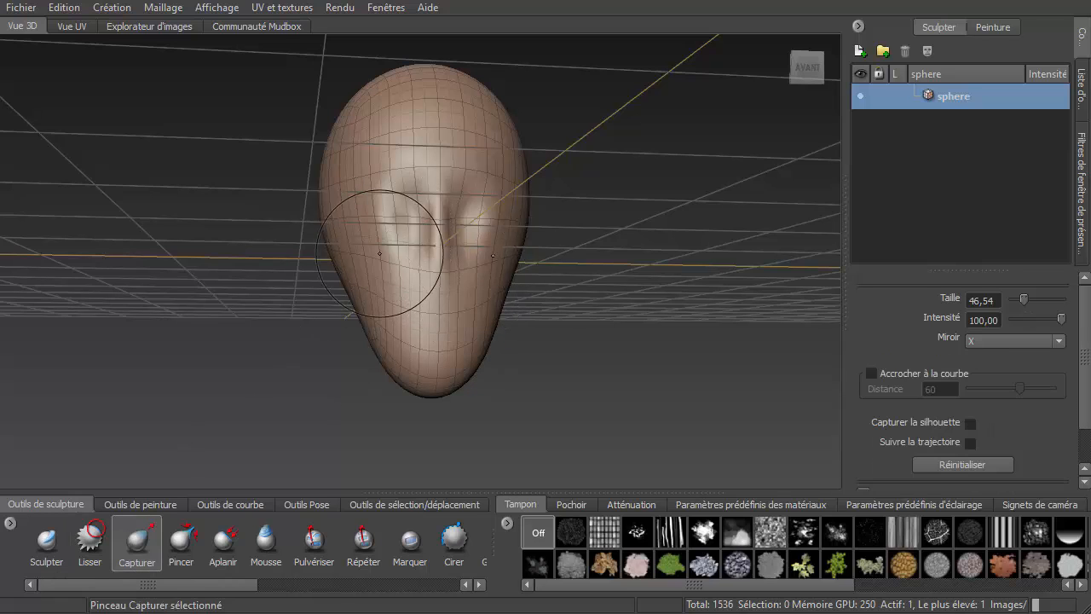
left_click_drag(398, 228, 397, 89)
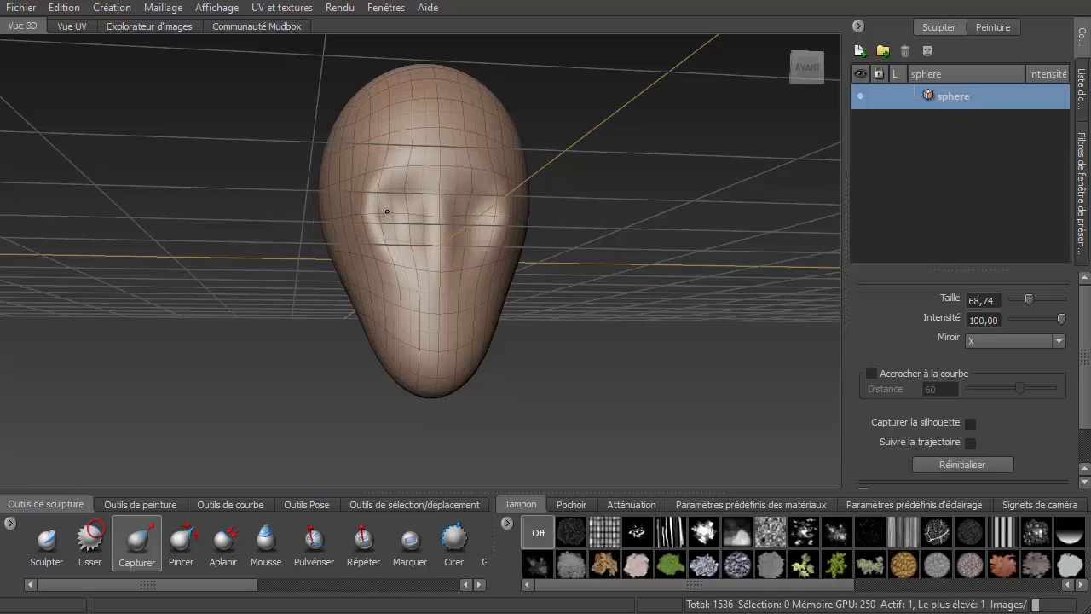
mouse_move(357, 240)
left_mouse_down("shift")
mouse_move(361, 207)
mouse_move(358, 249)
mouse_move(385, 235)
mouse_move(341, 256)
mouse_move(497, 261)
mouse_move(337, 251)
mouse_move(441, 241)
mouse_move(367, 248)
mouse_move(457, 258)
mouse_move(315, 271)
mouse_move(397, 243)
mouse_move(417, 221)
mouse_move(492, 278)
left_mouse_up("shift")
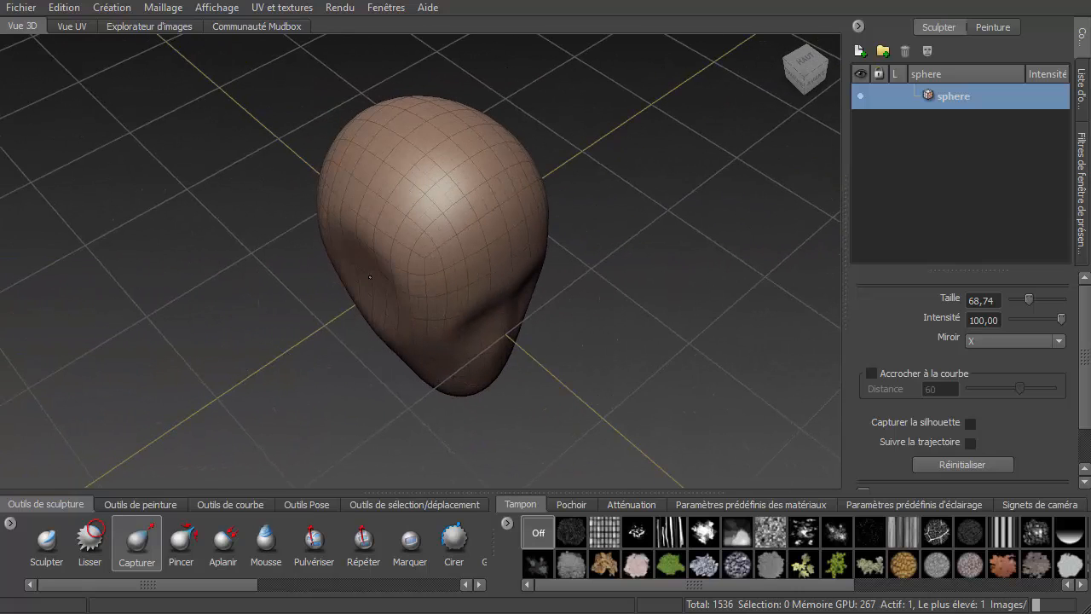
- Smooth the side of the head and the area above the neck with Lisser
key("shift")
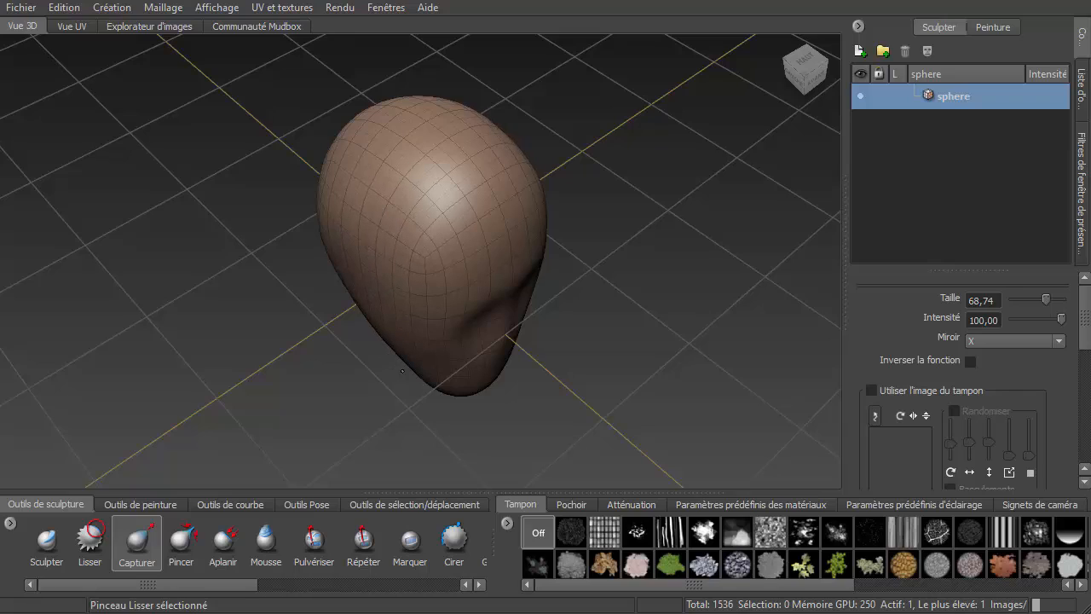
mouse_move(519, 401)
left_mouse_down("alt")
mouse_move(181, 356)
mouse_move(144, 368)
mouse_move(220, 338)
left_mouse_up("alt")
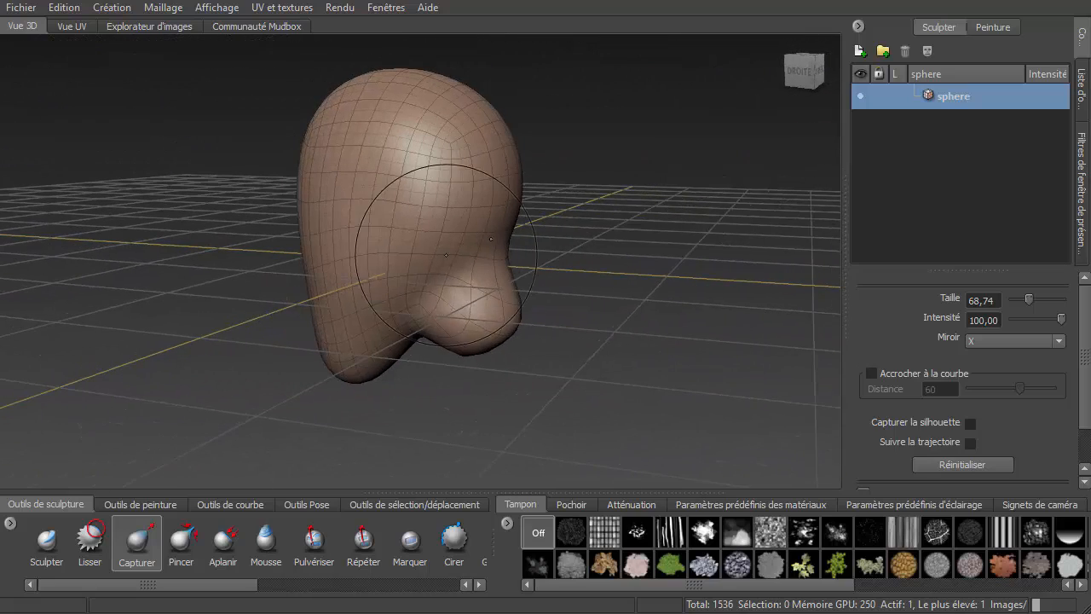
key("shift")
key("shift")
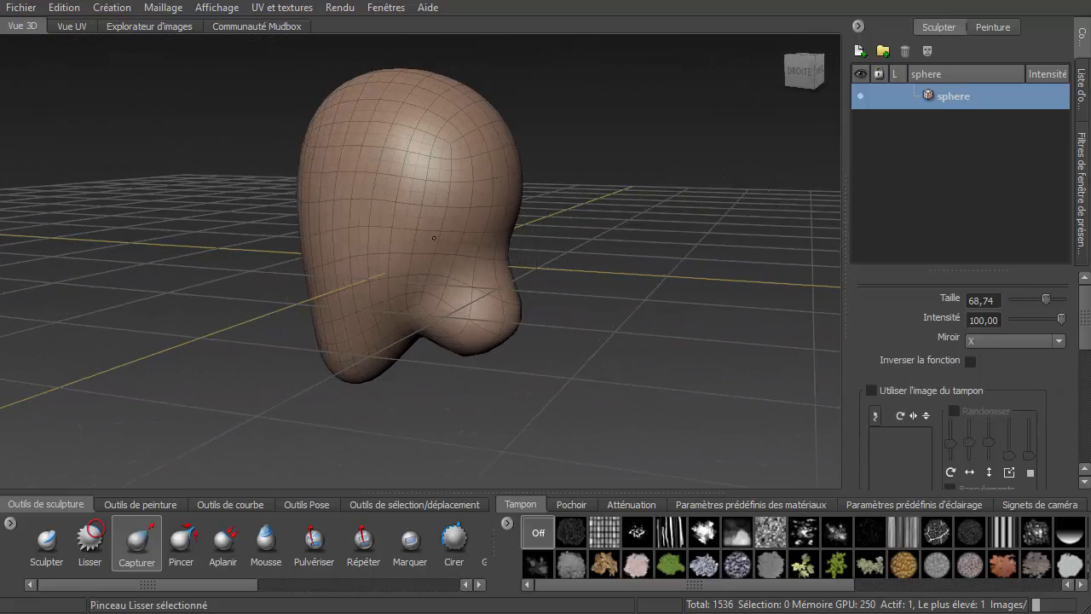
key("shift")
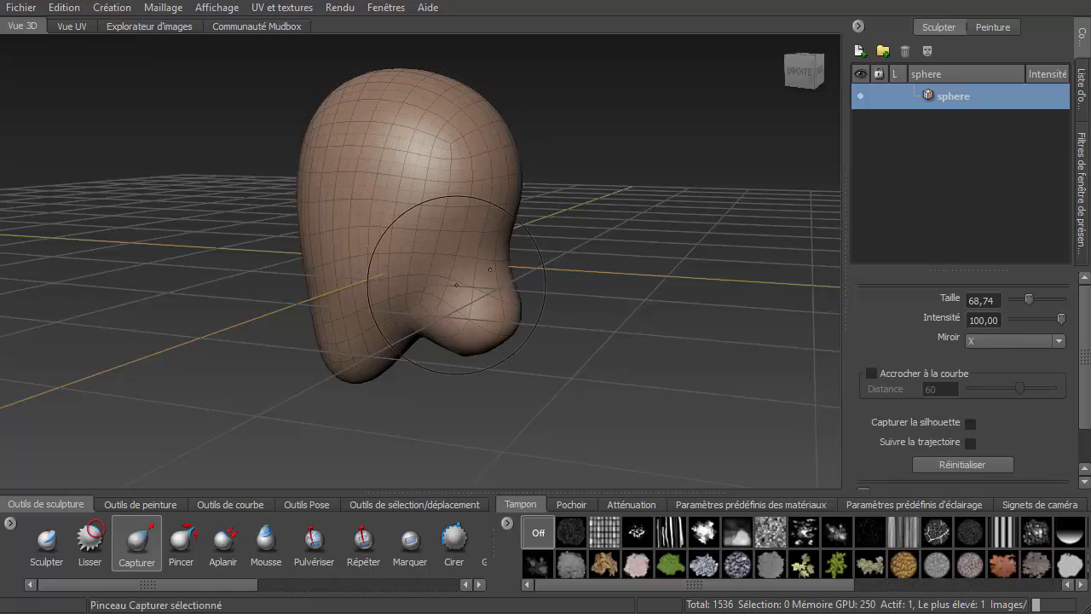
- Raise the chin slightly and pull the neck stub downward with Capturer at size 68,74
left_click_drag(413, 338, 361, 429, "alt")
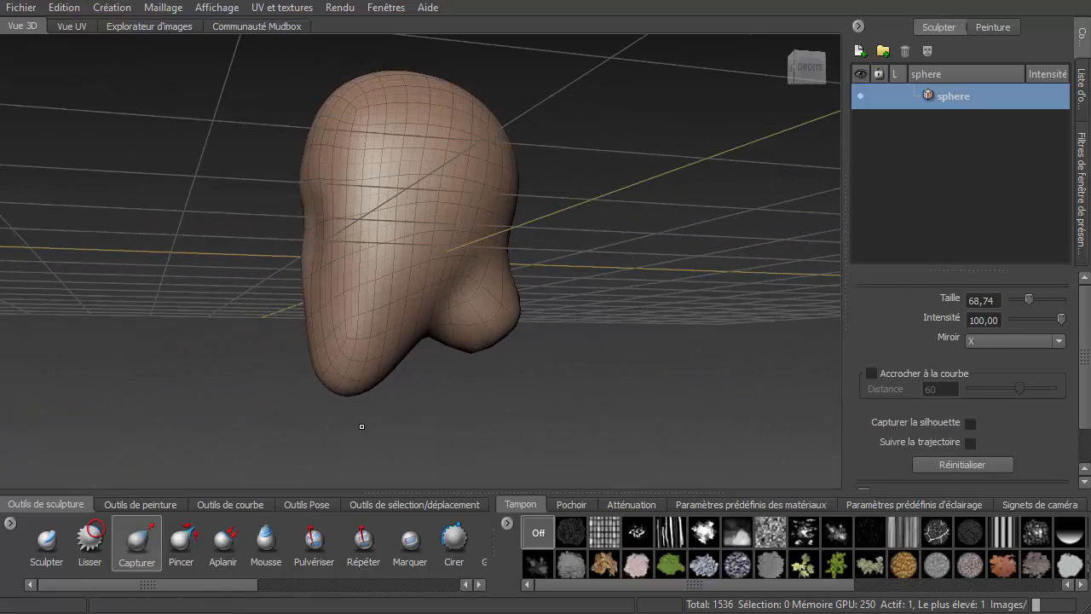
mouse_move(345, 388)
left_mouse_down()
mouse_move(371, 377)
mouse_move(351, 382)
left_mouse_up()
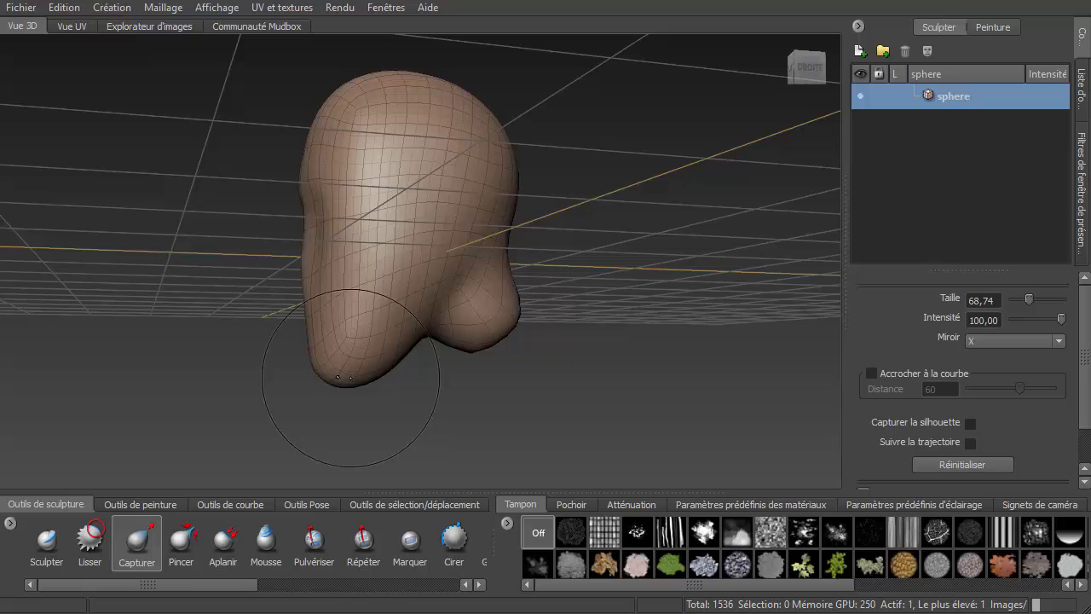
left_click_drag(428, 332, 434, 335)
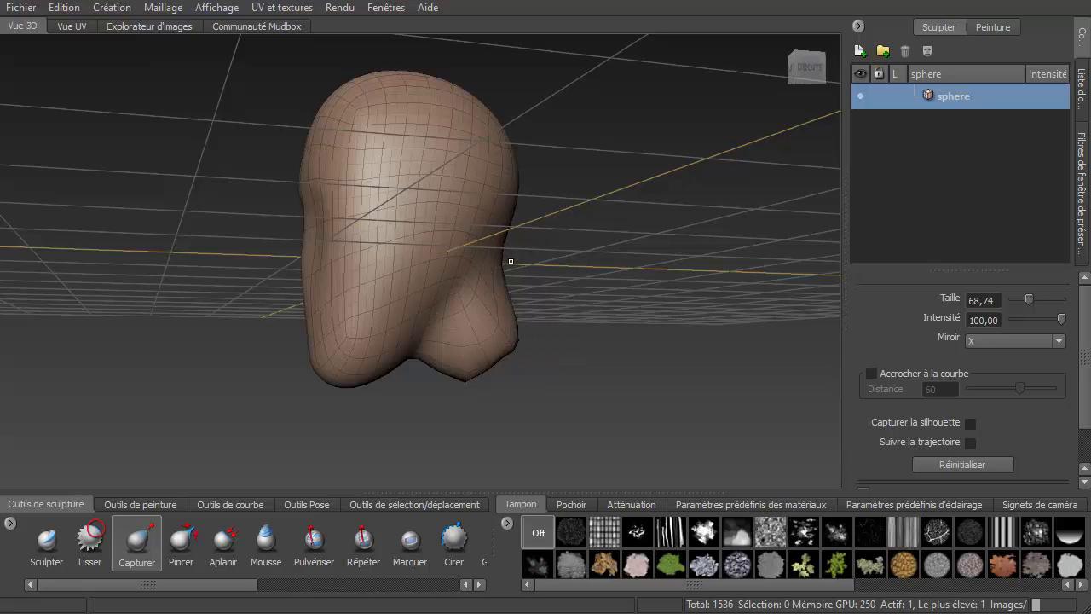
left_click_drag(545, 267, 464, 292, "alt")
key("shift")
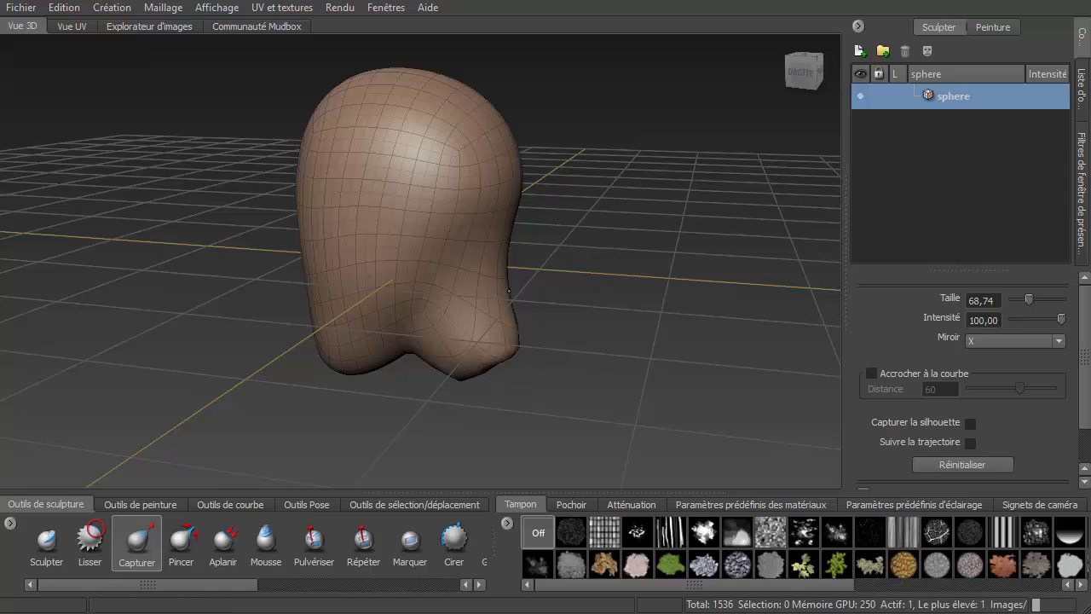
left_click_drag(500, 292, 528, 295, "alt")
key("shift")
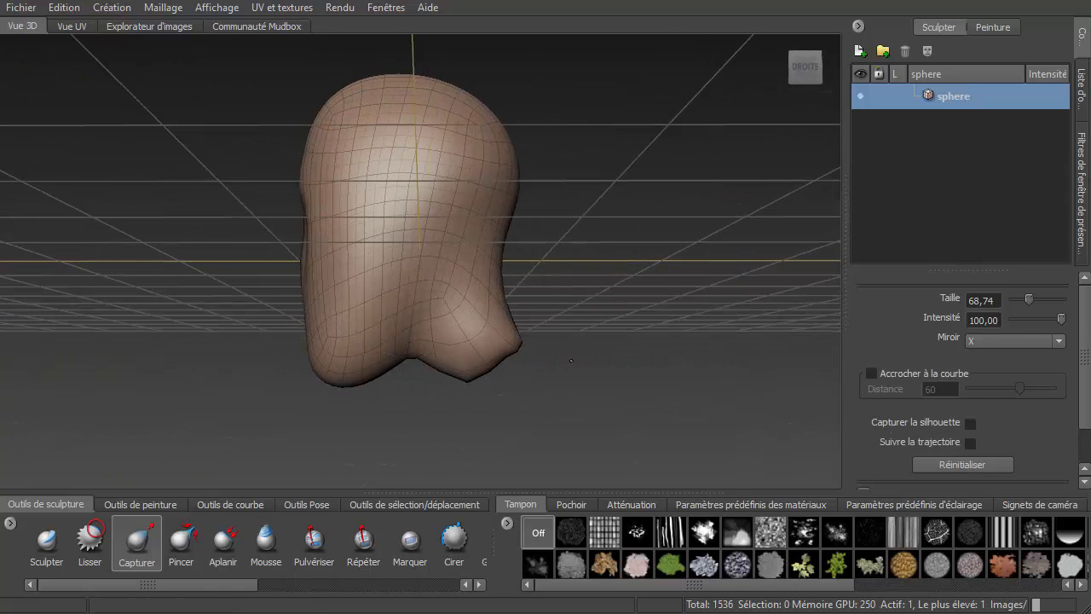
- Smooth the side of the jaw near the chin with a short Lisser stroke
left_click_drag(474, 295, 196, 318, "alt")
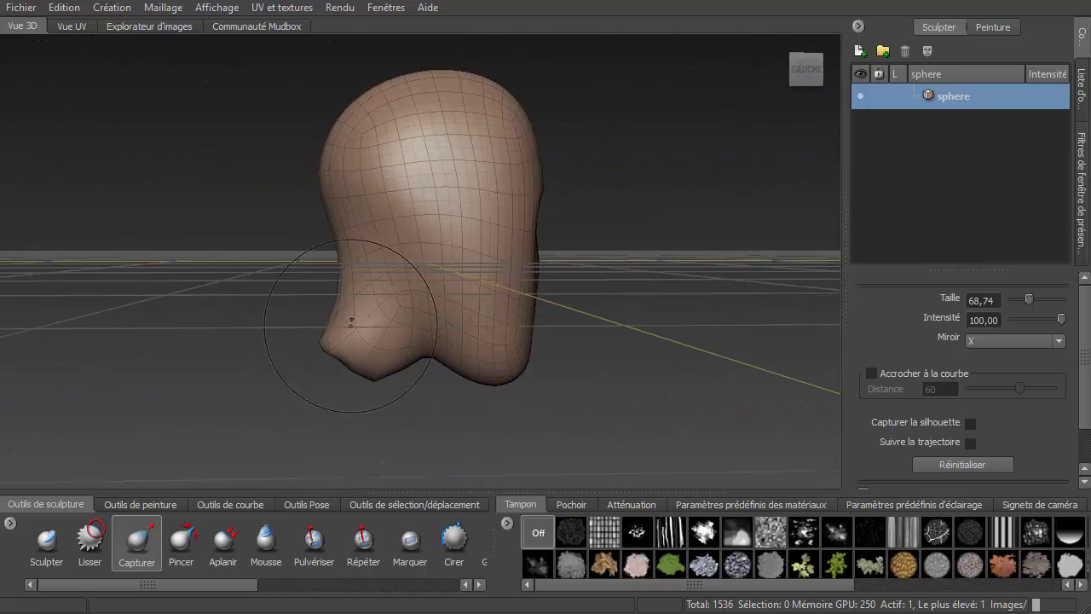
scroll(351, 325, "up", 5)
mouse_move(328, 402)
left_mouse_down("alt")
mouse_move(356, 346)
mouse_move(711, 358)
mouse_move(702, 395)
left_mouse_up("alt")
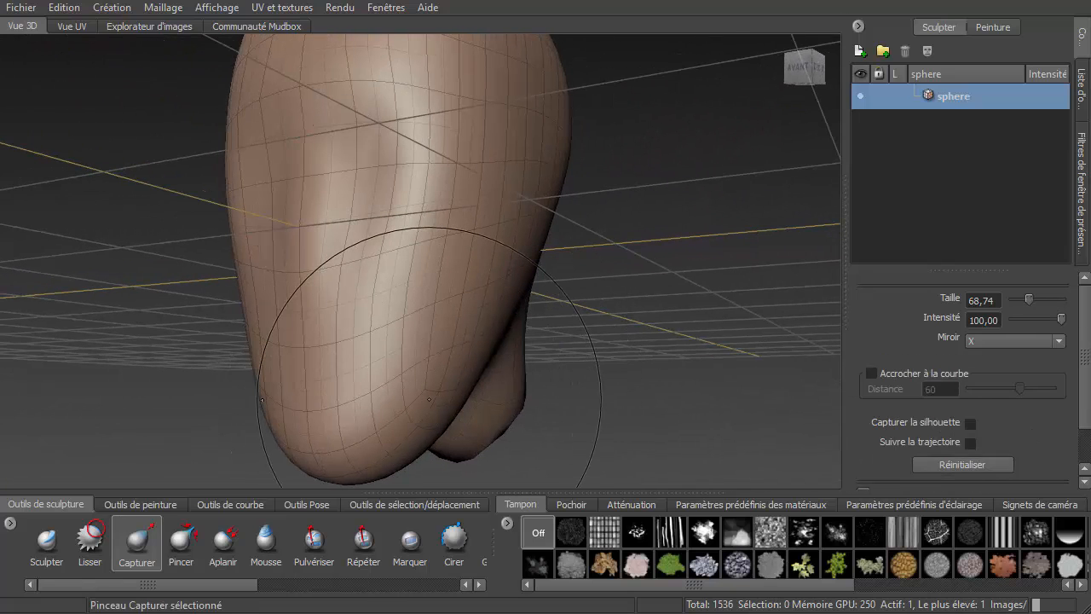
key("shift")
left_click_drag(418, 395, 423, 389, "shift")
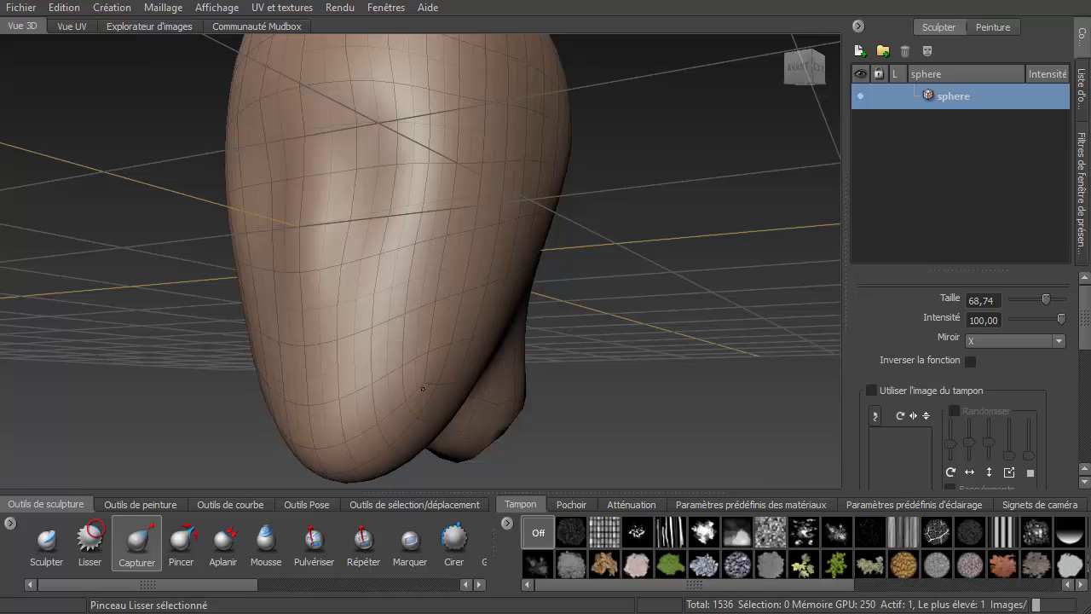
- Set Capturer to size 26,91 and intensity 15,22 and try reshaping the underside of the jaw above the neck
mouse_move(560, 312)
left_mouse_down("alt")
mouse_move(326, 428)
mouse_move(636, 341)
left_mouse_up("alt")
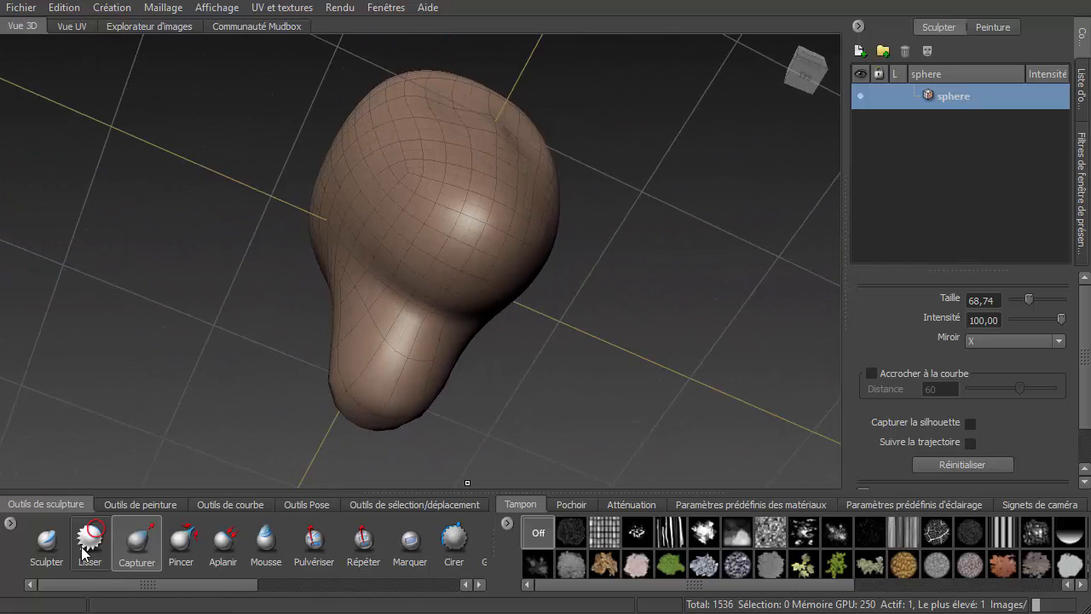
left_click_drag(461, 266, 377, 266)
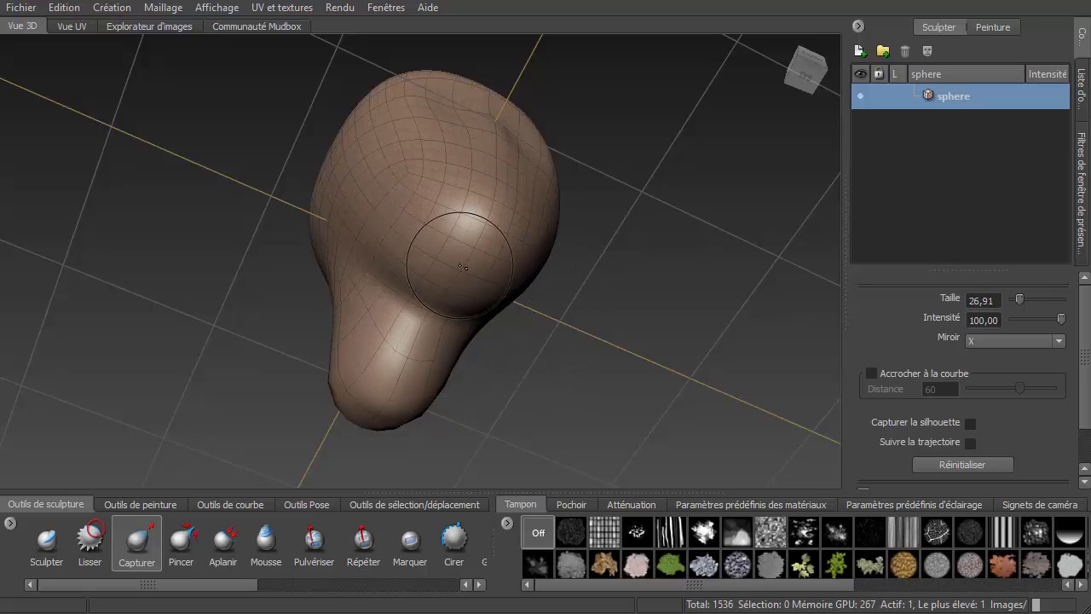
mouse_move(461, 266)
left_mouse_down()
mouse_move(463, 124)
mouse_move(463, 281)
left_mouse_up()
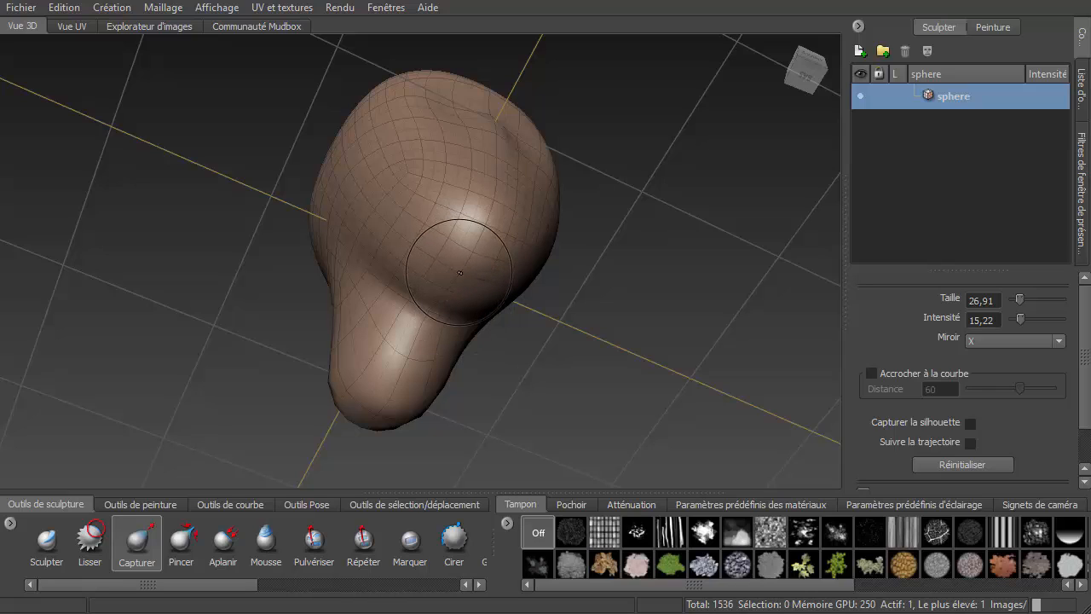
left_click_drag(474, 263, 453, 290)
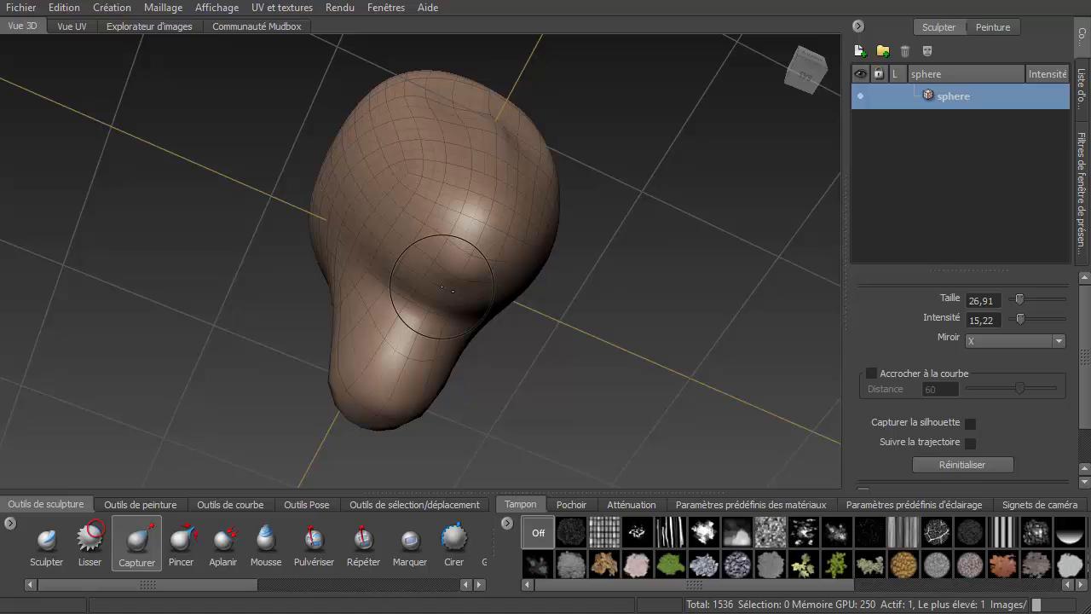
- Carve gently under the jaw toward the neck with inverted Sculpter at size 26,91, undoing the strong first stroke and lowering intensity to 5,01
left_click(47, 542)
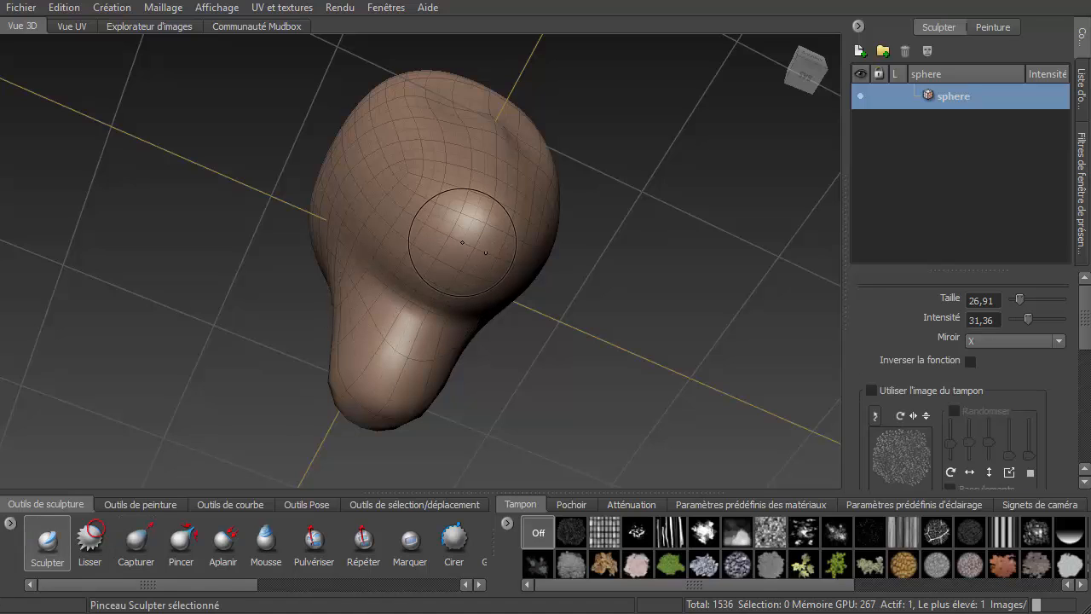
left_click_drag(472, 239, 426, 302, "ctrl")
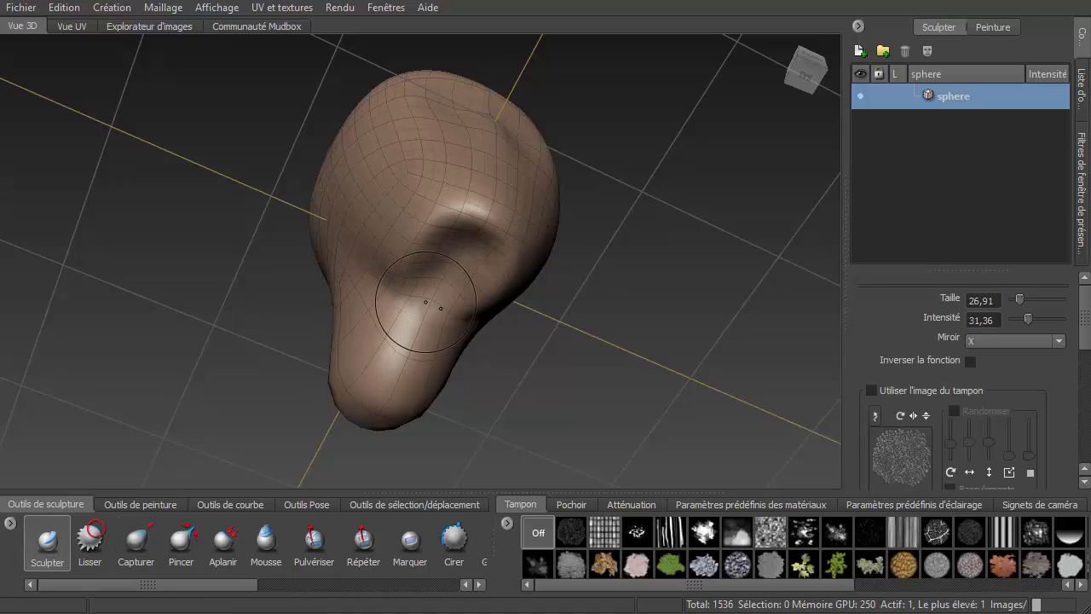
key("ctrl+z")
key("m")
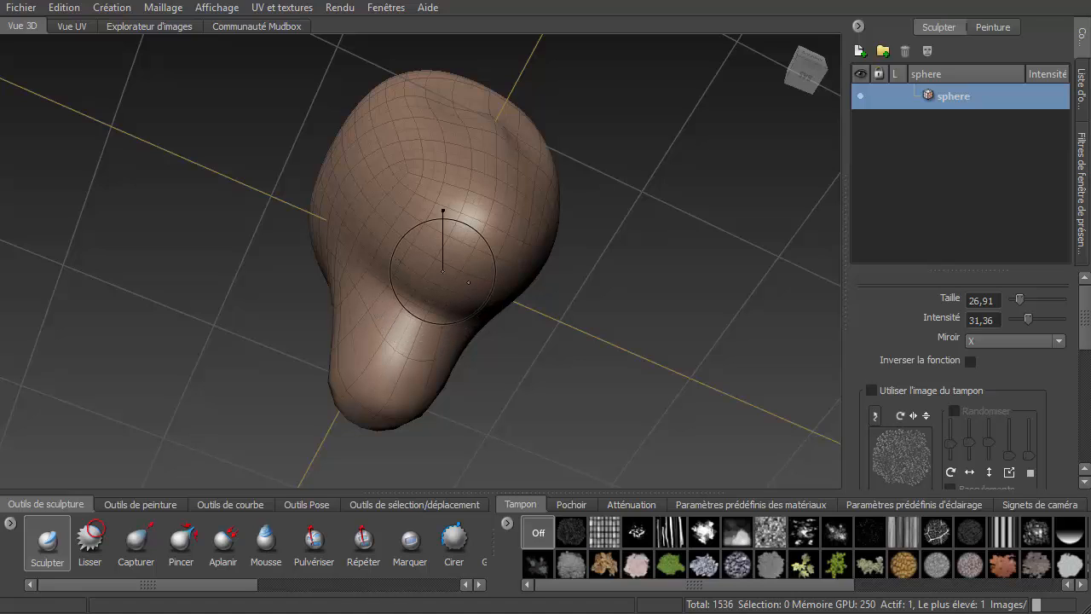
mouse_move(442, 271)
left_mouse_down()
mouse_move(443, 304)
mouse_move(443, 282)
left_mouse_up()
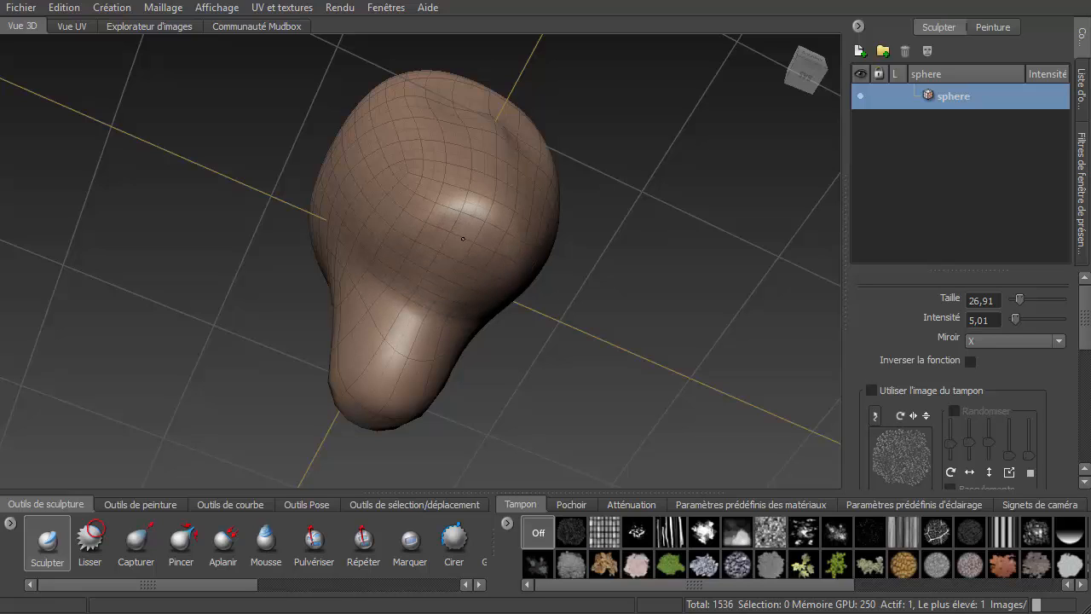
mouse_move(595, 242)
left_mouse_down("alt")
mouse_move(566, 315)
mouse_move(503, 351)
mouse_move(573, 319)
left_mouse_up("alt")
key("shift")
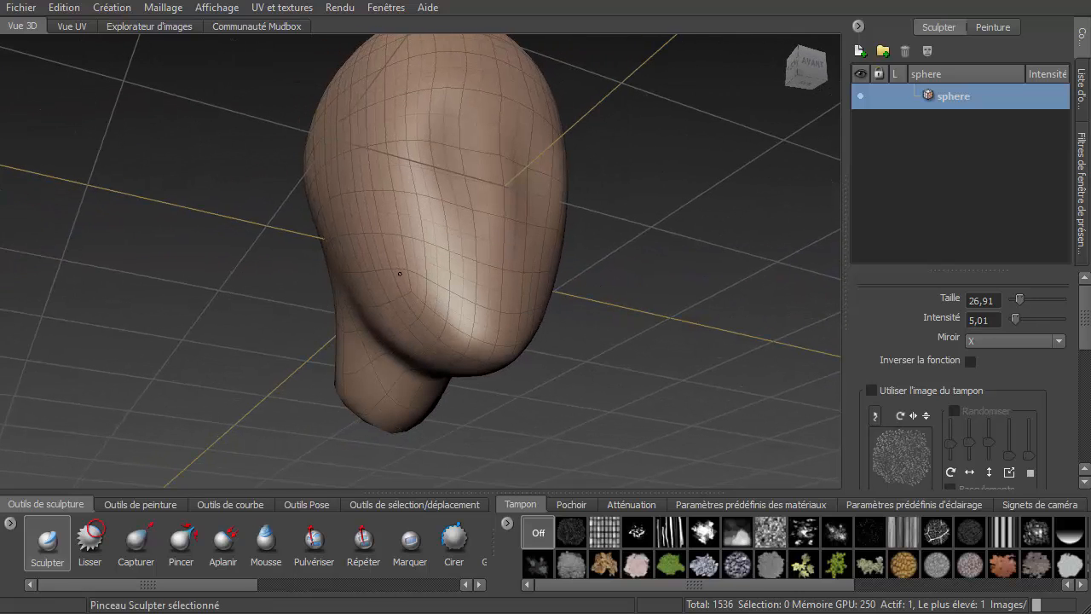
mouse_move(571, 326)
left_mouse_down("alt")
mouse_move(667, 360)
mouse_move(359, 359)
mouse_move(516, 346)
mouse_move(607, 366)
mouse_move(175, 391)
mouse_move(329, 329)
mouse_move(269, 356)
left_mouse_up("alt")
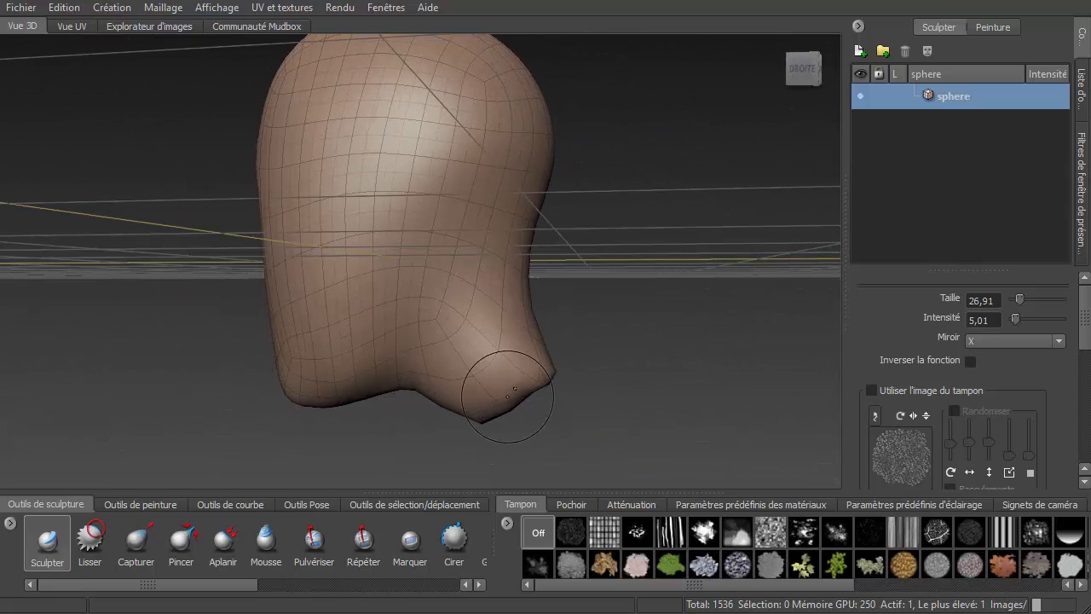
- Save the scene as visage01 in the temp folder
left_click(20, 8)
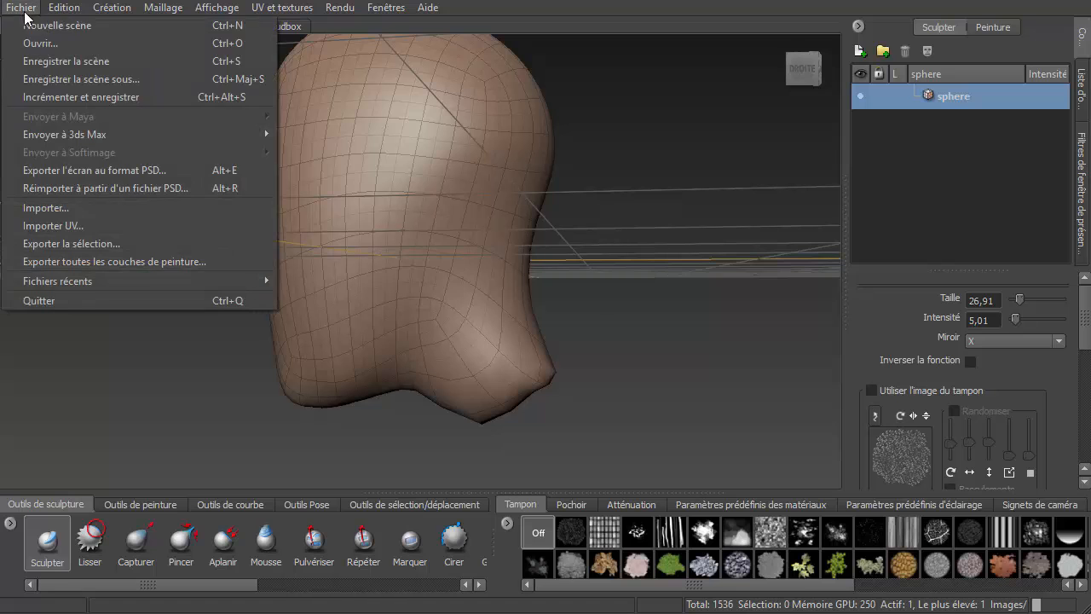
left_click(62, 61)
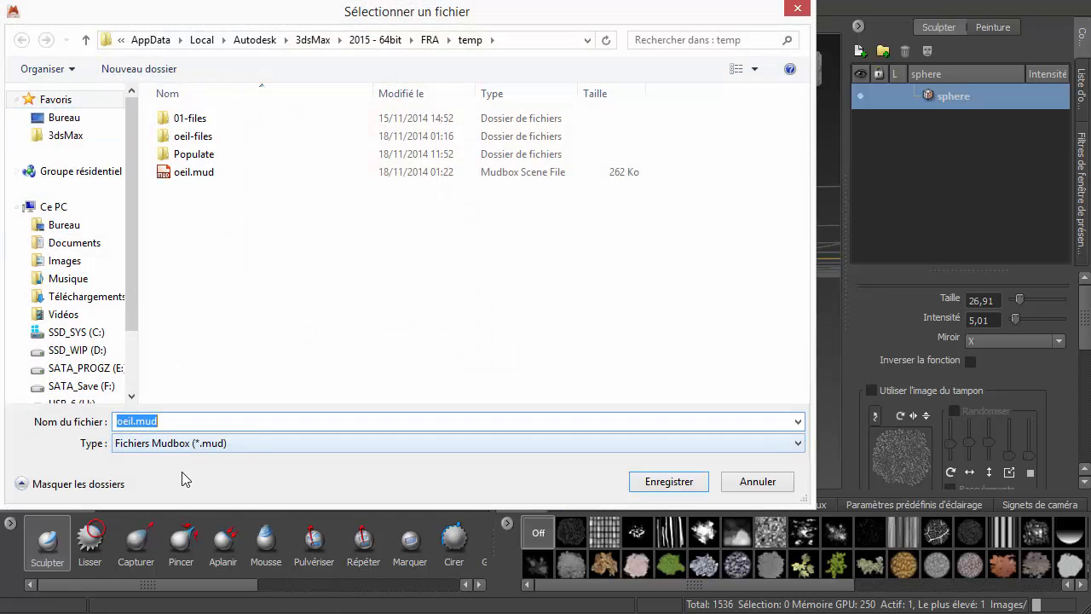
type("visa")
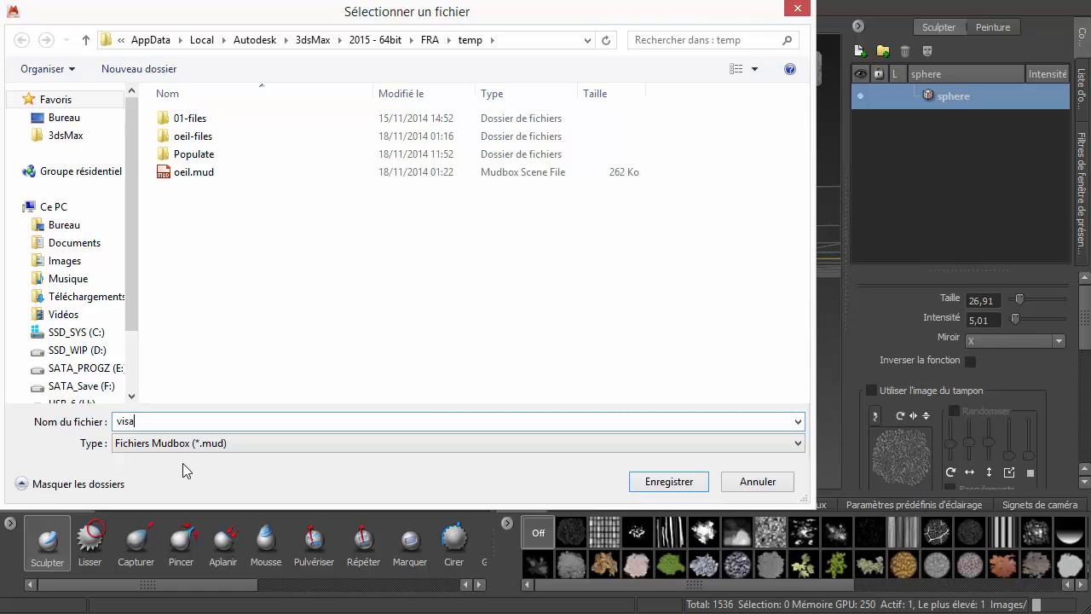
type("ge01")
key("Return")
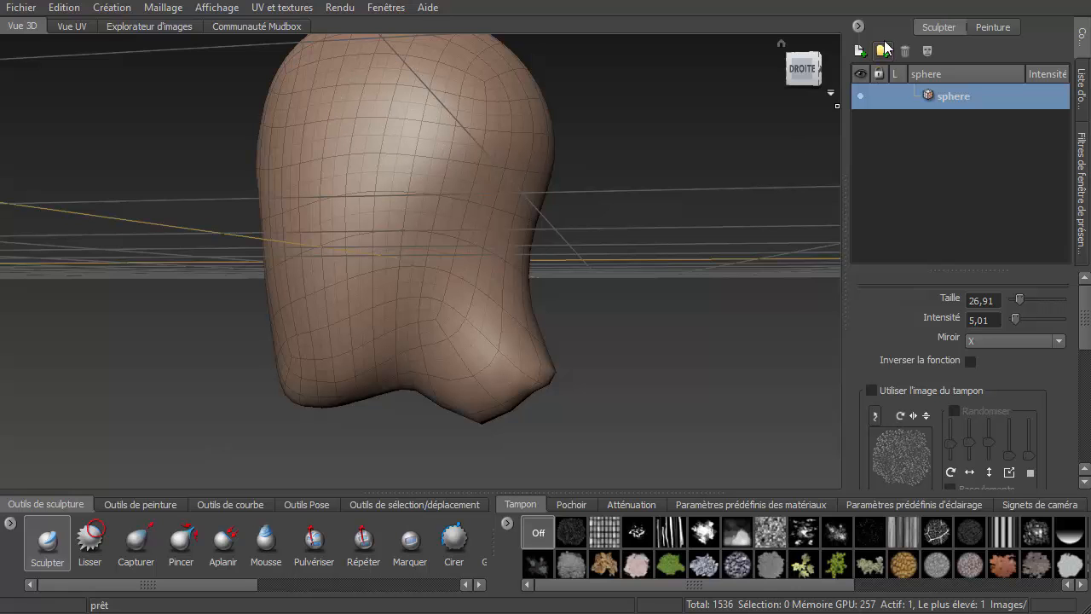
- Start a new retopology operation for the head mesh and set its mirror option to En fonction de la topologie source
mouse_move(317, 297)
left_mouse_down("alt")
mouse_move(397, 320)
mouse_move(542, 321)
left_mouse_up("alt")
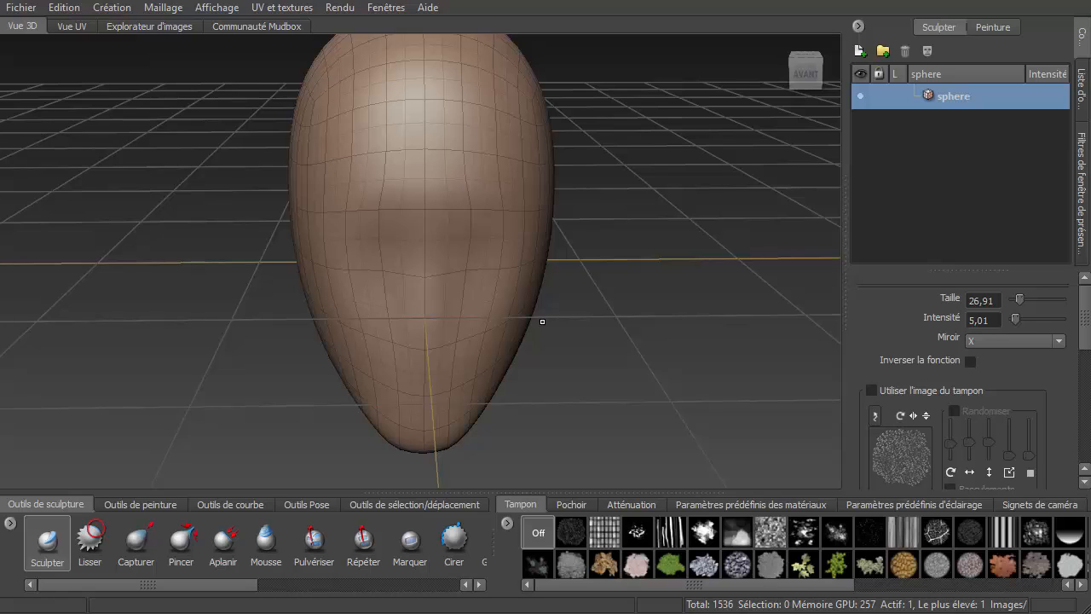
left_click_drag(432, 313, 531, 296, "alt")
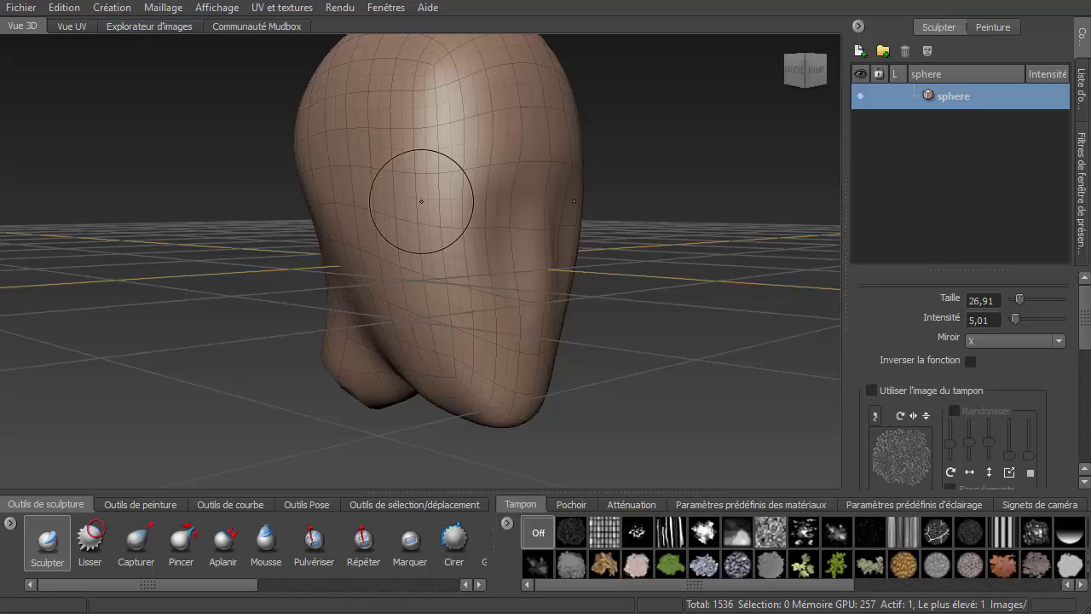
left_click(162, 8)
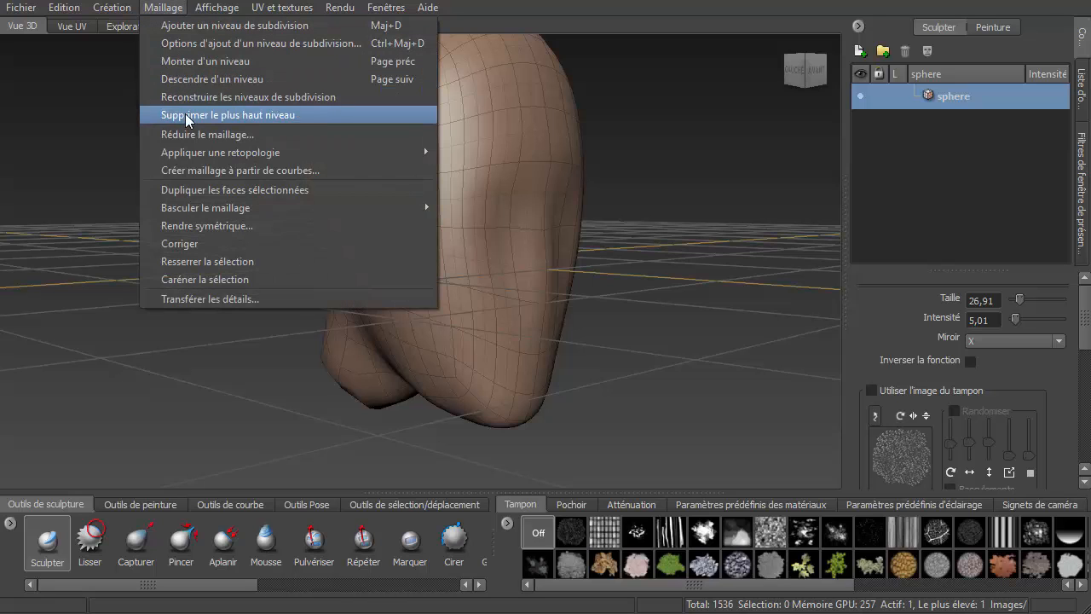
mouse_move(179, 151)
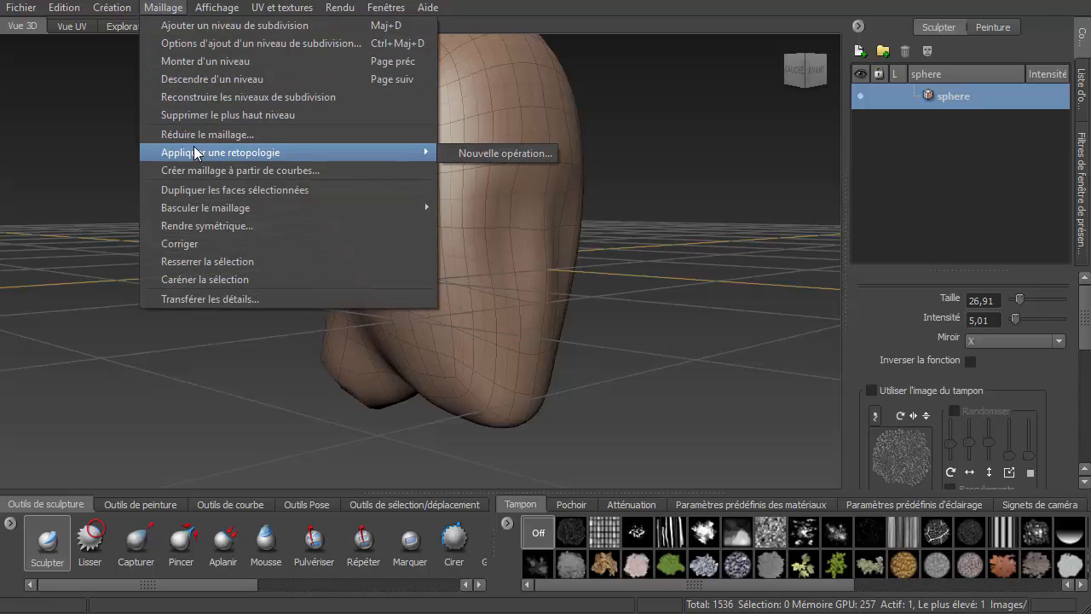
left_click(521, 154)
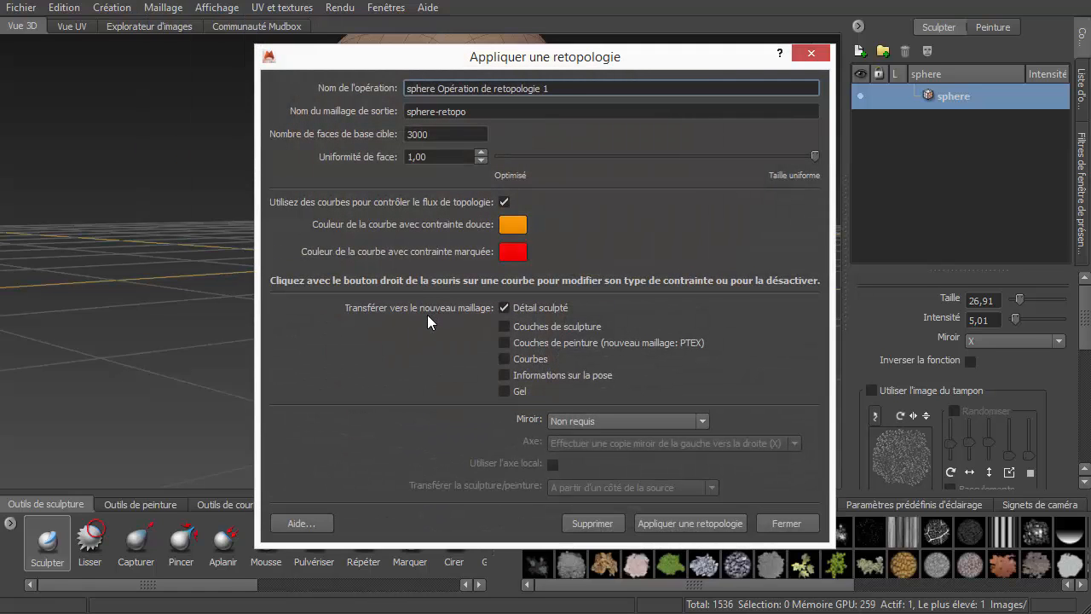
left_click(703, 421)
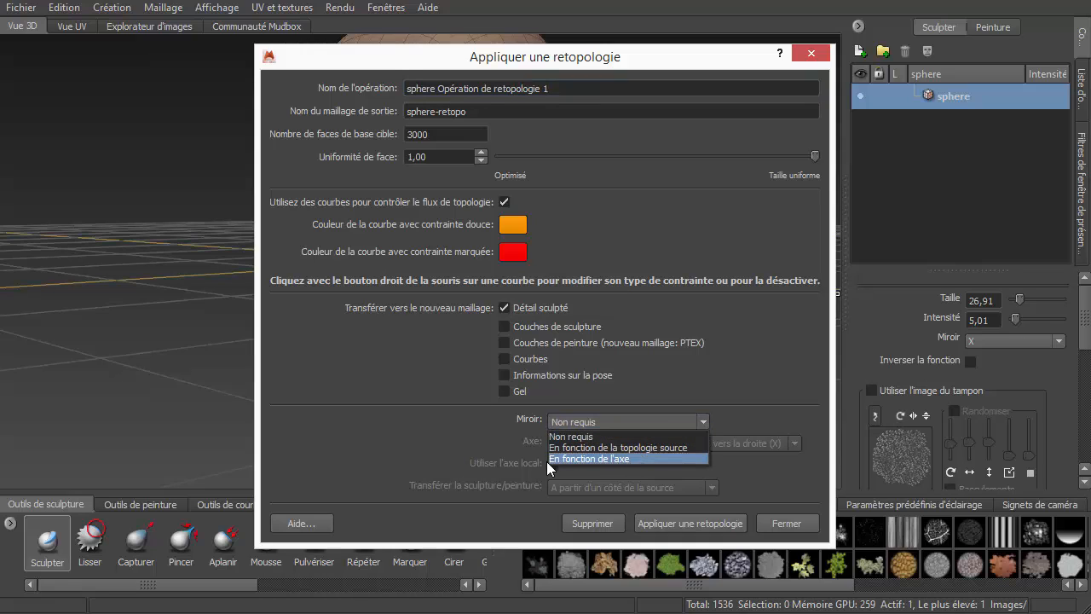
left_click(671, 446)
- Move the retopology dialog clear of the head and apply the retopology
left_click_drag(661, 70, 212, 120)
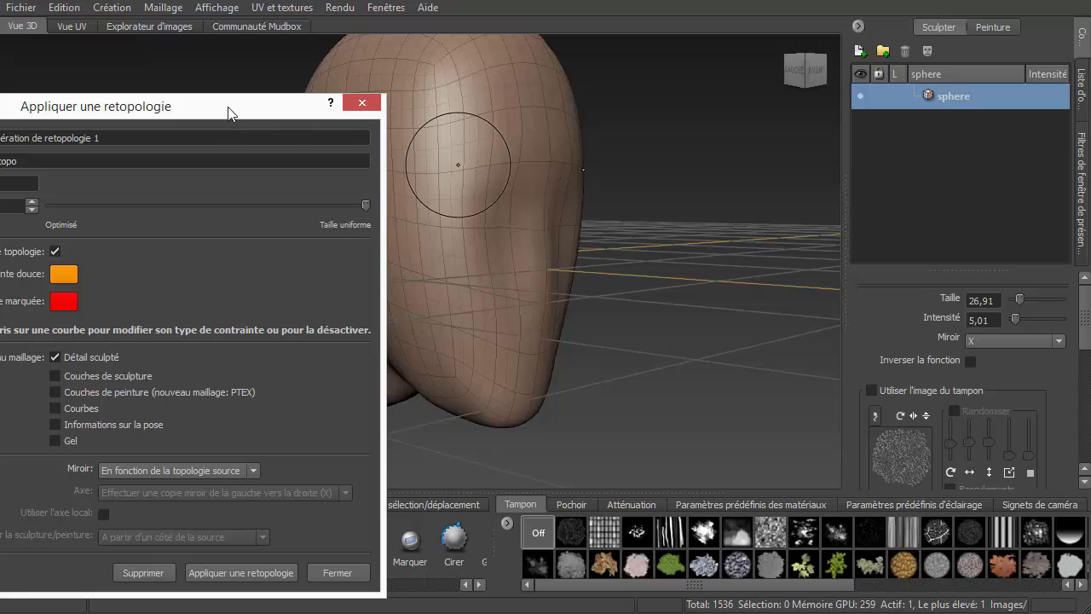
left_click_drag(229, 113, 872, 78)
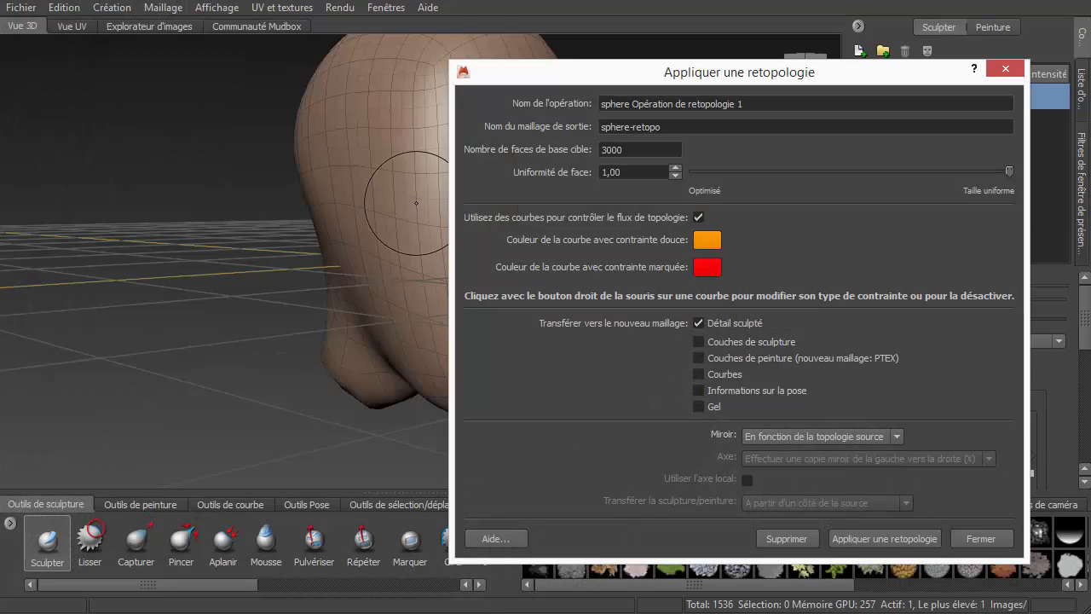
mouse_move(374, 248)
middle_mouse_down("alt")
mouse_move(254, 266)
mouse_move(282, 268)
middle_mouse_up("alt")
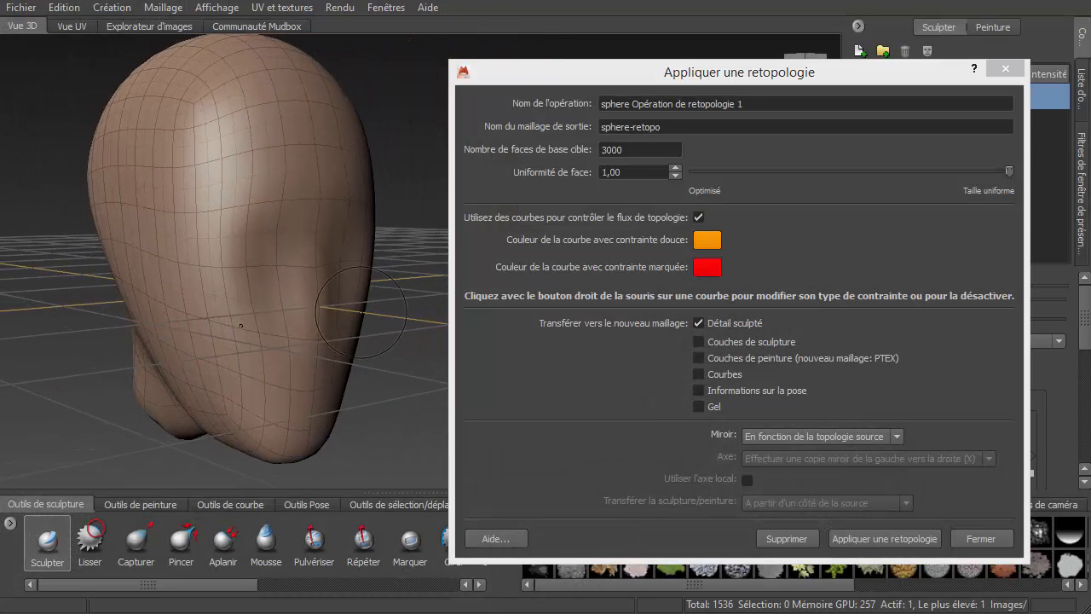
left_click(867, 539)
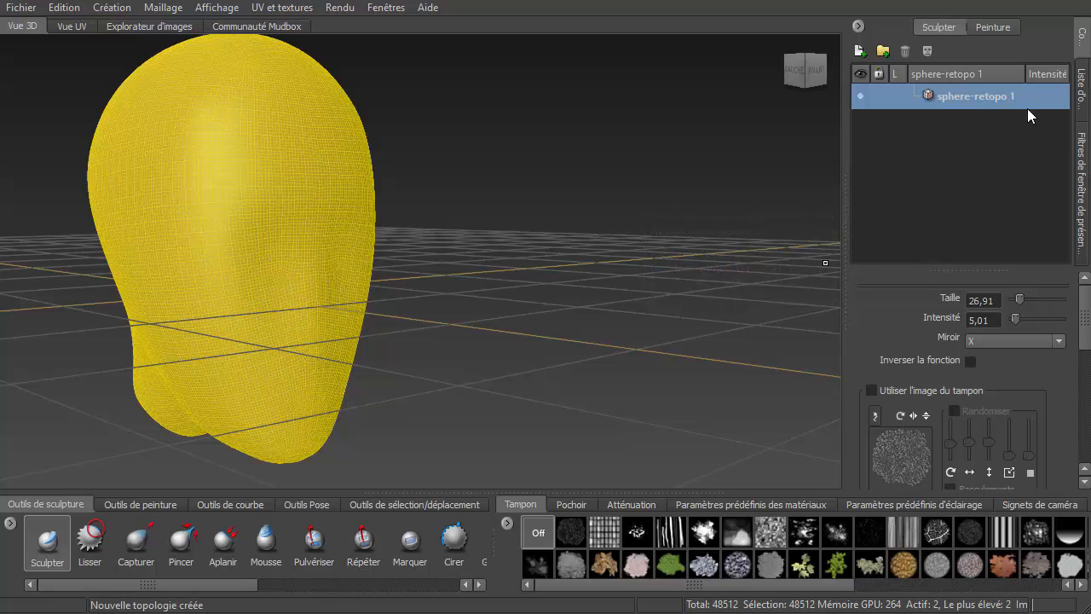
- Show the hidden original sphere again and translate it about 186,6 along X, beside the retopologized head
left_click(1083, 89)
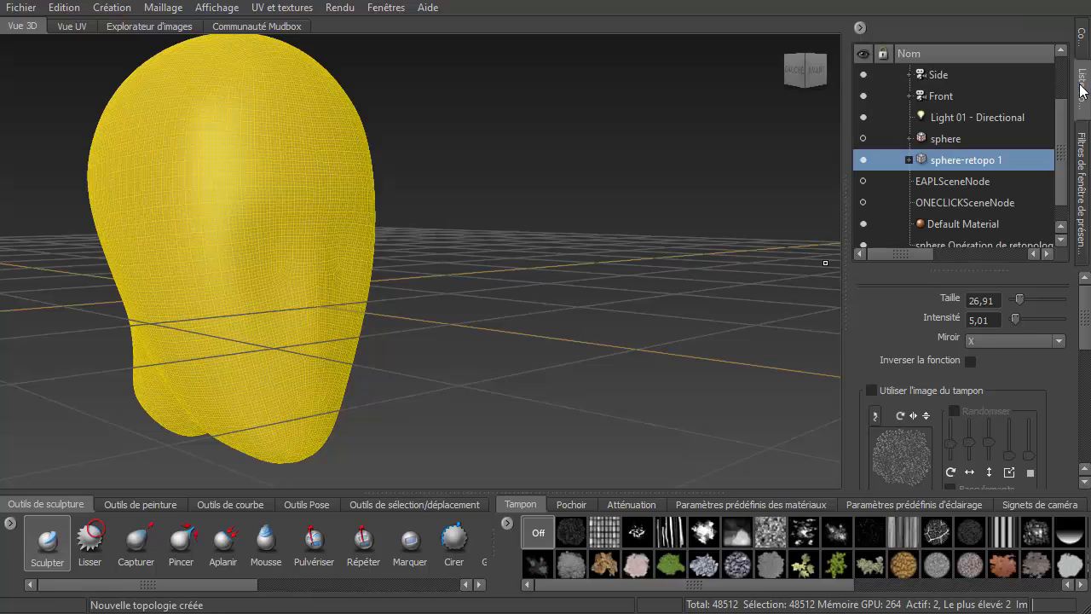
left_click(864, 138)
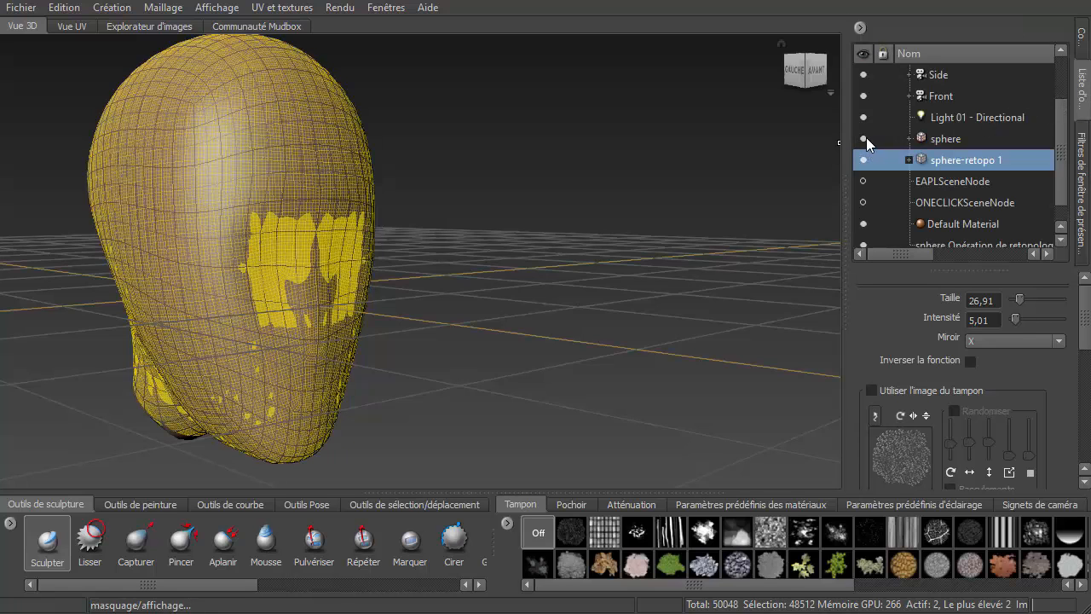
left_click(948, 141)
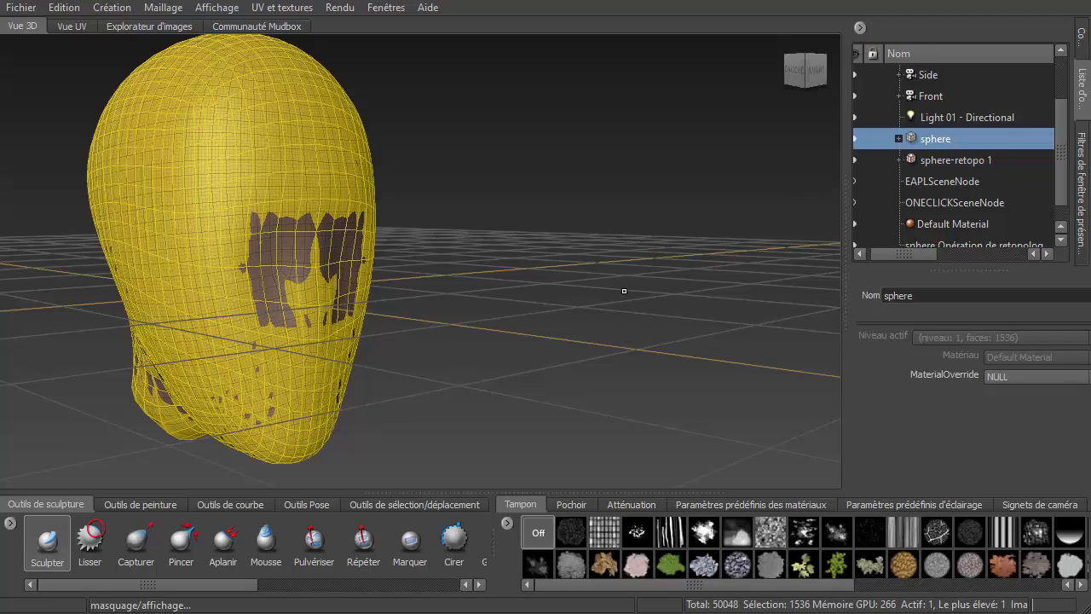
left_click(401, 503)
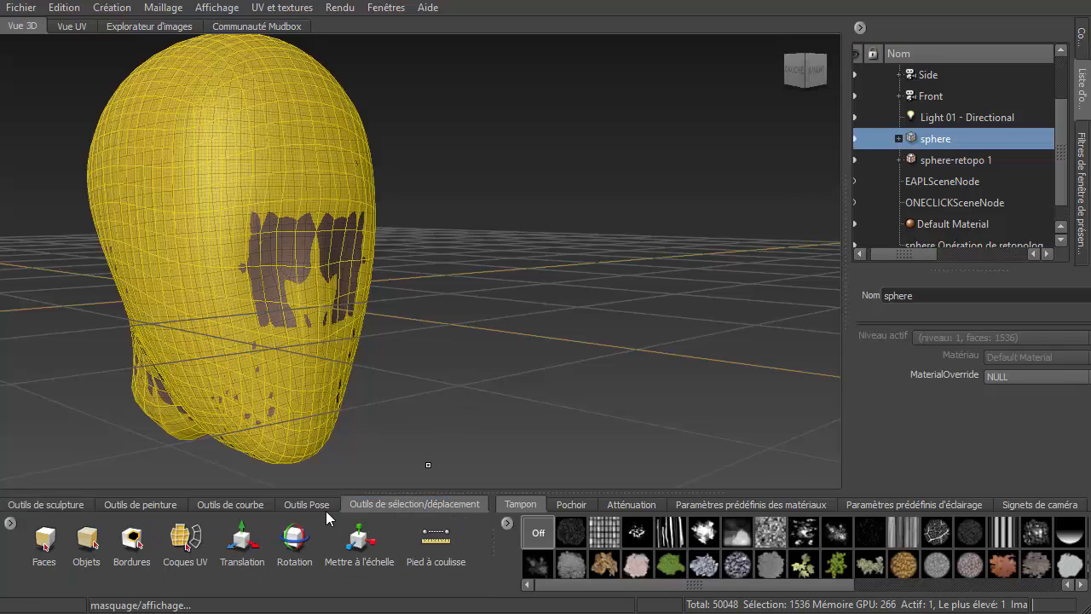
left_click(235, 544)
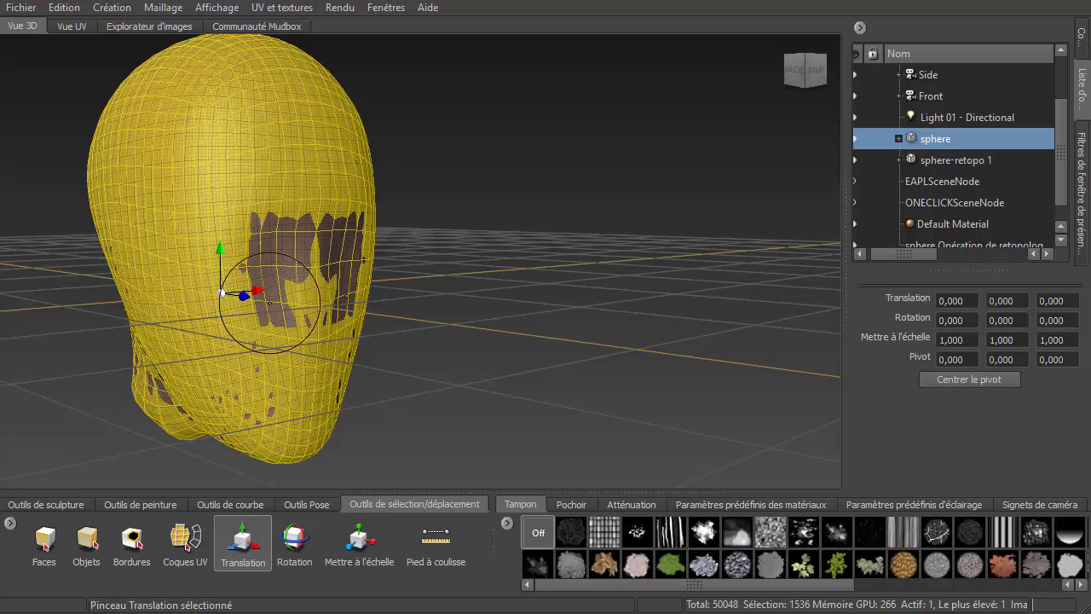
left_click_drag(253, 290, 462, 257)
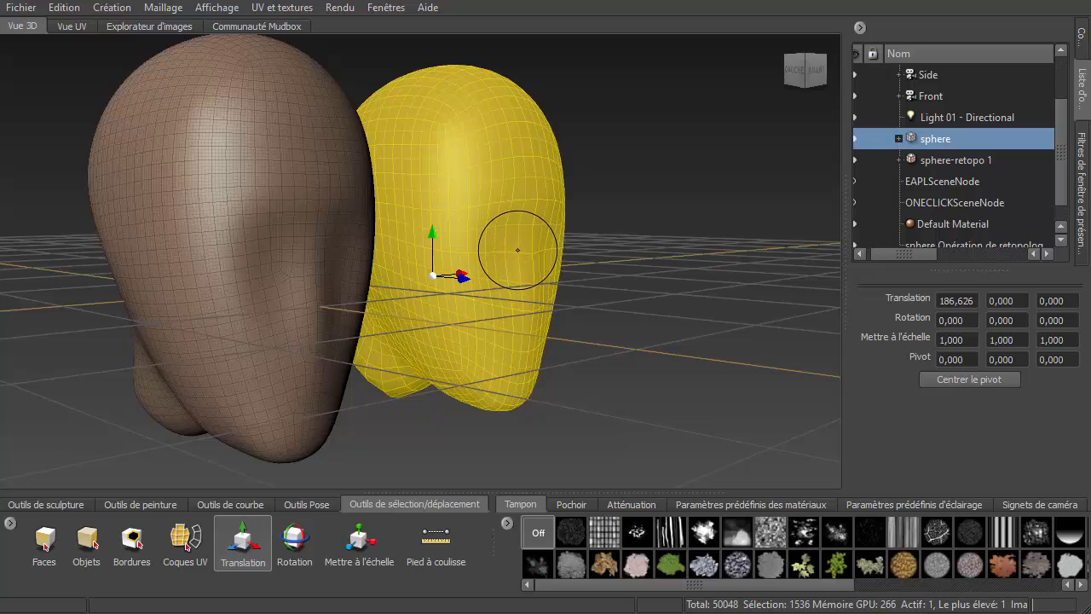
- Switch the original sphere down one subdivision level and back up to inspect its levels
left_click(1081, 45)
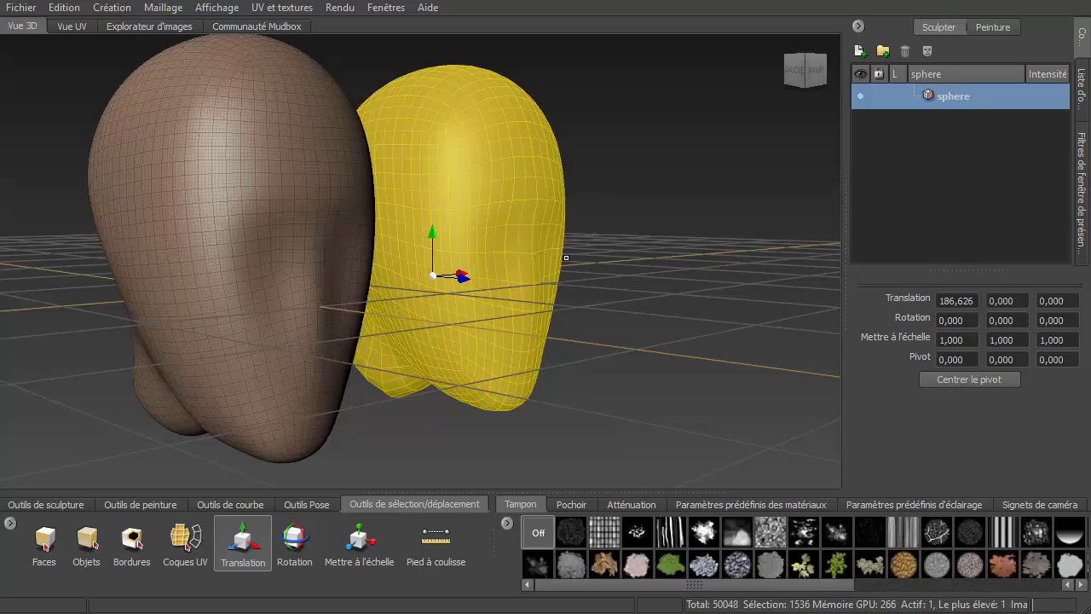
key("Page_Down")
key("Page_Up")
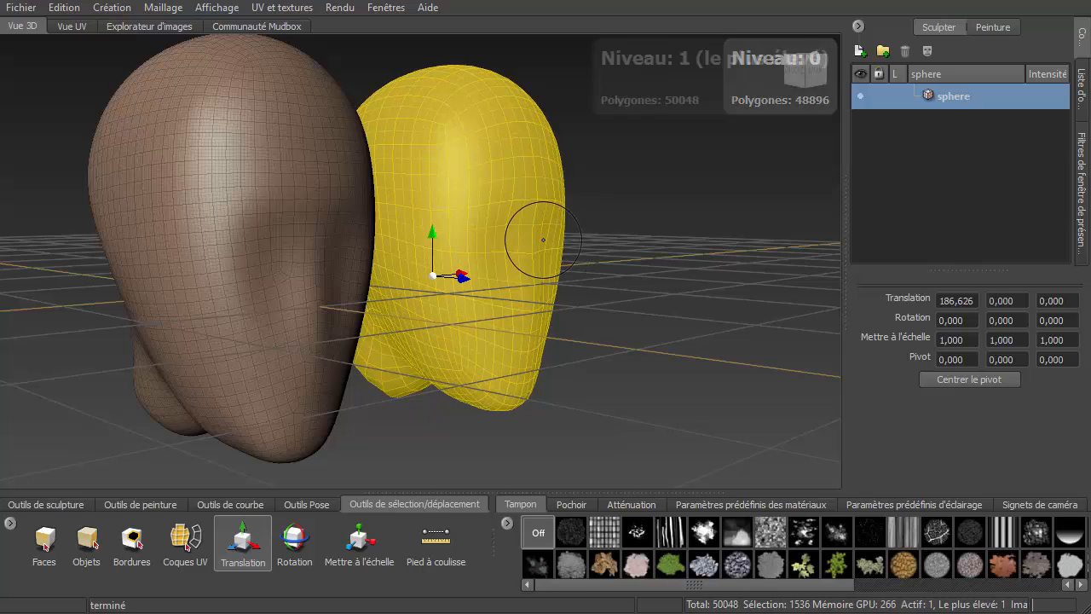
- Lower the original sphere to subdivision level 0 and look over the subdivision commands
key("Page_Down")
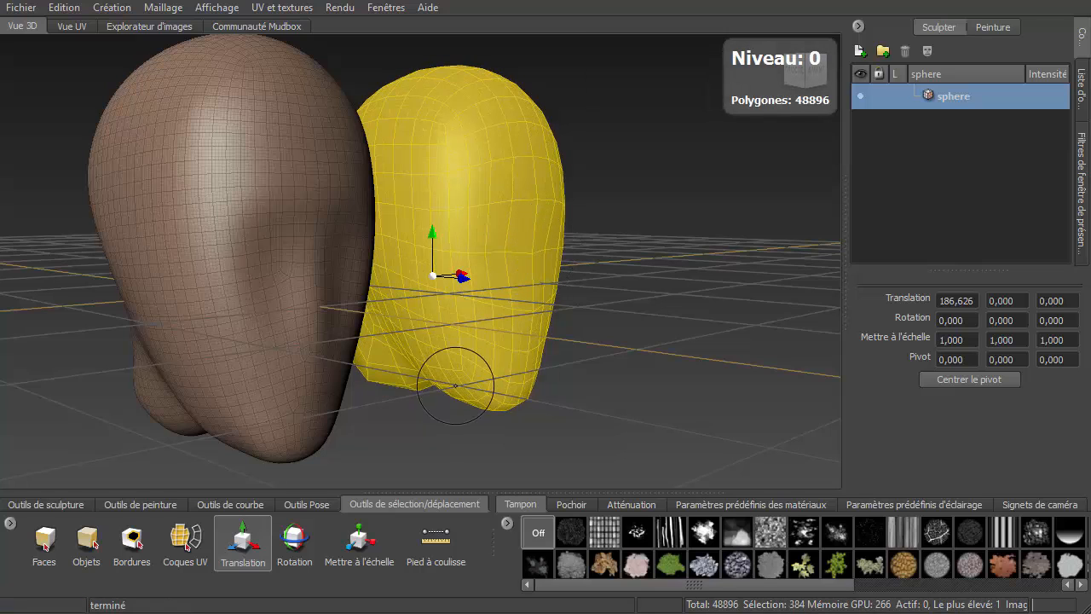
left_click(162, 7)
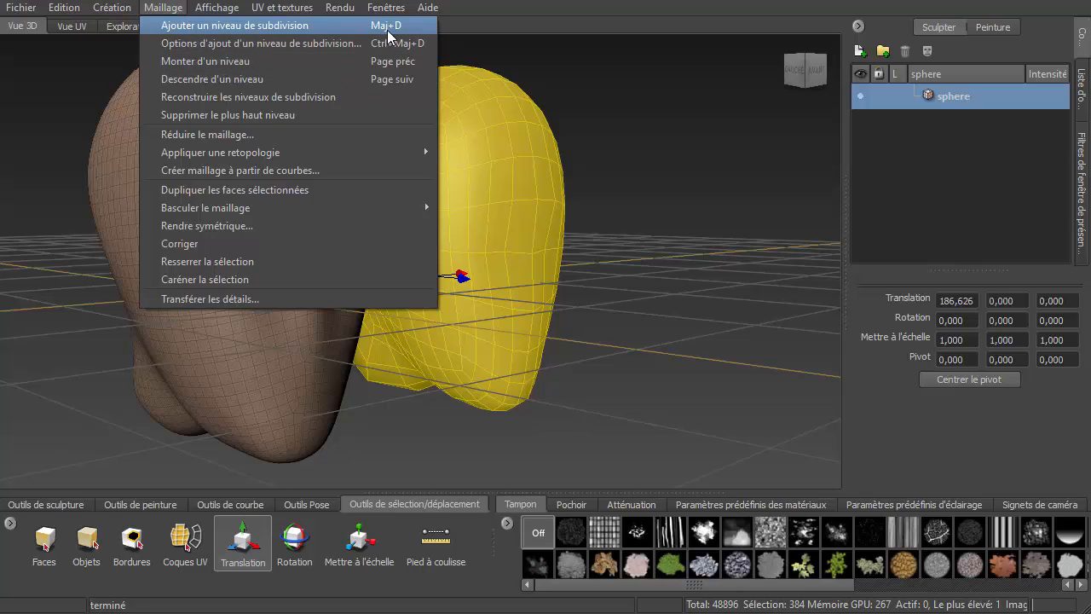
left_click(584, 17)
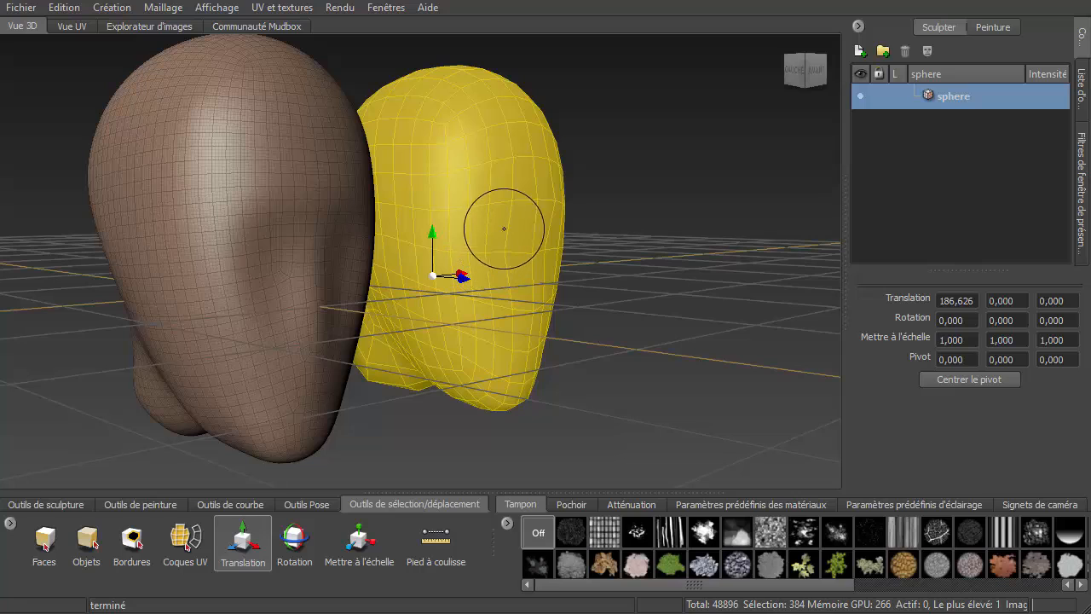
- Select the retopologized head and lower it two subdivision levels, down to level 0
right_click(218, 208)
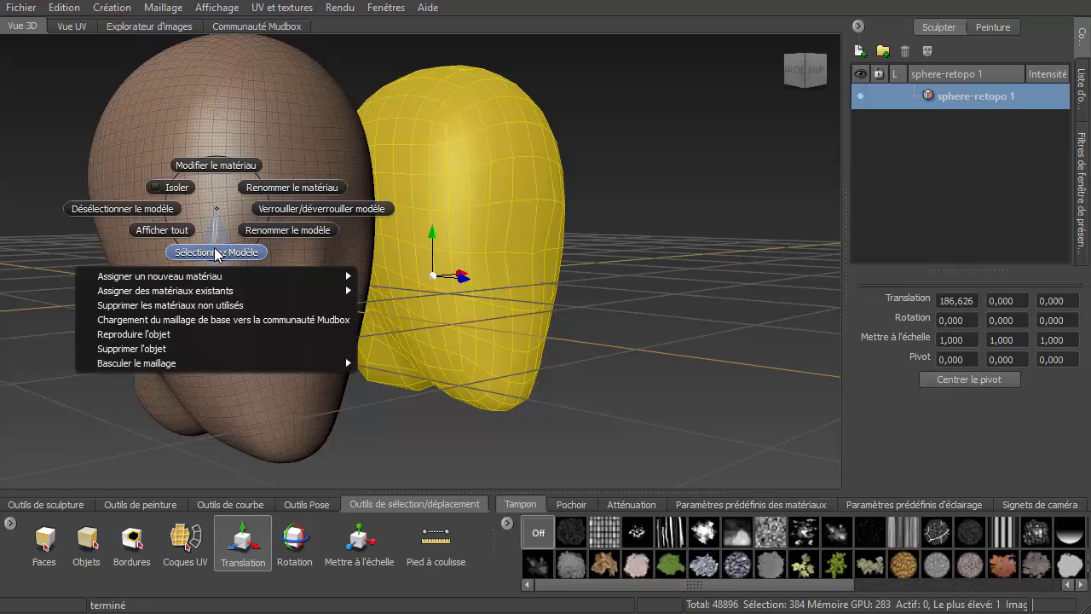
left_click(217, 253)
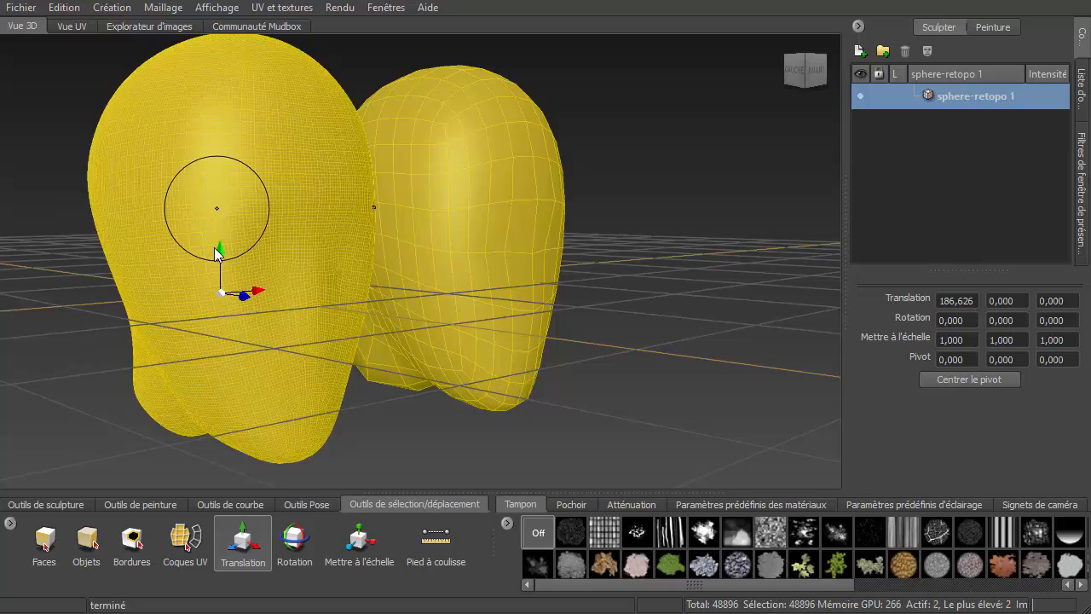
key("Page_Down")
key("Page_Down")
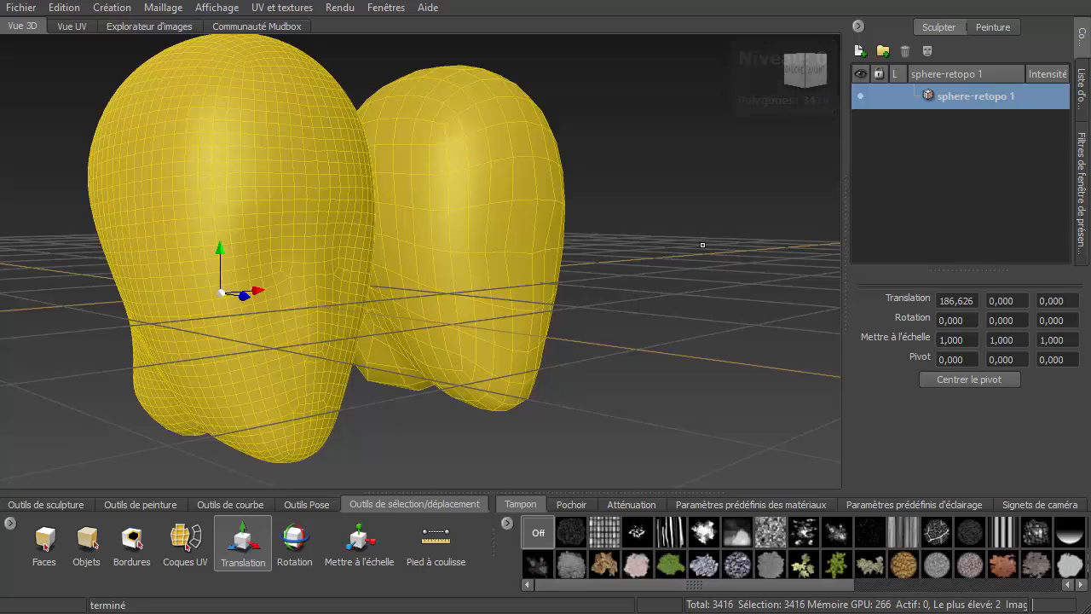
- Deselect both heads and compare their lowest-level wireframes from the side and the front
right_click(235, 219)
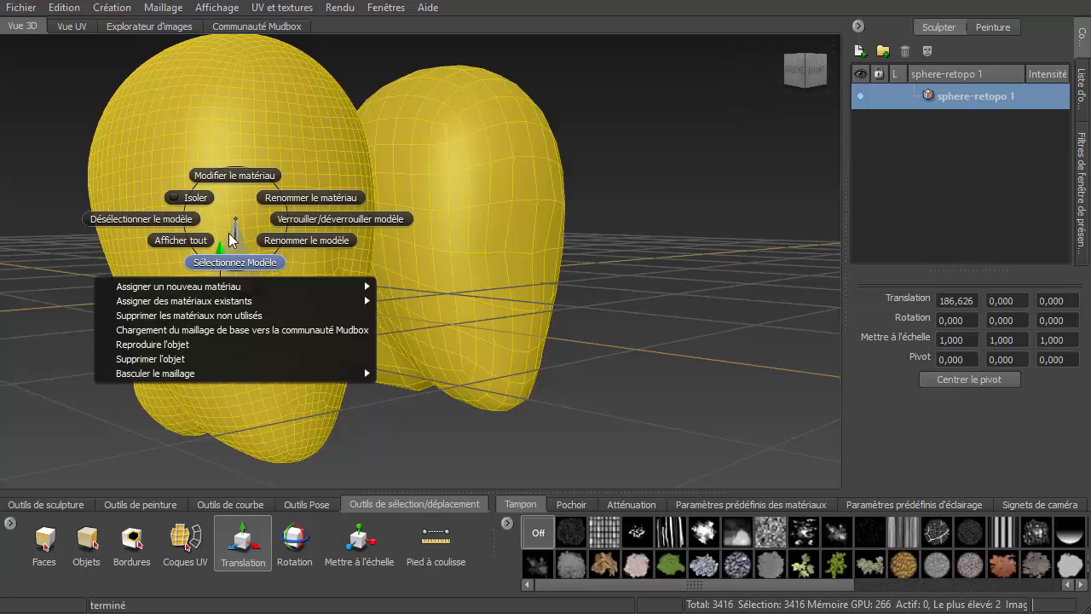
left_click(141, 218)
right_click(456, 194)
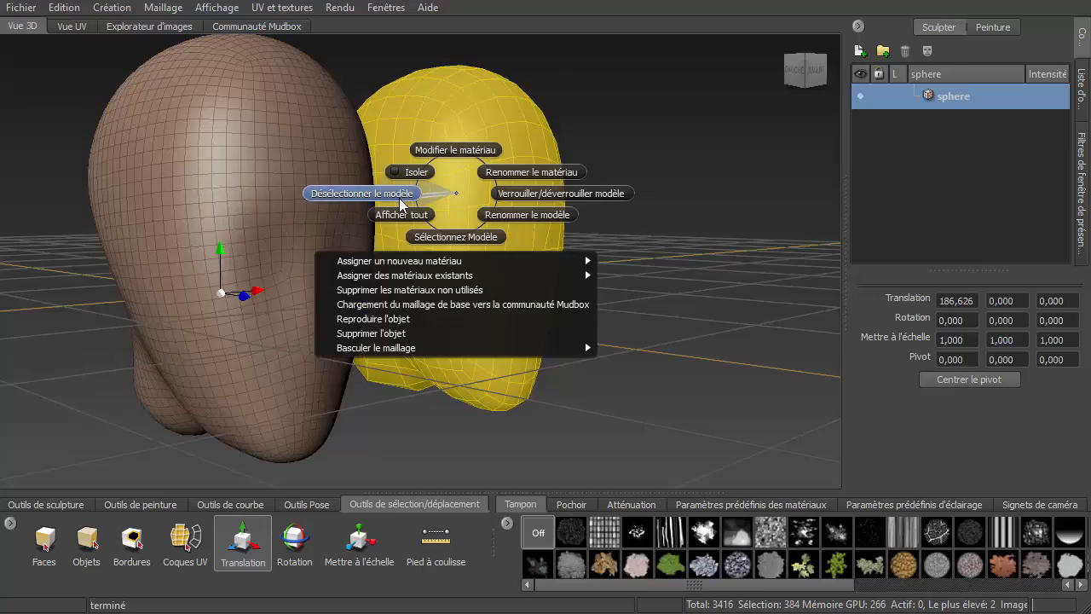
left_click(401, 205)
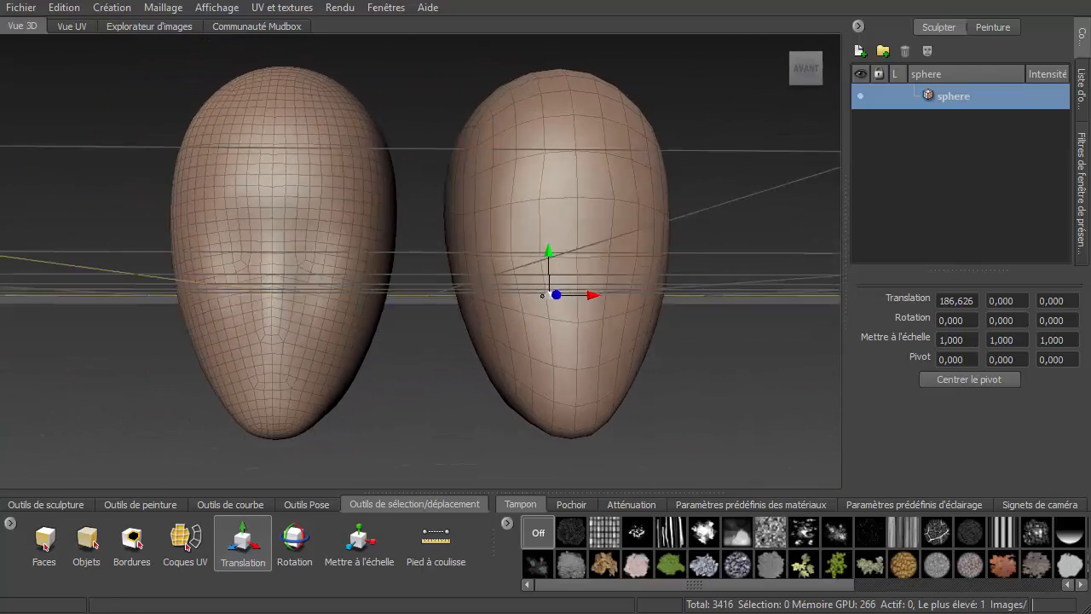
left_click_drag(543, 296, 647, 272, "alt")
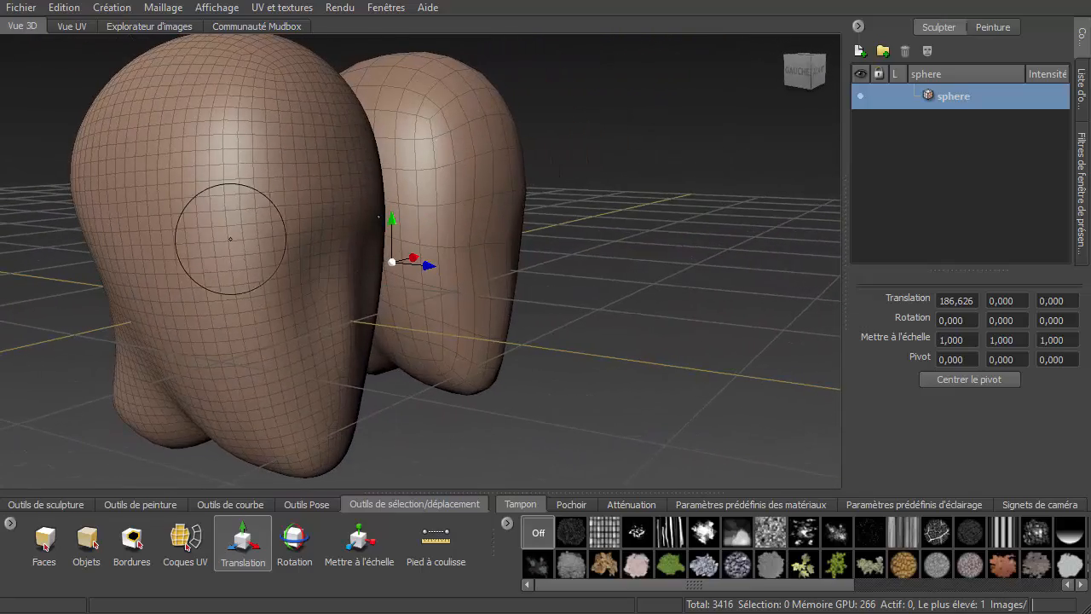
left_click_drag(266, 324, 872, 185, "alt")
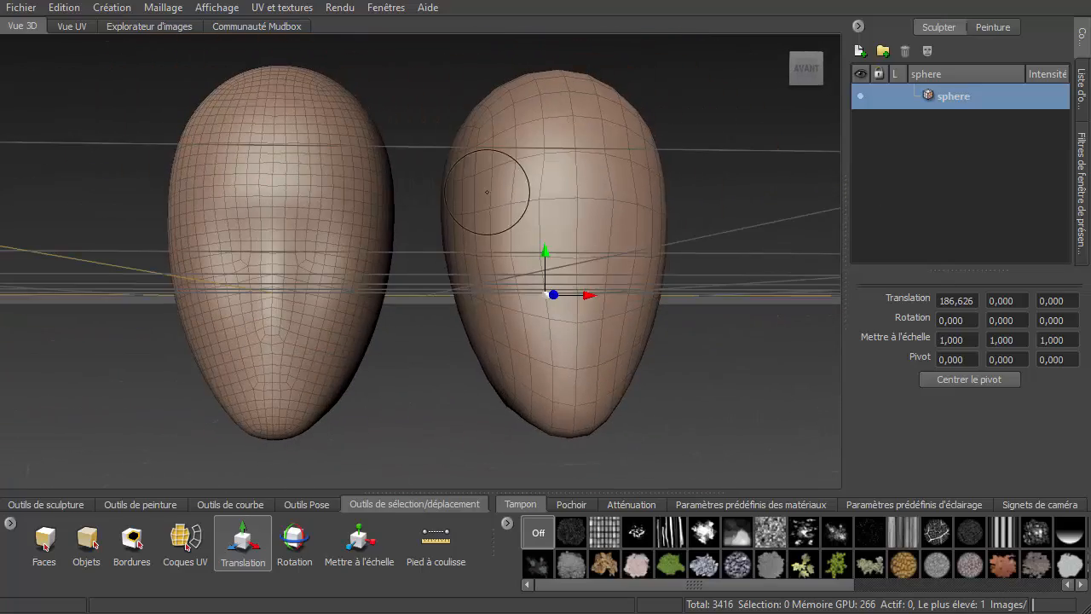
- Select the original sphere and delete it, keeping only the retopologized head
right_click(543, 185)
left_click(543, 228)
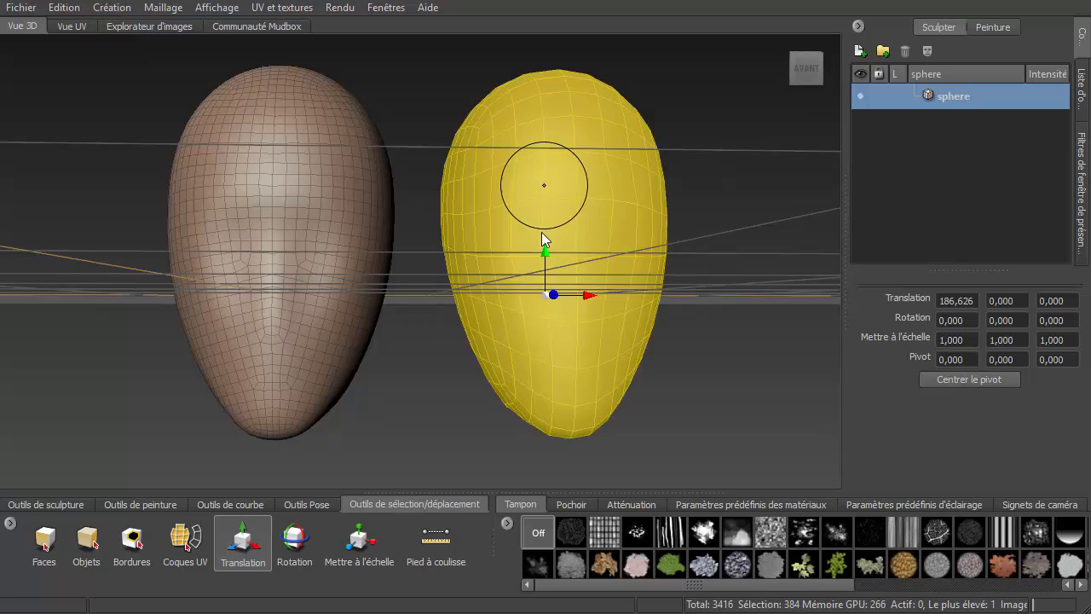
right_click(542, 232)
left_click(475, 381)
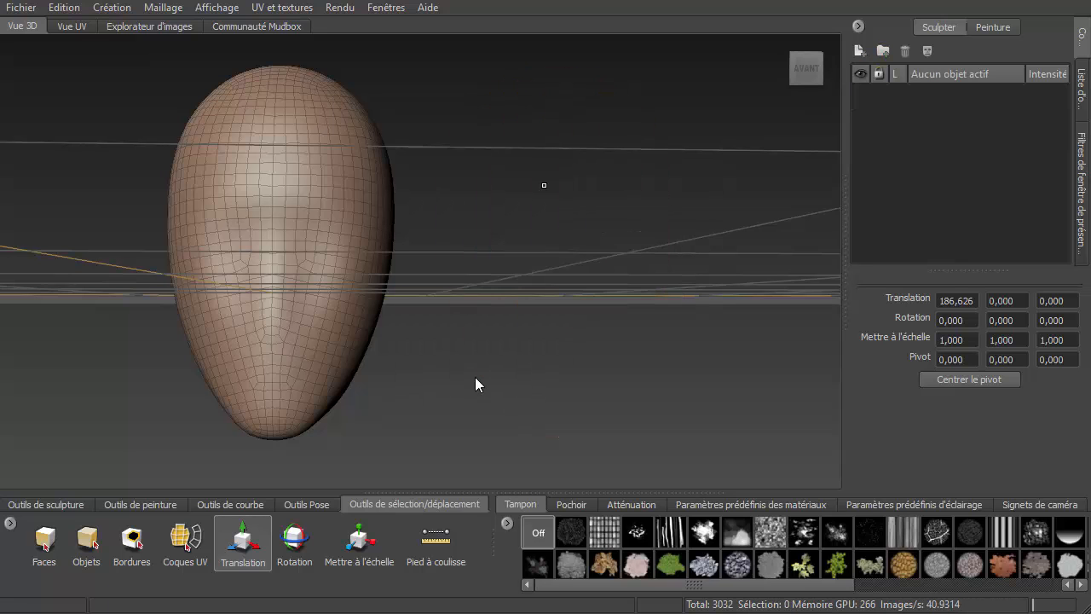
- Sculpt the brow and the nose bridge of the retopologized head with the Sculpter brush at size 14,90, mirrored in X
right_click_drag(308, 447, 338, 446, "alt")
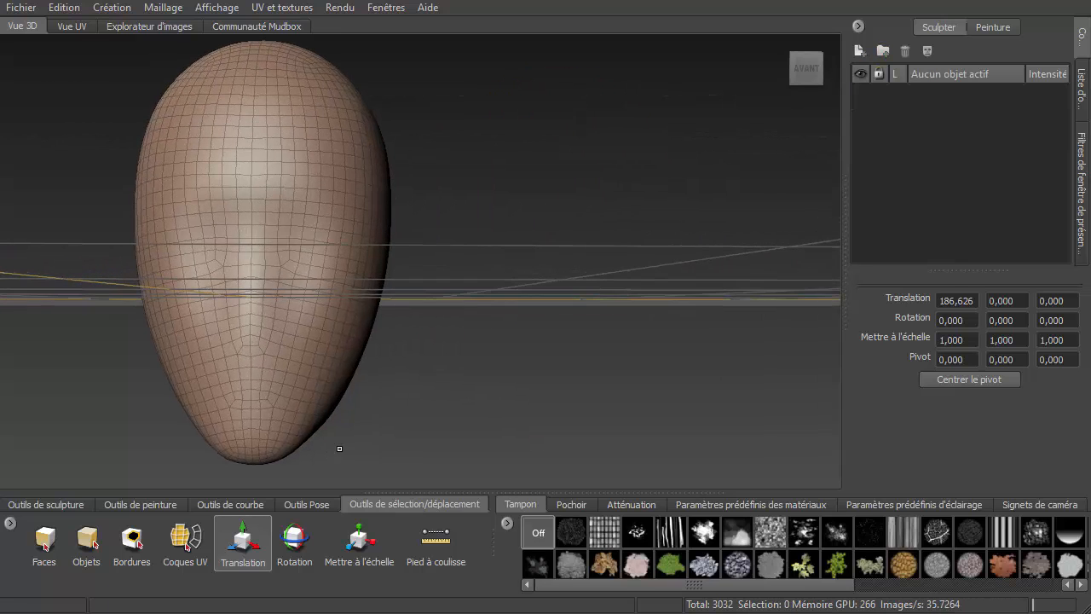
mouse_move(314, 328)
left_mouse_down("alt")
mouse_move(375, 368)
mouse_move(433, 382)
mouse_move(280, 142)
left_mouse_up("alt")
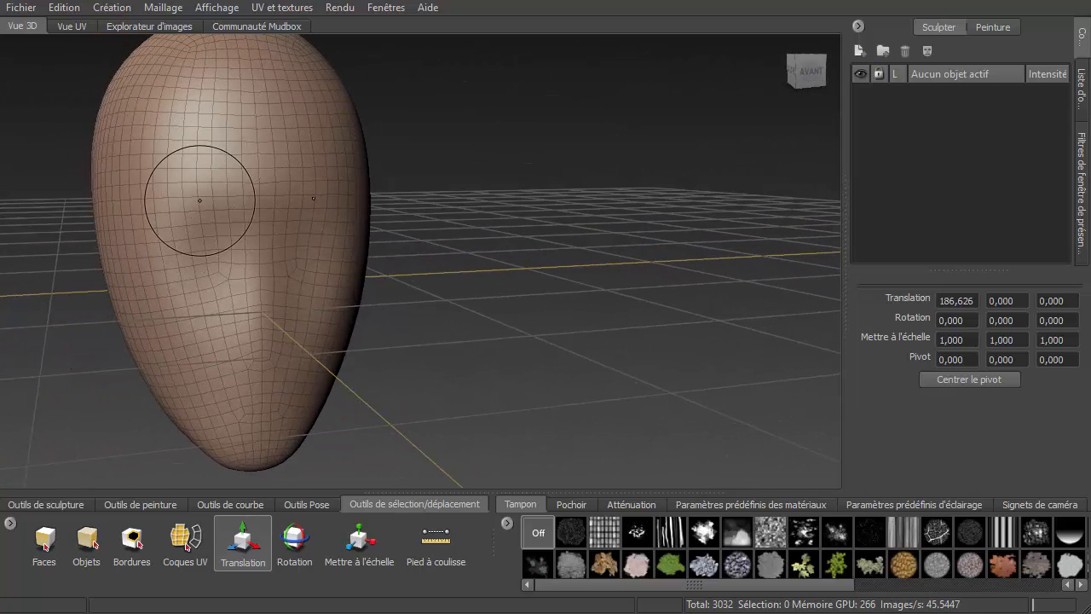
mouse_move(263, 251)
left_mouse_down("alt")
mouse_move(281, 294)
mouse_move(438, 327)
mouse_move(463, 312)
left_mouse_up("alt")
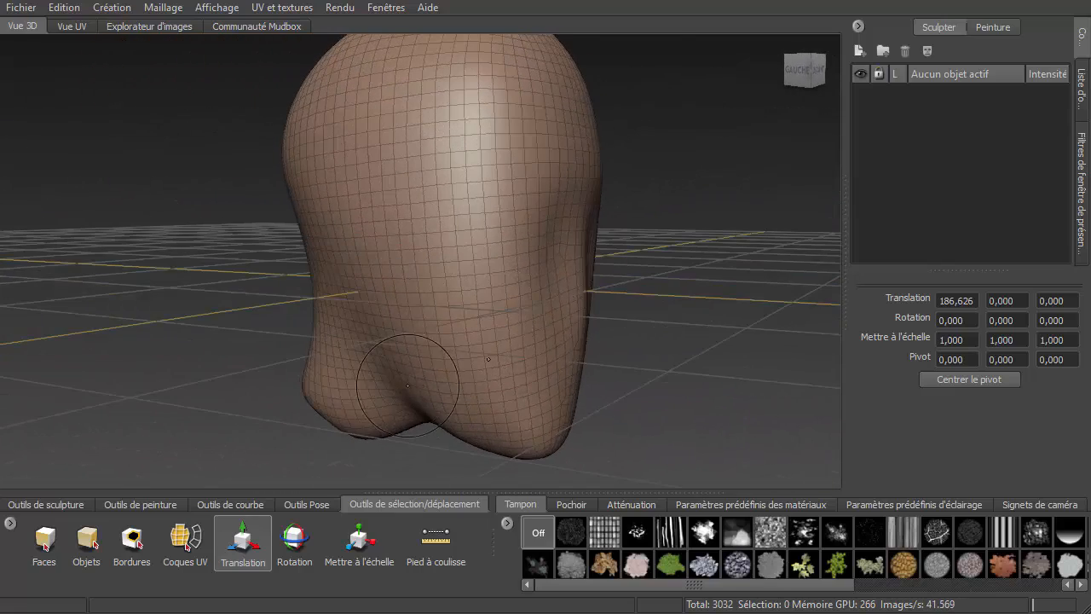
left_click(67, 509)
left_click(51, 537)
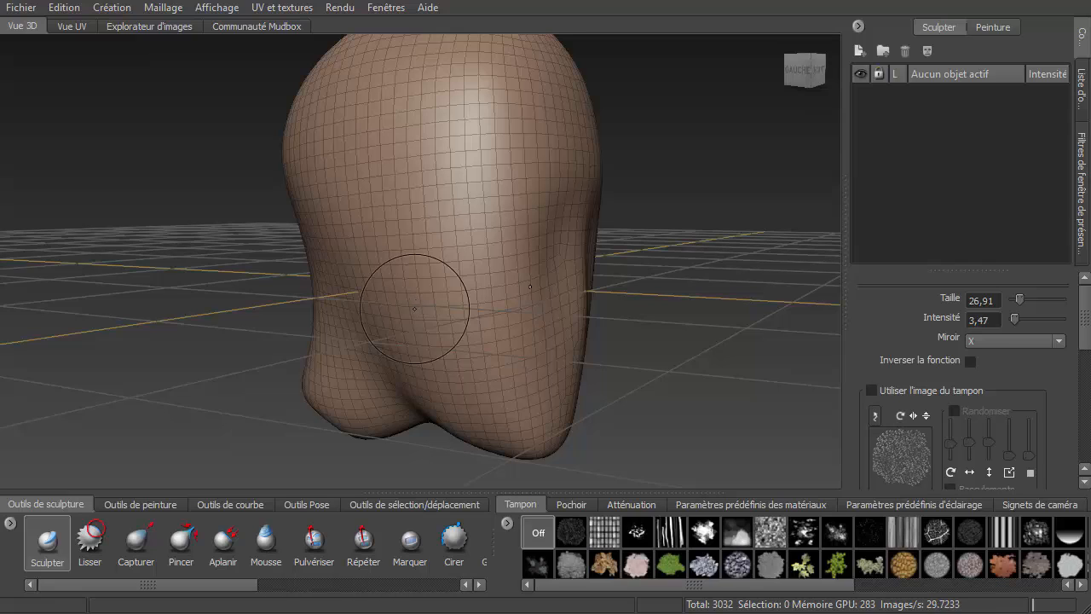
left_click_drag(415, 308, 389, 308)
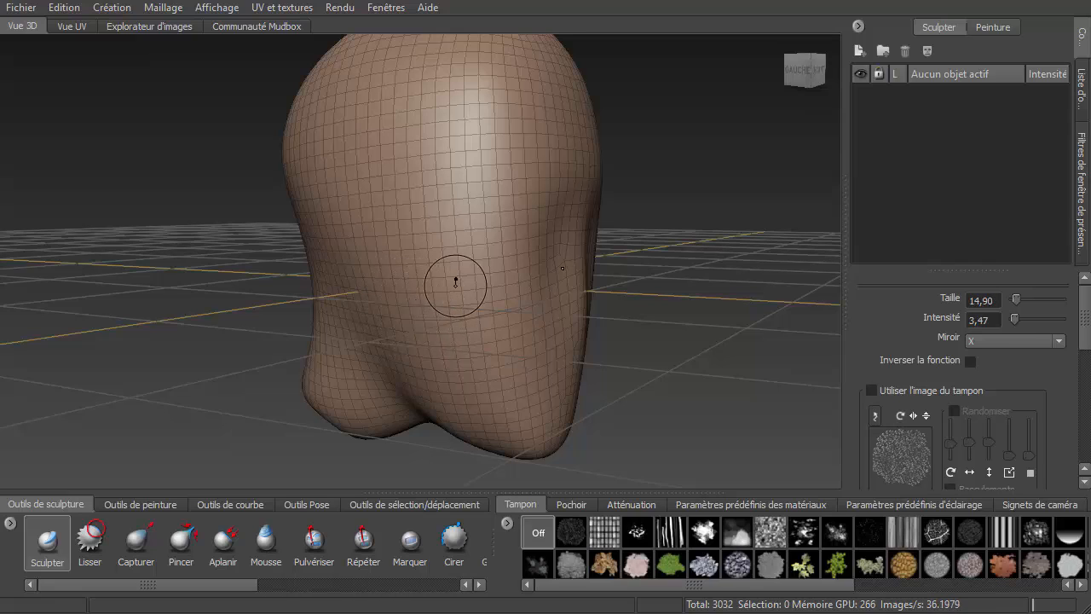
left_click_drag(513, 386, 403, 373, "alt")
mouse_move(390, 166)
left_mouse_down()
mouse_move(470, 166)
mouse_move(461, 170)
mouse_move(498, 284)
left_mouse_up()
left_click_drag(499, 205, 500, 288)
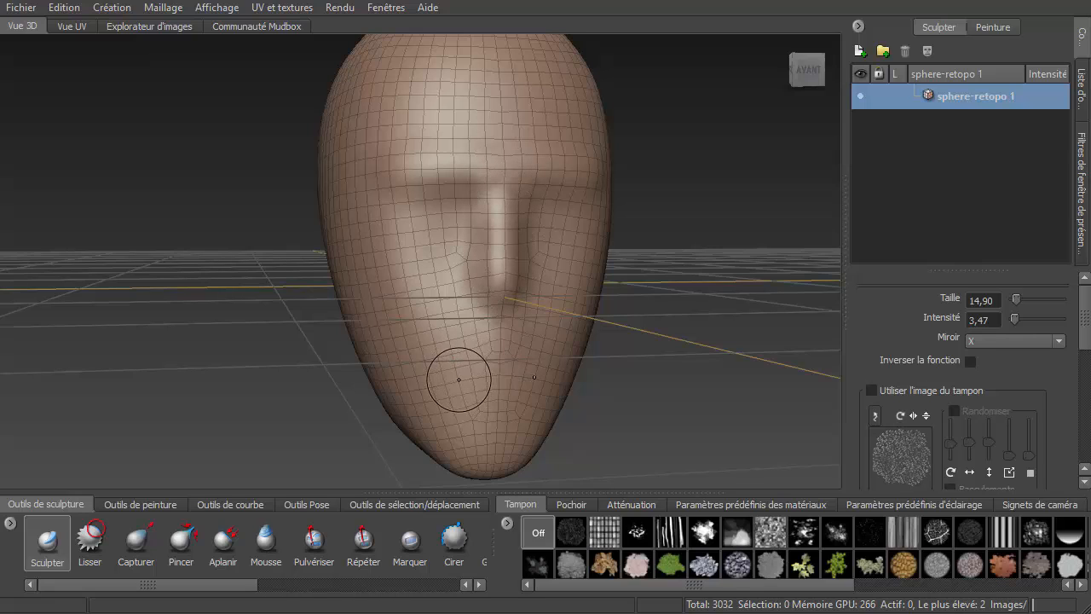
- Sculpt the lips, the relief around the eyes and the hollows of the lower cheeks
left_click_drag(458, 380, 503, 373)
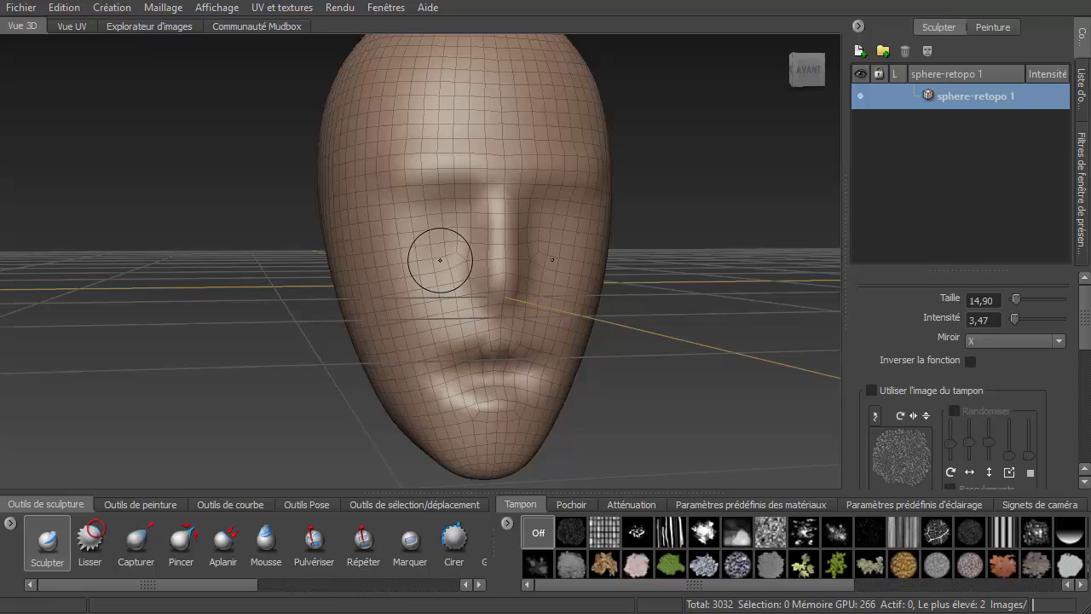
mouse_move(427, 214)
left_mouse_down()
mouse_move(412, 225)
mouse_move(448, 219)
mouse_move(433, 219)
mouse_move(446, 224)
mouse_move(446, 312)
mouse_move(402, 392)
mouse_move(454, 264)
mouse_move(430, 333)
mouse_move(426, 309)
left_mouse_up()
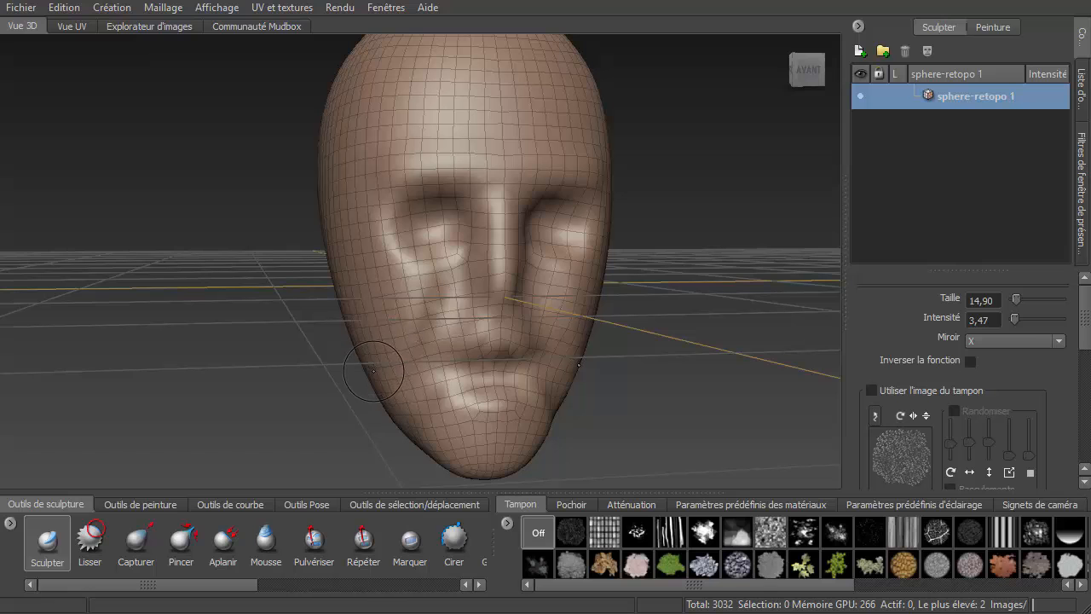
left_click_drag(400, 378, 405, 412)
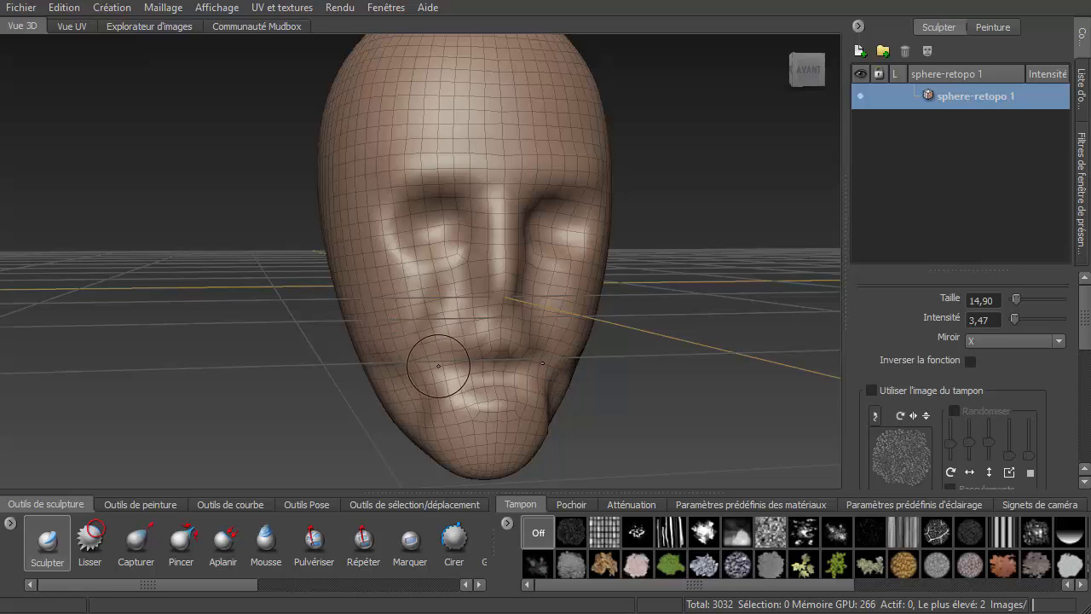
- Build up the cheekbones and the side of the jaw, enlarging the Sculpter brush to 24,93
mouse_move(435, 362)
left_mouse_down("alt")
mouse_move(410, 348)
mouse_move(468, 409)
left_mouse_up("alt")
left_click_drag(441, 347, 440, 338)
mouse_move(400, 286)
left_mouse_down()
mouse_move(419, 342)
mouse_move(561, 407)
mouse_move(524, 400)
left_mouse_up()
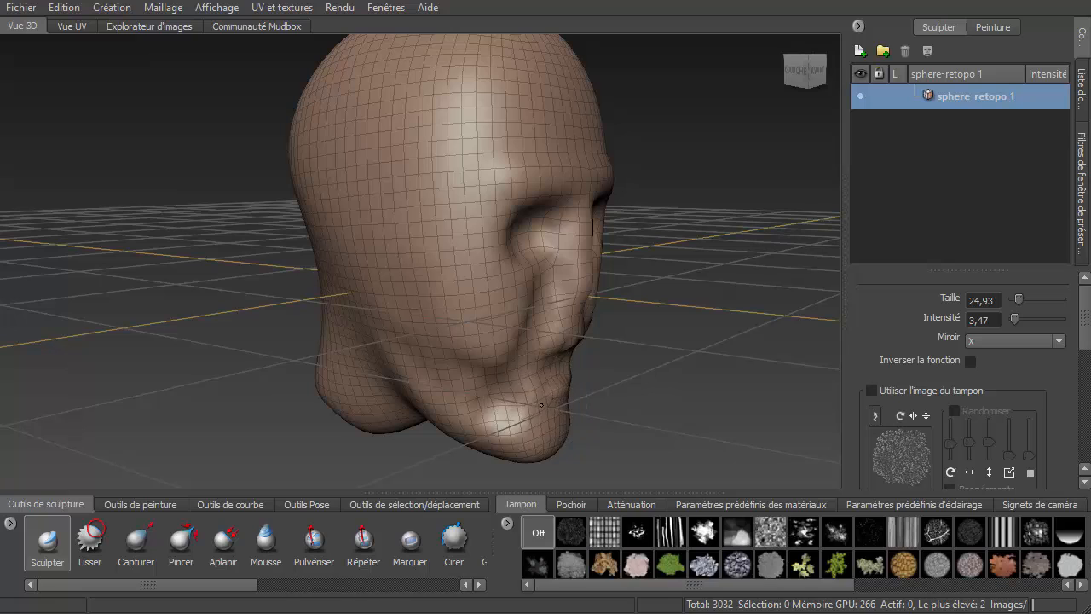
- Reduce the brush size to 16,18 and sculpt the tip of the nose and the cheeks
left_click_drag(566, 311, 549, 311)
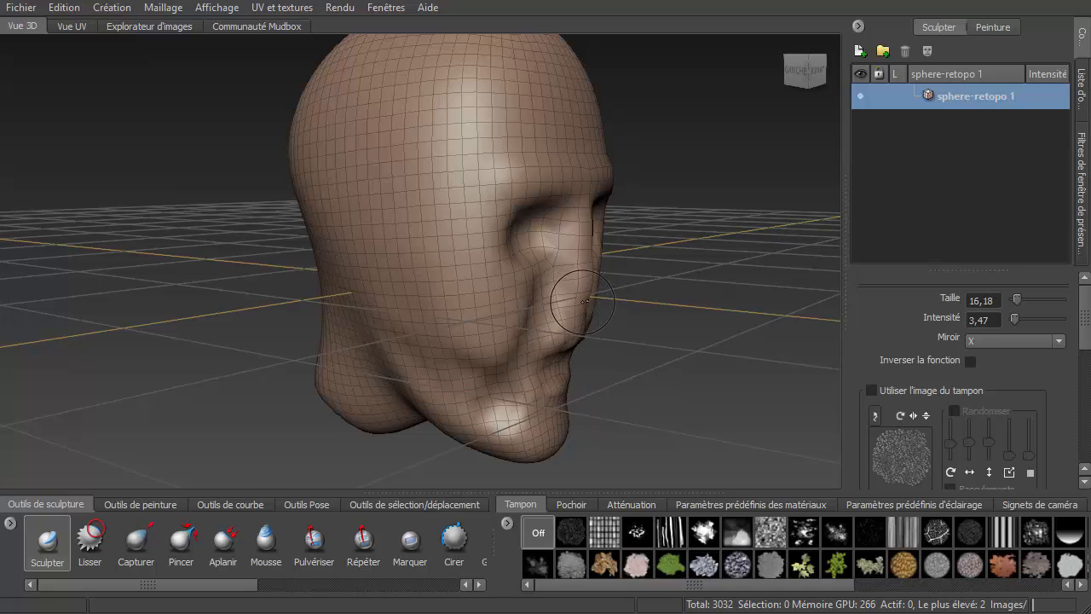
mouse_move(591, 312)
left_mouse_down()
mouse_move(599, 305)
mouse_move(451, 310)
left_mouse_up()
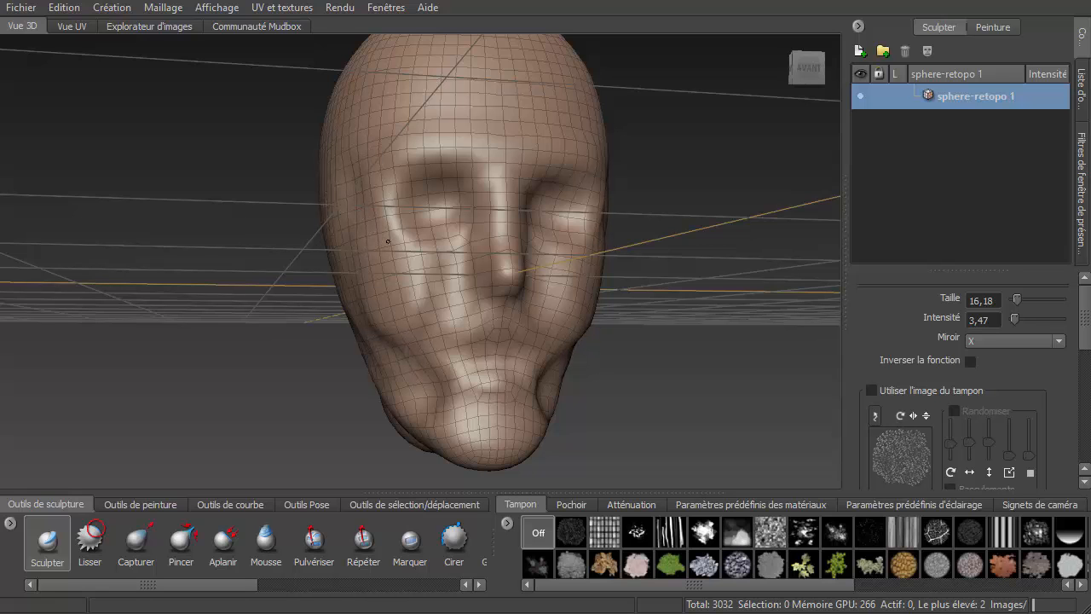
left_click_drag(429, 262, 431, 296)
left_click_drag(417, 349, 420, 347)
mouse_move(425, 344)
left_mouse_down("alt")
mouse_move(430, 356)
mouse_move(522, 384)
mouse_move(529, 362)
left_mouse_up("alt")
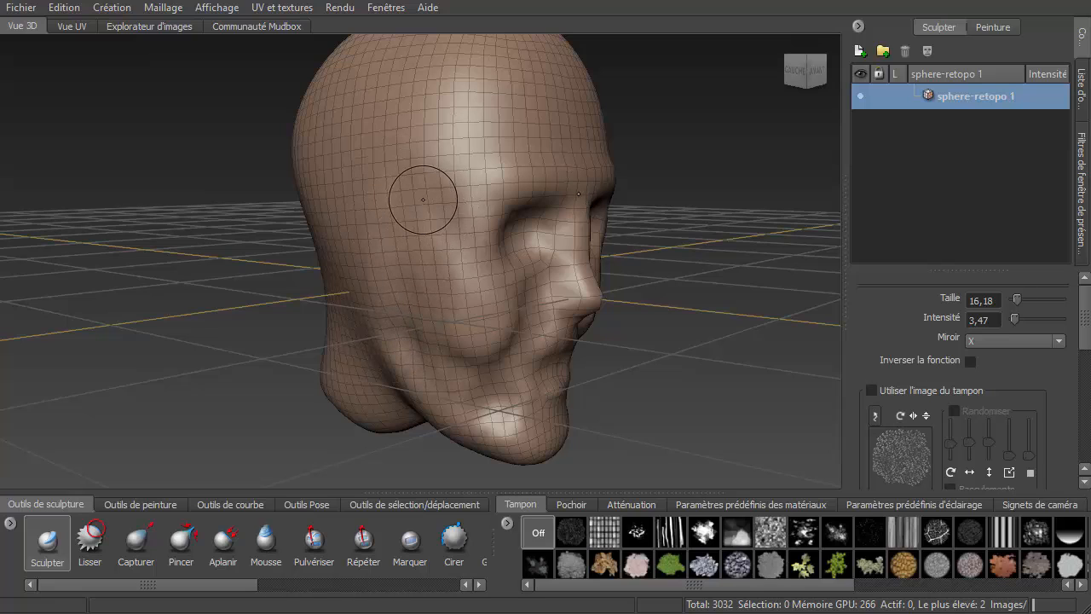
- Shape the temple, then smooth the jaw, chin and cheeks with the Lisser brush at size 24,63
mouse_move(407, 257)
left_mouse_down()
mouse_move(417, 257)
mouse_move(417, 212)
left_mouse_up()
key("shift")
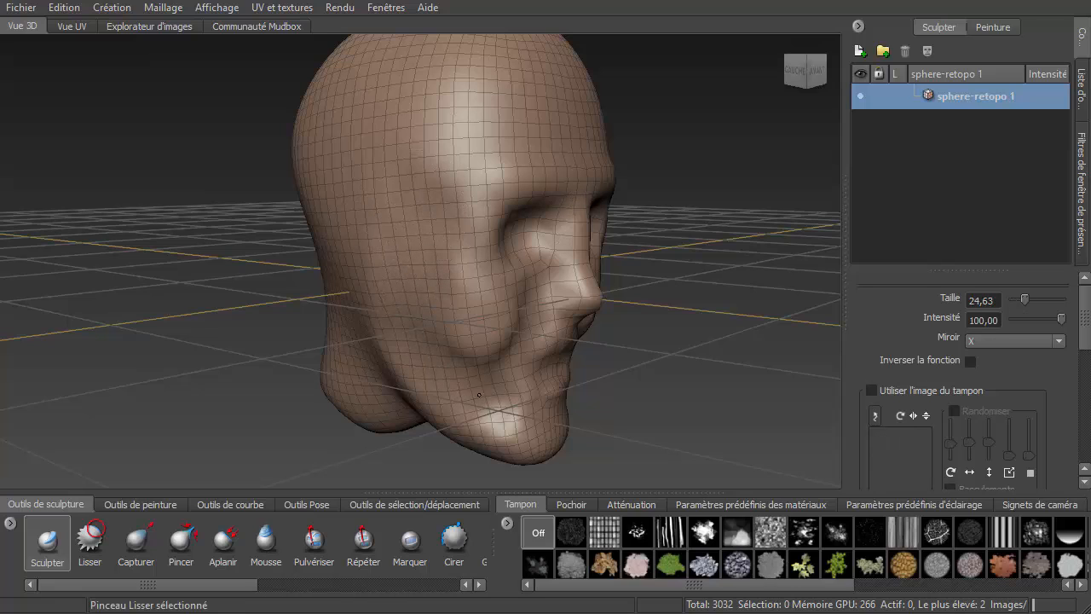
left_click_drag(480, 395, 511, 418, "shift")
key("shift")
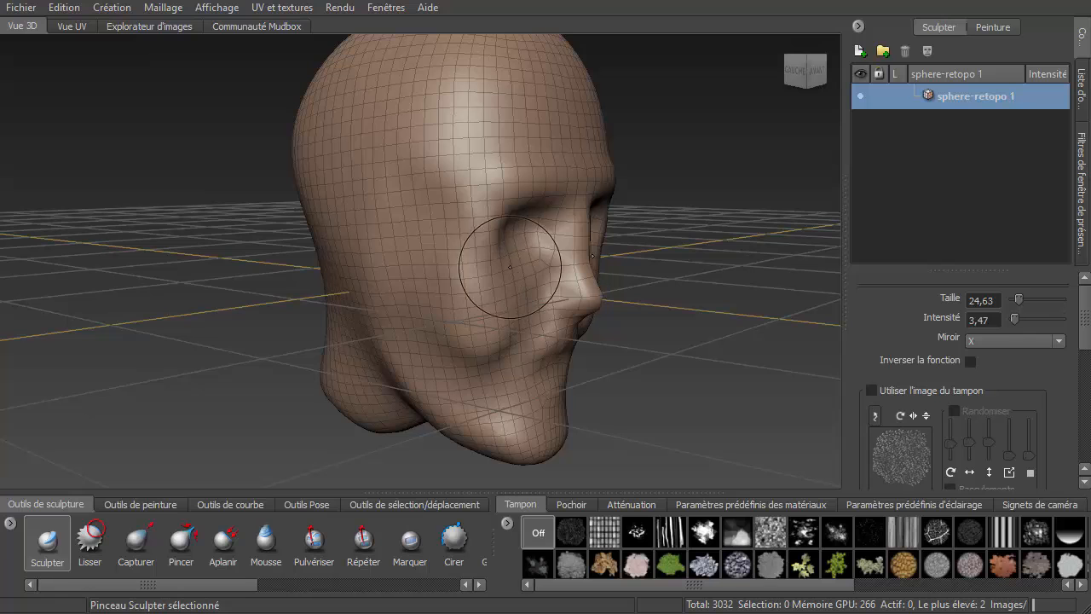
mouse_move(510, 267)
left_mouse_down("shift")
mouse_move(477, 256)
mouse_move(488, 275)
mouse_move(213, 413)
left_mouse_up("shift")
left_click(95, 550)
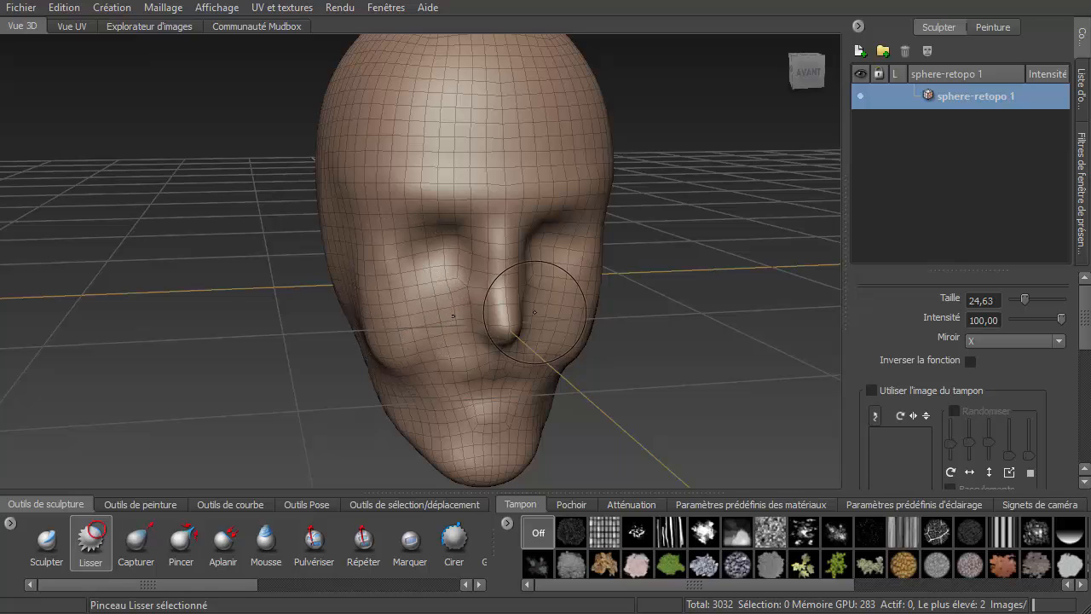
left_click_drag(474, 310, 367, 303)
- Deepen the eye sockets and reshape the mouth and chin with the Sculpter brush at size 24,63
left_click(50, 549)
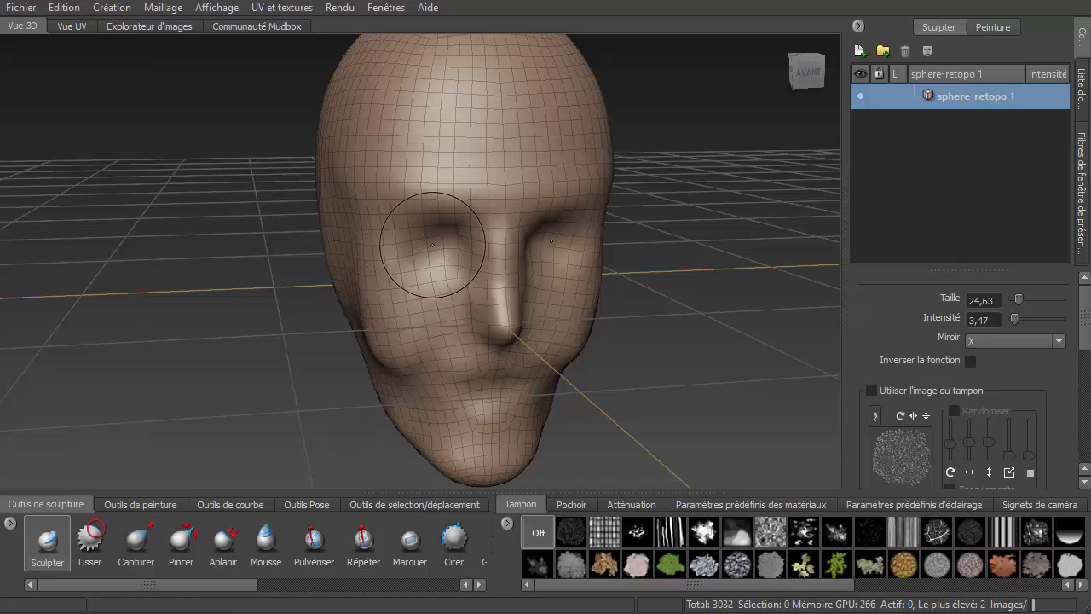
mouse_move(433, 245)
left_mouse_down()
mouse_move(391, 245)
mouse_move(387, 255)
mouse_move(445, 246)
mouse_move(426, 243)
left_mouse_up()
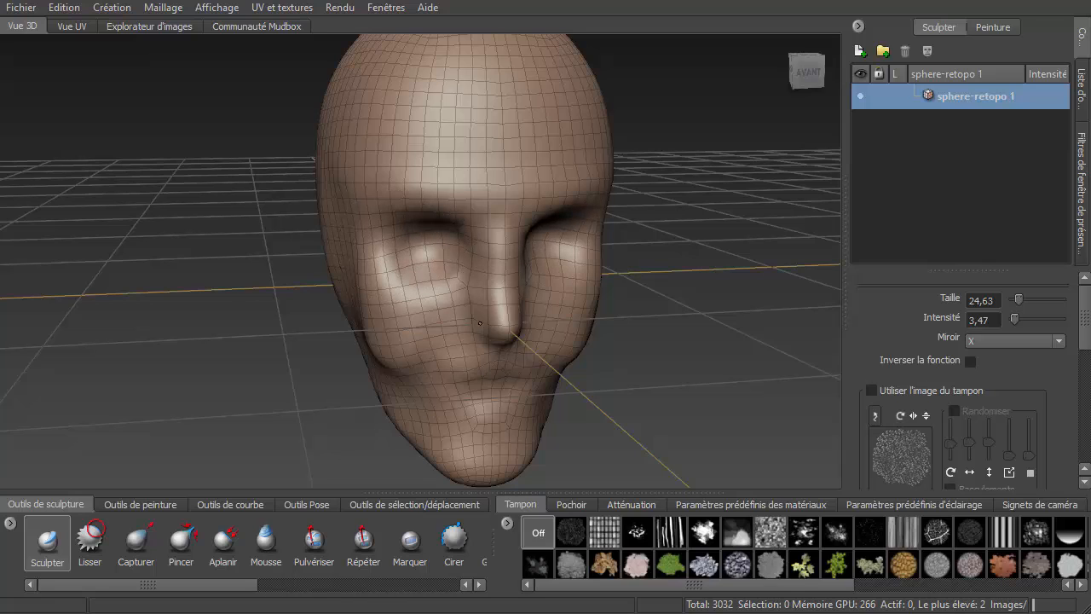
mouse_move(475, 361)
left_mouse_down()
mouse_move(477, 332)
mouse_move(465, 335)
mouse_move(529, 386)
mouse_move(565, 358)
left_mouse_up()
left_click_drag(550, 402, 561, 348)
left_click_drag(561, 404, 573, 337)
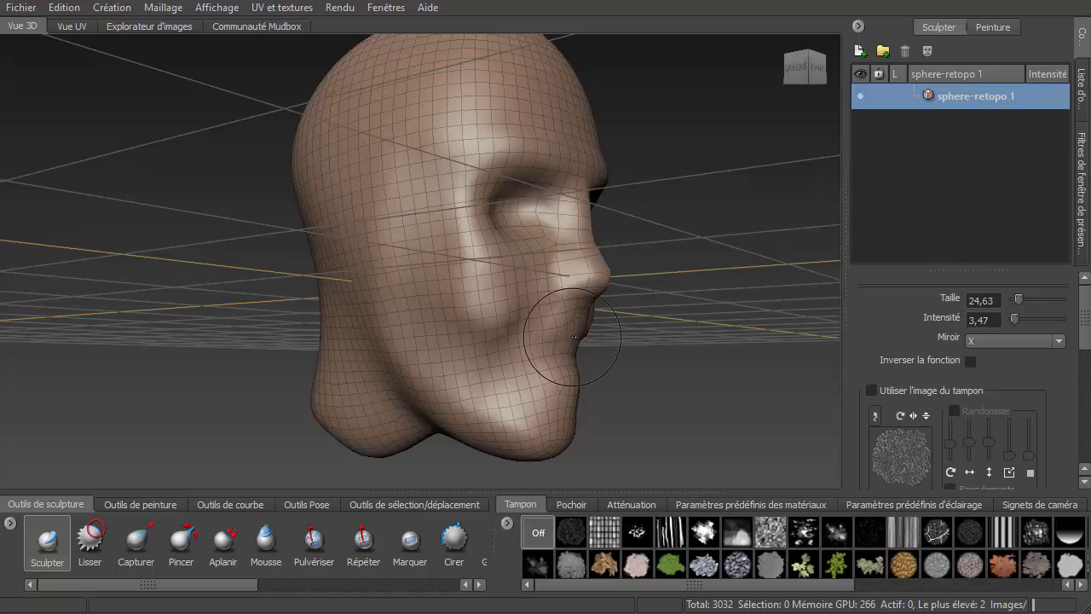
left_click_drag(563, 407, 549, 389)
left_click_drag(642, 360, 497, 376, "alt")
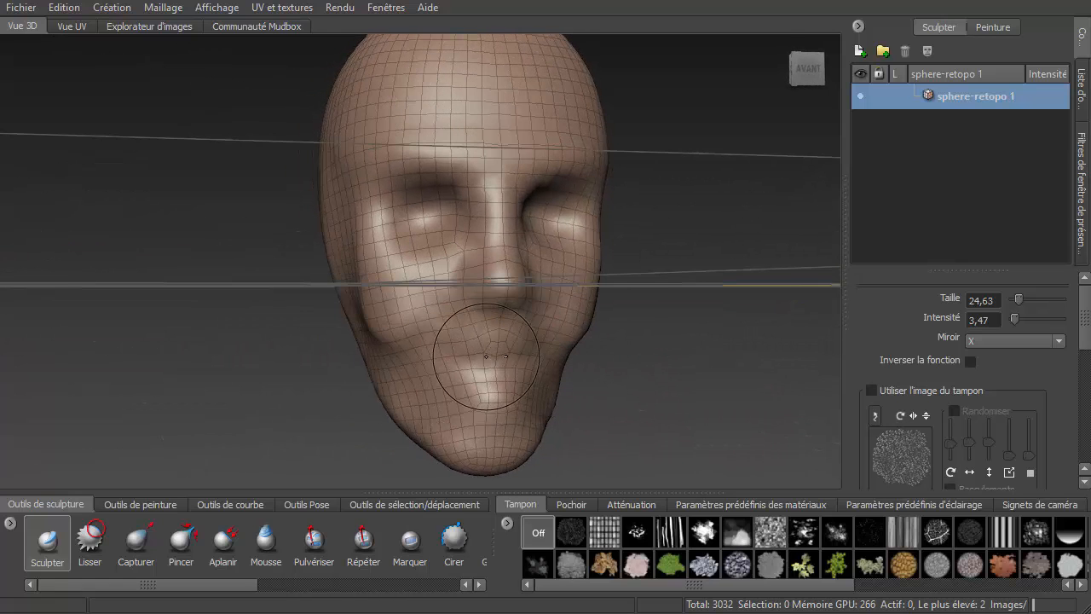
mouse_move(619, 379)
left_mouse_down("alt")
mouse_move(733, 383)
mouse_move(657, 399)
mouse_move(604, 379)
mouse_move(716, 374)
mouse_move(652, 377)
left_mouse_up("alt")
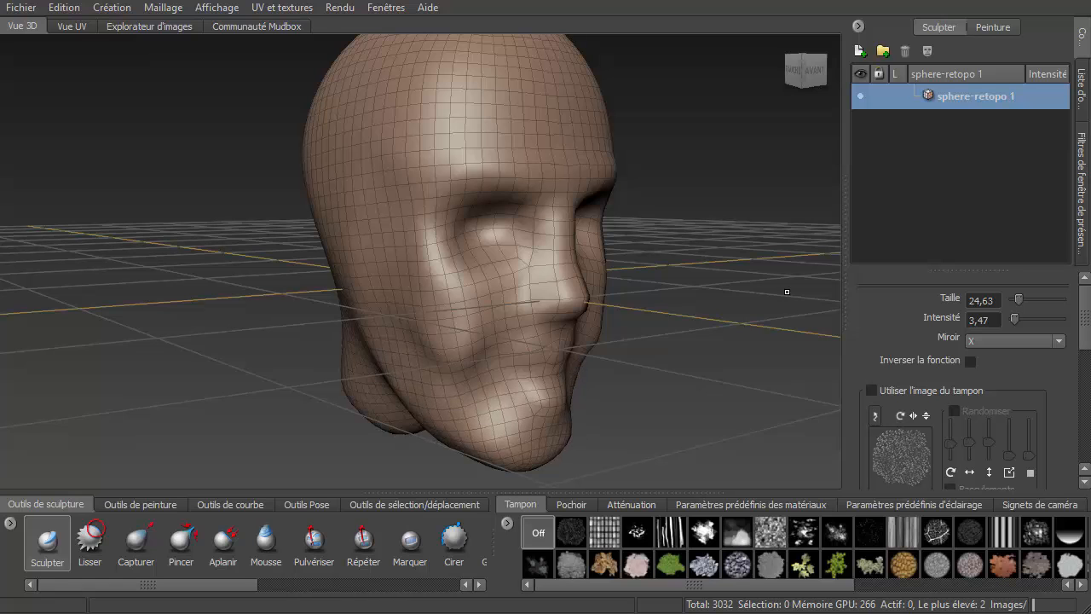
left_click_drag(787, 291, 690, 238, "alt")
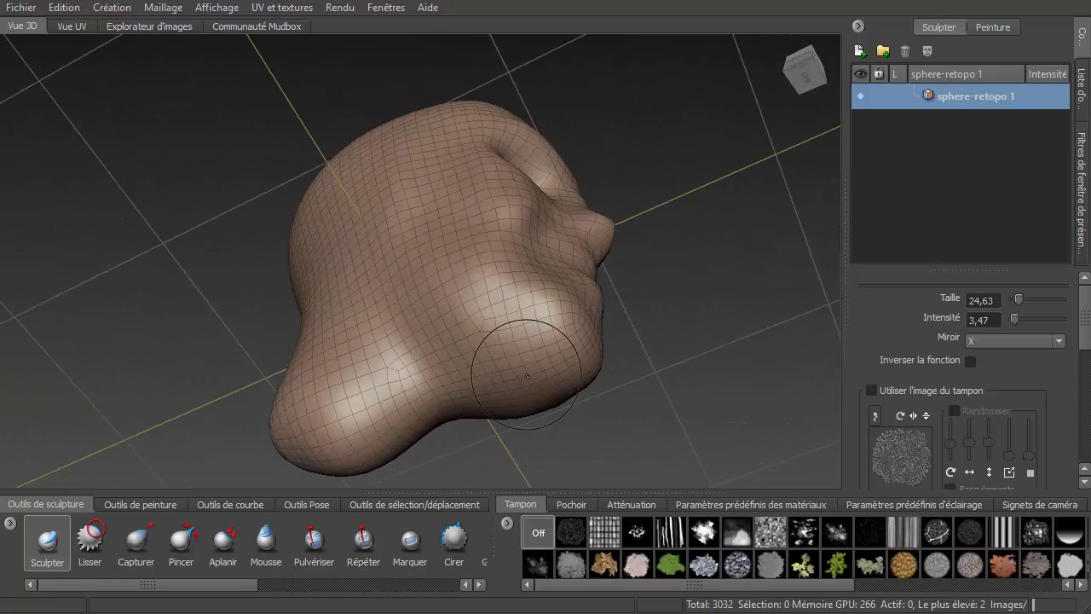
- Sculpt the underside of the jaw and the neck, then smooth the base of the neck with the Lisser brush
left_click_drag(561, 346, 454, 354)
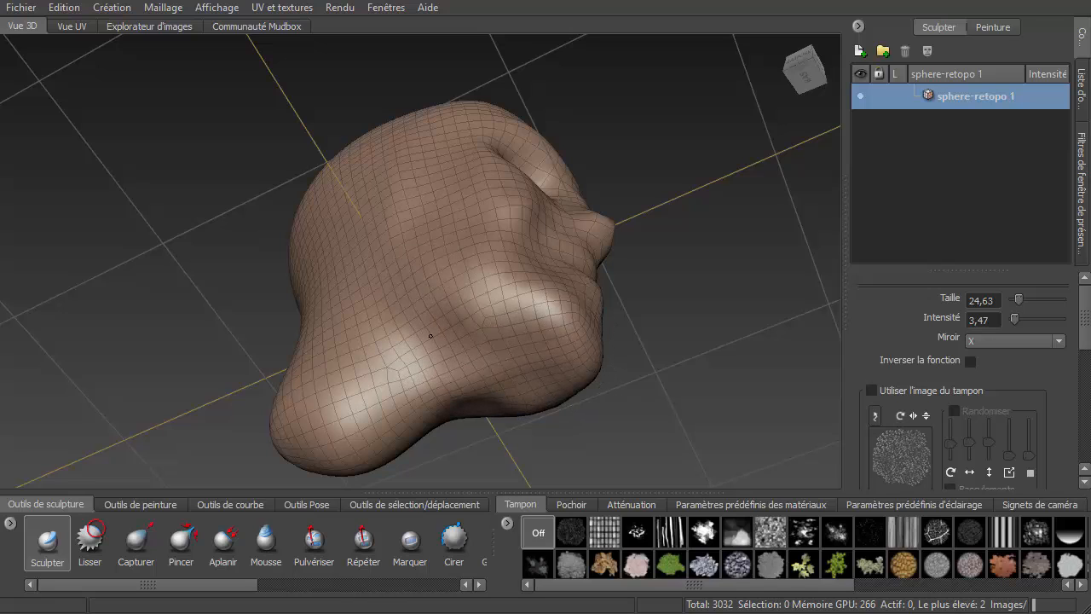
key("shift")
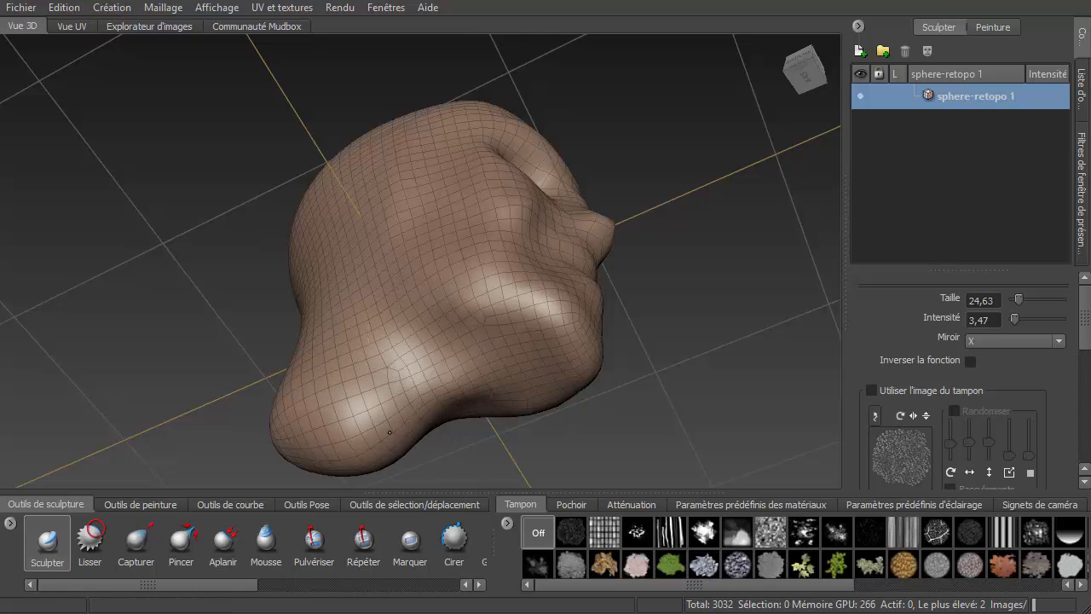
mouse_move(390, 433)
left_mouse_down()
mouse_move(290, 396)
mouse_move(329, 384)
mouse_move(438, 414)
left_mouse_up()
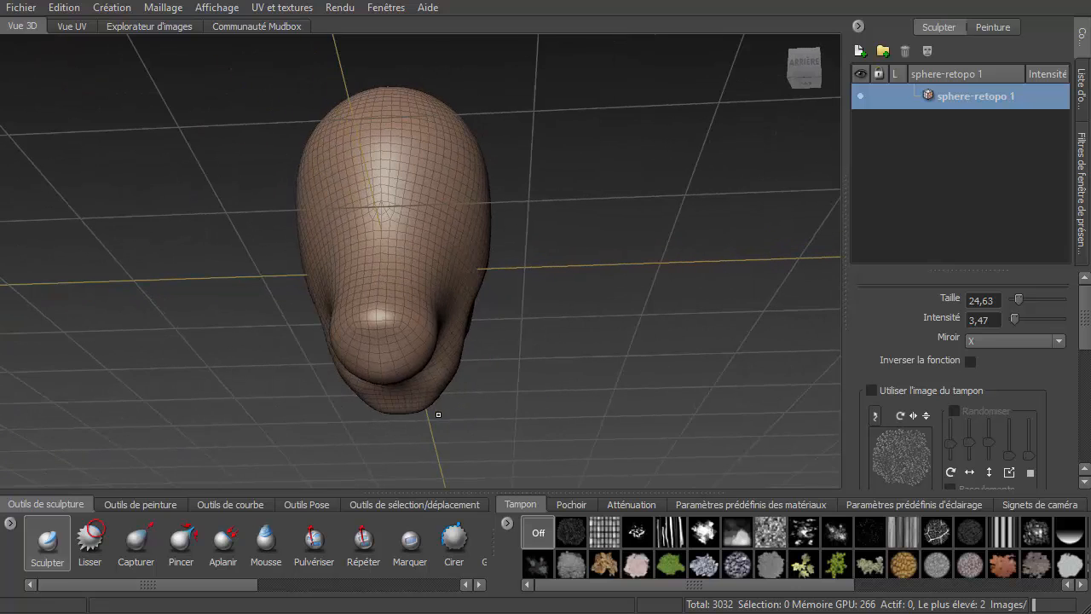
mouse_move(345, 332)
left_mouse_down()
mouse_move(400, 342)
mouse_move(369, 347)
left_mouse_up()
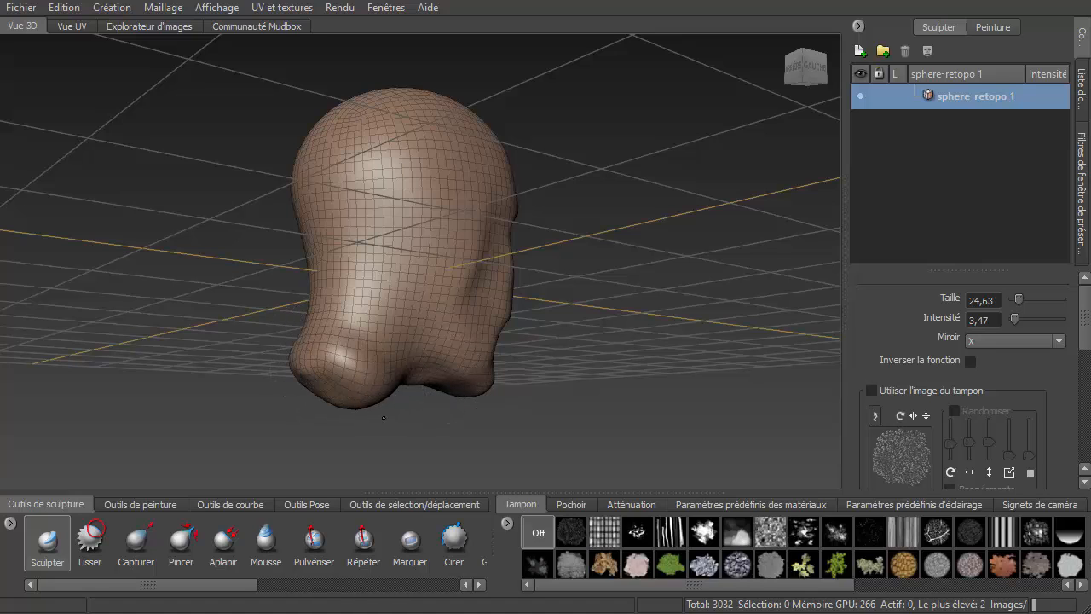
left_click_drag(379, 417, 280, 383, "alt")
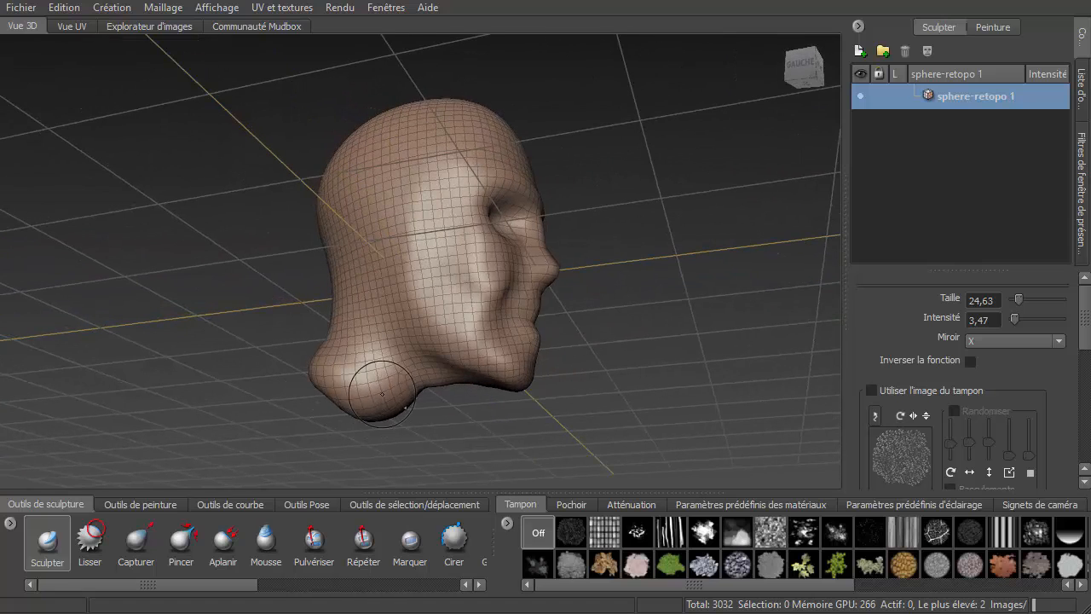
left_click_drag(471, 407, 350, 392, "alt")
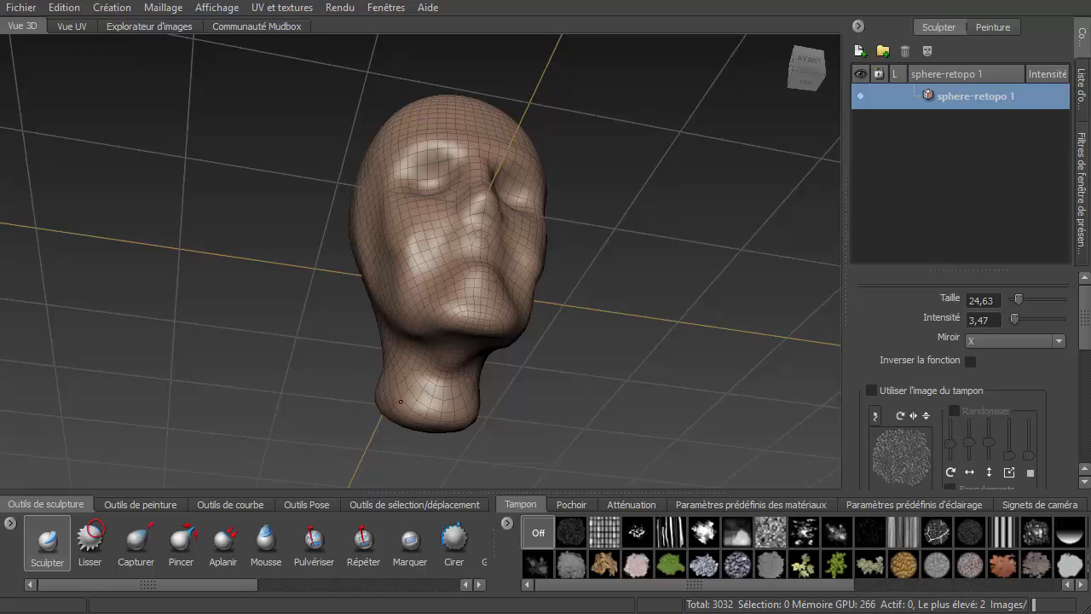
left_click_drag(387, 409, 436, 443, "alt")
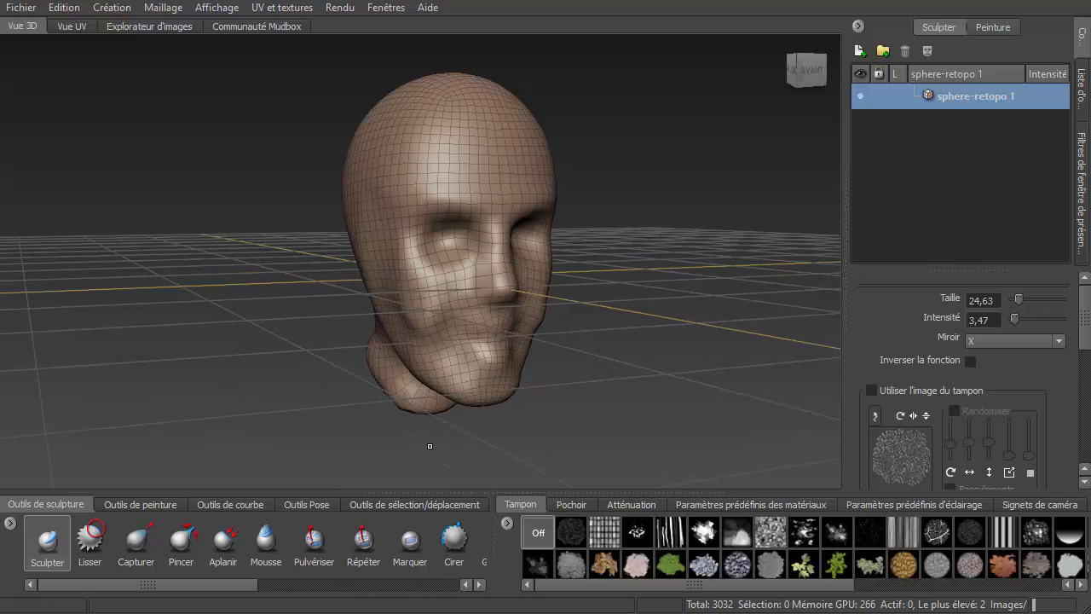
- Raise the mesh to subdivision level 2 and define the brows, nose and mouth with the Sculpter brush at size 12,63
key("Page_Up")
key("Page_Up")
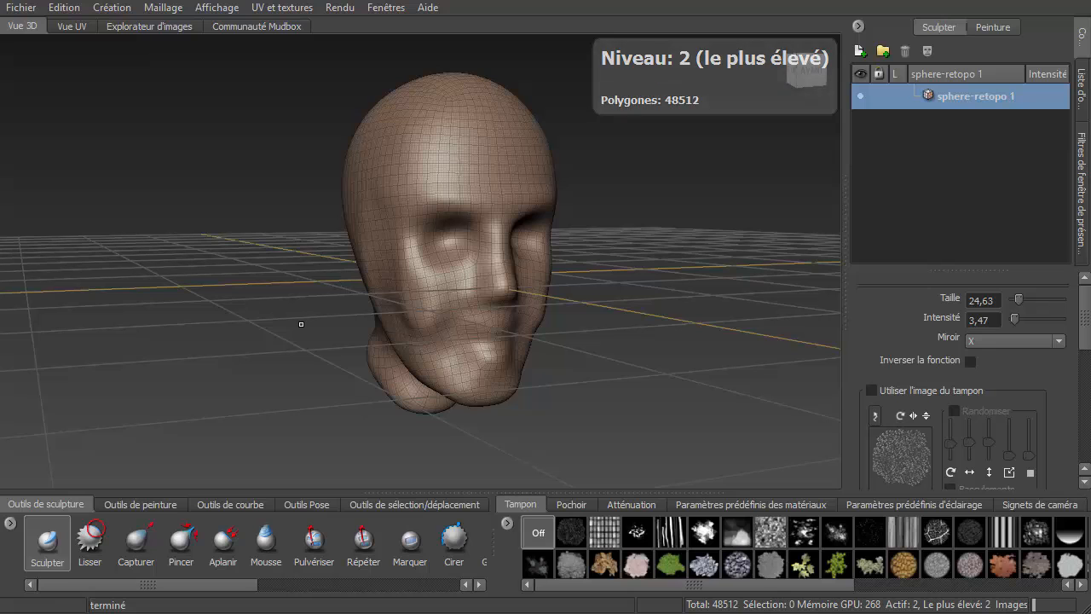
scroll(446, 249, "up", 3)
scroll(454, 199, "up", 2)
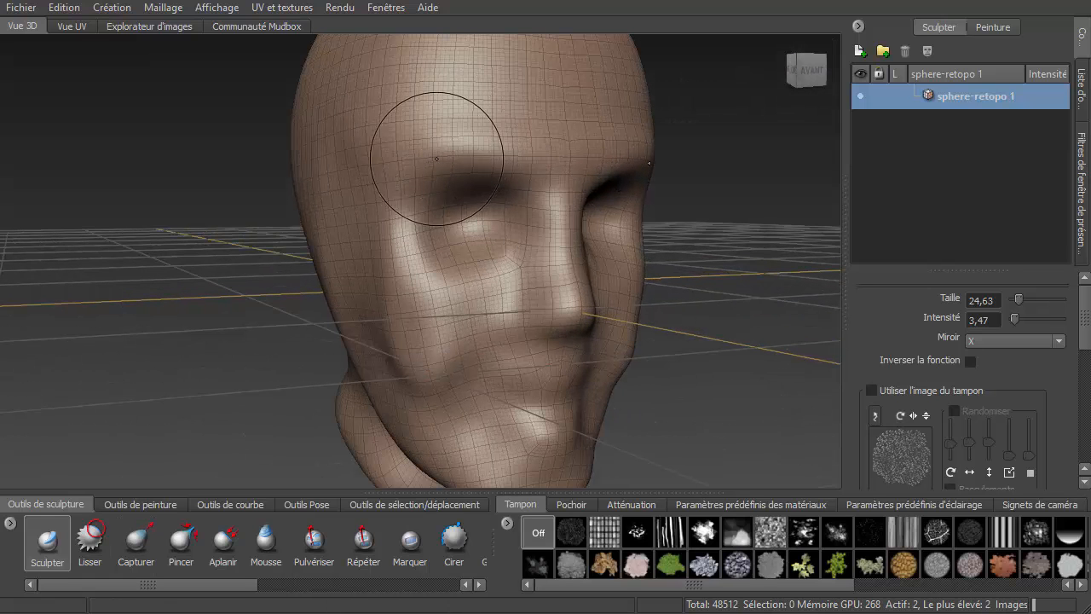
key("b")
mouse_move(451, 154)
left_mouse_down()
mouse_move(439, 175)
mouse_move(420, 151)
mouse_move(558, 186)
mouse_move(527, 224)
left_mouse_up()
left_click_drag(541, 284, 535, 313)
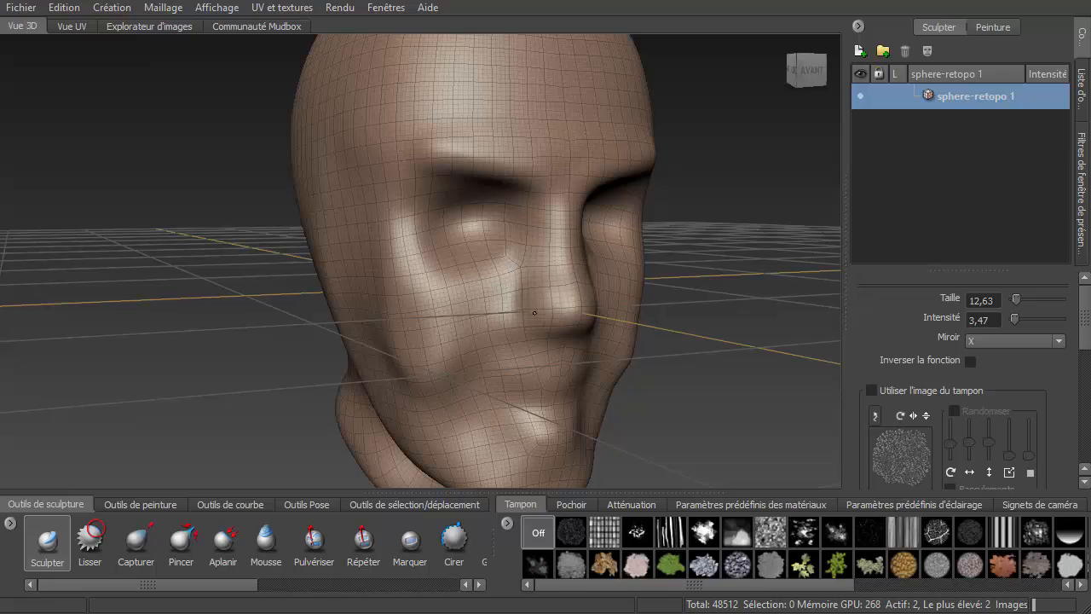
mouse_move(504, 398)
left_mouse_down()
mouse_move(569, 404)
mouse_move(527, 405)
left_mouse_up()
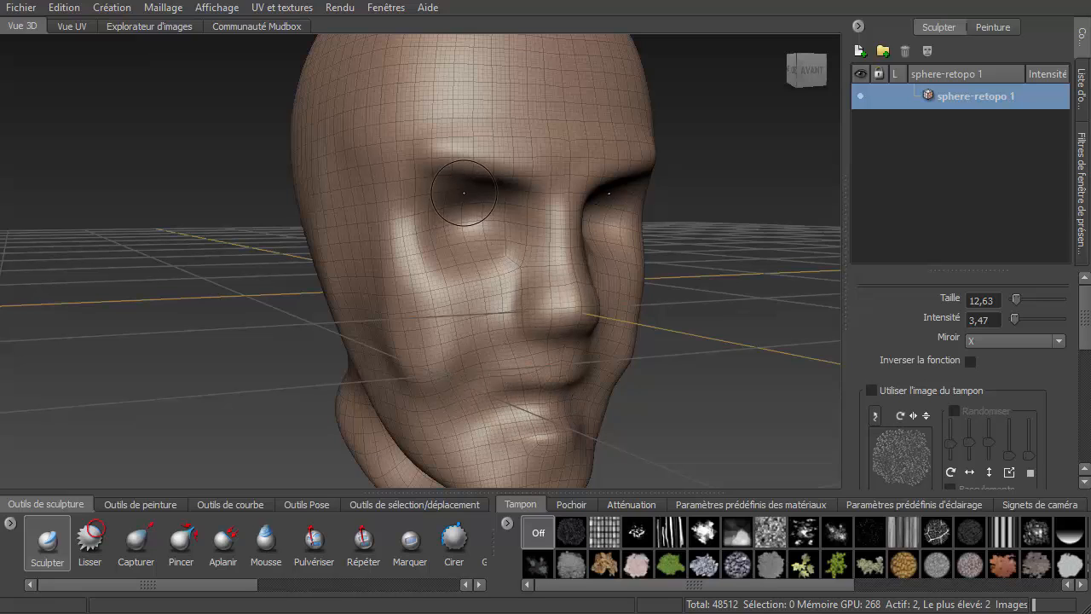
- Build up and smooth the eyeballs in their sockets, then sculpt the lower eyelids and the folds beside the nose
mouse_move(504, 218)
left_mouse_down()
mouse_move(438, 211)
mouse_move(514, 236)
mouse_move(443, 242)
left_mouse_up()
key("shift")
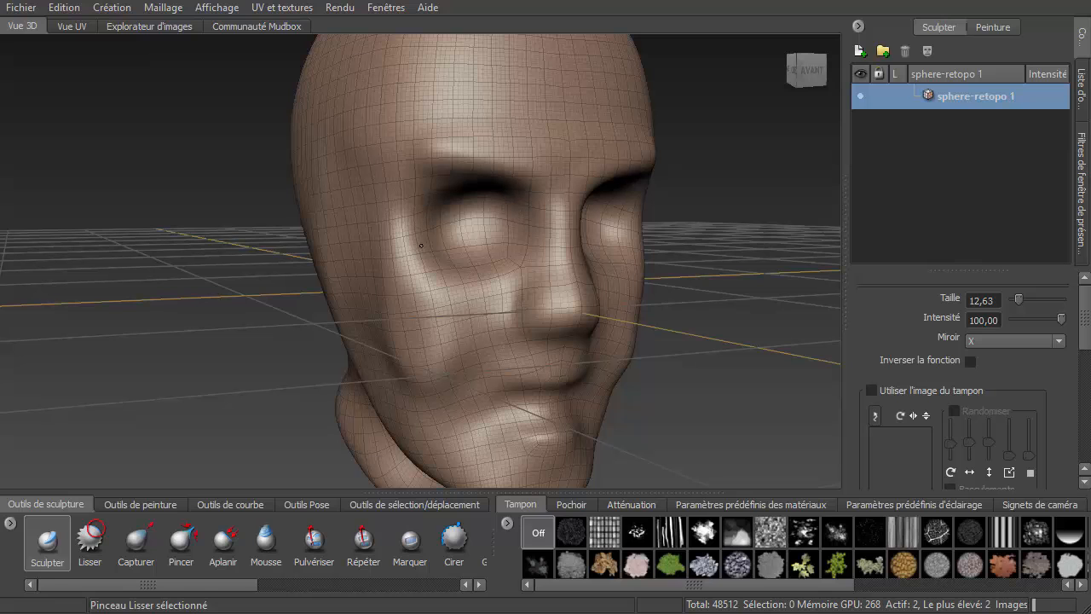
mouse_move(421, 245)
left_mouse_down("shift")
mouse_move(472, 247)
mouse_move(506, 204)
mouse_move(441, 103)
mouse_move(478, 100)
mouse_move(453, 103)
mouse_move(512, 119)
mouse_move(514, 225)
left_mouse_up("shift")
left_click_drag(413, 314, 510, 299)
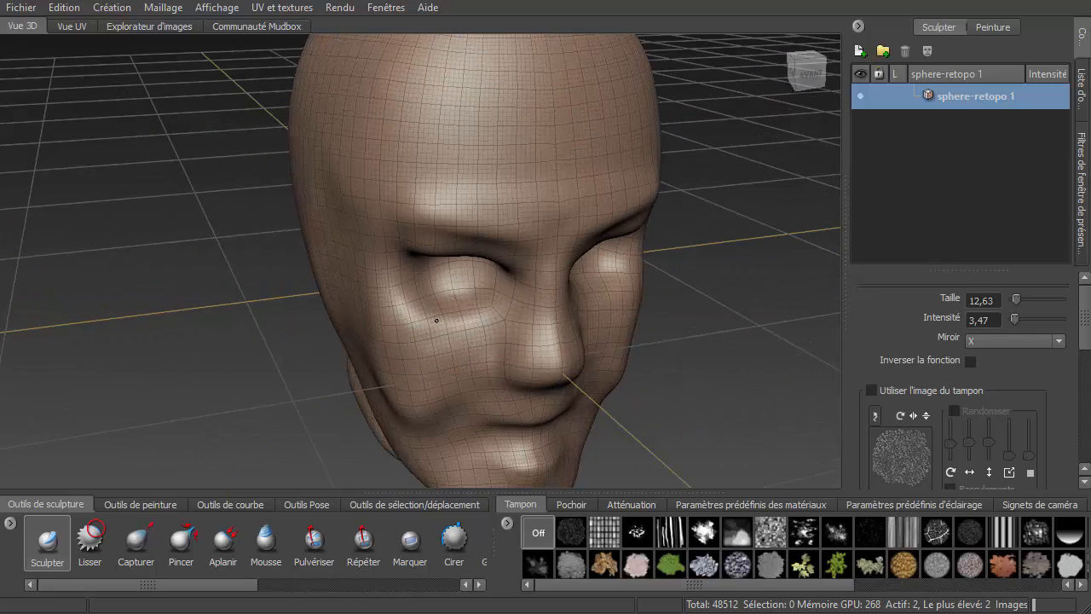
left_click_drag(437, 320, 532, 297)
mouse_move(517, 258)
left_mouse_down()
mouse_move(496, 338)
mouse_move(413, 430)
left_mouse_up()
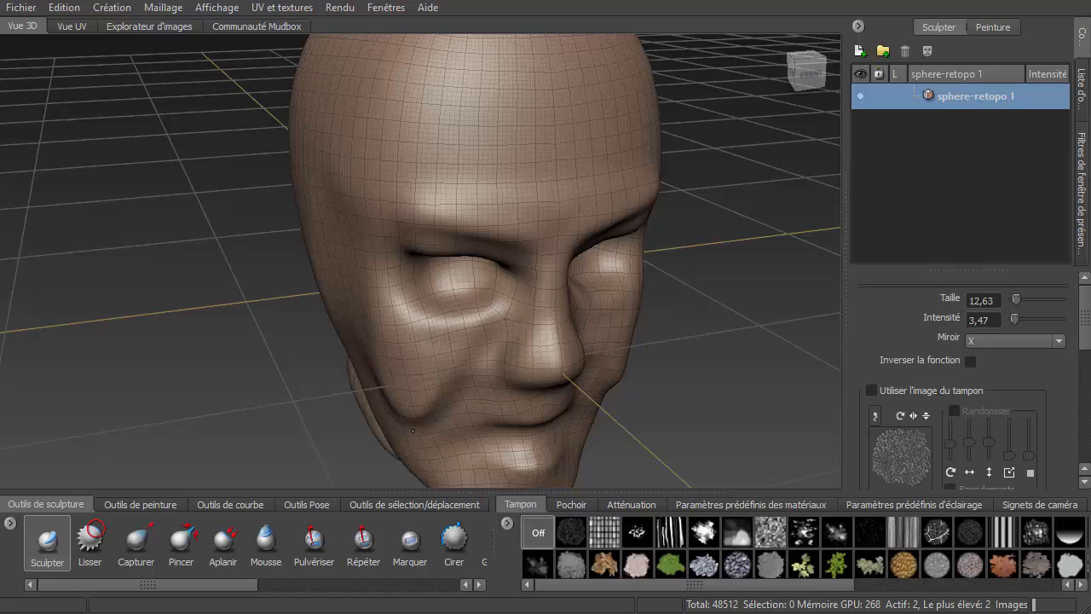
- Sculpt and smooth the cheekbones below the eyes, and hide the viewport grid
left_click_drag(379, 384, 468, 370, "alt")
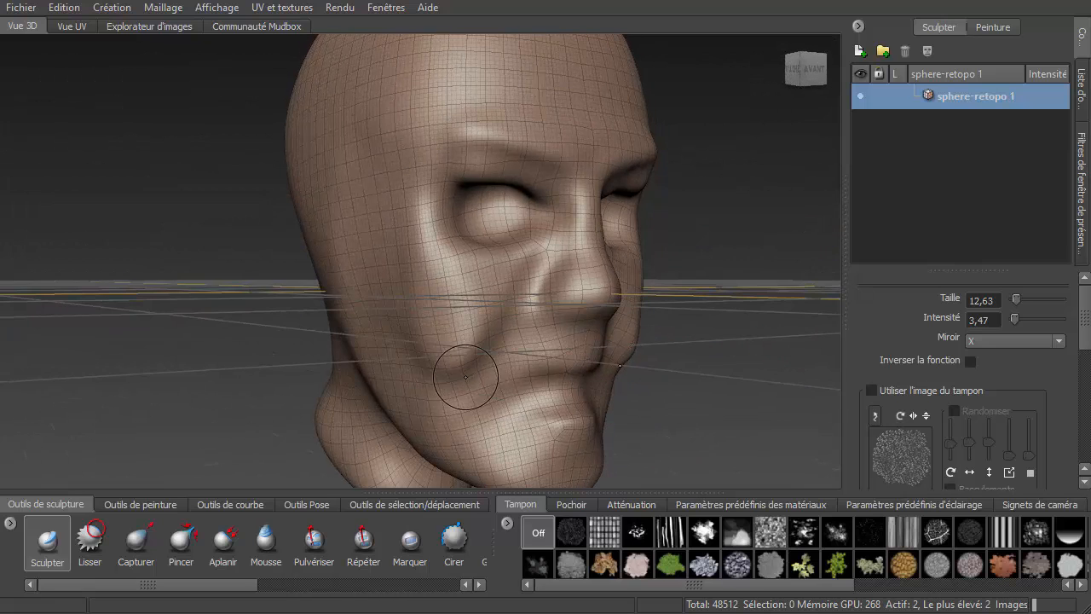
mouse_move(428, 258)
left_mouse_down()
mouse_move(516, 307)
mouse_move(457, 263)
left_mouse_up()
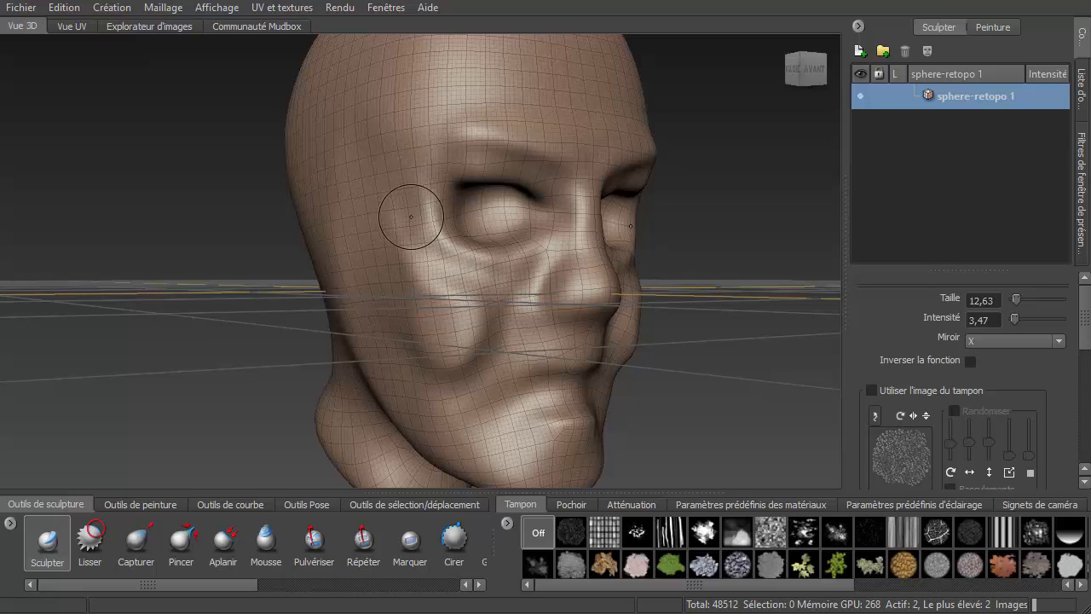
key("shift")
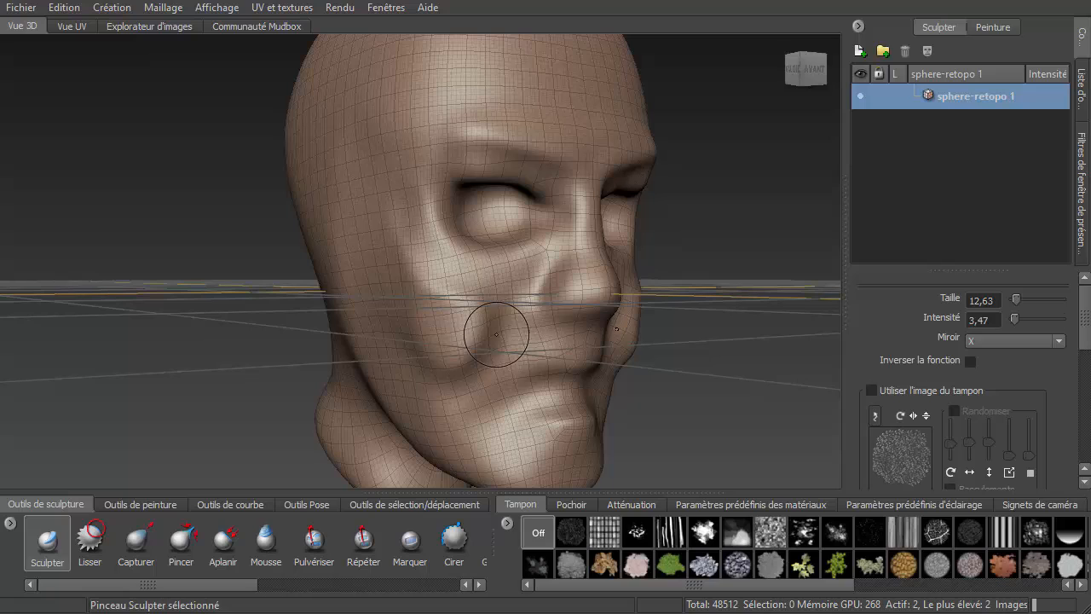
mouse_move(467, 369)
left_mouse_down()
mouse_move(468, 337)
mouse_move(447, 323)
left_mouse_up()
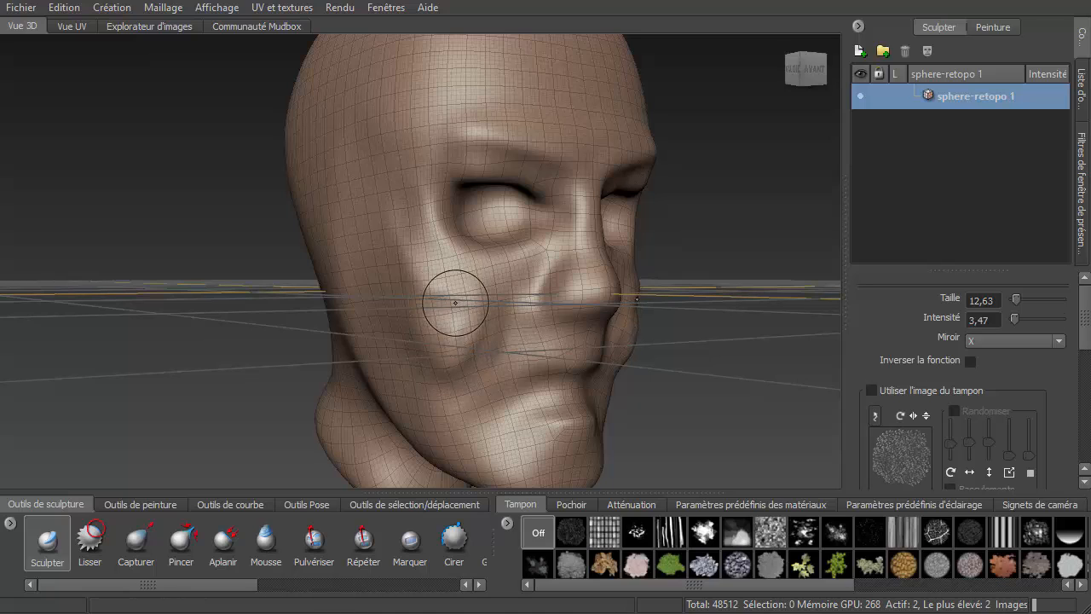
right_click(746, 280)
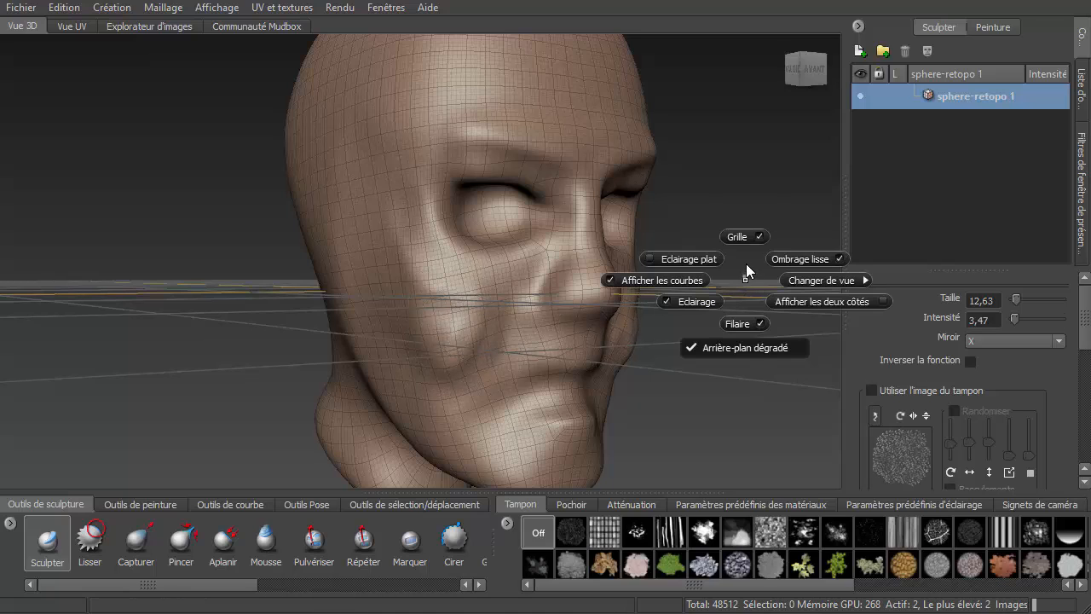
left_click(746, 238)
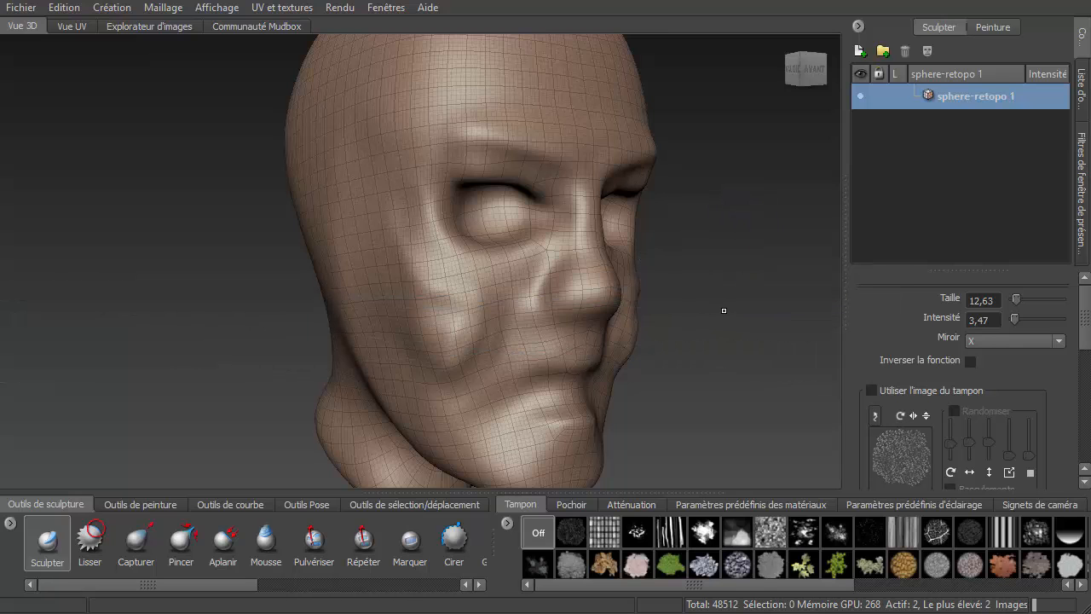
- Shape the outer cheeks at brush size 18,63, smooth them along with the temples and brows, and hide the wireframe
mouse_move(657, 318)
left_mouse_down("alt")
mouse_move(596, 322)
mouse_move(678, 327)
mouse_move(657, 324)
left_mouse_up("alt")
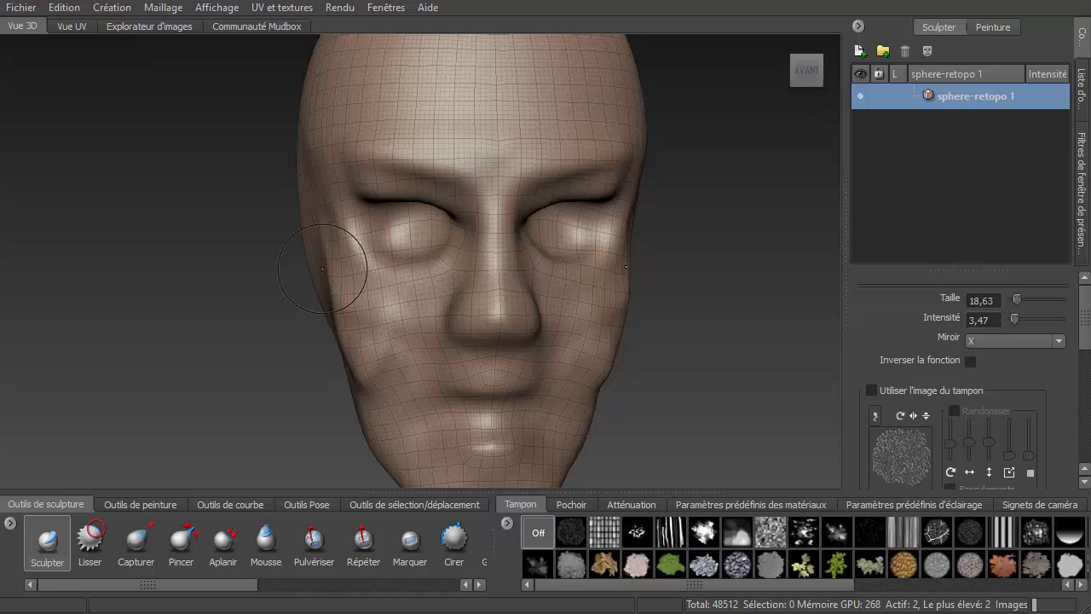
key("shift")
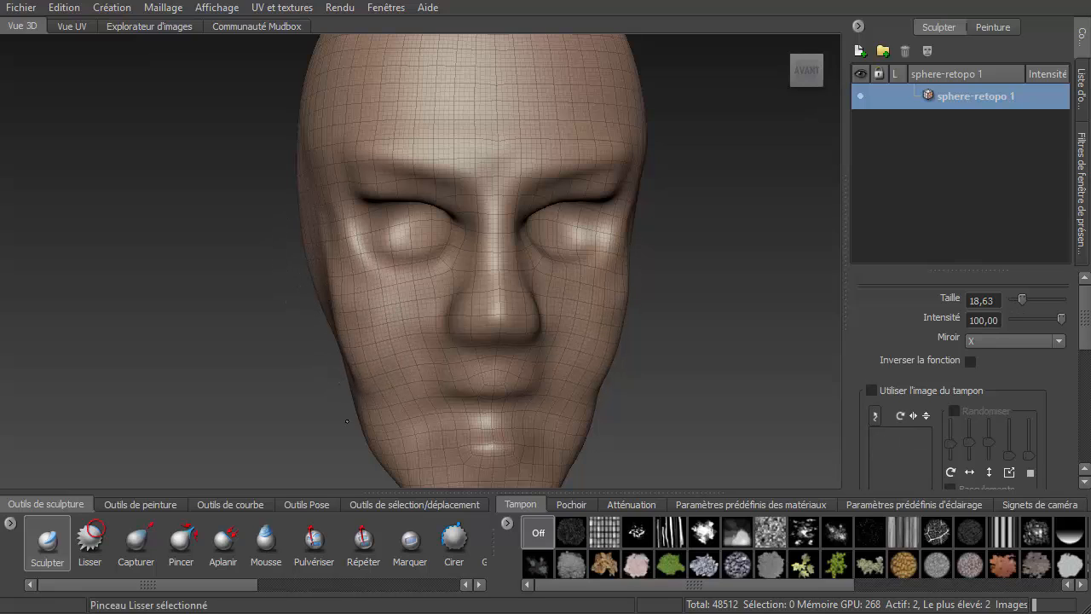
left_click_drag(322, 175, 434, 155, "shift")
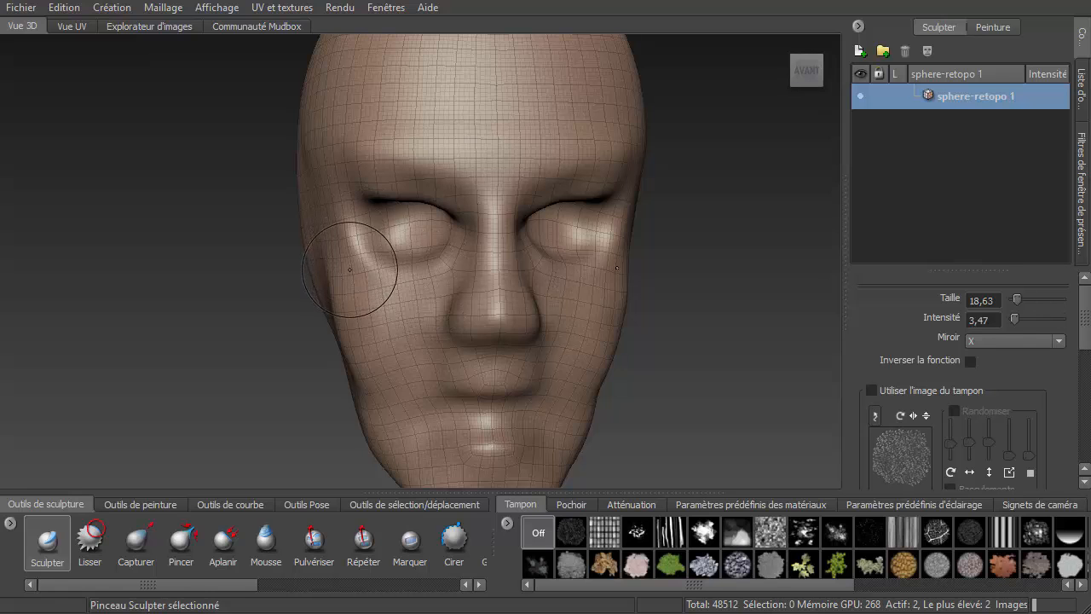
key("w")
- Fill out the lower cheek beside the mouth and smooth the side of the head
left_click_drag(354, 355, 498, 344, "alt")
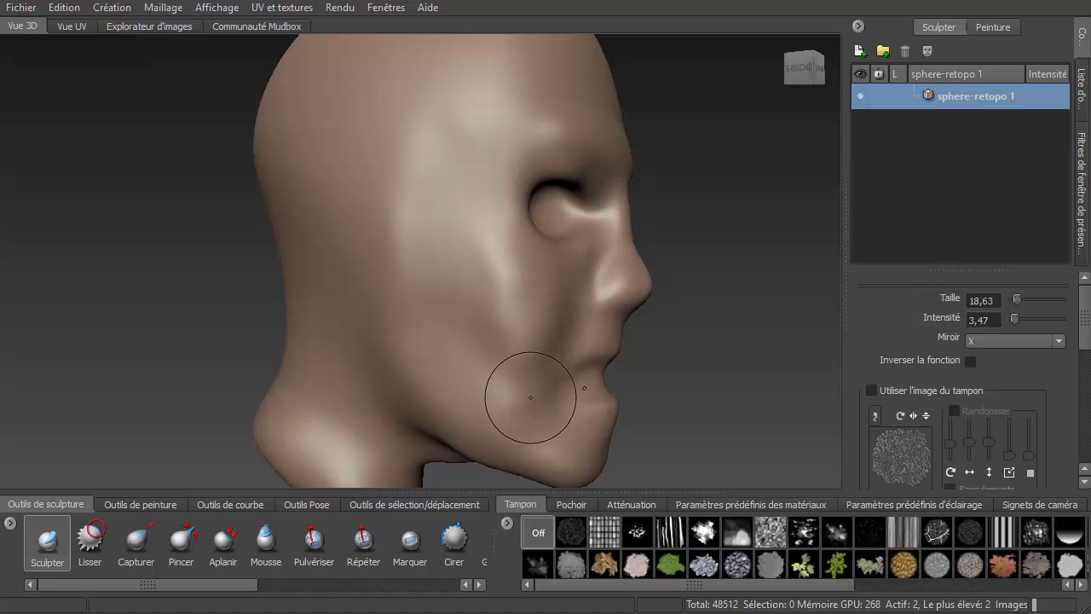
mouse_move(527, 407)
left_mouse_down()
mouse_move(480, 380)
mouse_move(477, 391)
mouse_move(519, 422)
mouse_move(576, 431)
left_mouse_up()
key("shift")
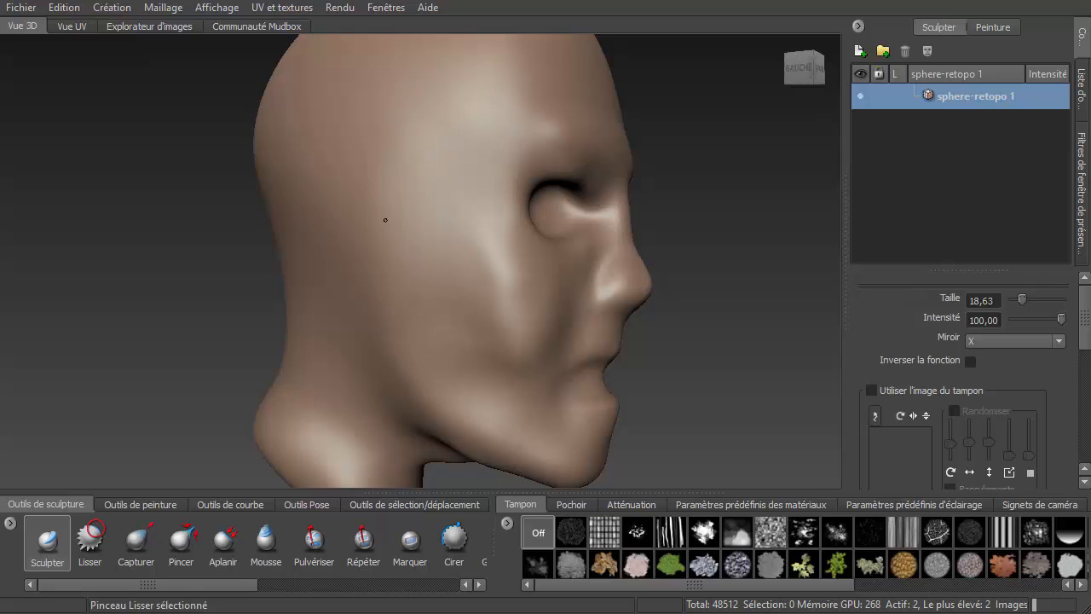
left_click_drag(574, 244, 562, 148, "alt")
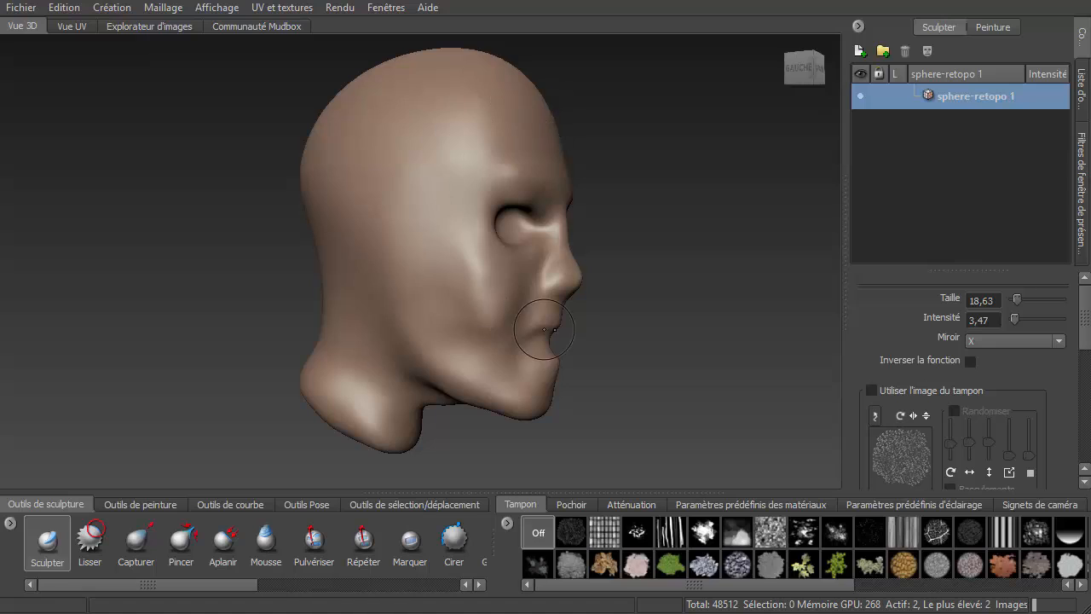
- Soften the lower cheeks, mouth area and chin with the Lisser brush at size 18,63
mouse_move(542, 310)
left_mouse_down("alt")
mouse_move(448, 335)
mouse_move(426, 326)
left_mouse_up("alt")
key("shift")
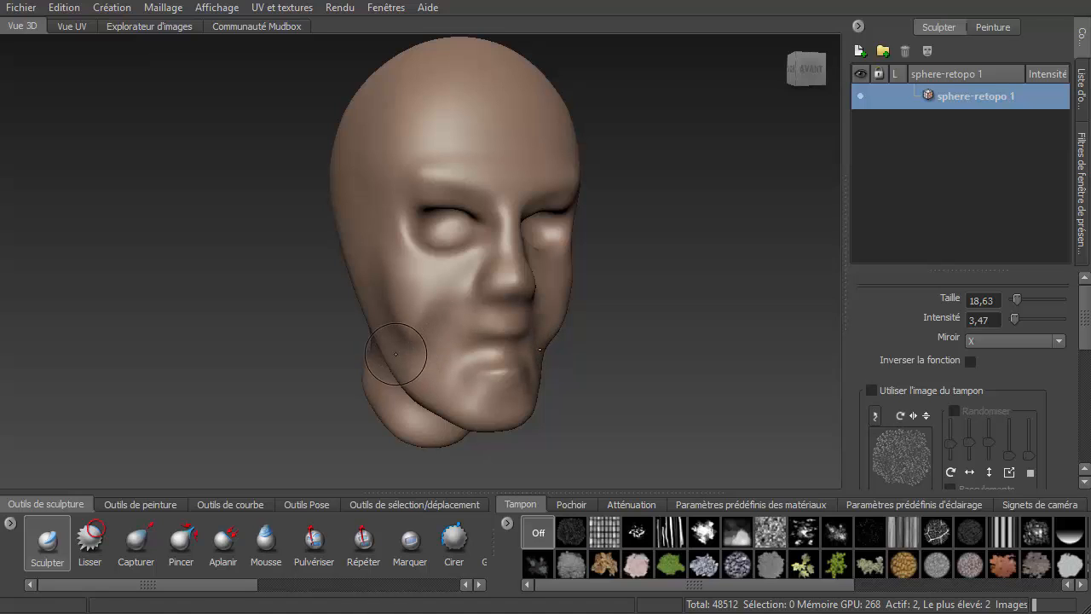
key("shift")
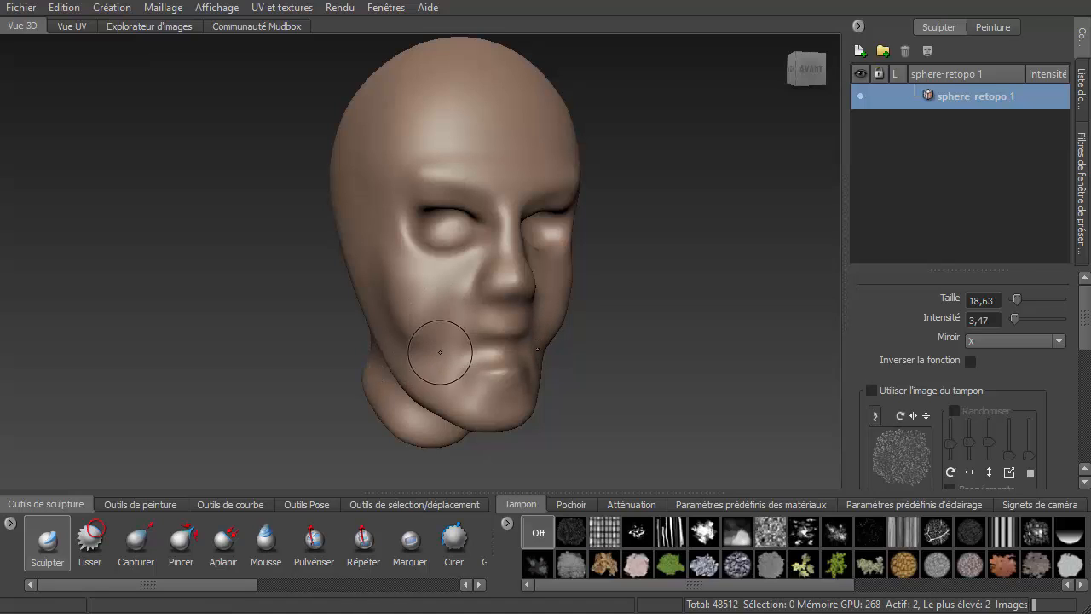
key("shift")
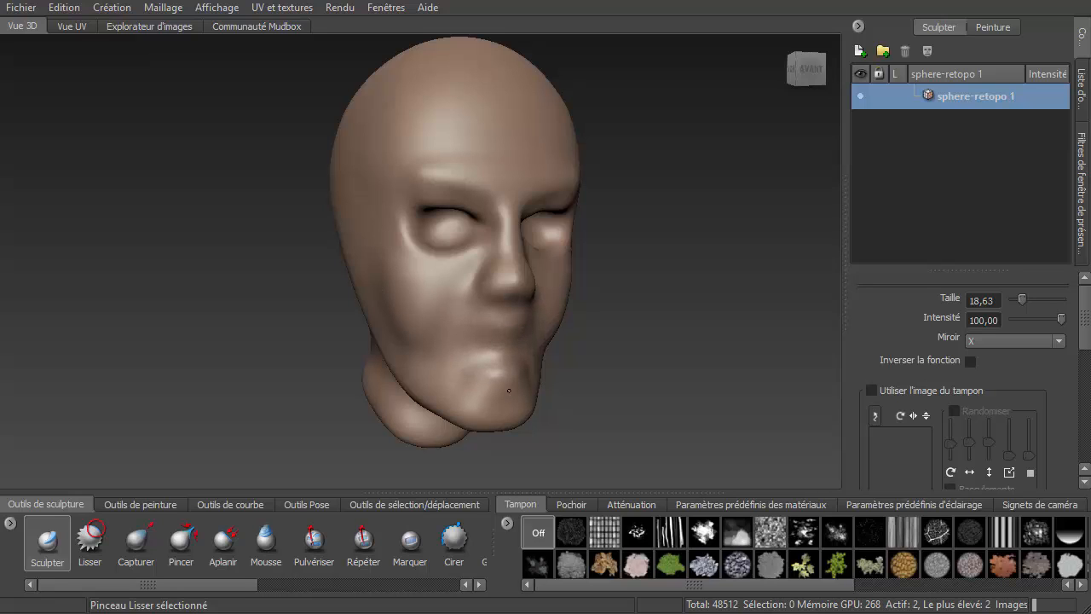
- Sculpt the upper and lower lips with the Sculpter brush at size 8,54 and smooth the area around the mouth
mouse_move(663, 327)
left_mouse_down("alt")
mouse_move(415, 348)
mouse_move(682, 335)
mouse_move(588, 332)
mouse_move(652, 328)
left_mouse_up("alt")
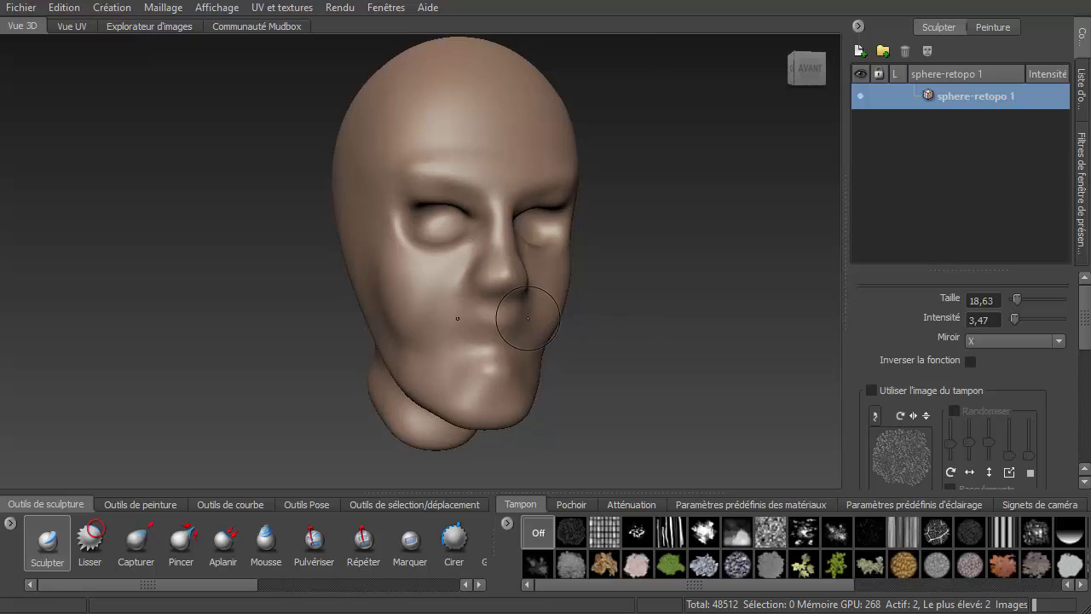
scroll(520, 321, "up", 3)
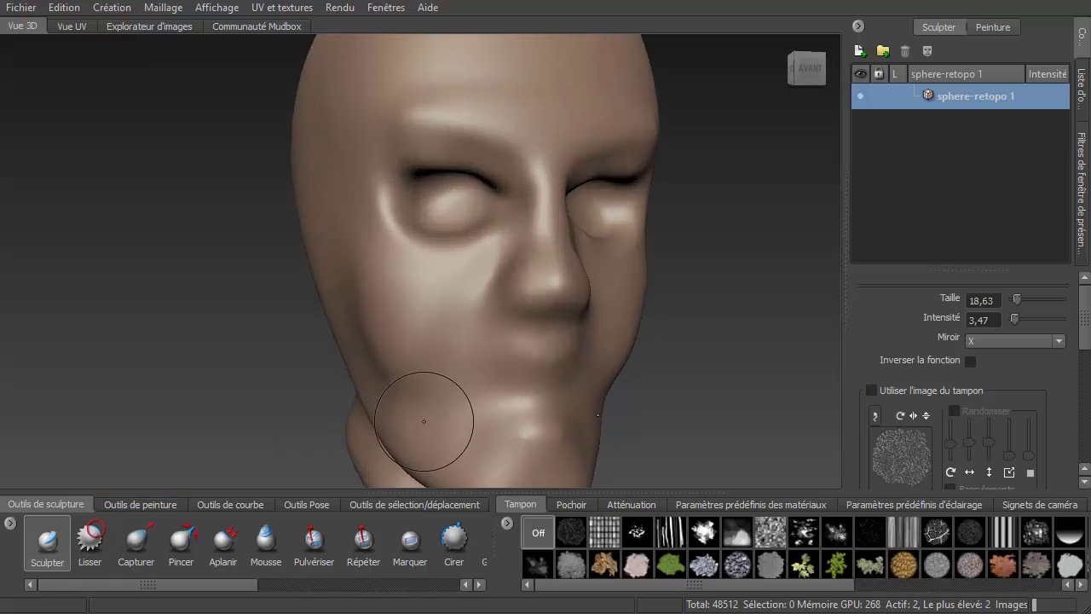
mouse_move(534, 349)
left_mouse_down()
mouse_move(501, 349)
mouse_move(543, 350)
left_mouse_up()
left_click_drag(467, 375, 564, 381)
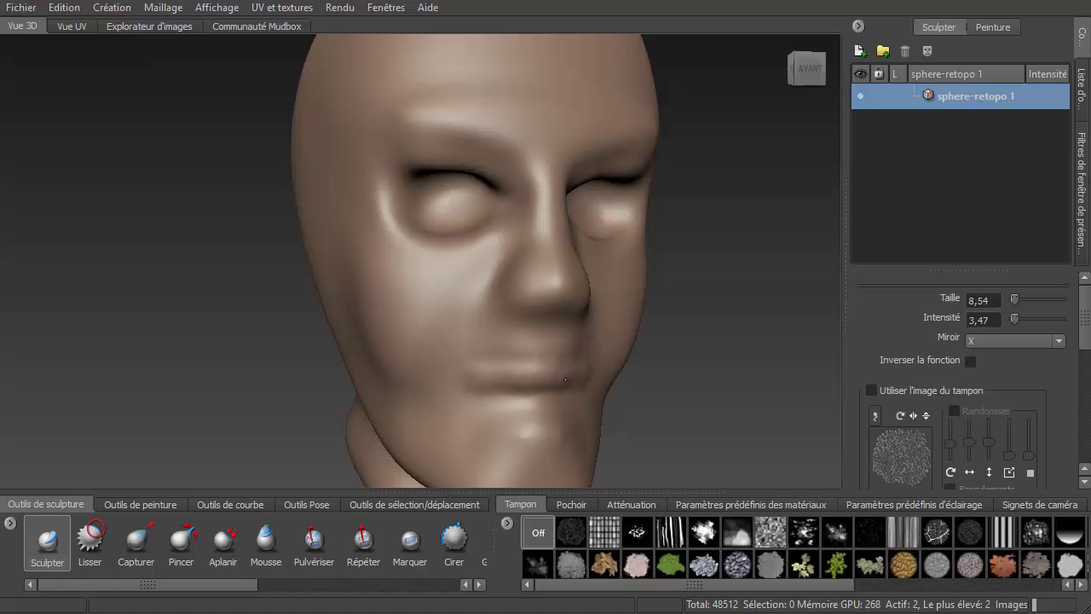
left_click_drag(478, 413, 563, 424)
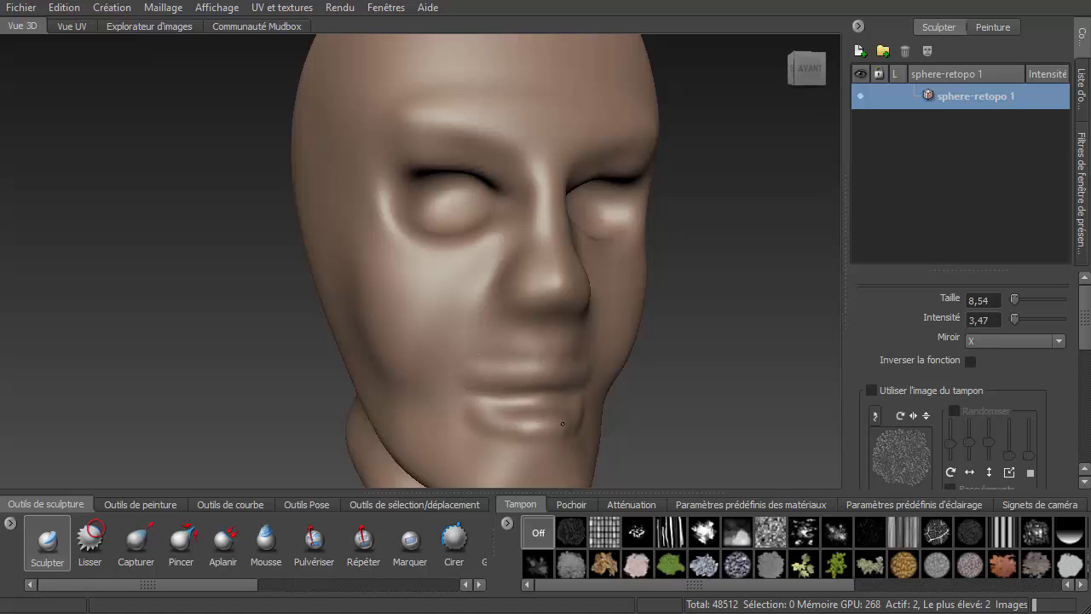
scroll(636, 393, "down", 2)
mouse_move(629, 389)
left_mouse_down("alt")
mouse_move(358, 375)
mouse_move(506, 386)
left_mouse_up("alt")
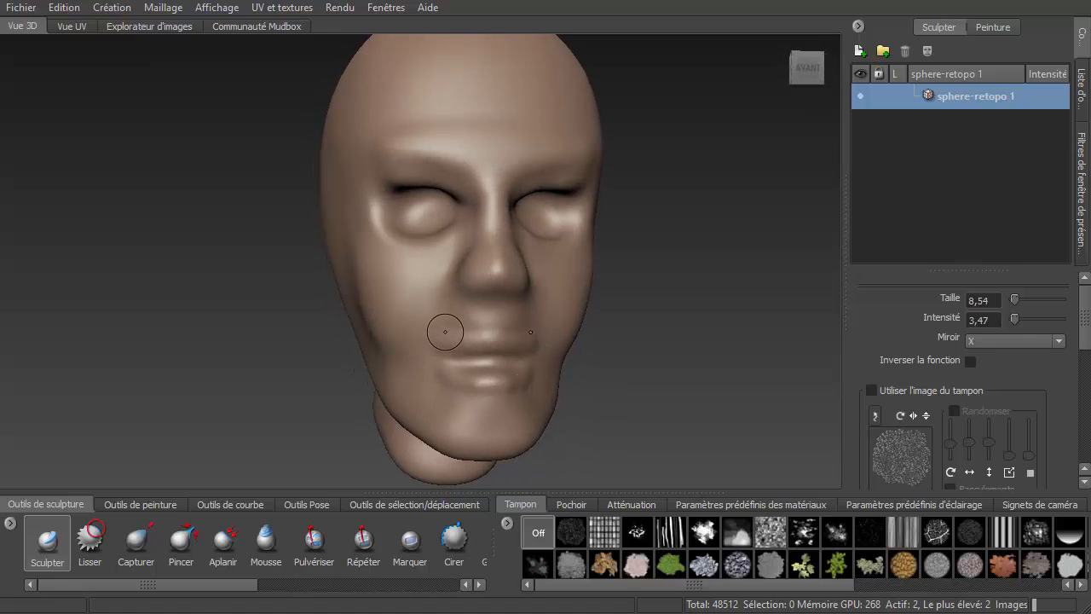
key("shift")
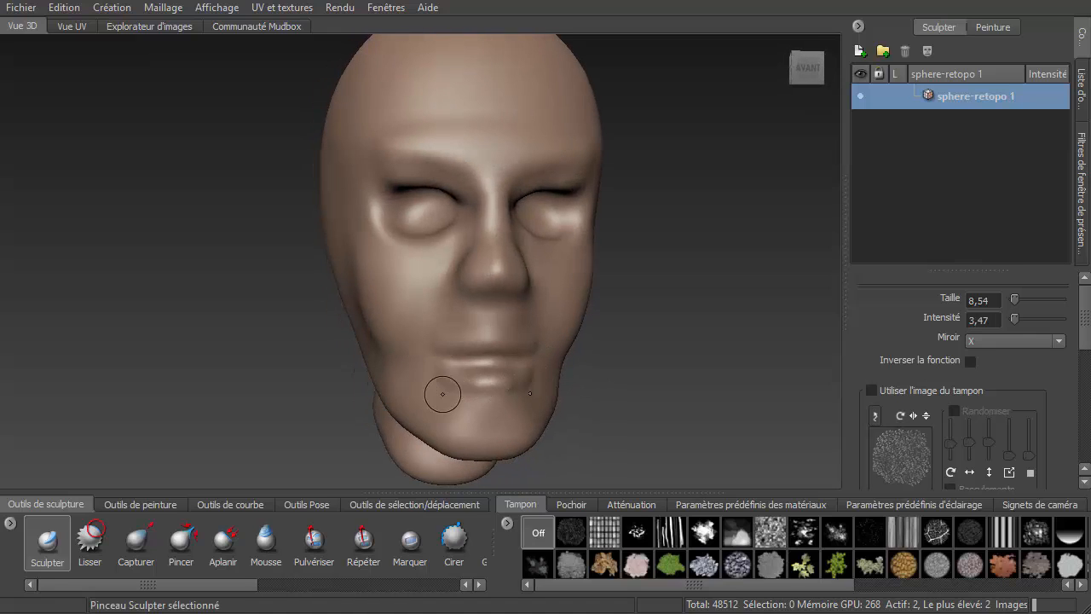
- Sculpt the side of the nose around the nostrils with the Sculpter brush at size 9,14
key("shift")
left_click_drag(588, 403, 388, 319, "alt")
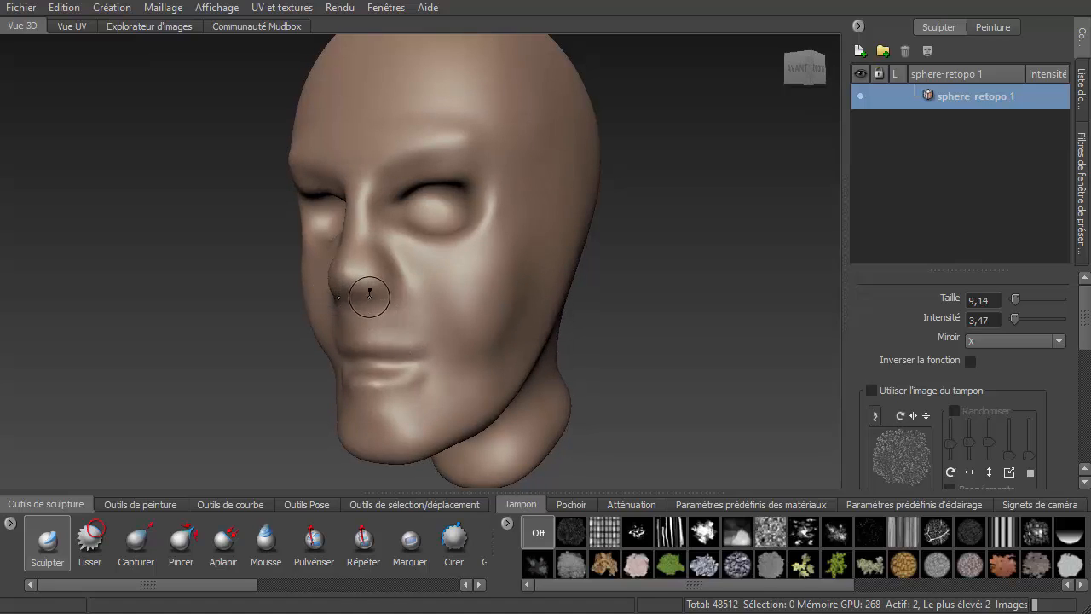
left_click_drag(369, 296, 366, 297)
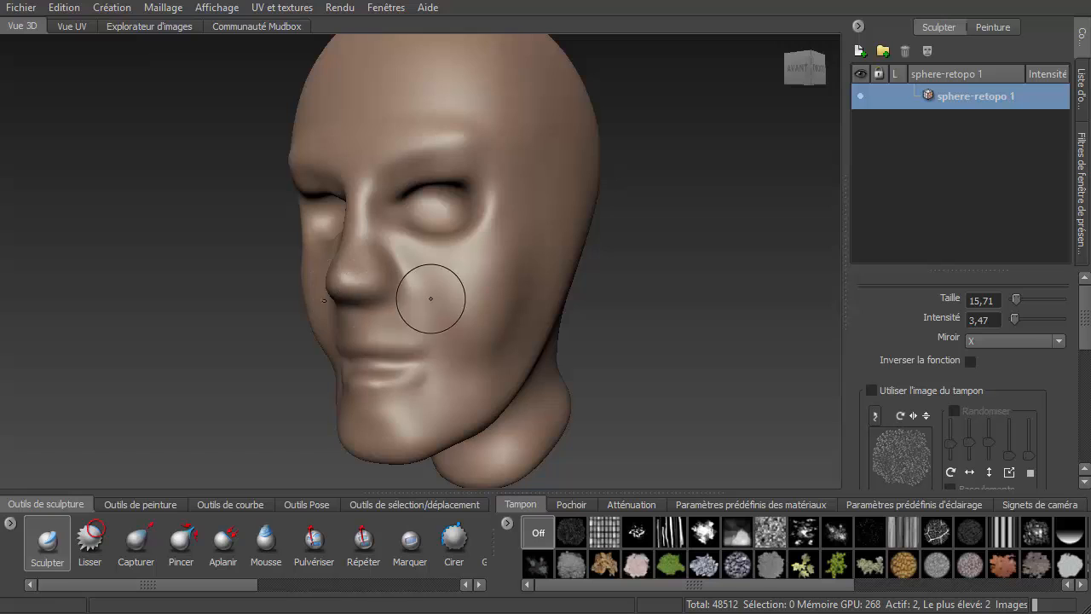
- Shape the cheeks below the eyes and beside the nose at brush size 15,71 and smooth them
mouse_move(429, 290)
left_mouse_down("alt")
mouse_move(576, 308)
mouse_move(576, 227)
left_mouse_up("alt")
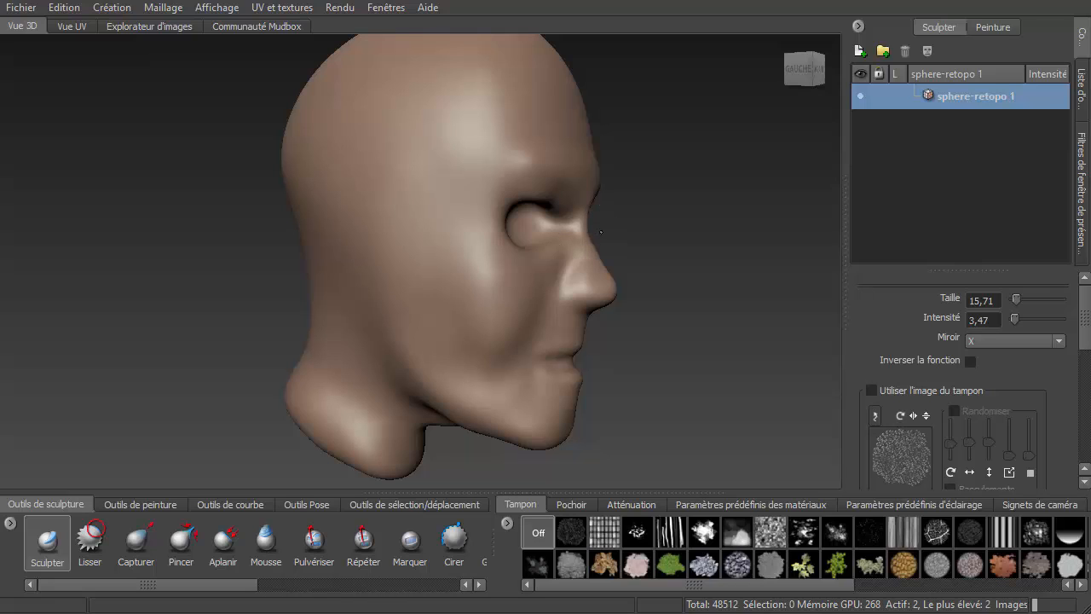
mouse_move(566, 233)
left_mouse_down()
mouse_move(555, 296)
mouse_move(522, 278)
left_mouse_up()
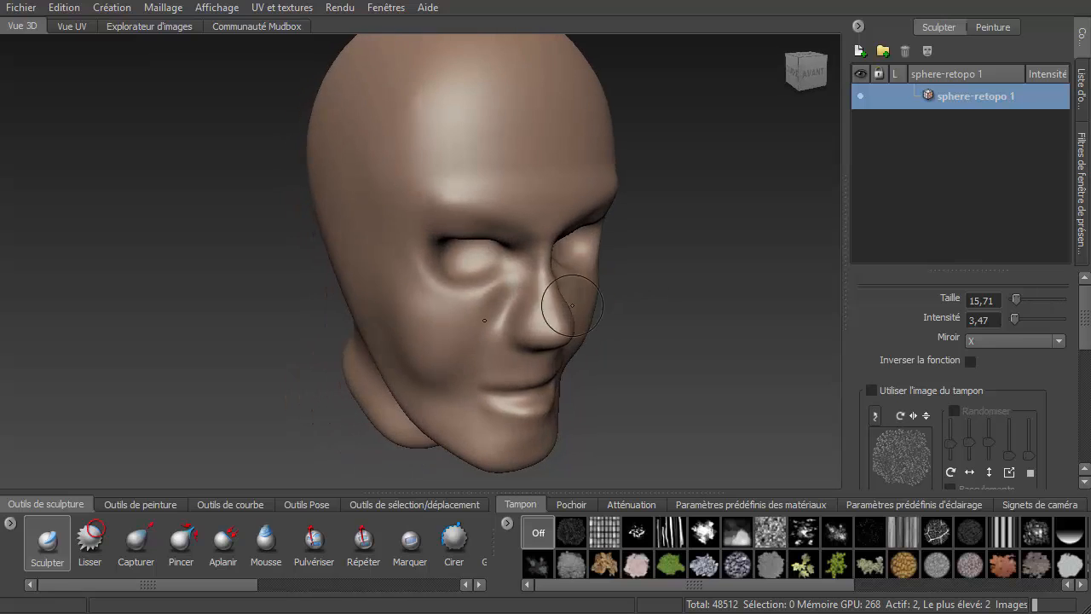
key("shift")
key("shift")
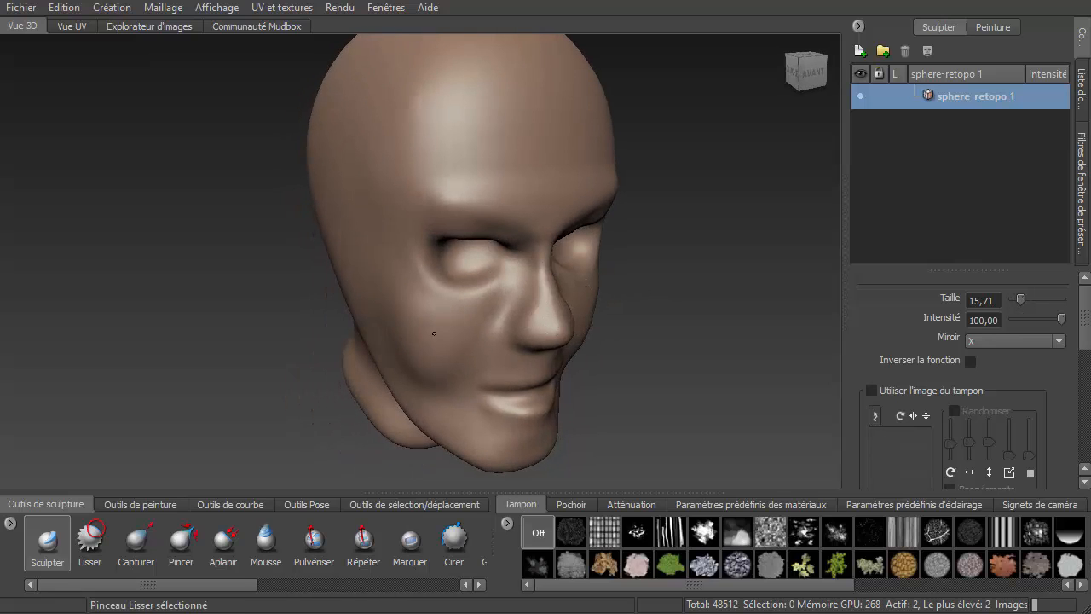
left_click_drag(514, 293, 482, 312, "alt")
key("shift")
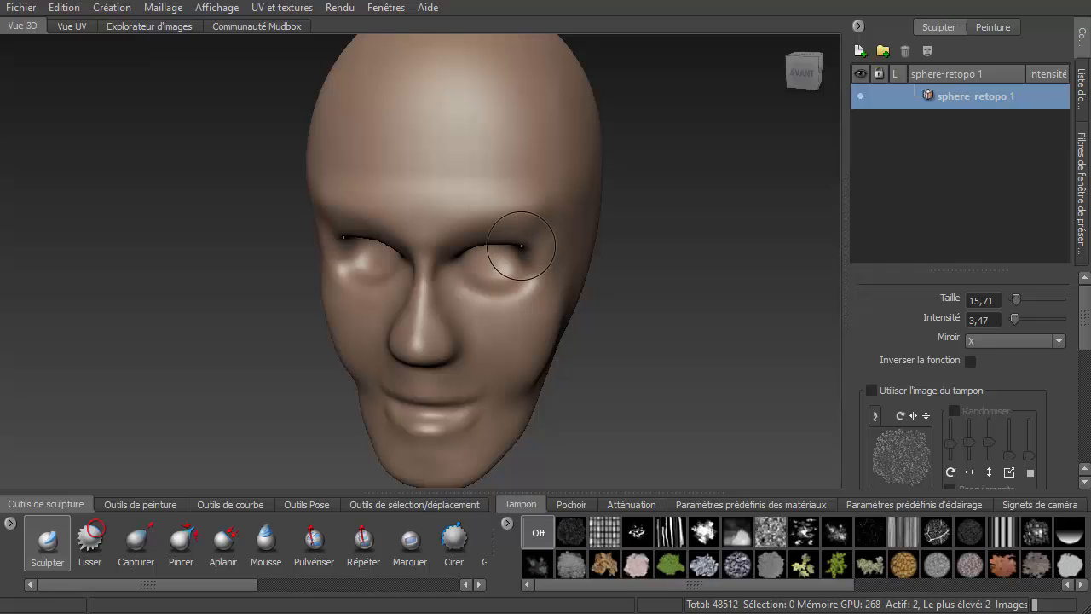
- Refine the outer corners of the eye sockets and the brows at brush size 15,71 and smooth them
key("shift")
key("shift")
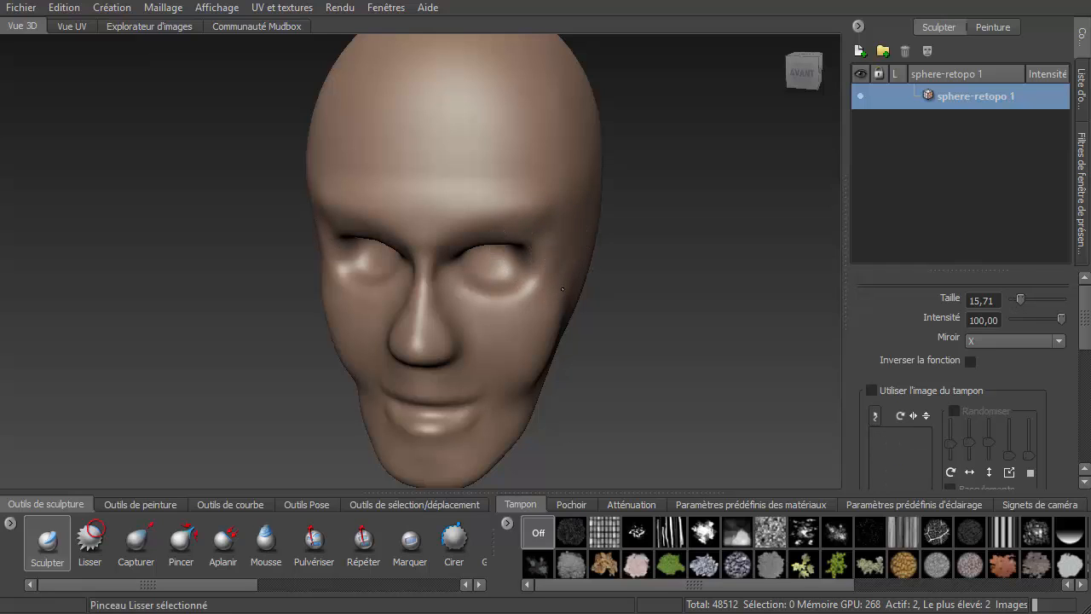
mouse_move(511, 317)
left_mouse_down("alt")
mouse_move(656, 311)
mouse_move(398, 290)
mouse_move(331, 296)
mouse_move(545, 307)
mouse_move(497, 314)
mouse_move(641, 333)
mouse_move(493, 322)
mouse_move(477, 307)
left_mouse_up("alt")
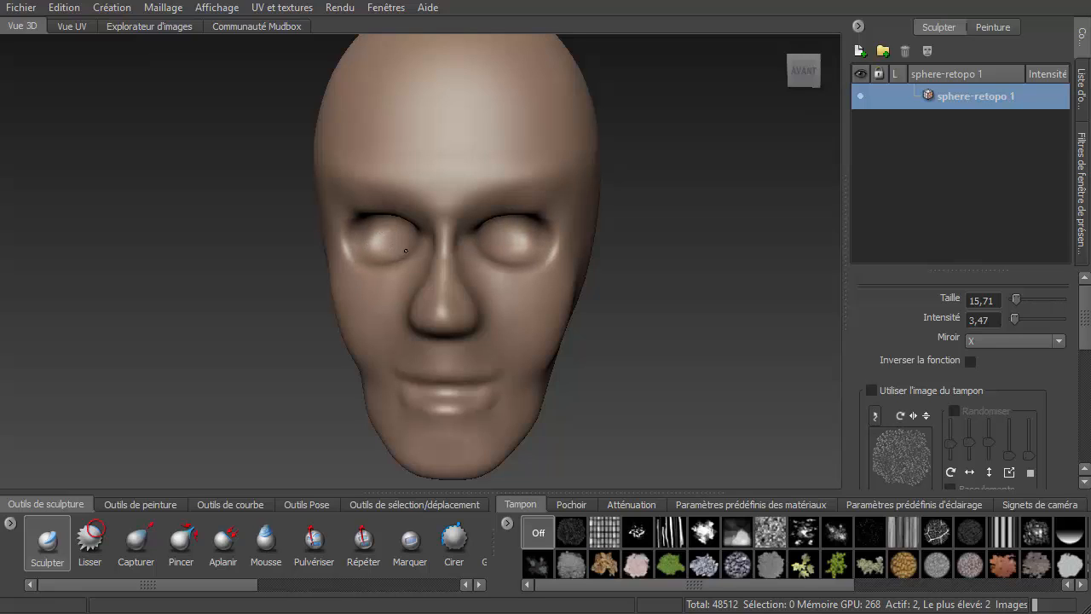
mouse_move(344, 239)
left_mouse_down("alt")
mouse_move(455, 251)
mouse_move(585, 236)
mouse_move(384, 244)
mouse_move(454, 236)
mouse_move(390, 251)
mouse_move(377, 230)
left_mouse_up("alt")
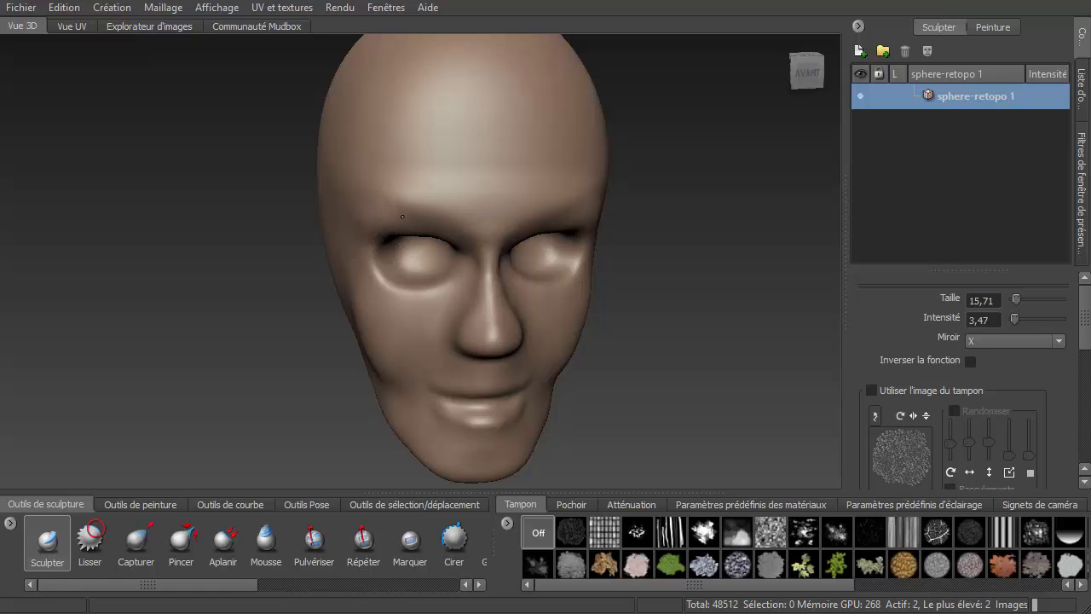
mouse_move(458, 244)
left_mouse_down("alt")
mouse_move(440, 246)
mouse_move(474, 243)
left_mouse_up("alt")
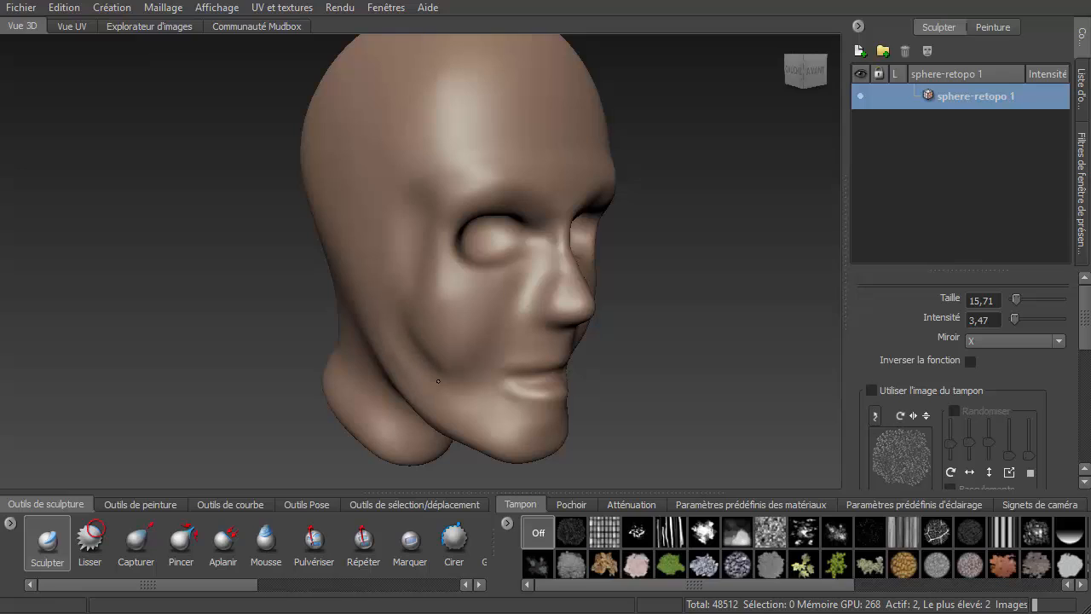
- Sculpt the temples beside the eyes at size 15,71 and blend them into the side of the head with smoothing
key("shift")
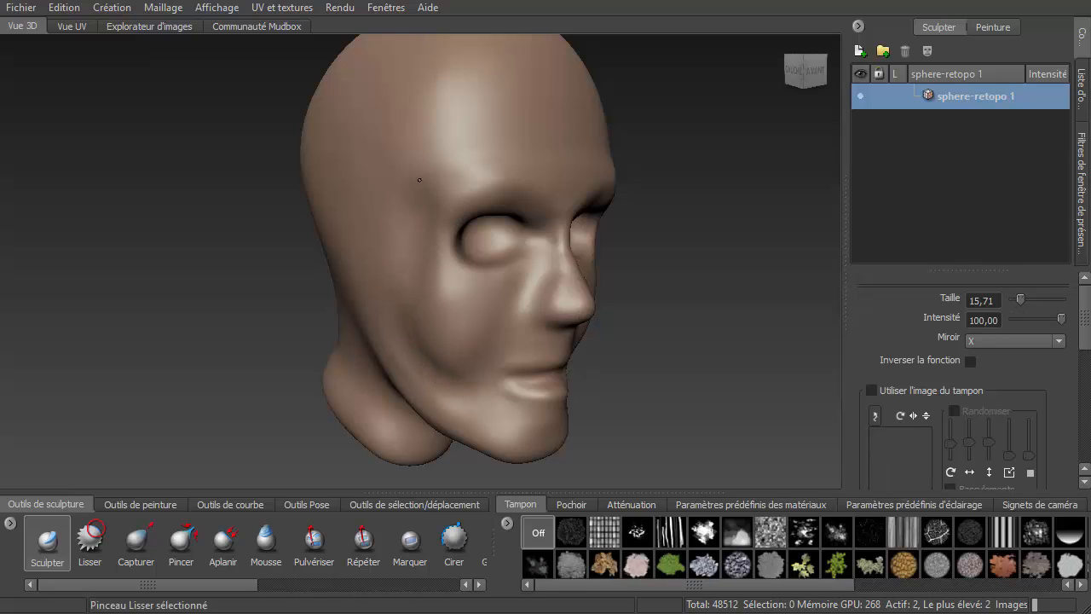
key("shift")
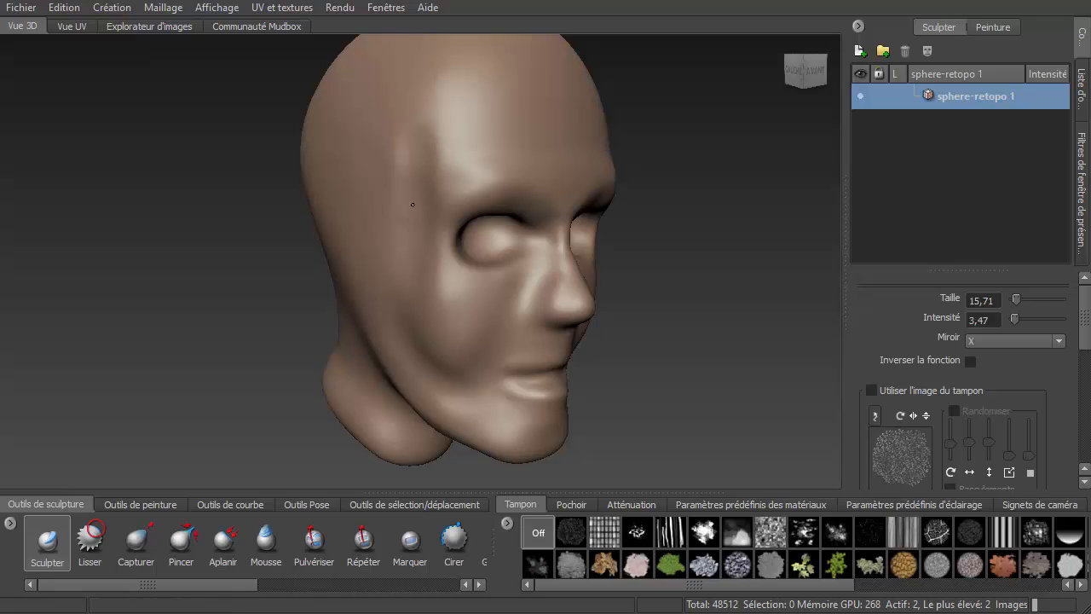
key("shift")
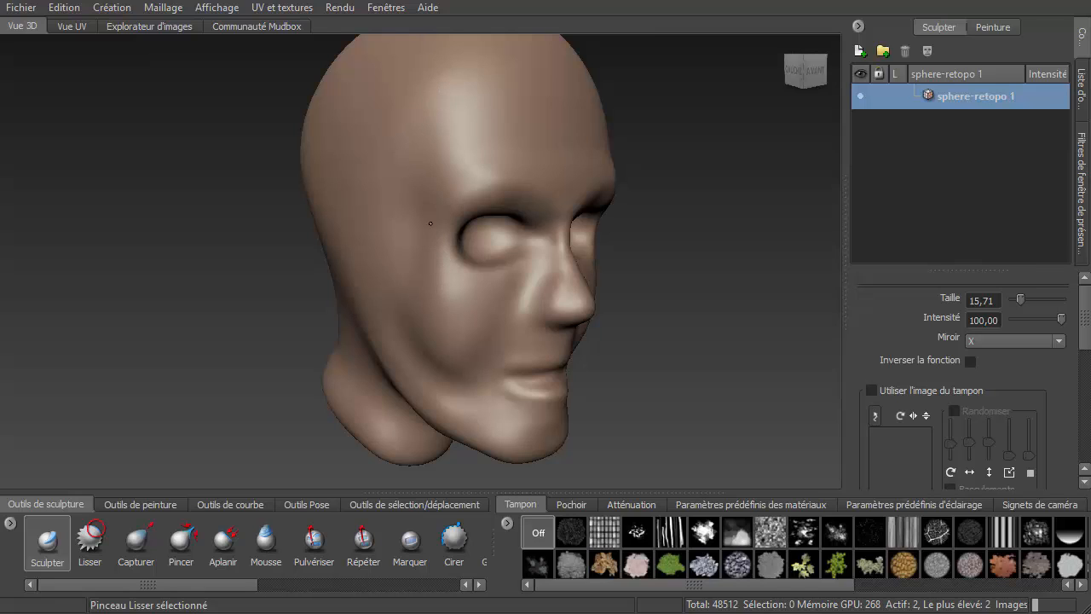
key("shift")
key("shift")
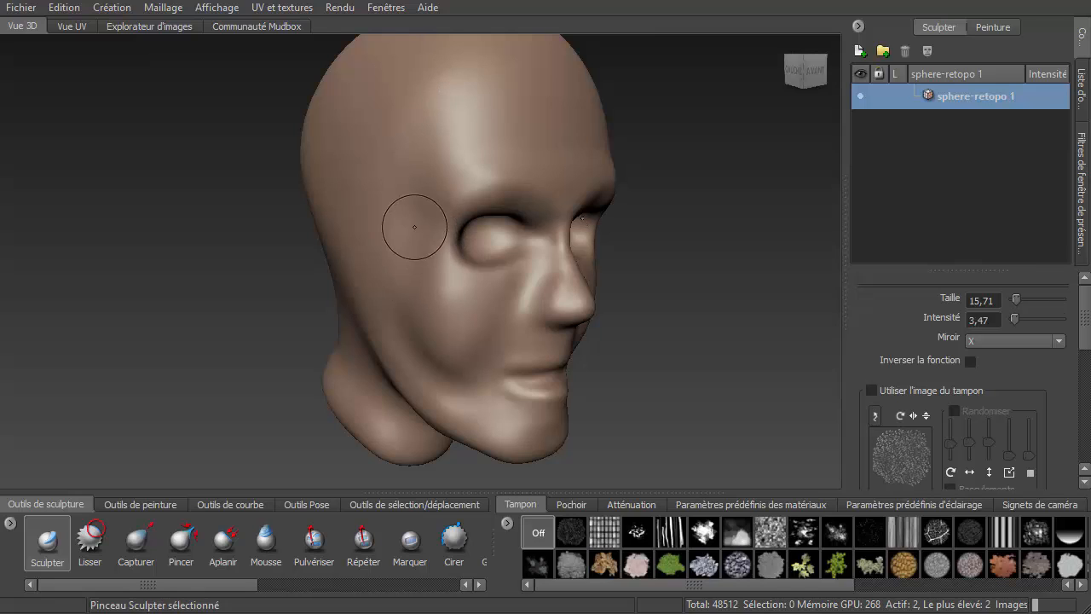
key("shift")
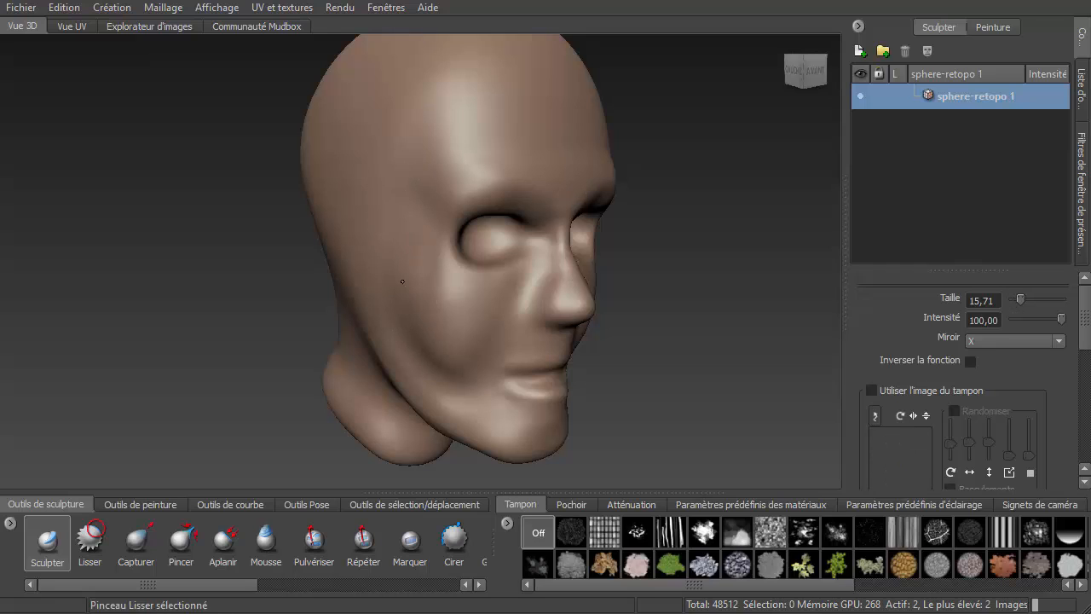
key("shift")
key("shift")
- Subdivide the mesh to a new level 3 and display the wireframe over the head
mouse_move(663, 377)
left_mouse_down("alt")
mouse_move(443, 366)
mouse_move(674, 371)
mouse_move(631, 373)
mouse_move(643, 376)
left_mouse_up("alt")
key("w")
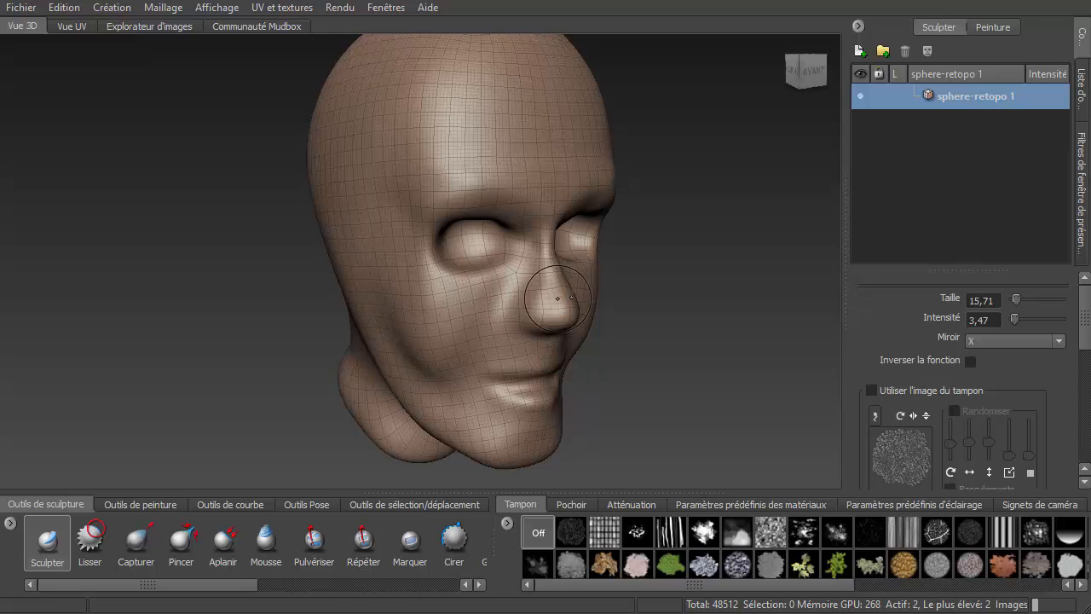
key("w")
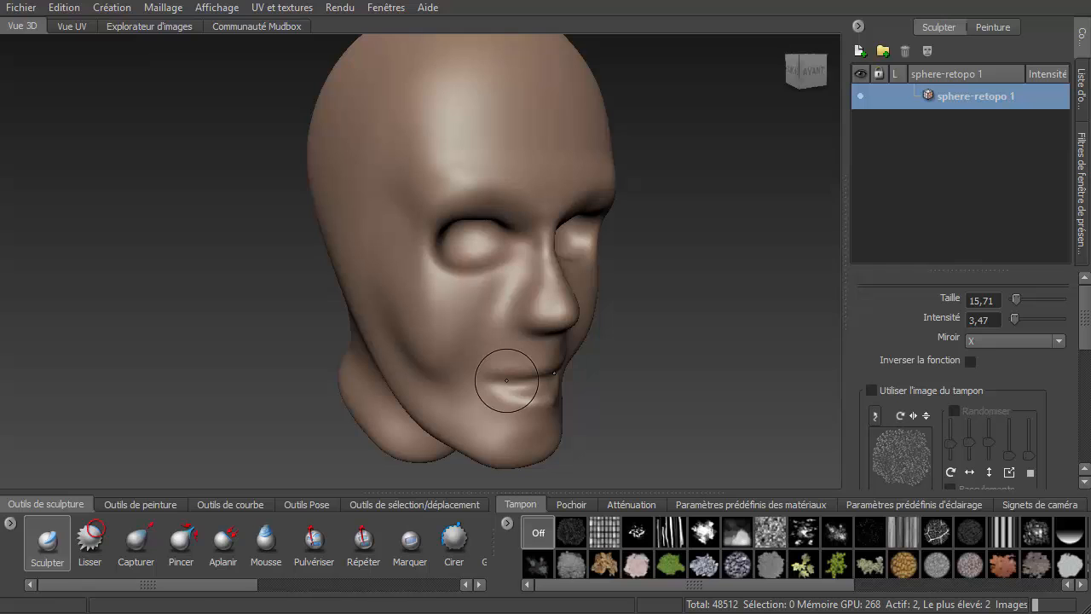
key("shift+d")
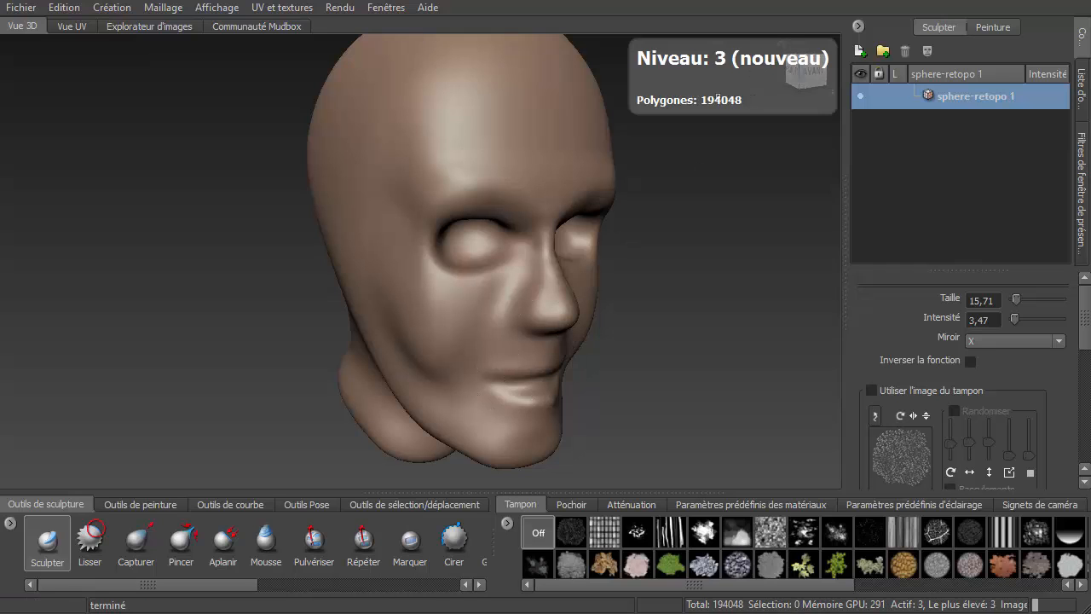
key("w")
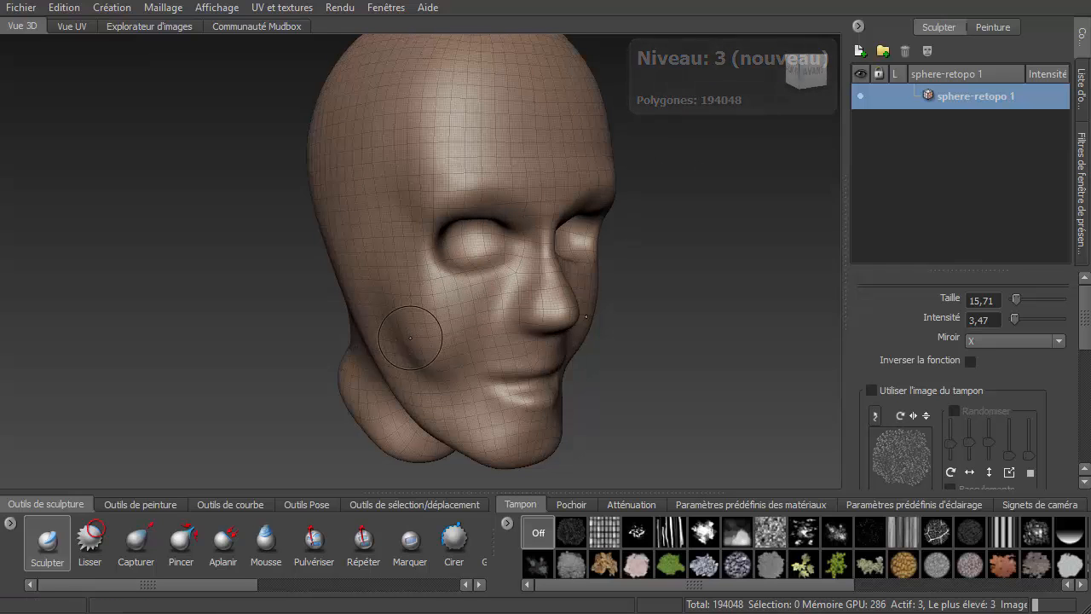
left_click_drag(409, 334, 474, 335, "alt")
scroll(474, 335, "up", 10)
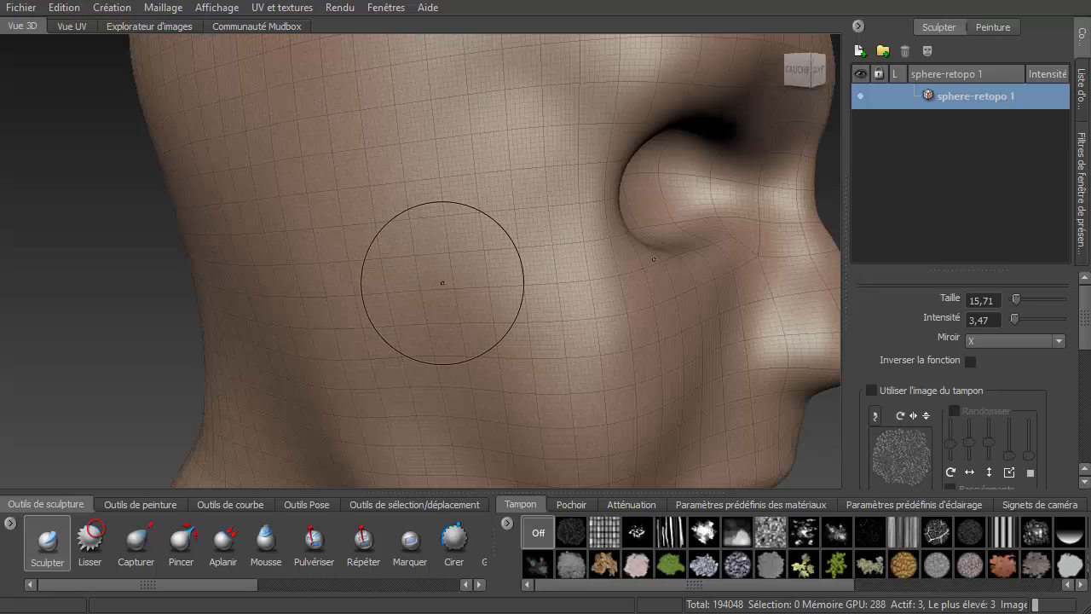
right_click_drag(676, 256, 555, 253, "alt")
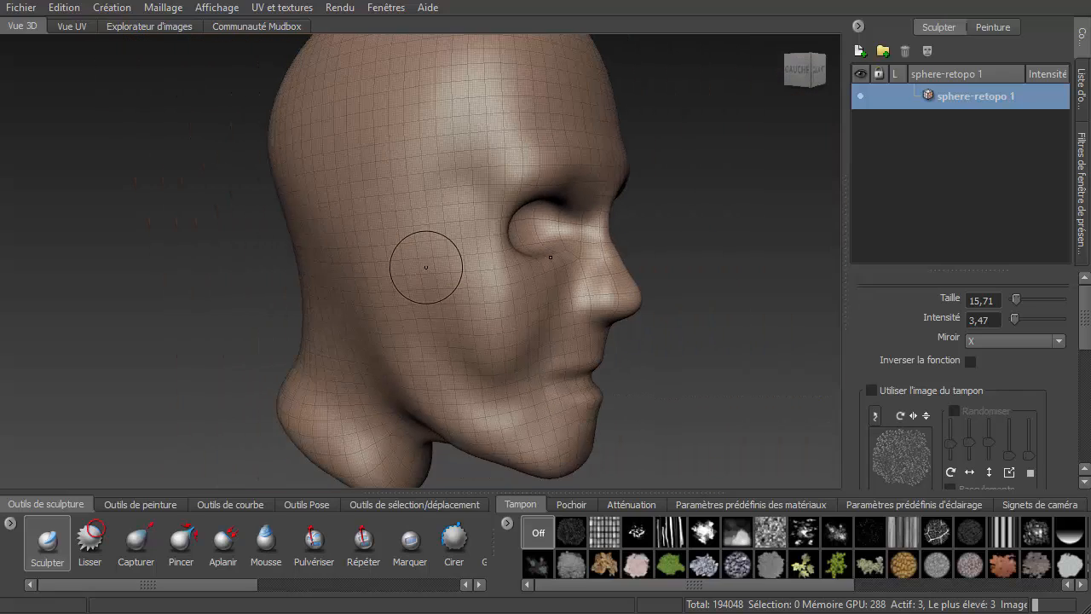
left_click_drag(513, 335, 409, 329, "alt")
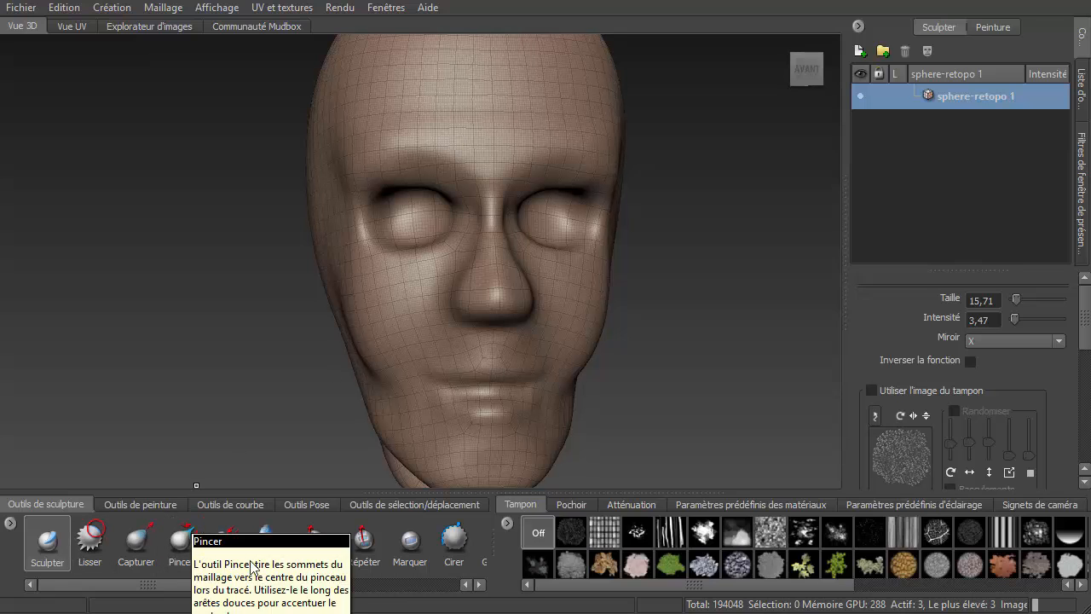
- Switch to the Couteau brush at size 2,84 and cut a trial groove around the nostril with Trait fixe at distance 4
left_click_drag(248, 588, 342, 589)
left_click(387, 545)
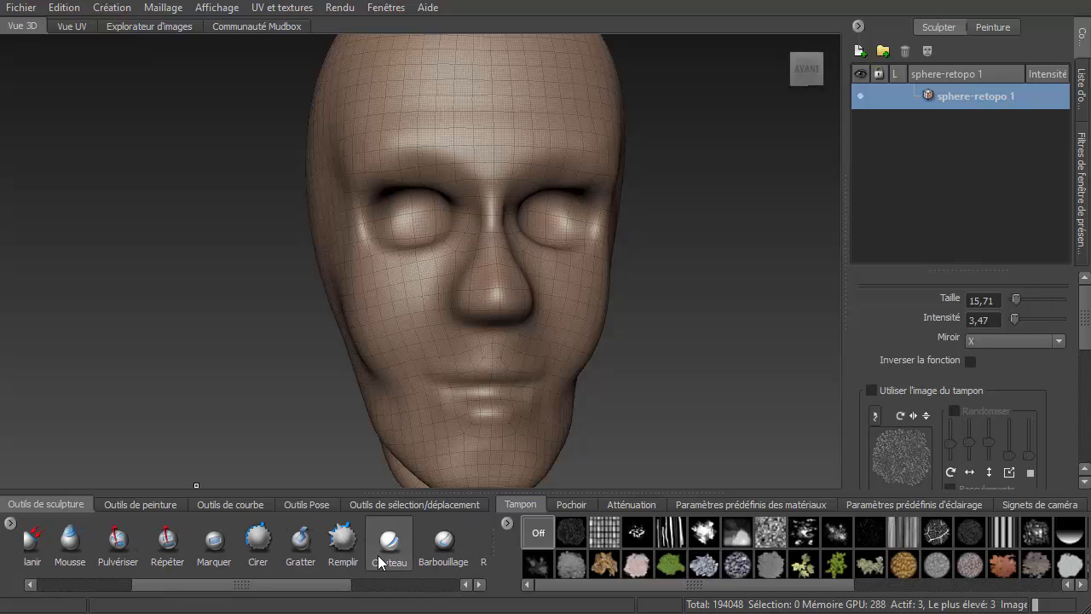
left_click_drag(418, 316, 473, 338, "alt")
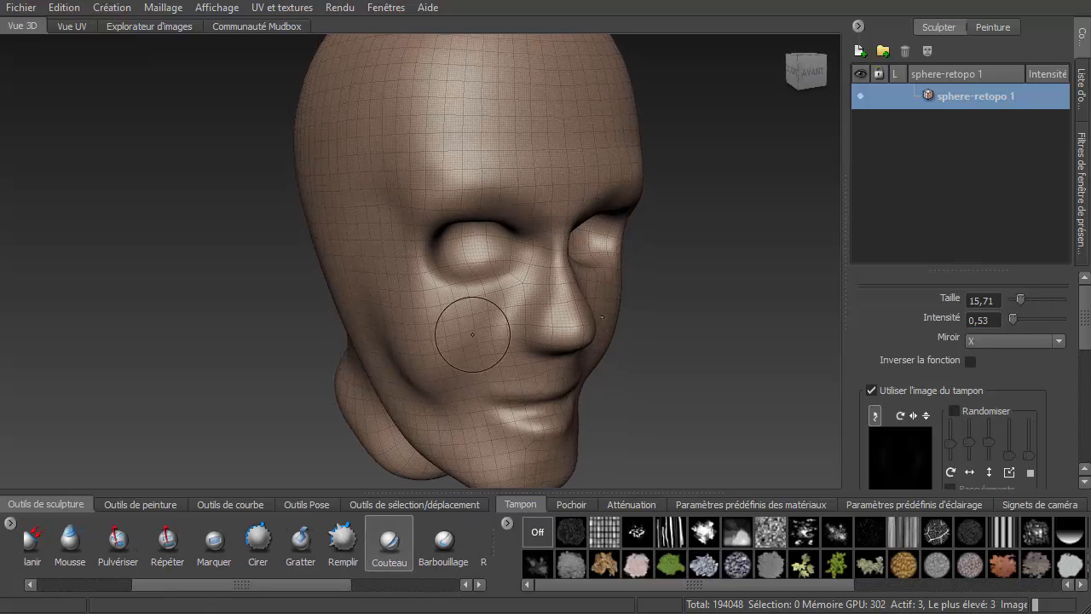
right_click_drag(475, 329, 625, 370, "alt")
mouse_move(625, 370)
left_mouse_down("alt")
mouse_move(529, 273)
mouse_move(455, 253)
left_mouse_up("alt")
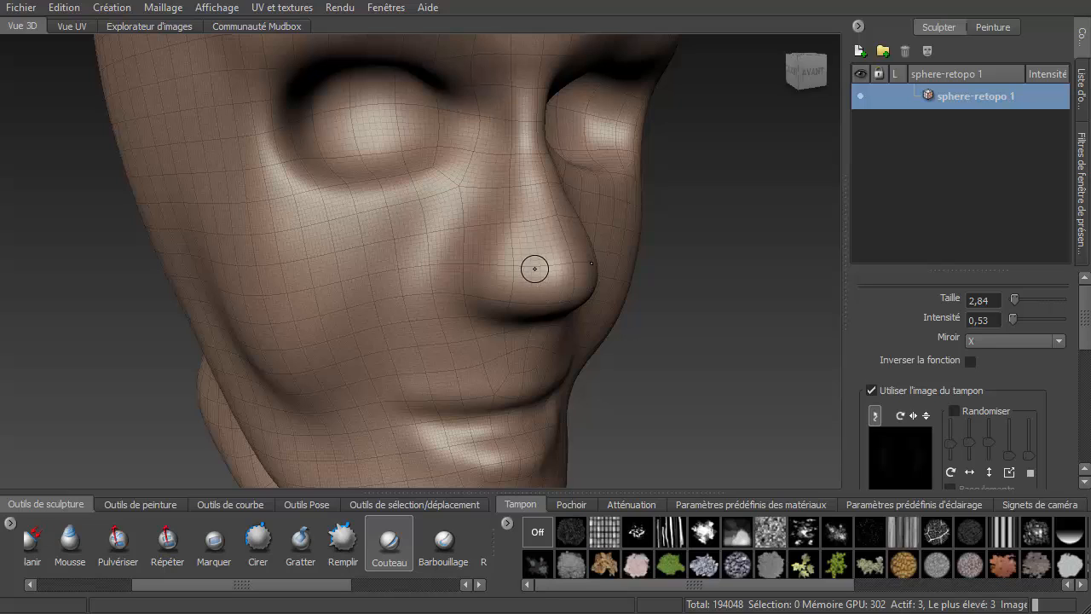
left_click_drag(1084, 323, 1083, 431)
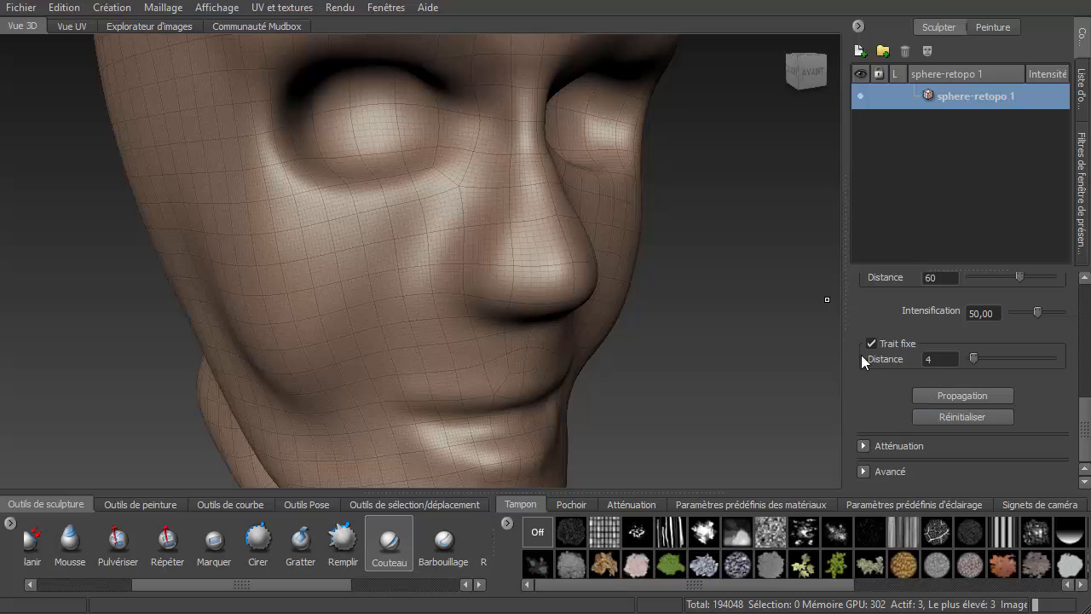
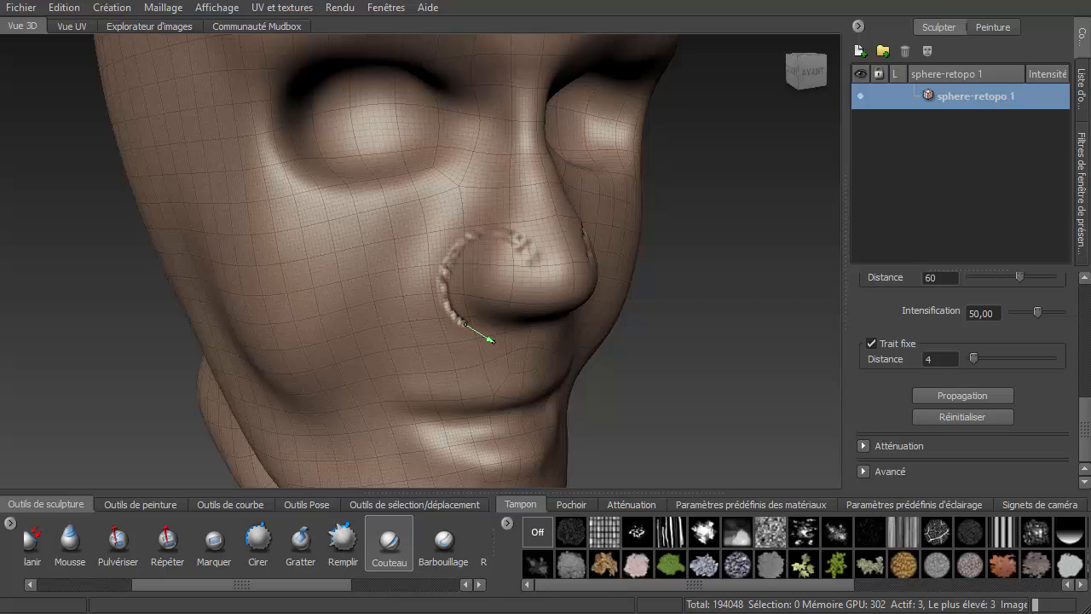
- Undo the trial groove, set the Espacement du tampon distance to 0, and cut a continuous groove around the nostril to below the nose
left_click_drag(1085, 439, 1073, 387)
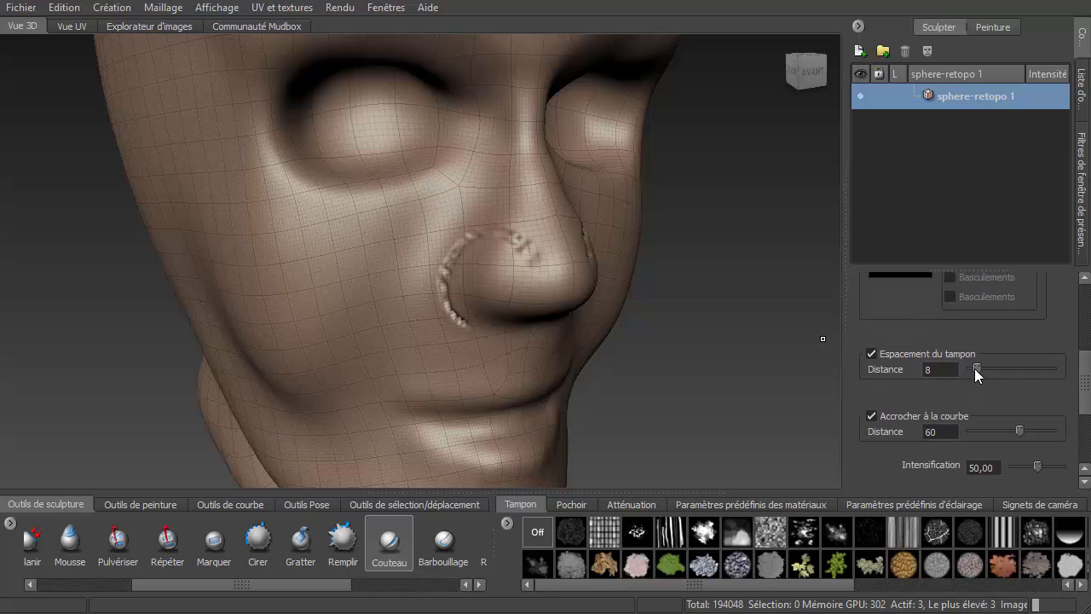
key("ctrl+z")
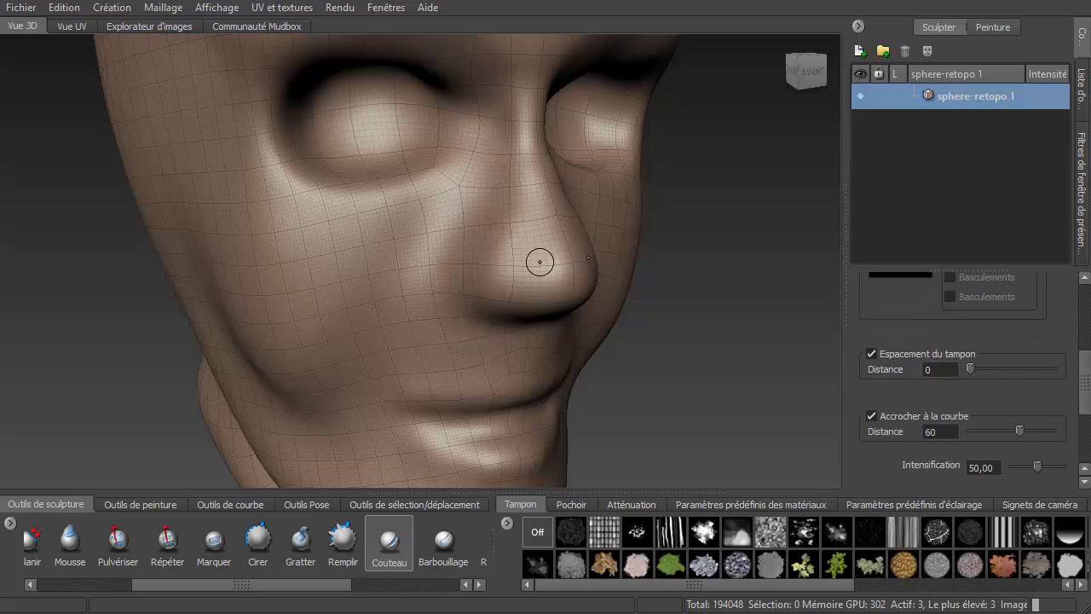
left_click_drag(522, 223, 465, 219)
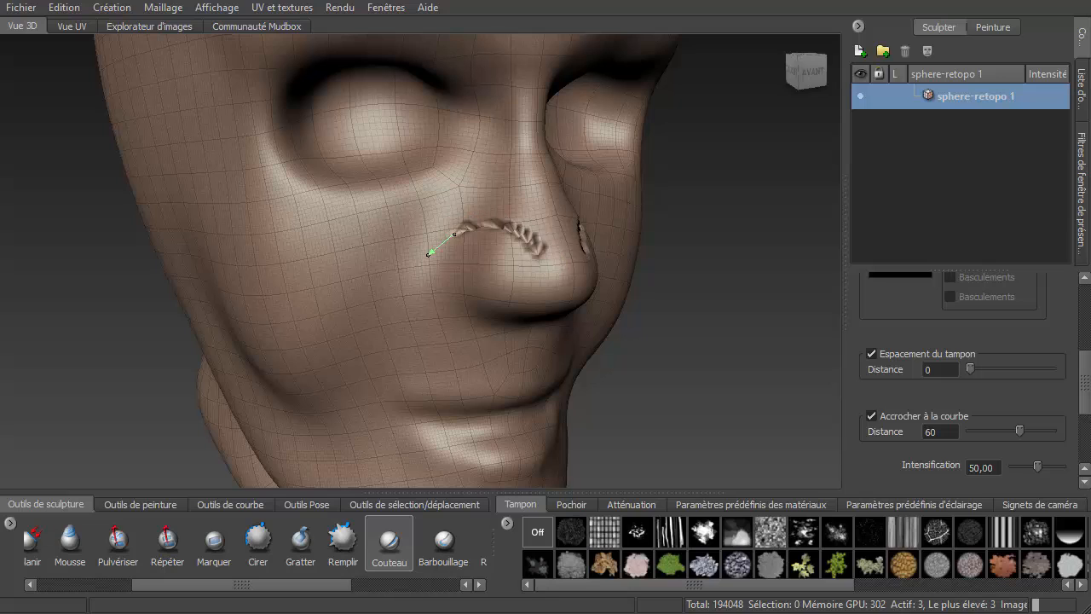
left_click_drag(430, 254, 431, 323)
left_click_drag(489, 344, 541, 331)
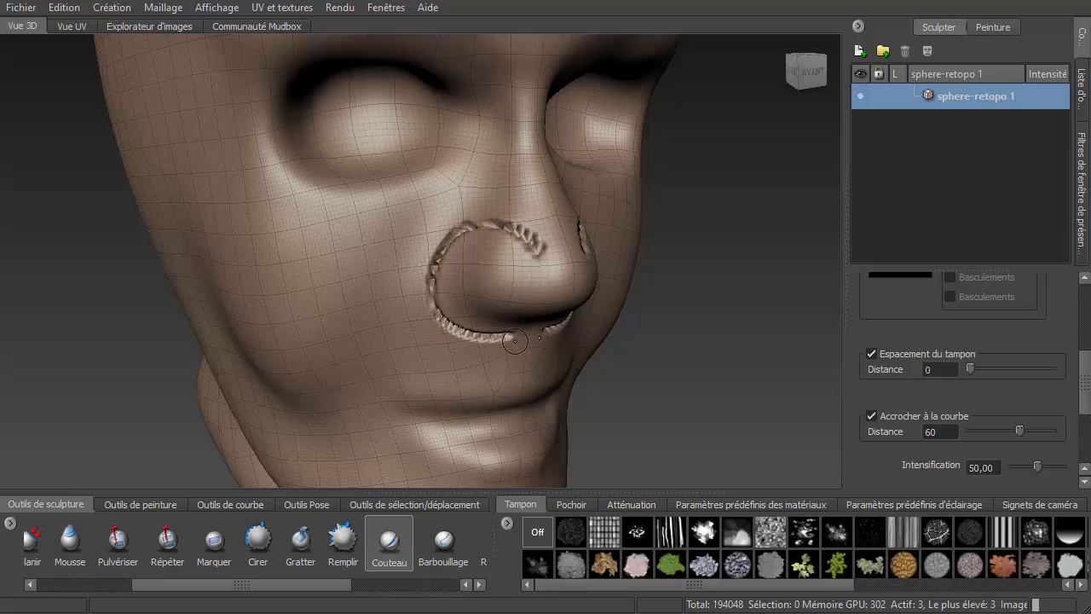
- Smooth the groove around the nostril and under the nose with a larger brush, keeping the mesh at level 3
left_click_drag(448, 365, 448, 356)
mouse_move(516, 243)
left_mouse_down("shift")
mouse_move(448, 242)
mouse_move(436, 308)
mouse_move(473, 339)
mouse_move(500, 338)
left_mouse_up("shift")
left_click_drag(542, 254, 520, 230, "shift")
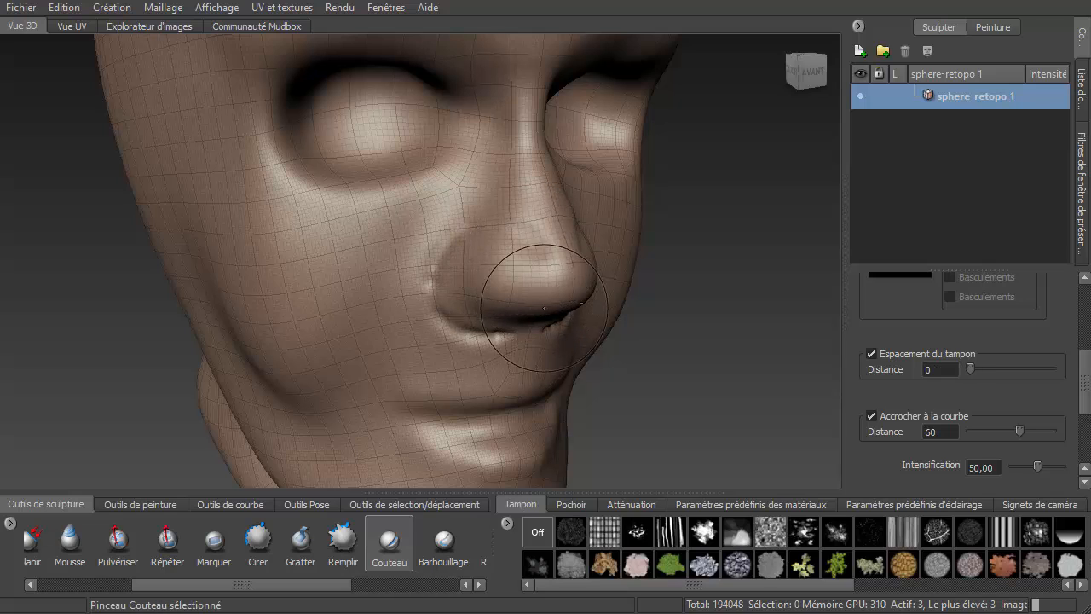
left_click_drag(433, 277, 432, 292, "shift")
left_click_drag(455, 338, 492, 342, "shift")
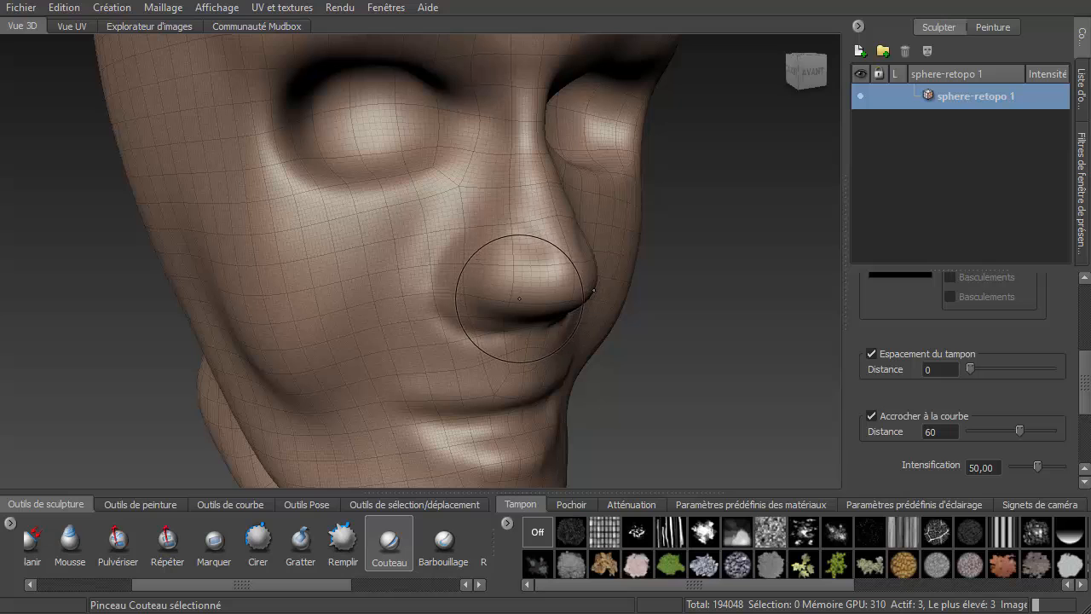
key("Page_Up")
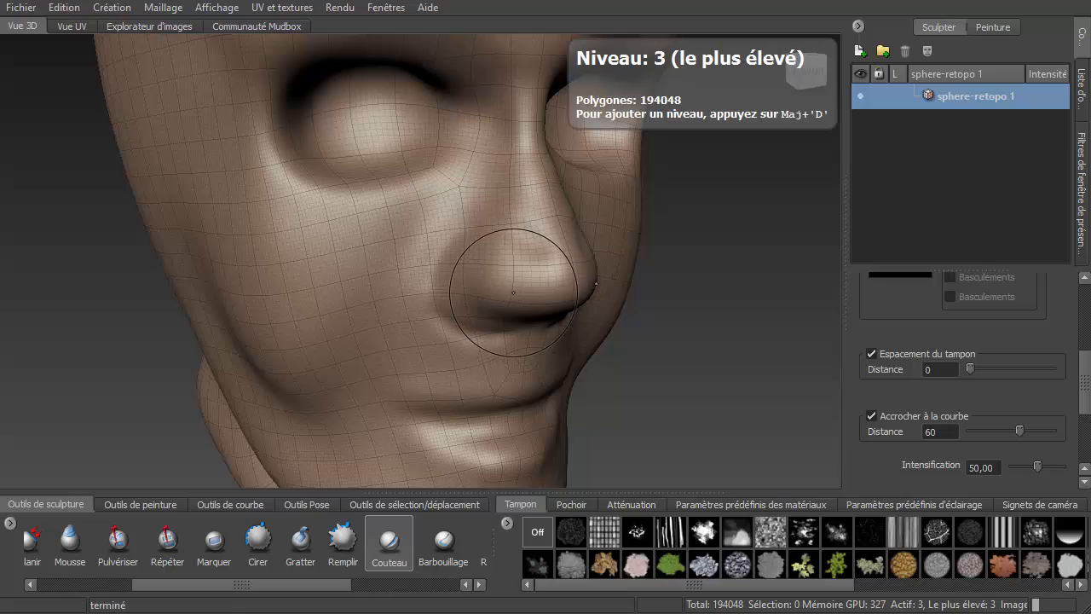
left_click_drag(500, 377, 421, 357, "alt")
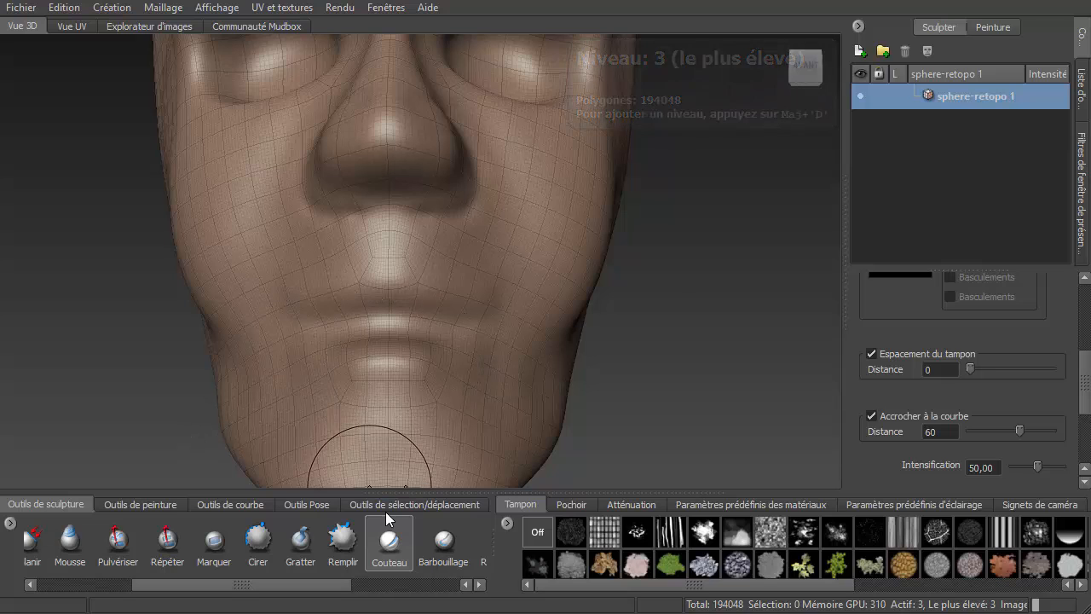
- Try to cut a mouth line between the lips with the Couteau brush, undoing each trial cut
mouse_move(316, 341)
left_mouse_down()
mouse_move(304, 329)
mouse_move(529, 318)
left_mouse_up()
key("ctrl+z")
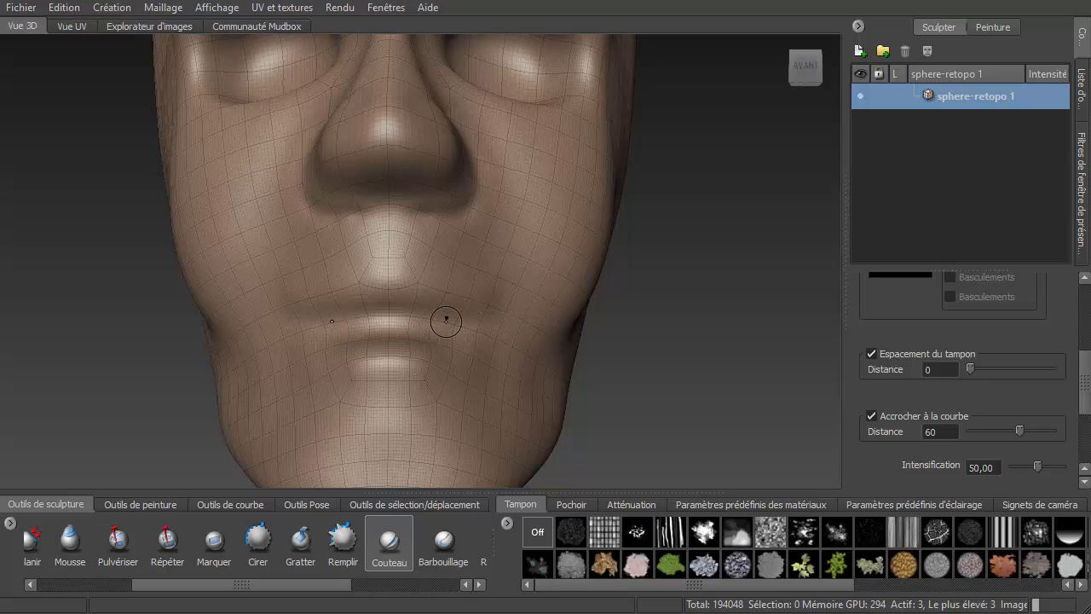
mouse_move(299, 330)
left_mouse_down()
mouse_move(469, 326)
mouse_move(485, 340)
left_mouse_up()
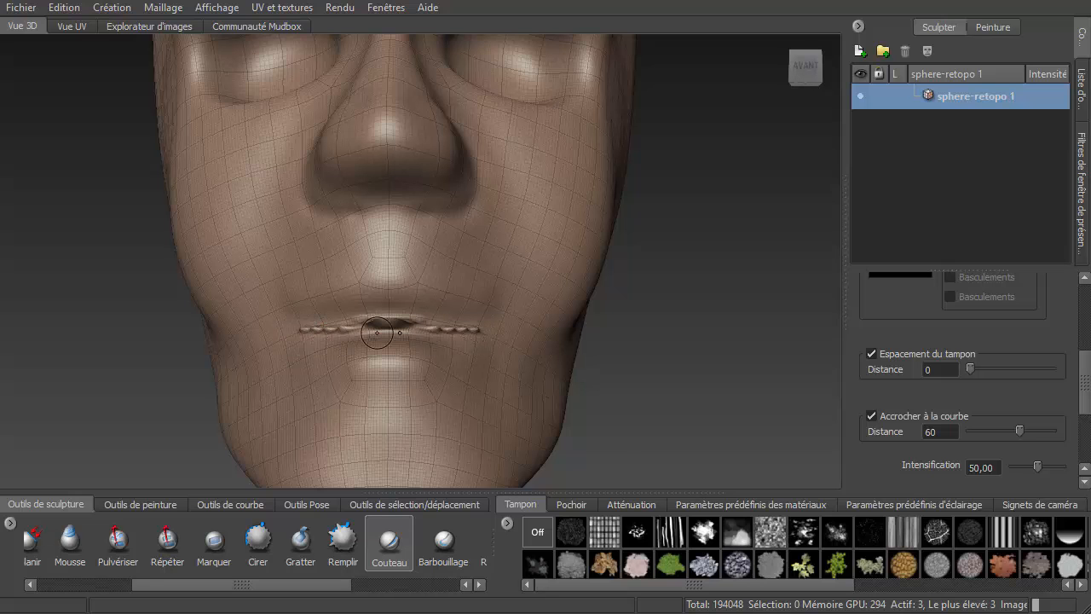
left_click_drag(377, 332, 520, 355, "alt")
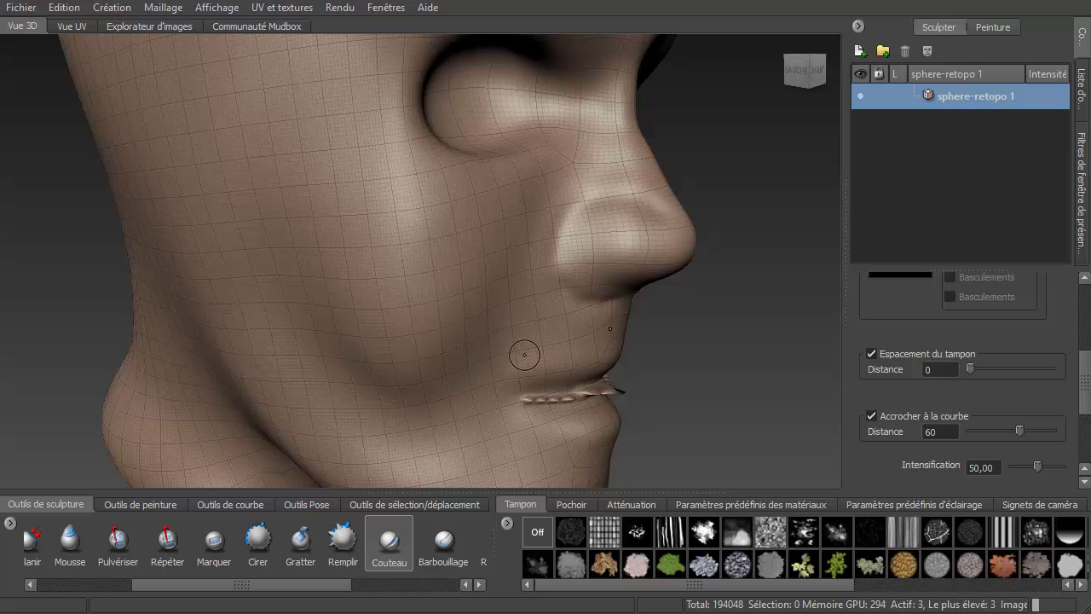
key("ctrl+z")
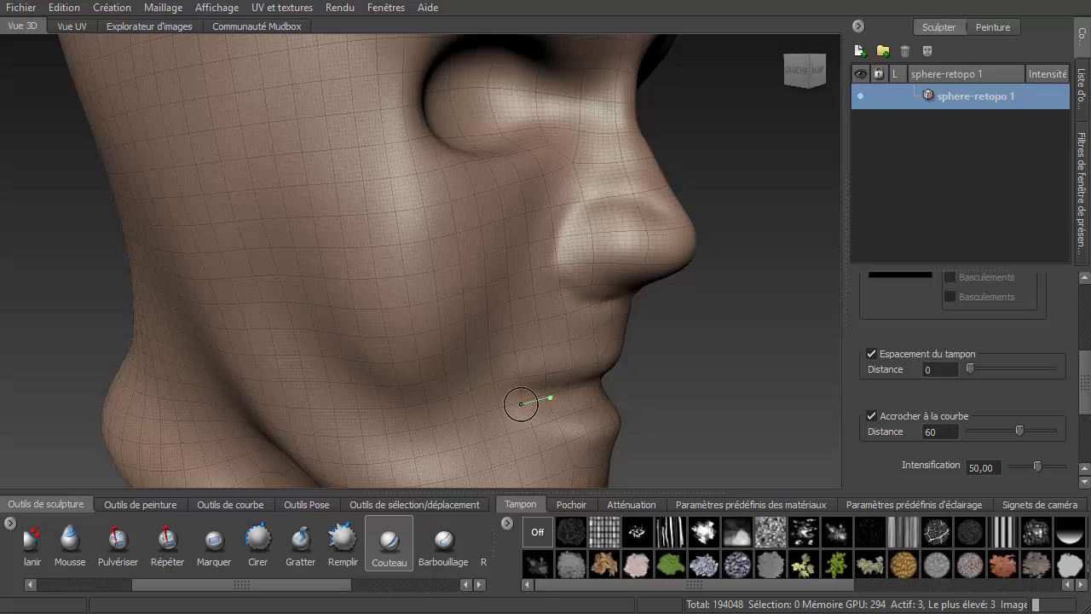
left_click_drag(635, 367, 430, 400, "alt")
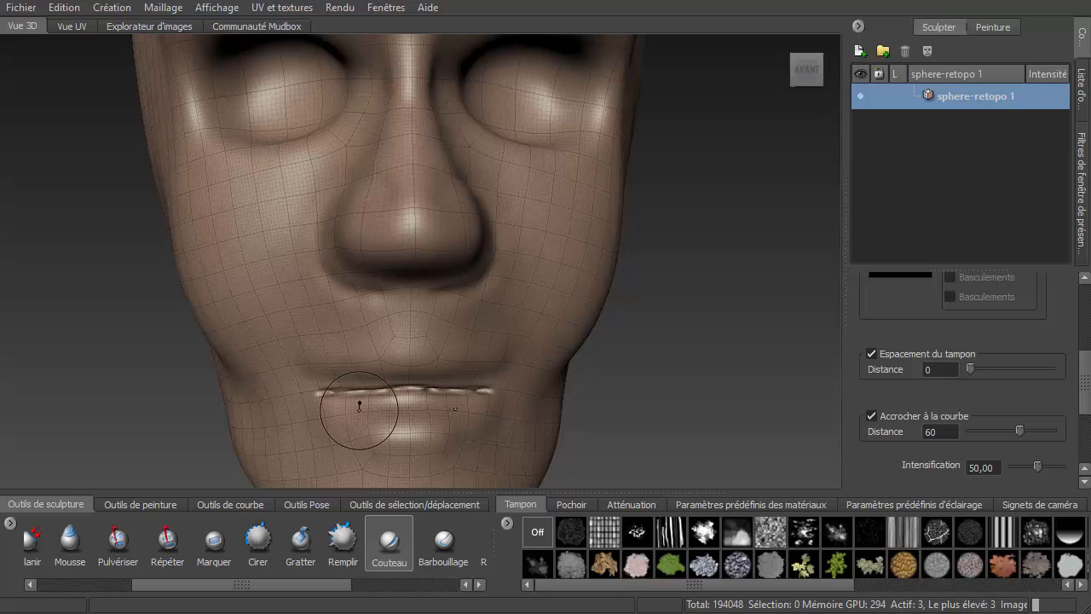
key("ctrl+z")
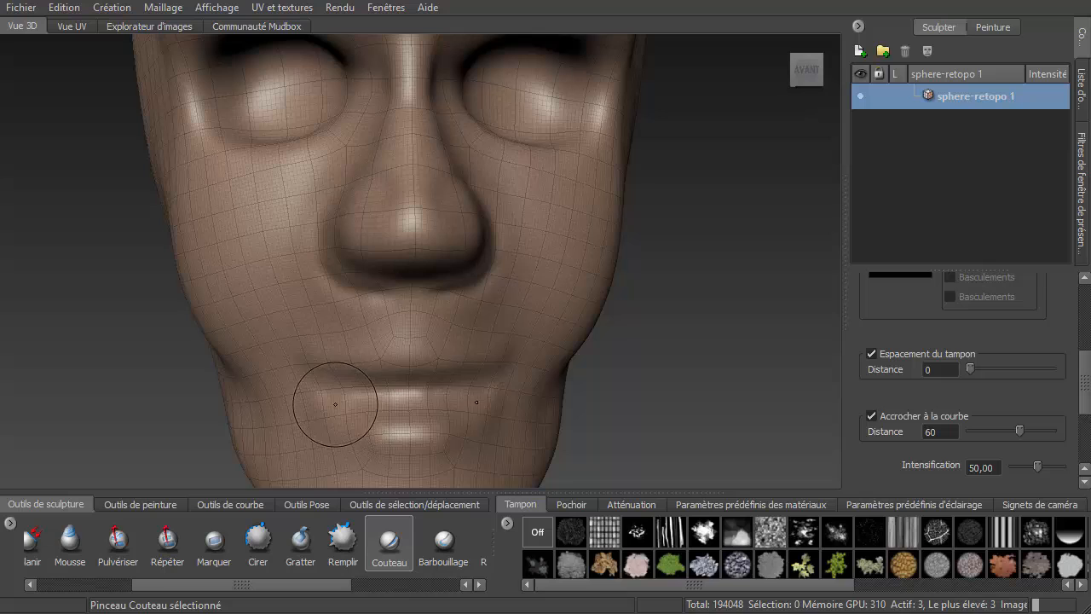
- Switch to the Sculpter brush and hollow out both nostril openings under the nose with mirrored strokes
left_click_drag(378, 349, 433, 298, "alt")
left_click_drag(165, 585, 85, 591)
left_click(45, 546)
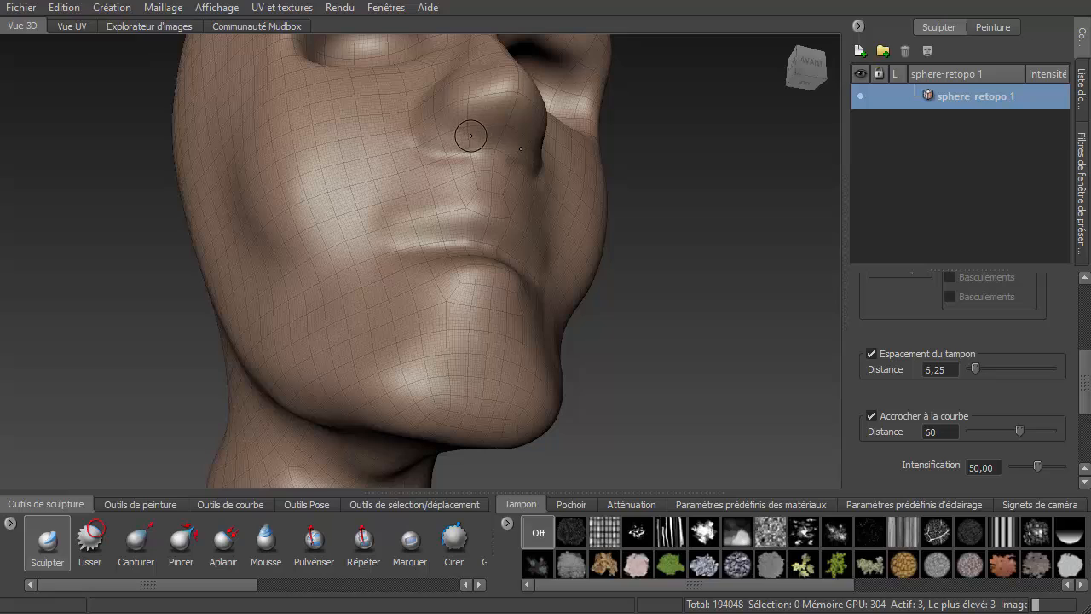
mouse_move(470, 135)
left_mouse_down()
mouse_move(479, 122)
mouse_move(465, 145)
mouse_move(474, 125)
left_mouse_up()
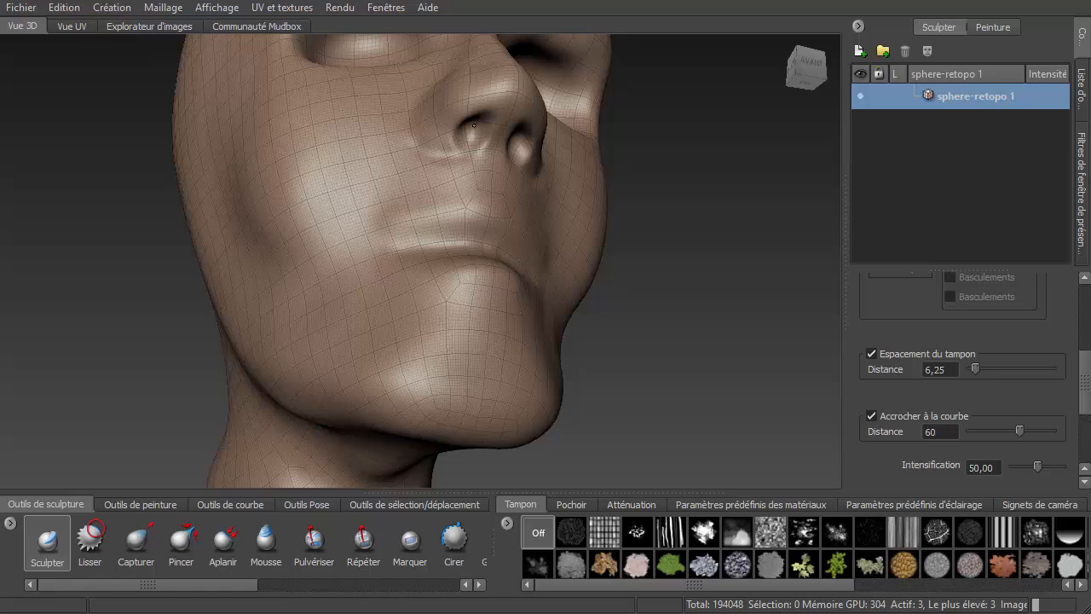
left_click_drag(517, 160, 433, 156, "alt")
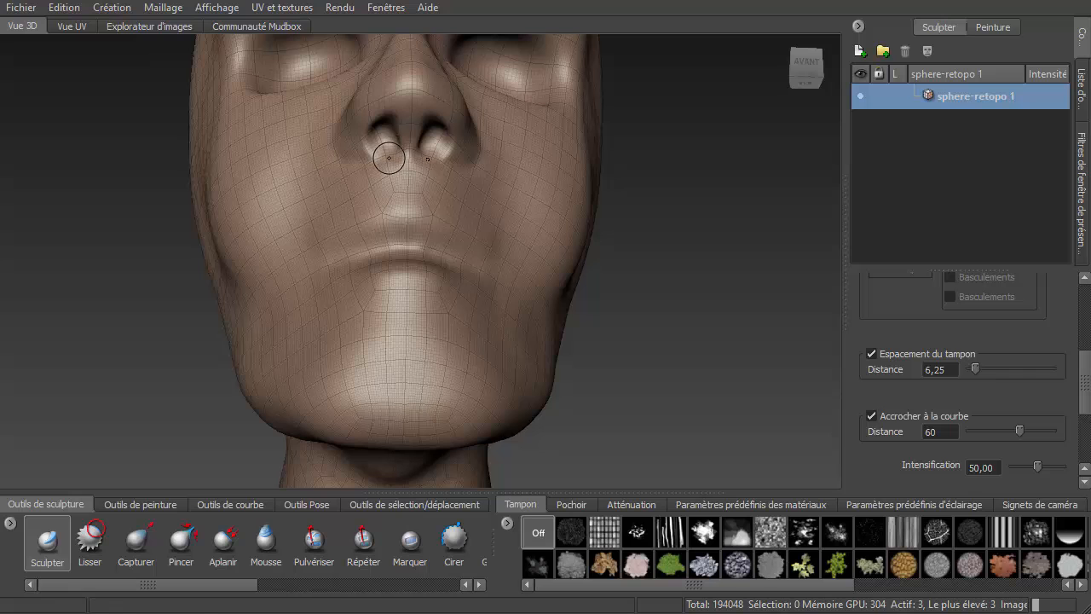
key("shift")
- Sculpt the outer contour of the nostril wing, deepening its crease against the cheek
mouse_move(414, 157)
left_mouse_down("alt")
mouse_move(434, 122)
mouse_move(476, 108)
mouse_move(418, 229)
mouse_move(438, 204)
mouse_move(439, 190)
mouse_move(401, 237)
mouse_move(433, 204)
mouse_move(448, 217)
mouse_move(444, 232)
mouse_move(447, 184)
mouse_move(426, 183)
mouse_move(422, 213)
mouse_move(437, 214)
mouse_move(423, 201)
mouse_move(447, 247)
mouse_move(466, 336)
left_mouse_up("alt")
scroll(419, 230, "up", 3)
key("shift")
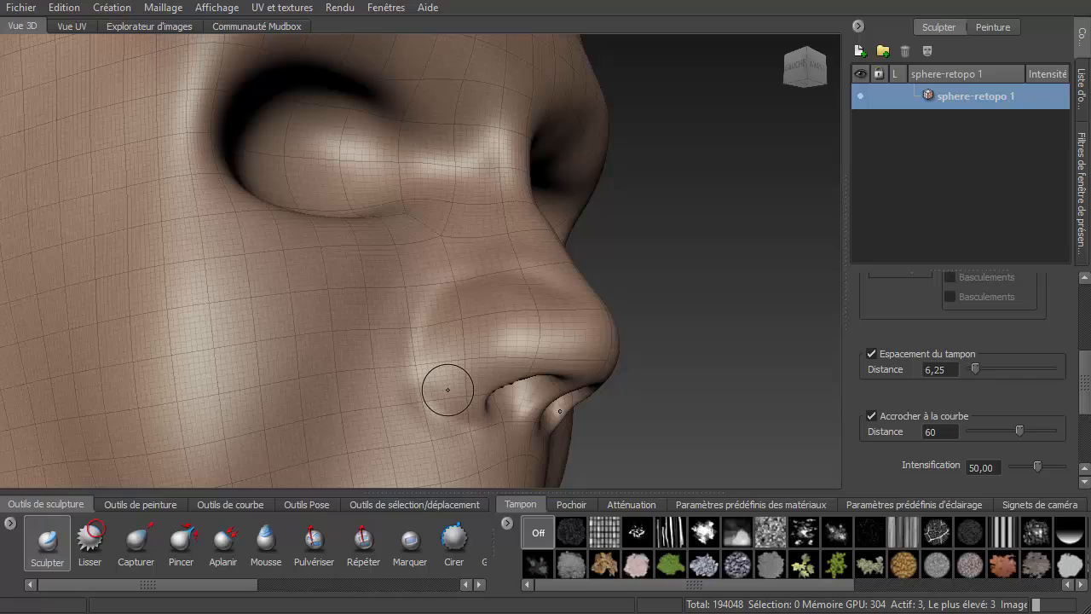
left_click_drag(448, 389, 468, 389)
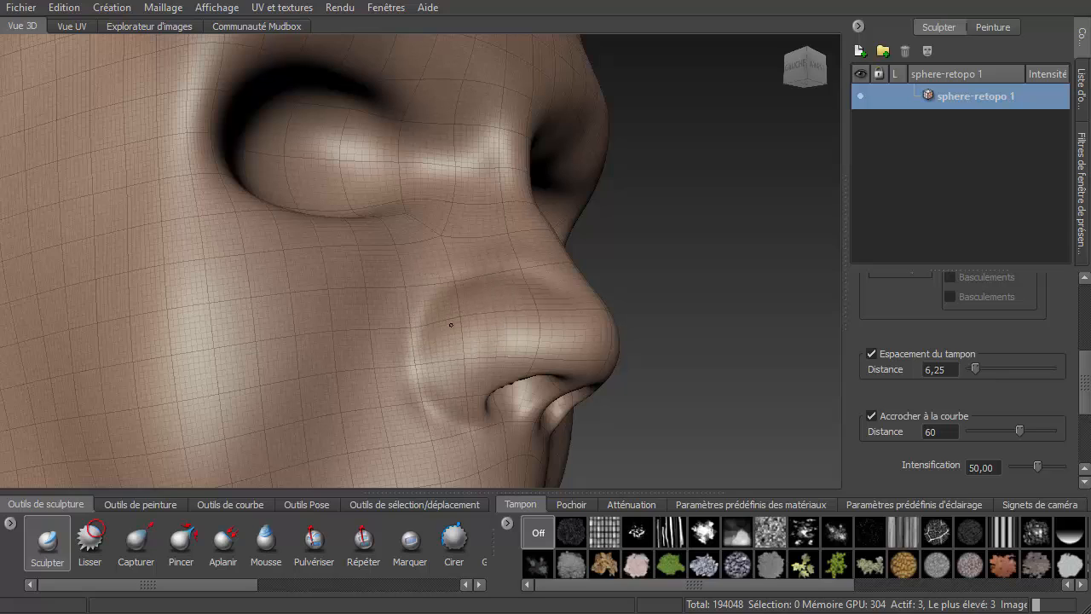
left_click_drag(452, 324, 463, 401)
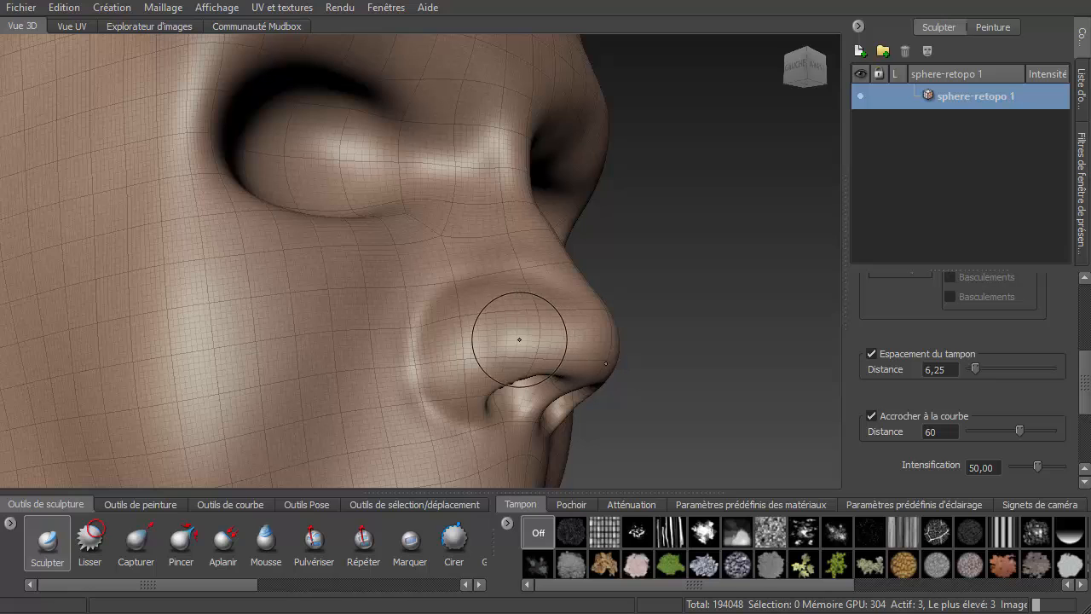
- Reshape the nose tip and wing in profile with the Capturer brush, enlarging the brush to size 22,94
left_click_drag(570, 302, 658, 352, "alt")
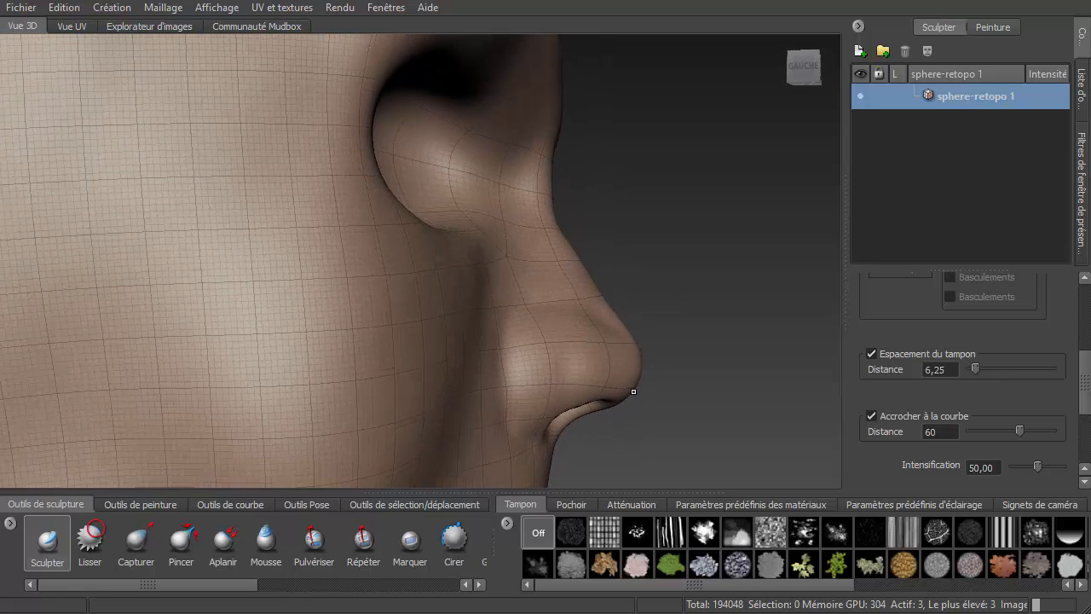
left_click(135, 541)
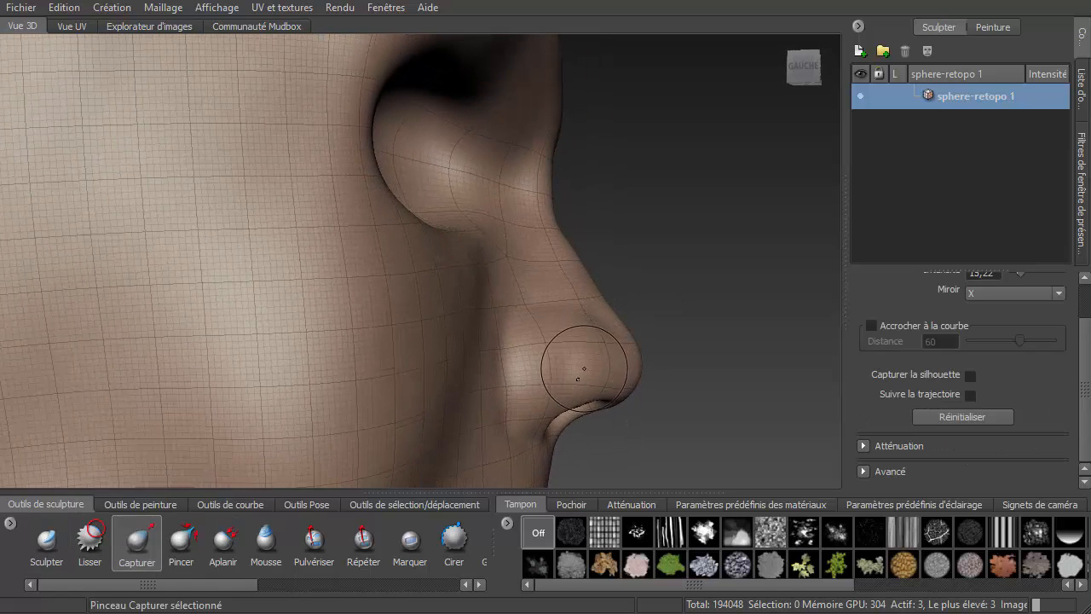
left_click_drag(583, 369, 638, 364)
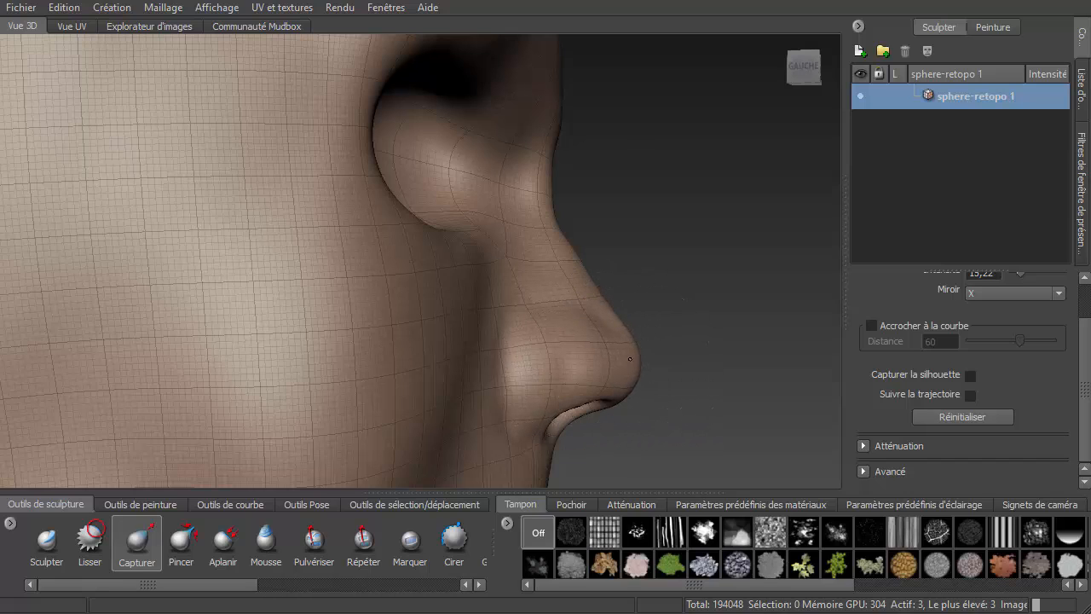
mouse_move(611, 368)
left_mouse_down()
mouse_move(631, 369)
mouse_move(610, 327)
left_mouse_up()
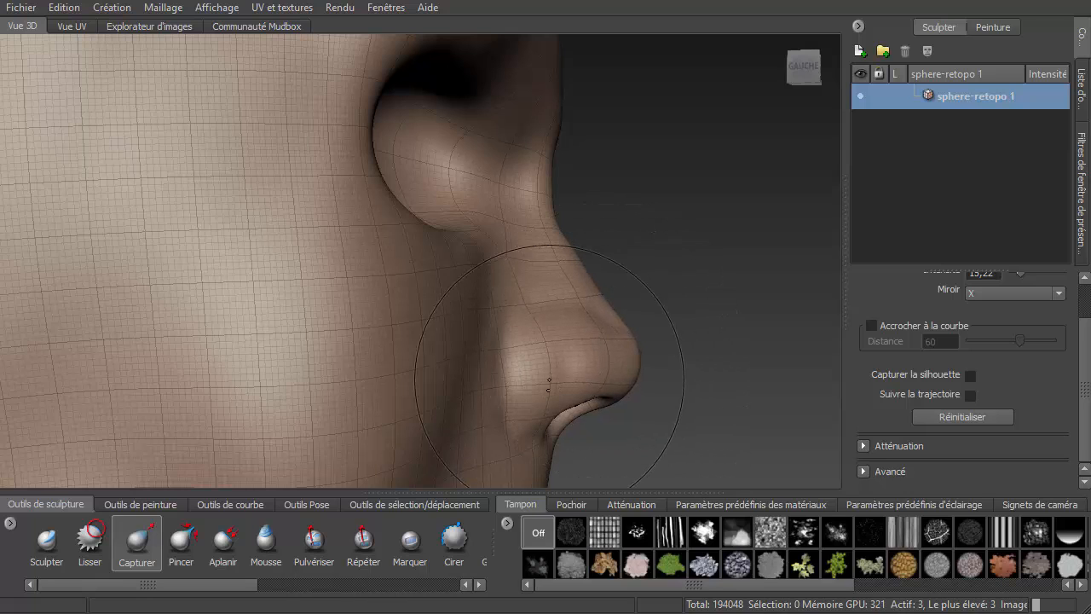
mouse_move(543, 376)
left_mouse_down()
mouse_move(579, 368)
mouse_move(565, 367)
left_mouse_up()
key("shift")
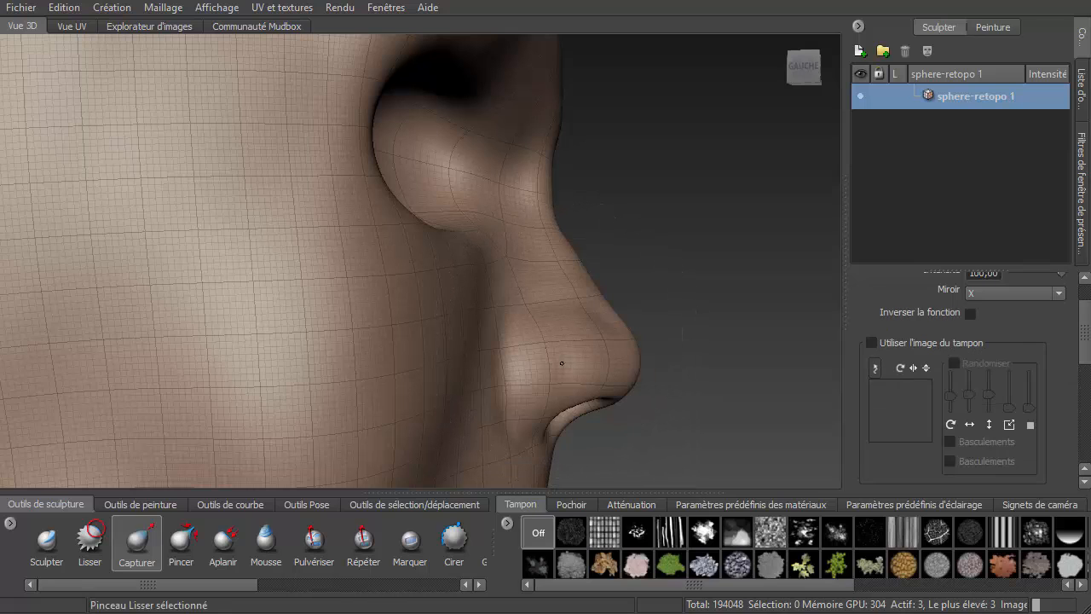
key("shift")
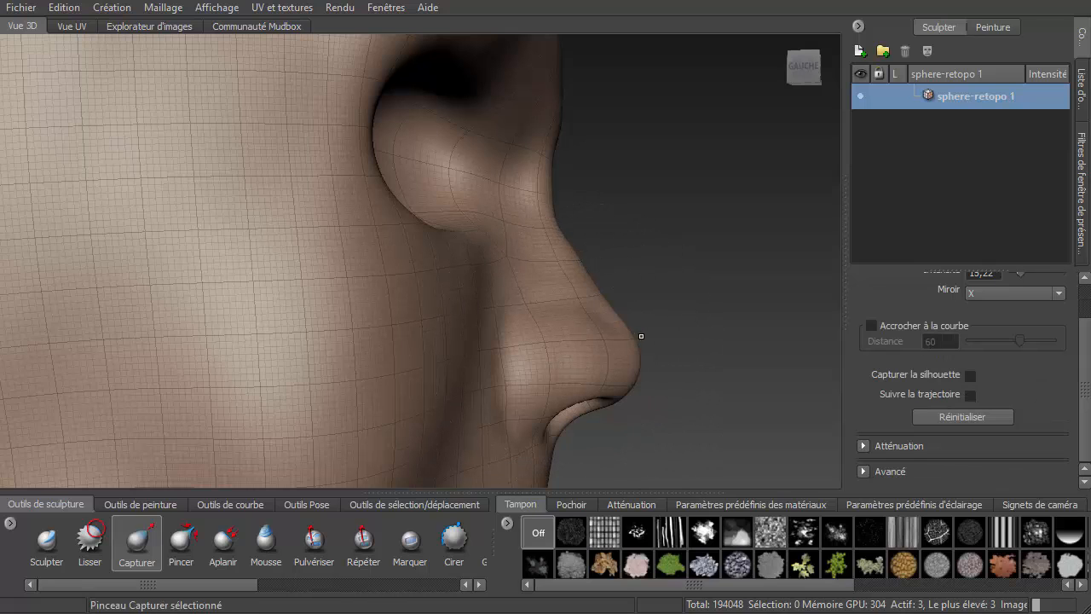
- Pull the nose tip slightly forward in profile with the Capturer brush and smooth the side of the nose
mouse_move(617, 229)
left_mouse_down("alt")
mouse_move(544, 231)
mouse_move(567, 224)
left_mouse_up("alt")
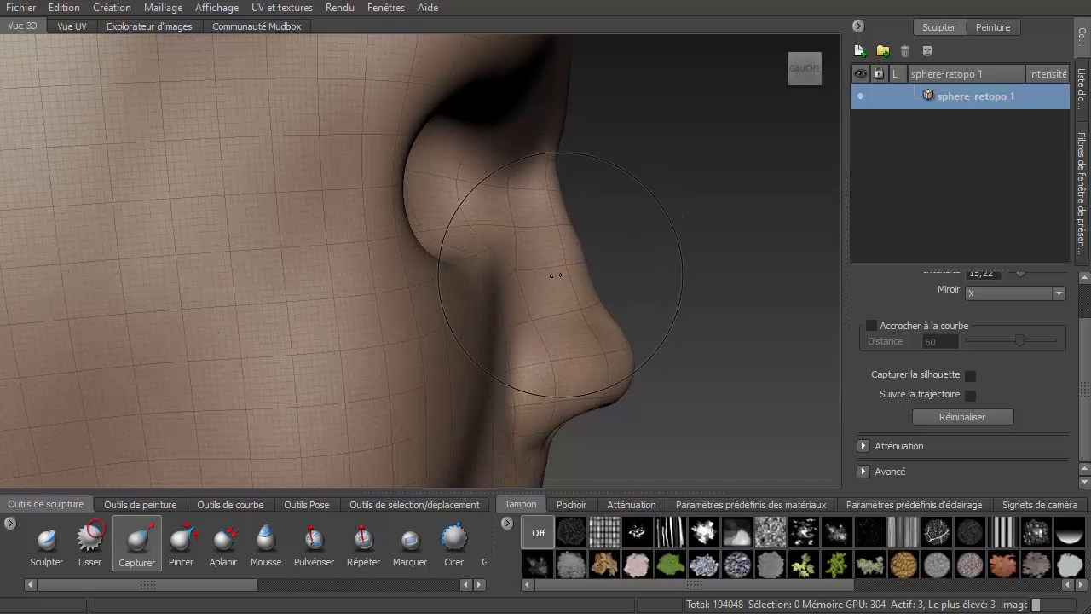
left_click_drag(630, 354, 640, 358)
left_click_drag(747, 333, 586, 329, "alt")
scroll(587, 329, "up", 3)
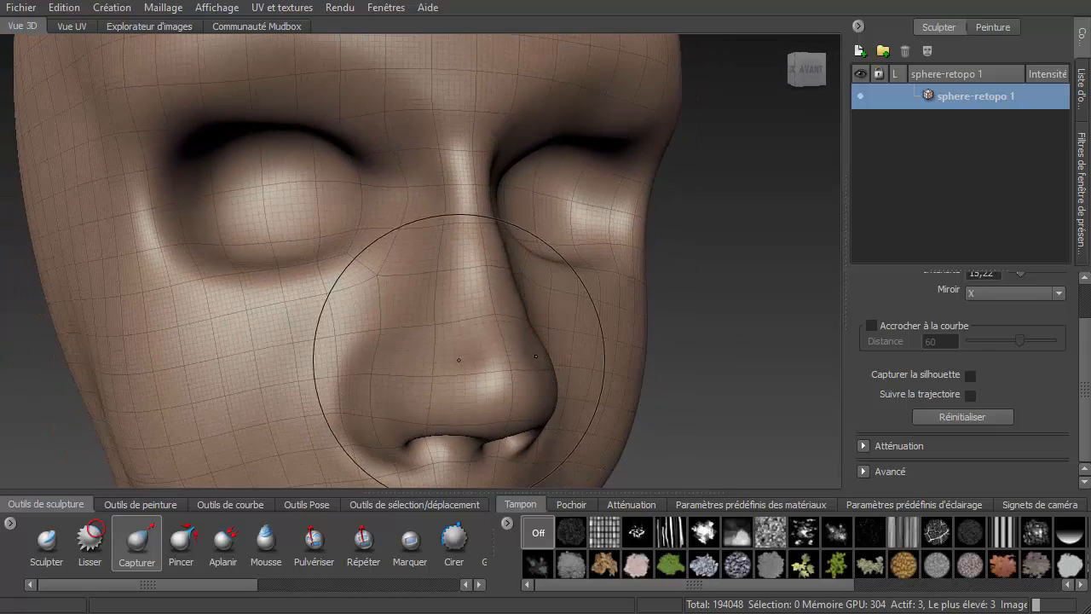
key("shift")
key("shift")
key("shift")
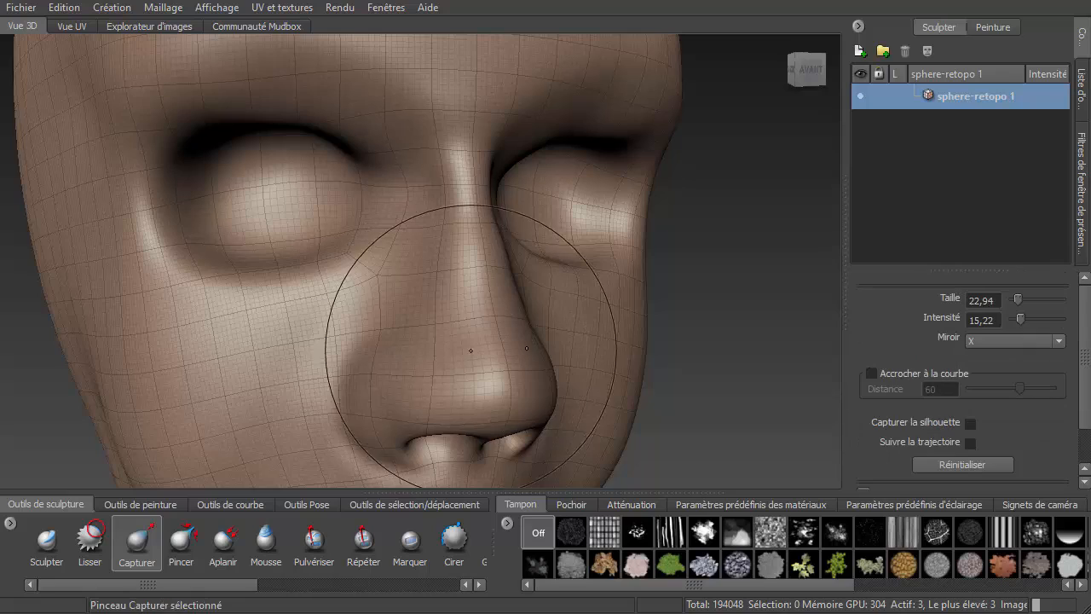
- Push the nostril wings inward with the Capturer brush to narrow the base of the nose
scroll(482, 356, "down", 5)
left_click_drag(491, 355, 377, 361, "alt")
scroll(401, 350, "up", 4)
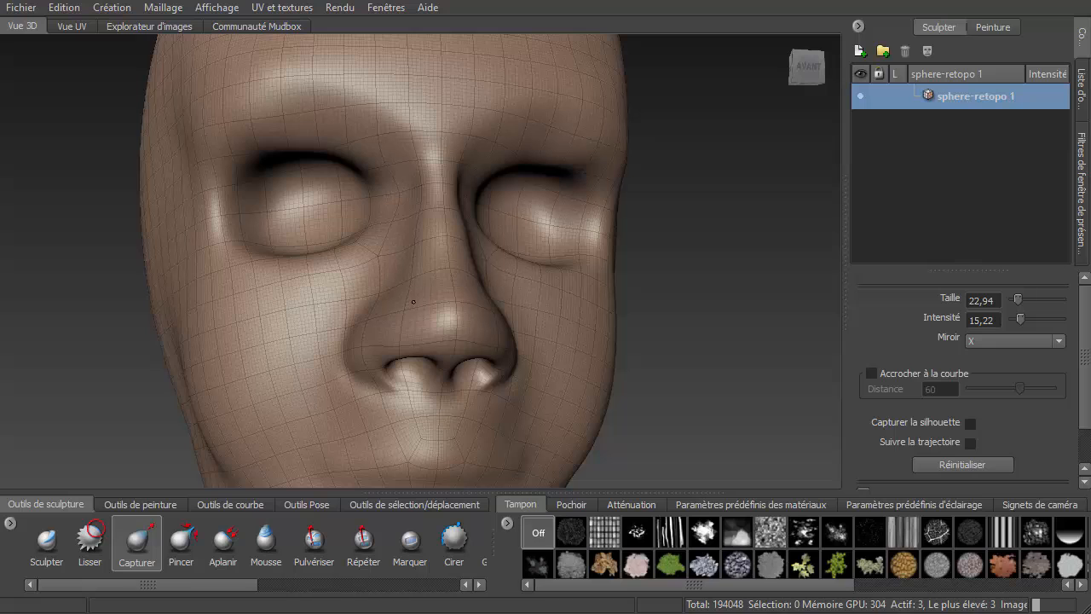
left_click_drag(341, 360, 376, 358)
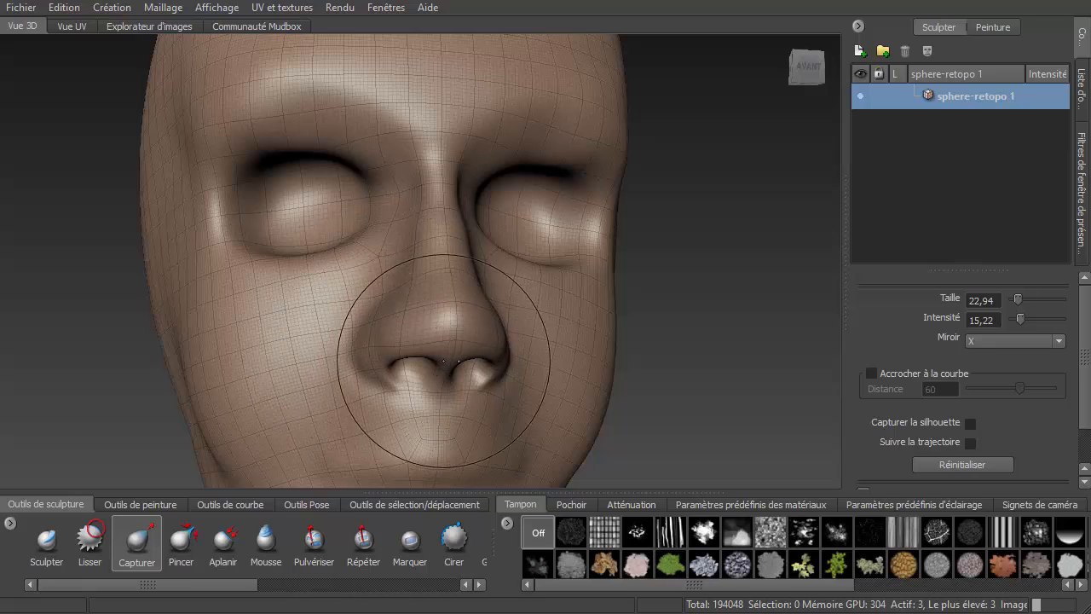
- Drop the mesh to subdivision level 2, switch to the Sculpter brush, and return to level 3
mouse_move(653, 313)
left_mouse_down("alt")
mouse_move(708, 315)
mouse_move(633, 306)
left_mouse_up("alt")
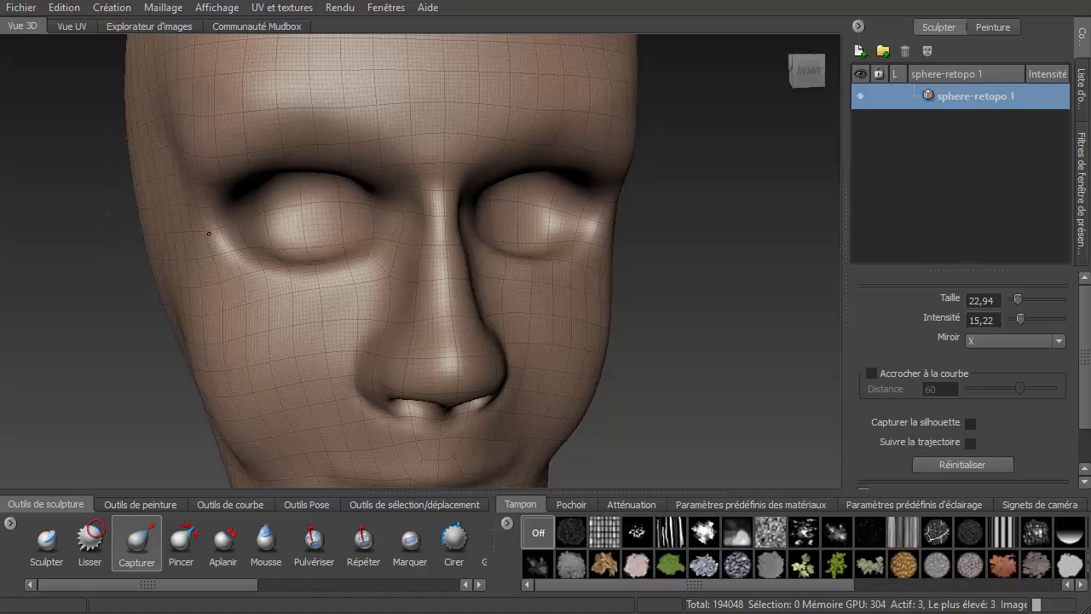
key("Page_Down")
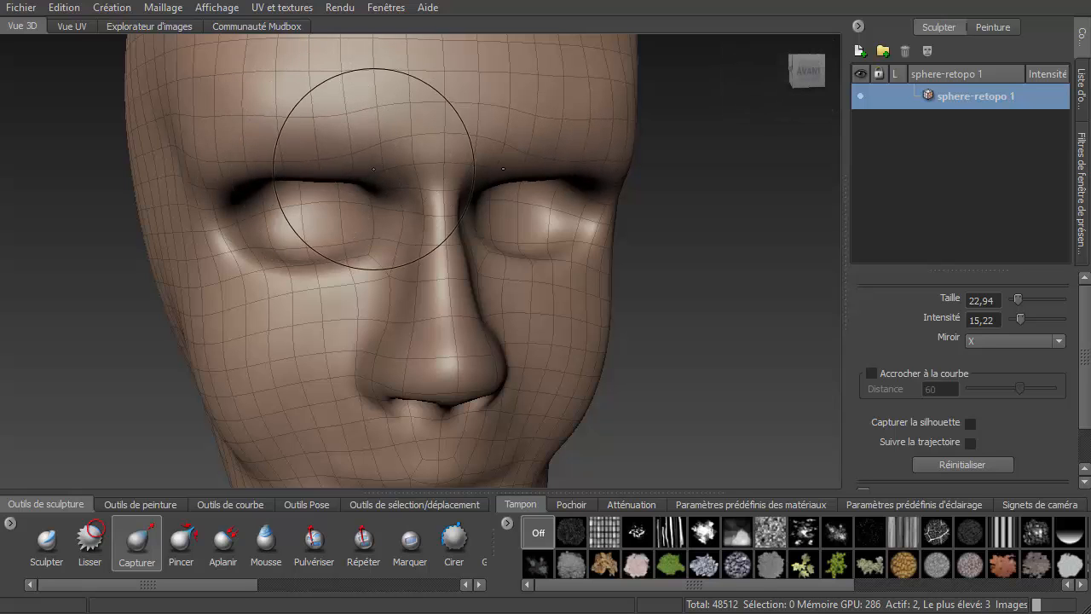
mouse_move(465, 180)
left_mouse_down("alt")
mouse_move(507, 136)
mouse_move(438, 195)
left_mouse_up("alt")
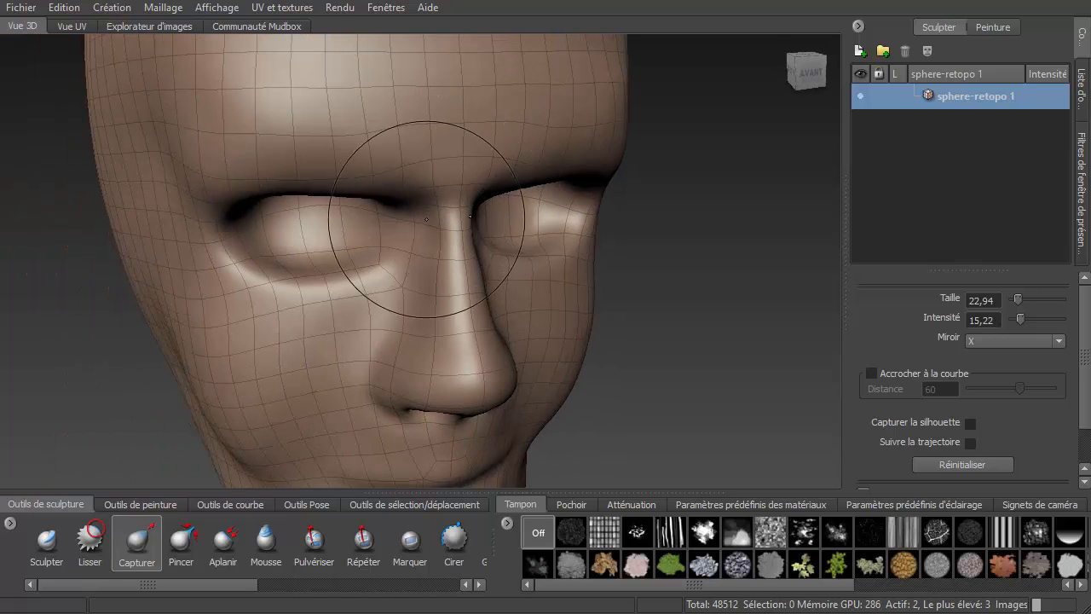
left_click(48, 541)
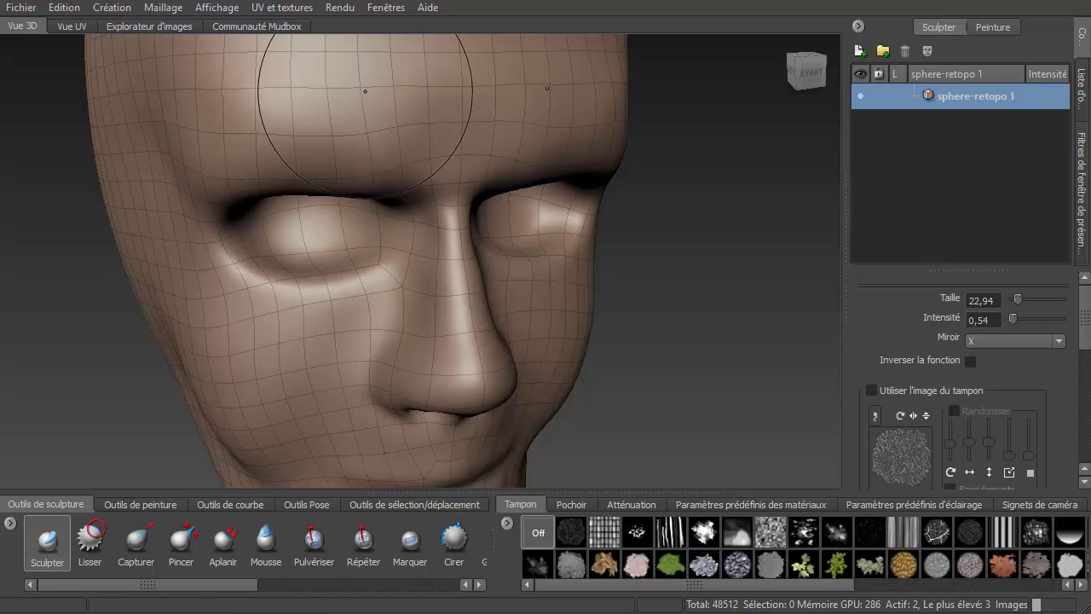
key("shift")
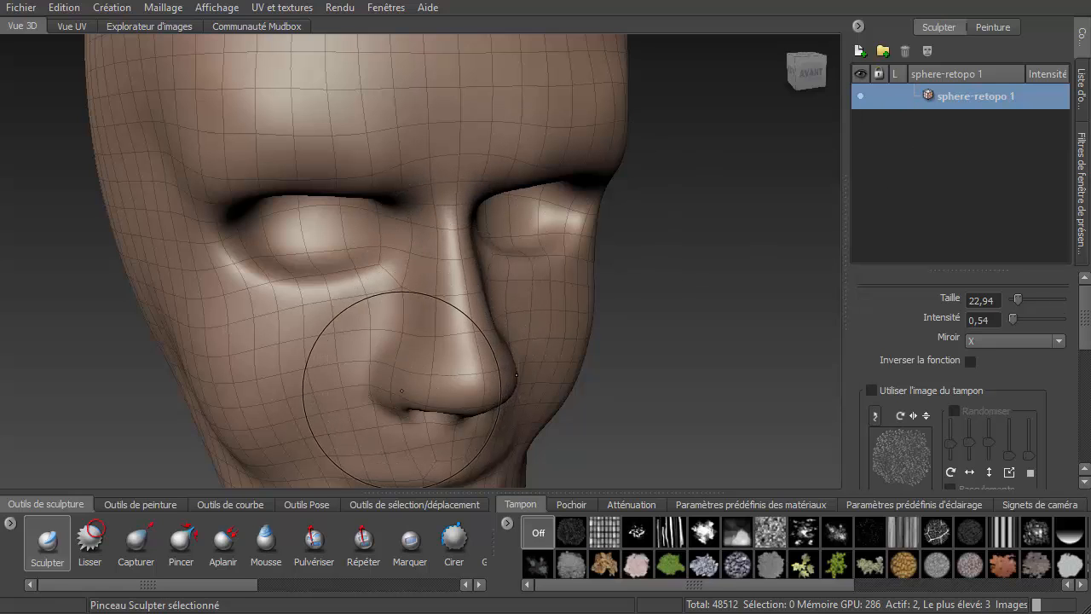
key("shift+d")
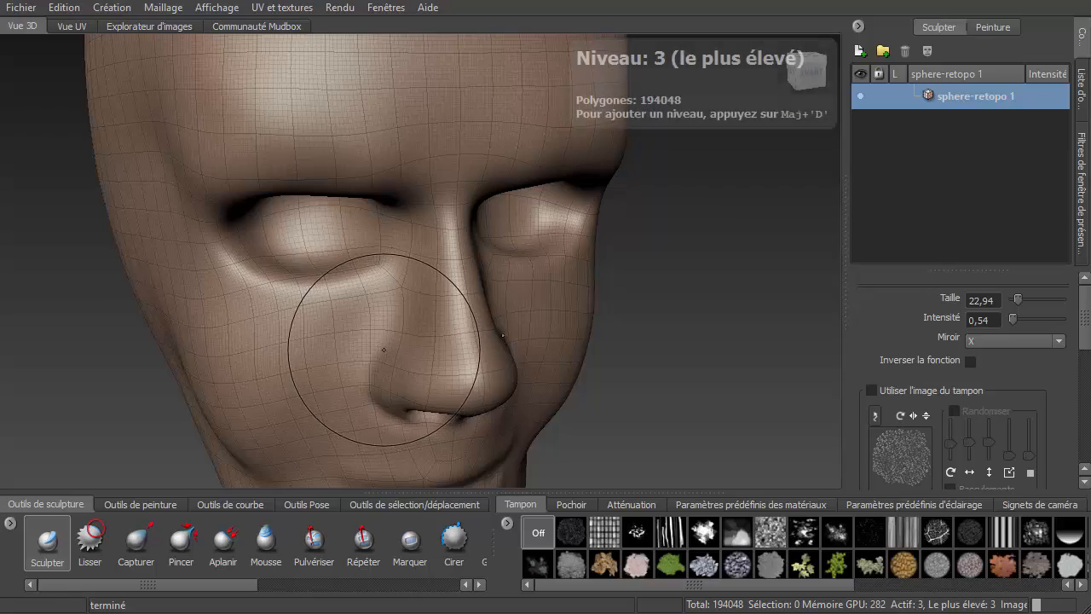
- Subdivide the head mesh to a new level 4
scroll(353, 261, "down", 5)
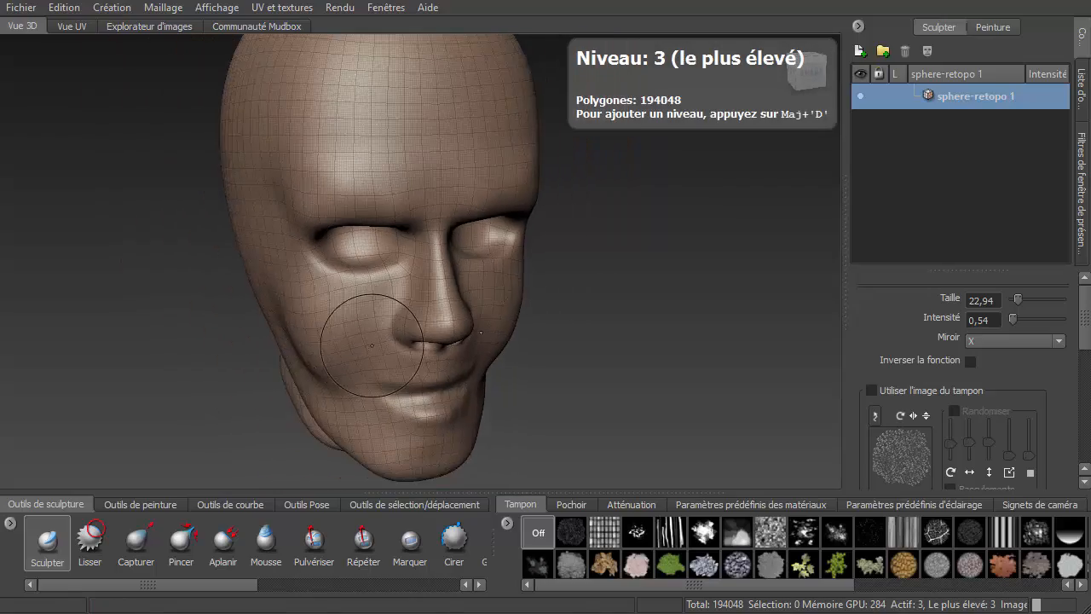
left_click_drag(372, 341, 416, 325, "alt")
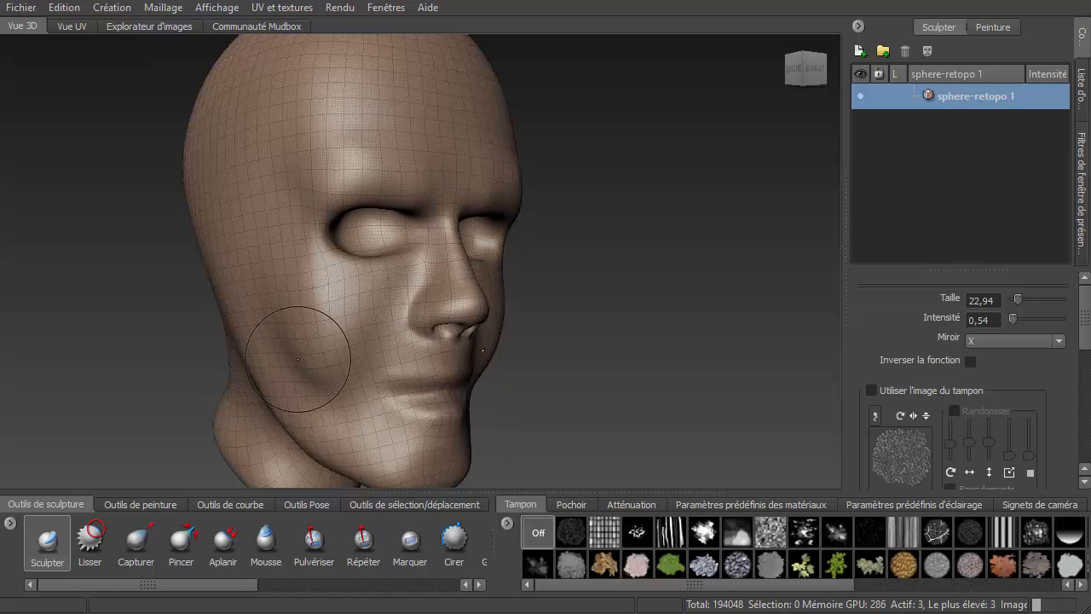
left_click_drag(297, 359, 368, 373, "alt")
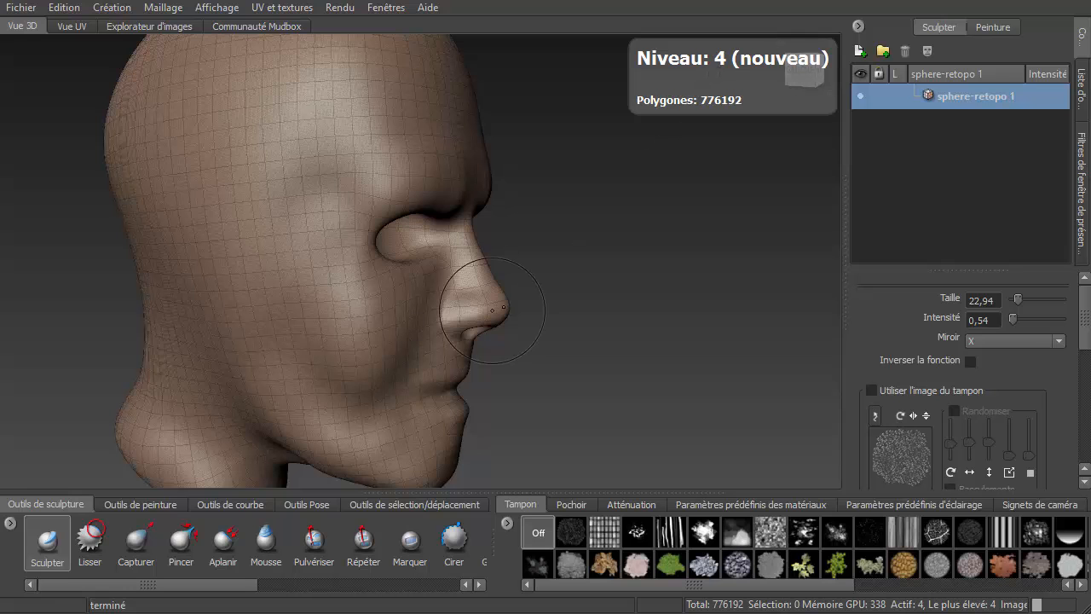
- Turn the head to its left profile and set the camera projection to Orthogonale
left_click_drag(491, 310, 407, 318, "alt")
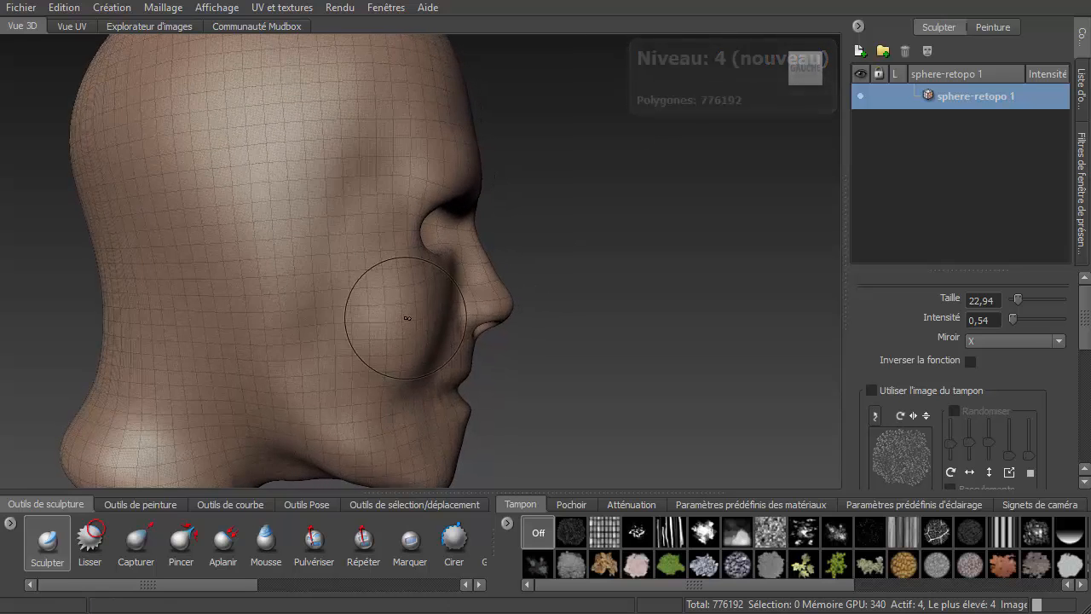
scroll(399, 314, "down", 3)
left_click(830, 93)
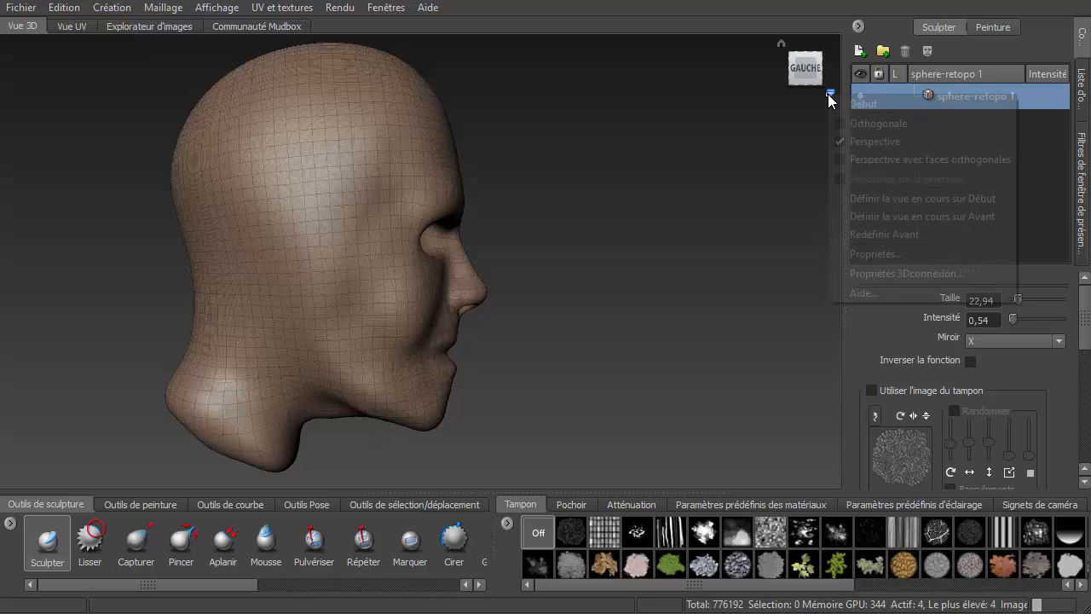
left_click(862, 123)
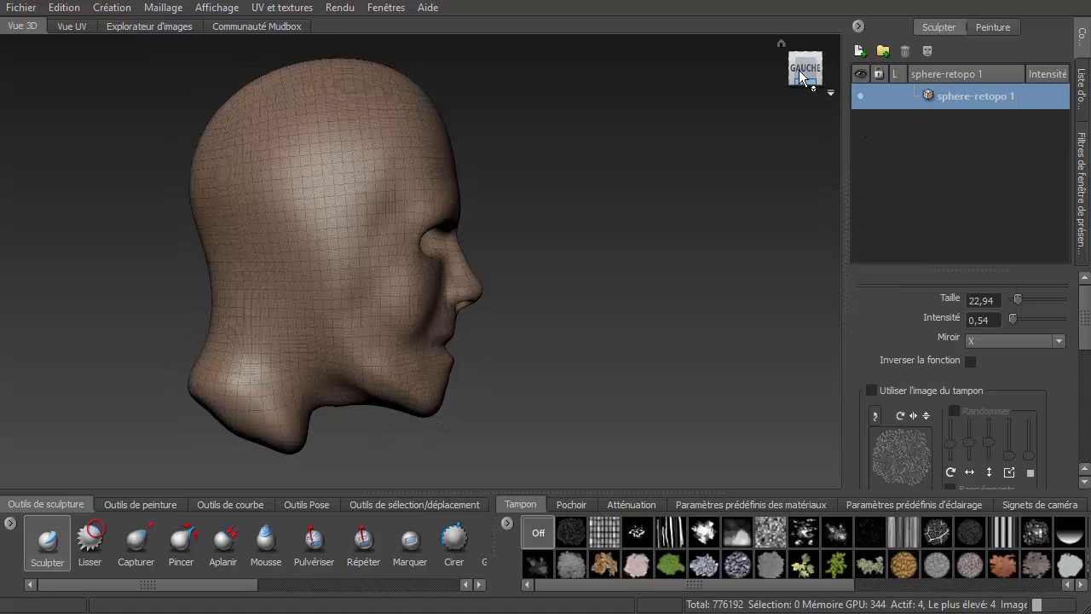
- Return the head to its exact left profile and load the human ear stencil v_humanEar_vdm.tif
mouse_move(801, 77)
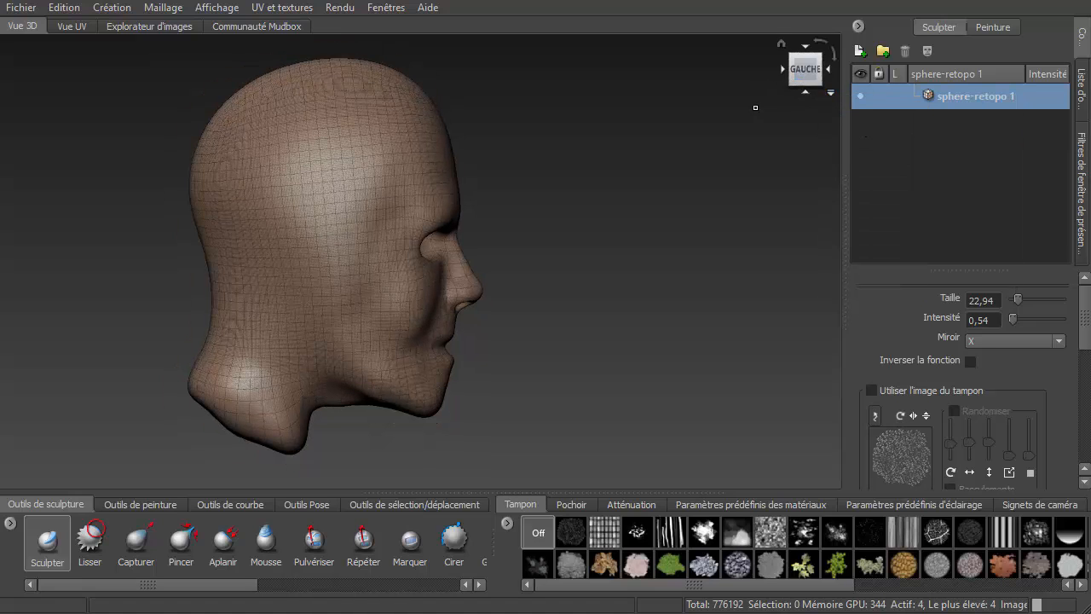
scroll(334, 277, "up", 2)
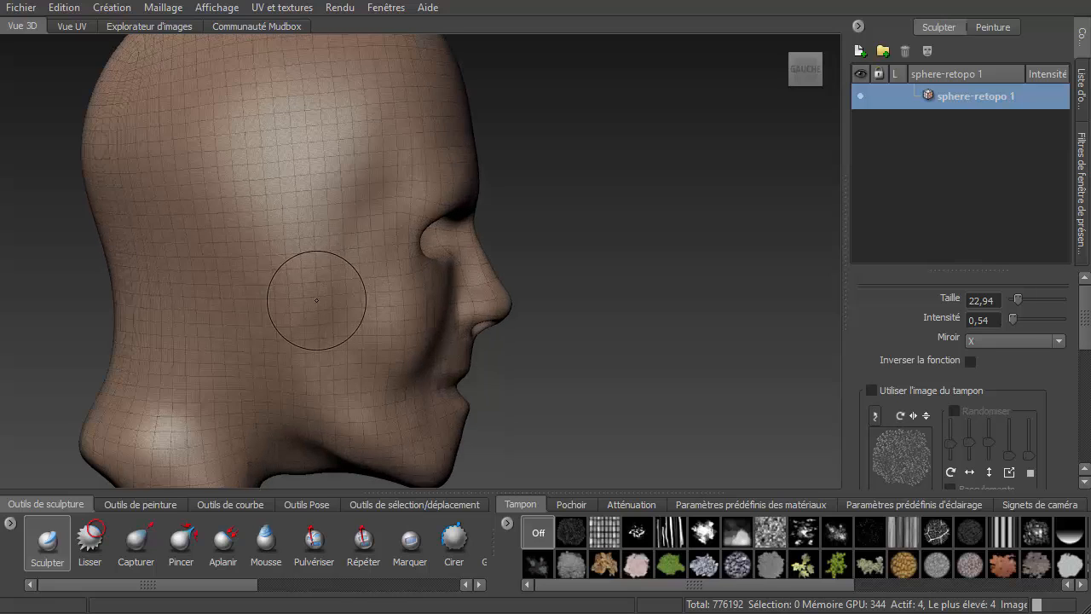
scroll(345, 290, "up", 2)
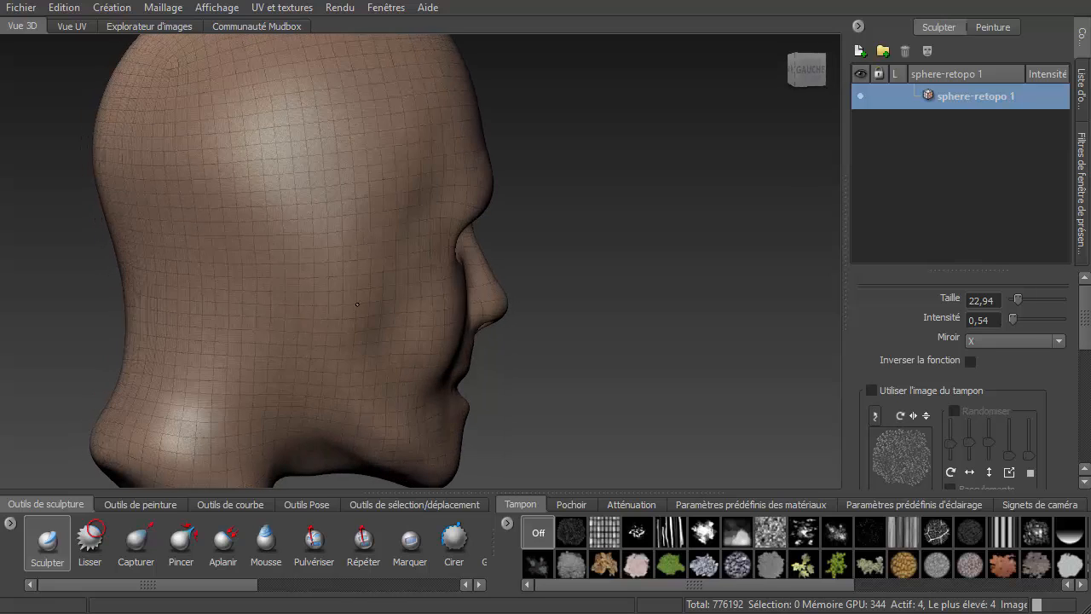
left_click(810, 78)
middle_click_drag(178, 327, 317, 313, "alt")
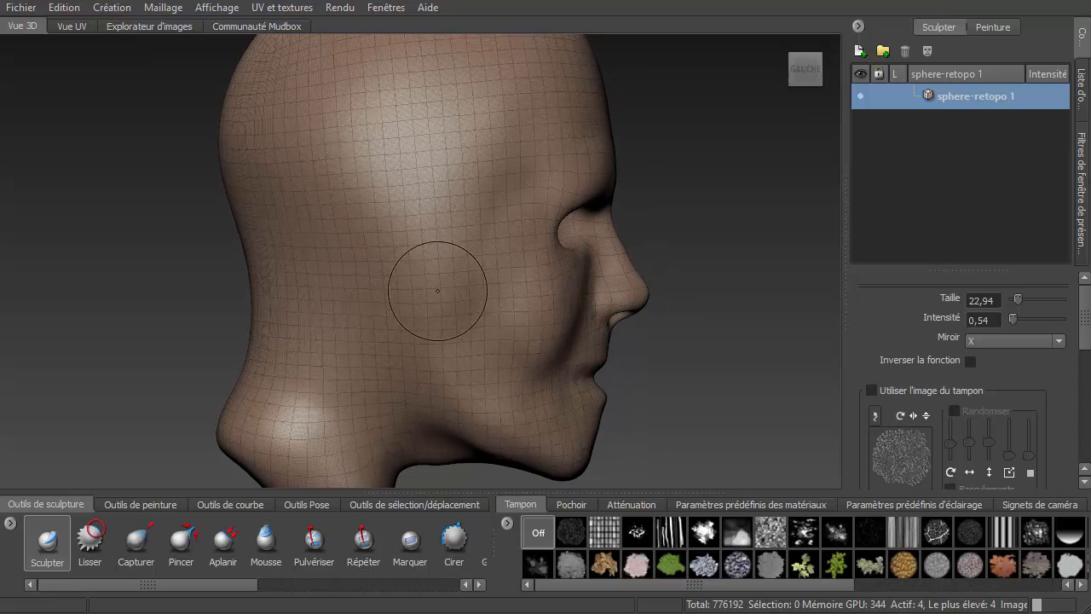
left_click_drag(759, 588, 762, 590)
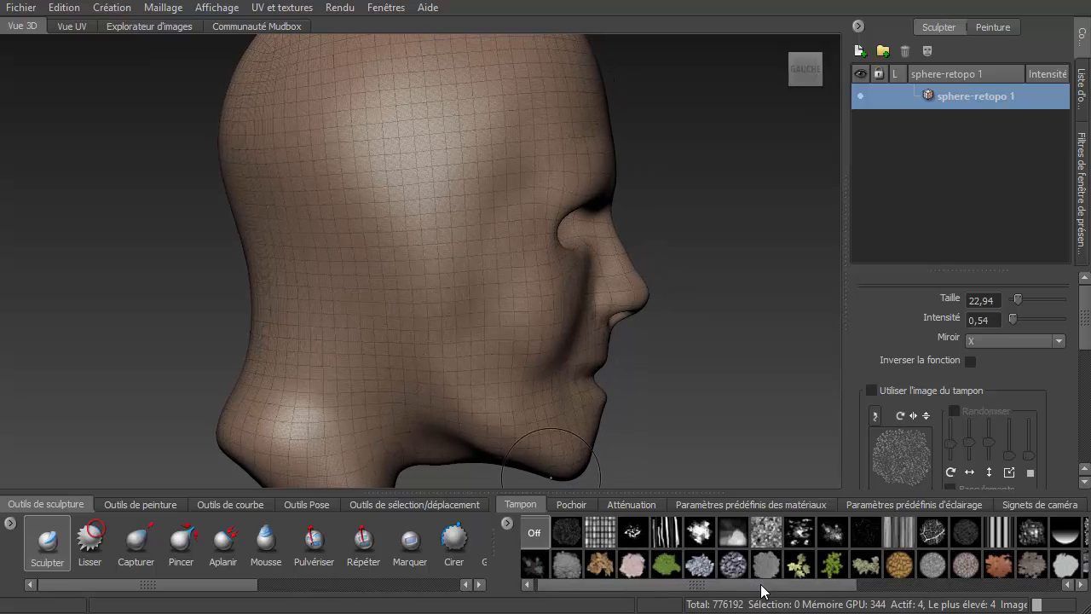
left_click(572, 505)
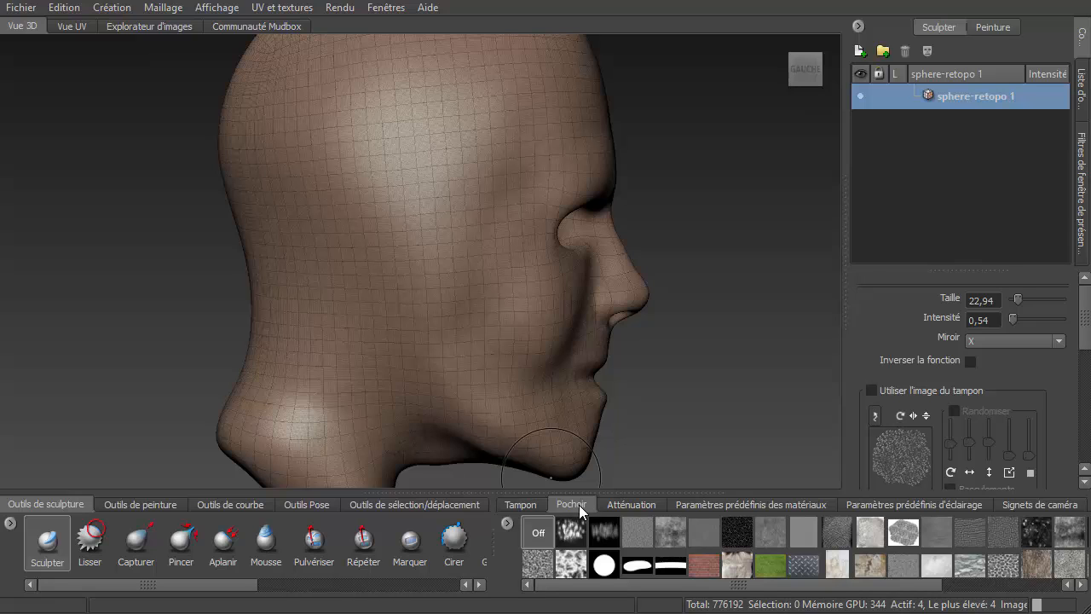
left_click_drag(667, 587, 799, 588)
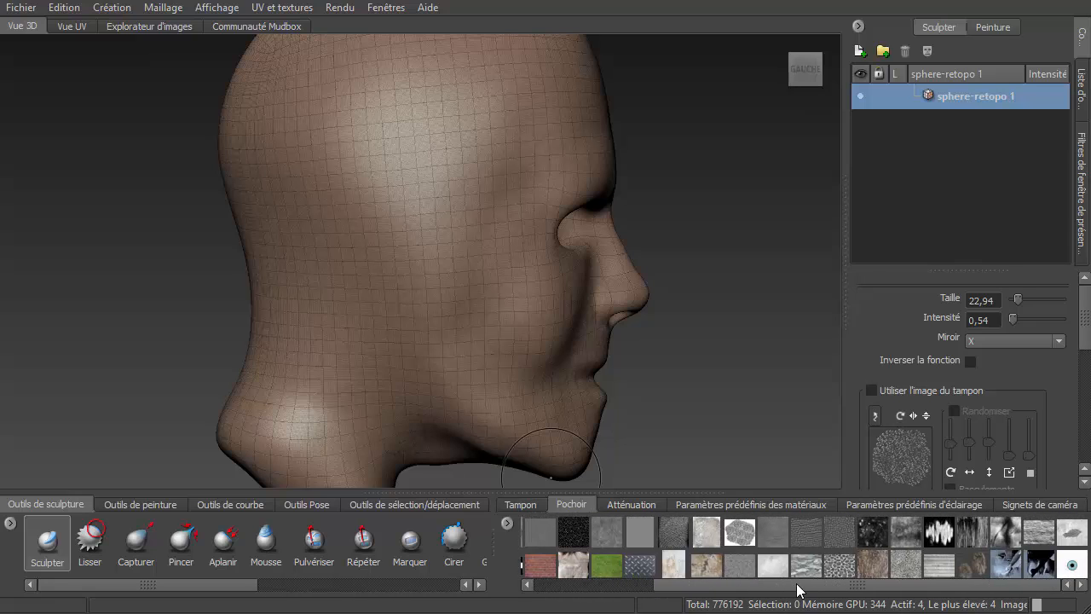
left_click(1006, 562)
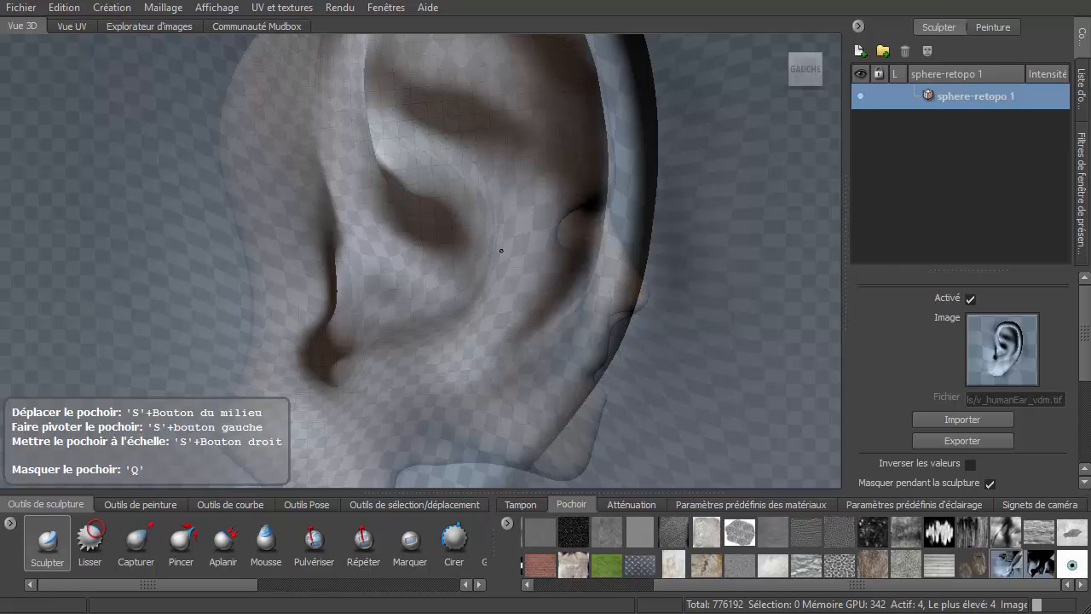
- Scale the ear stencil down and place it over the side of the head
right_click_drag(500, 250, 21, 217)
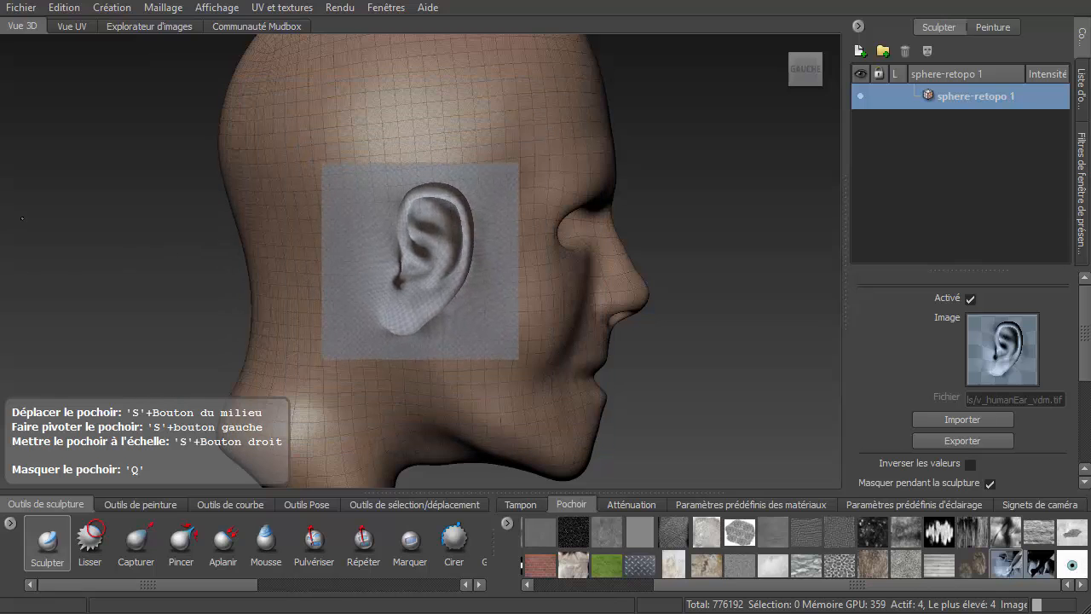
right_click_drag(92, 178, 147, 181)
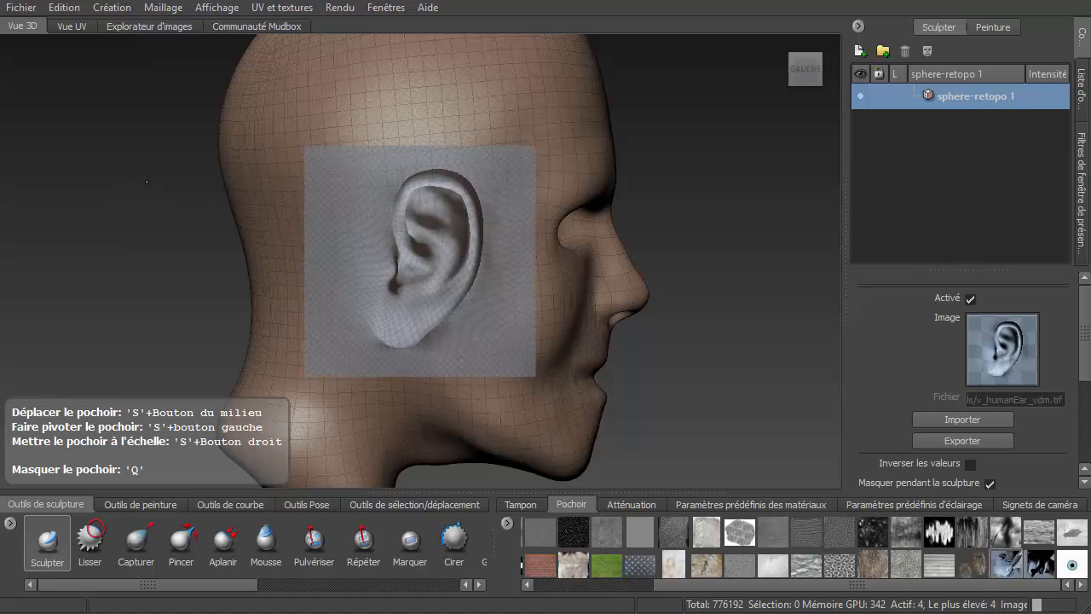
middle_click_drag(457, 256, 462, 287)
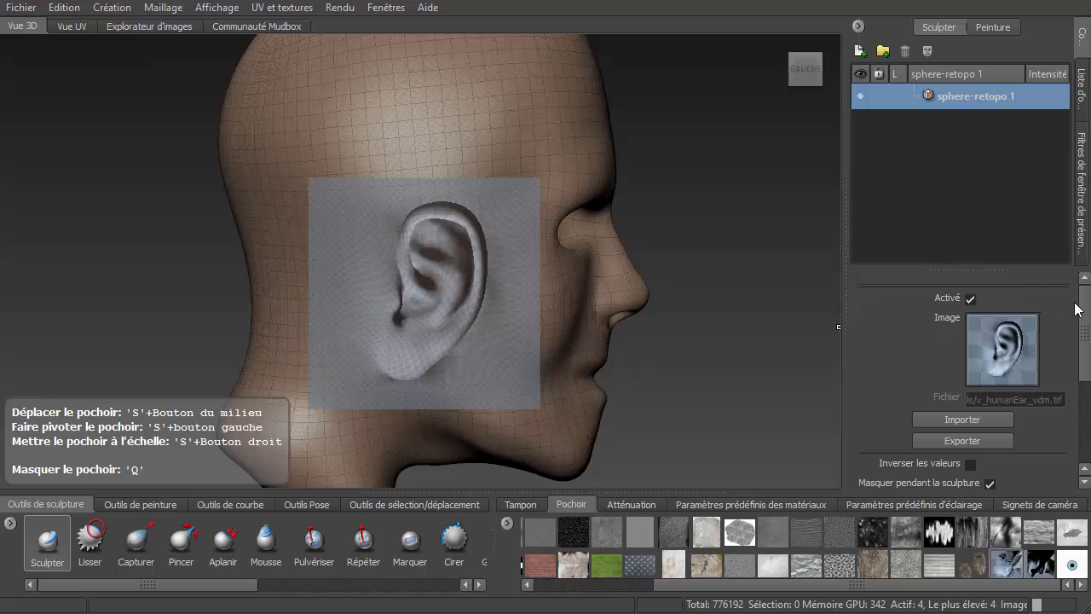
- Flip the ear stencil horizontally, then shrink and reposition it at the ear location behind the jaw
left_click_drag(1086, 307, 1077, 365)
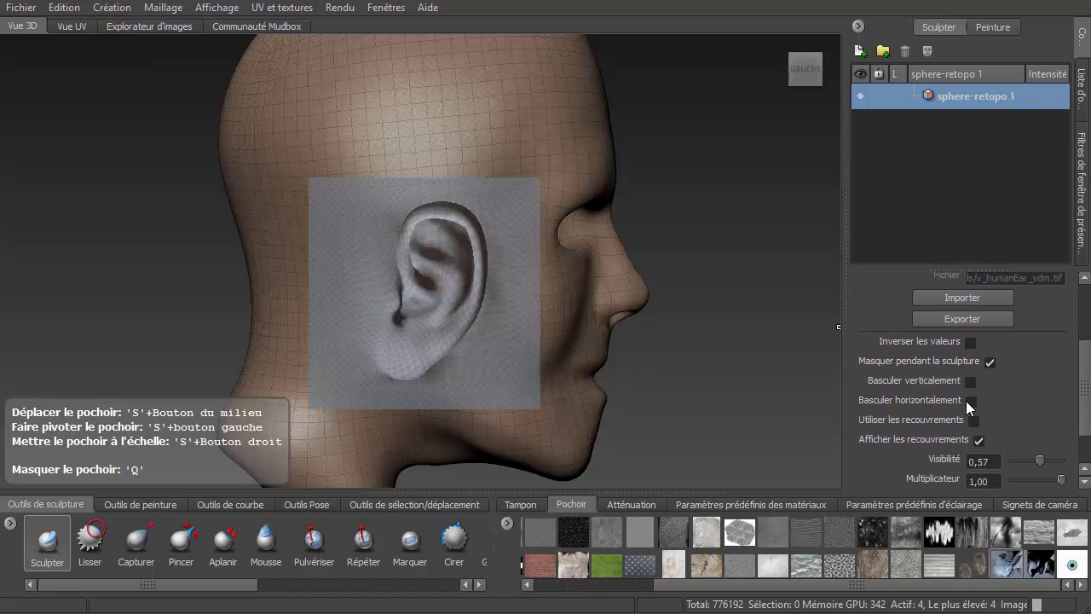
left_click(971, 401)
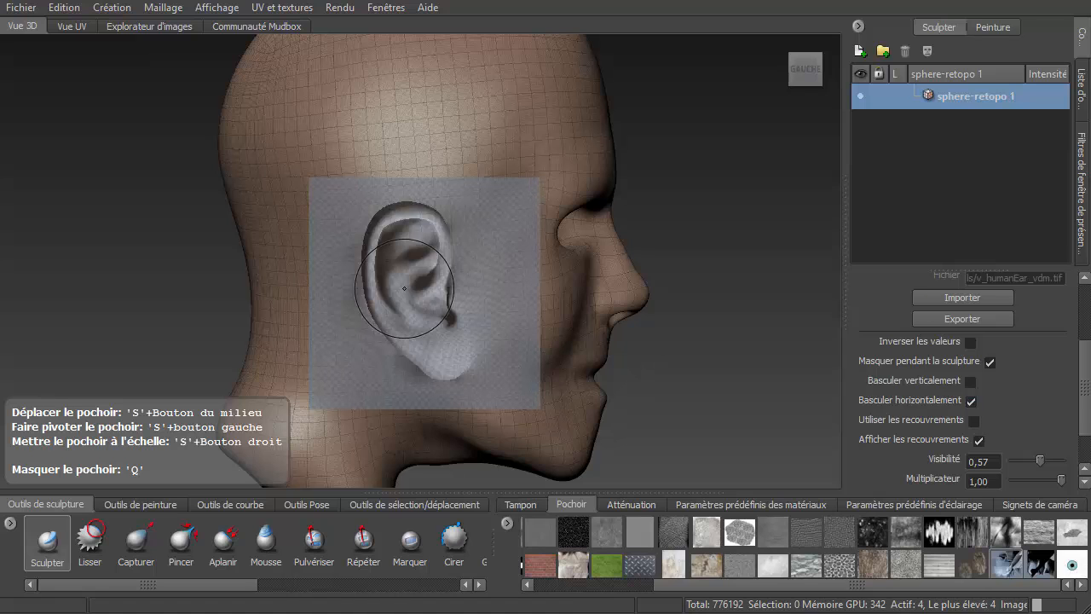
mouse_move(487, 207)
right_mouse_down()
mouse_move(452, 132)
mouse_move(470, 189)
right_mouse_up()
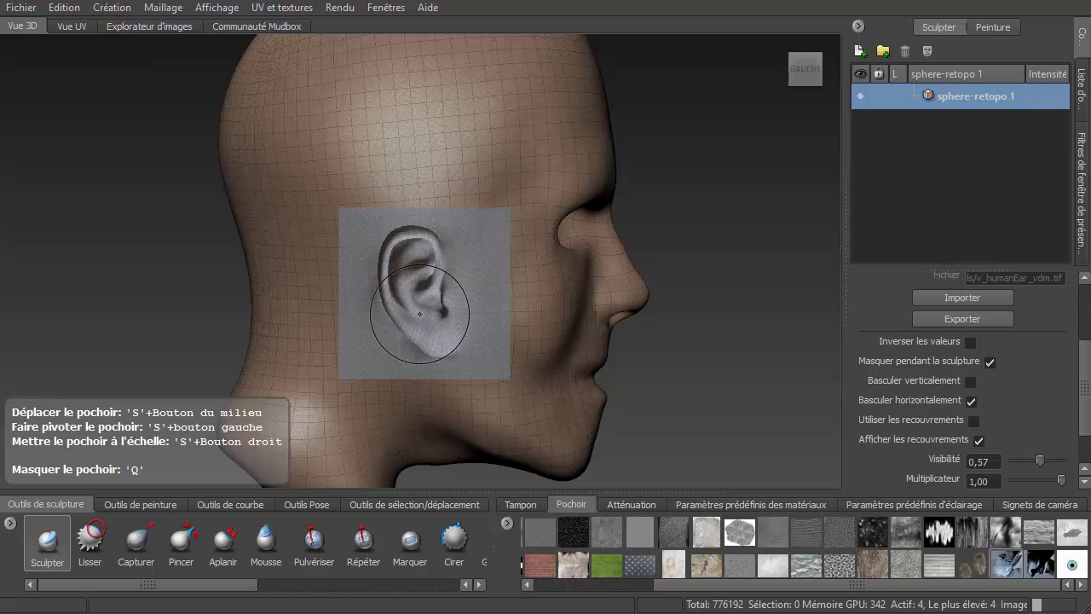
mouse_move(437, 304)
middle_mouse_down()
mouse_move(412, 294)
mouse_move(418, 285)
middle_mouse_up()
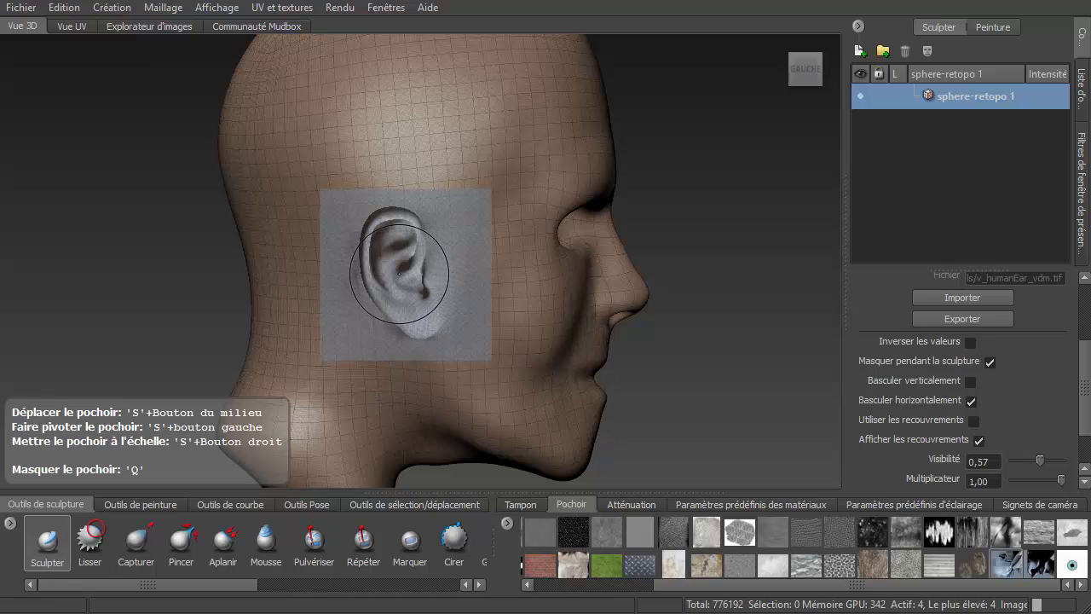
- Enlarge the Sculpter brush to cover the ear stencil and sculpt the ear onto the side of the head
left_click_drag(399, 270, 427, 270)
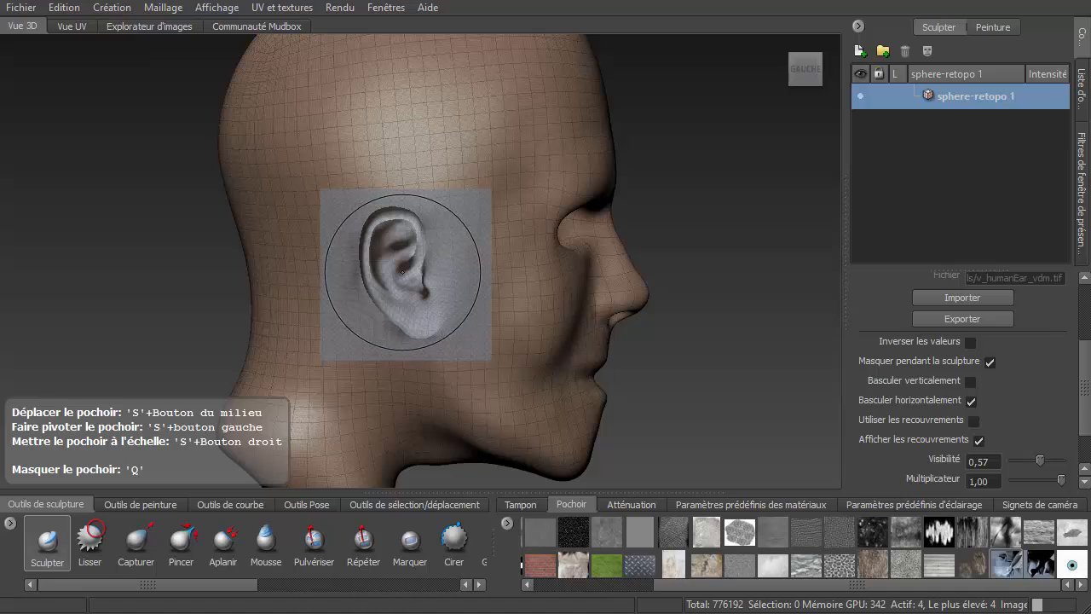
key("Page_Up")
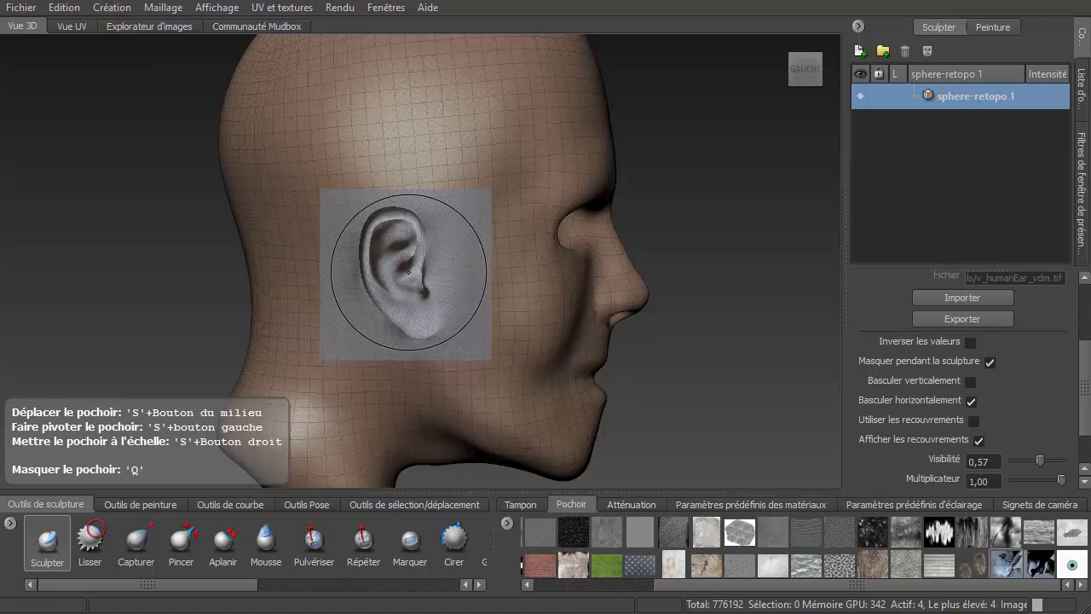
mouse_move(408, 271)
left_mouse_down()
mouse_move(399, 256)
mouse_move(393, 273)
mouse_move(388, 257)
left_mouse_up()
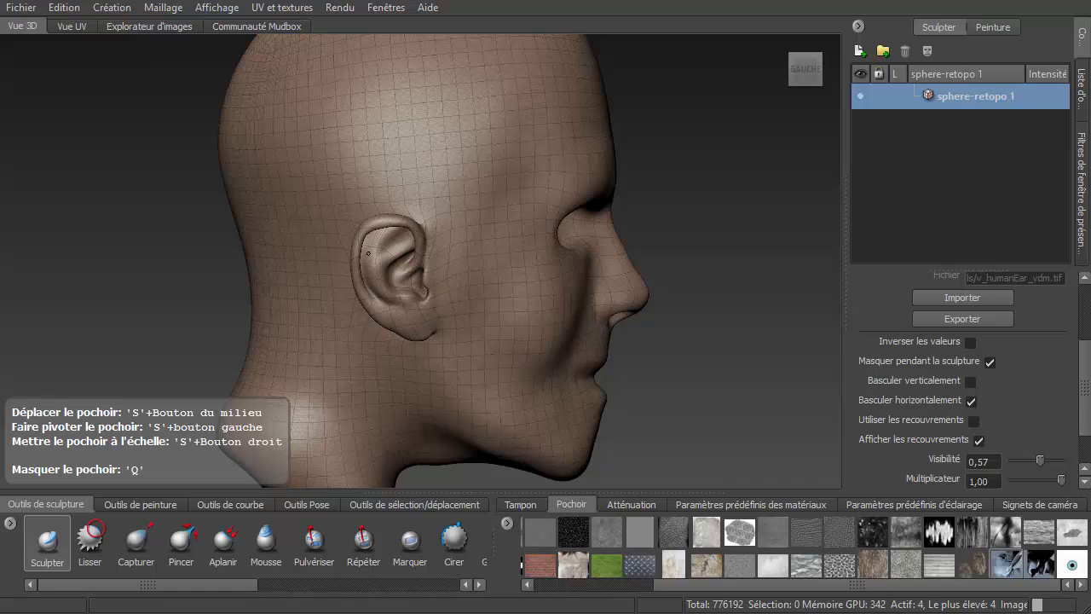
left_click_drag(368, 254, 373, 260)
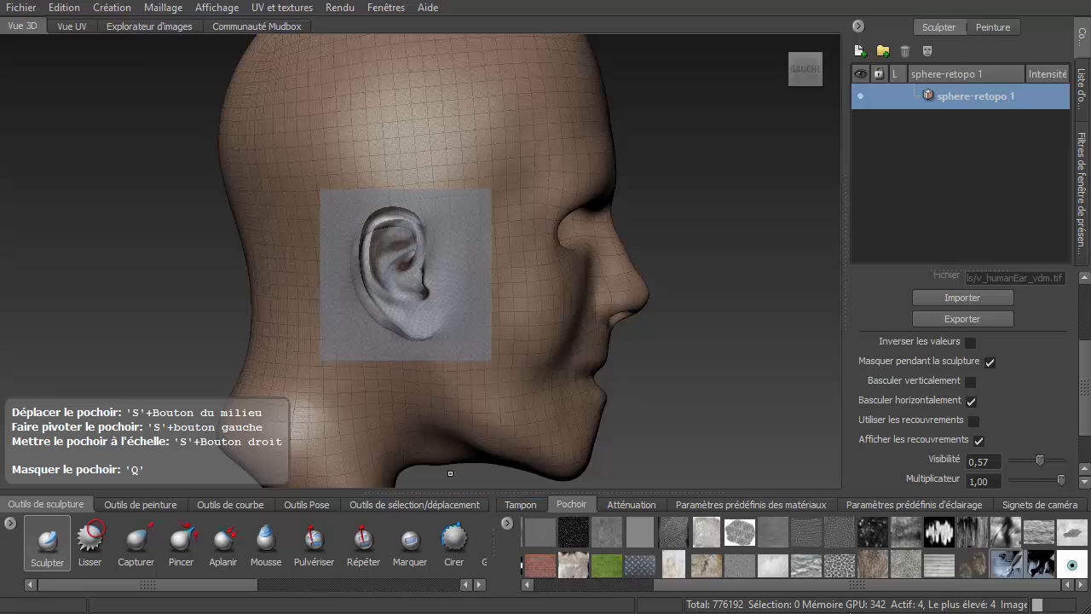
- Turn off the ear stencil and hide the mesh wireframe to inspect the ears on both sides of the head
left_click_drag(791, 588, 576, 570)
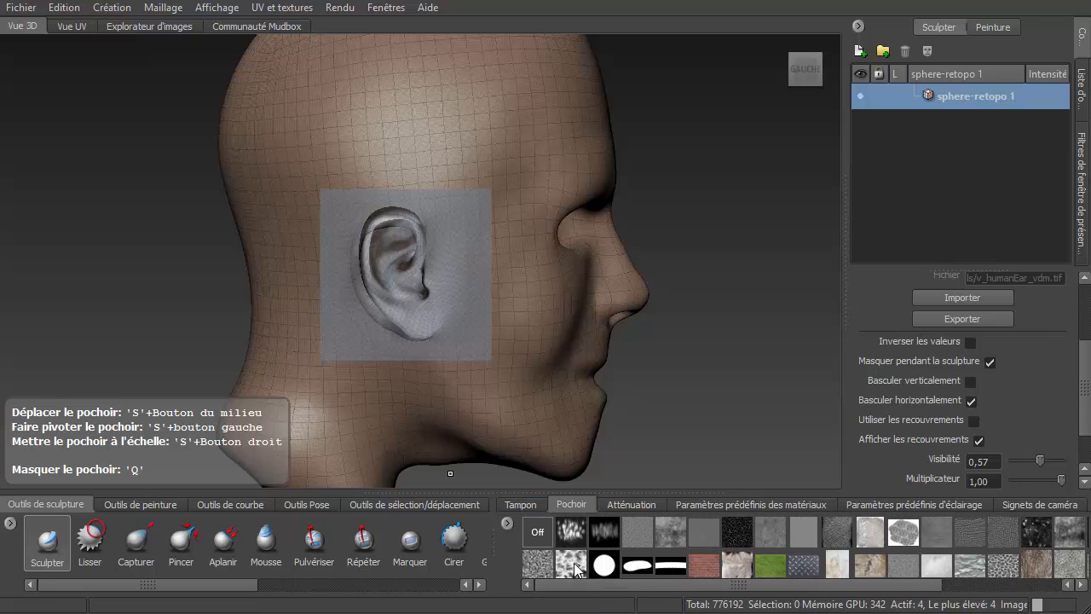
left_click(535, 542)
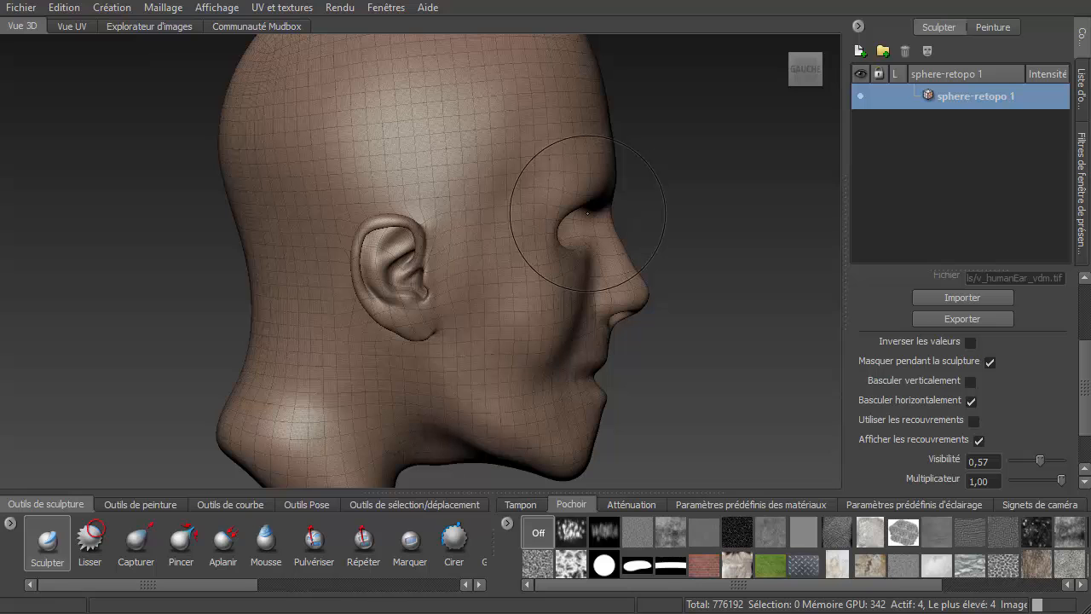
key("w")
left_click_drag(610, 260, 1019, 248, "alt")
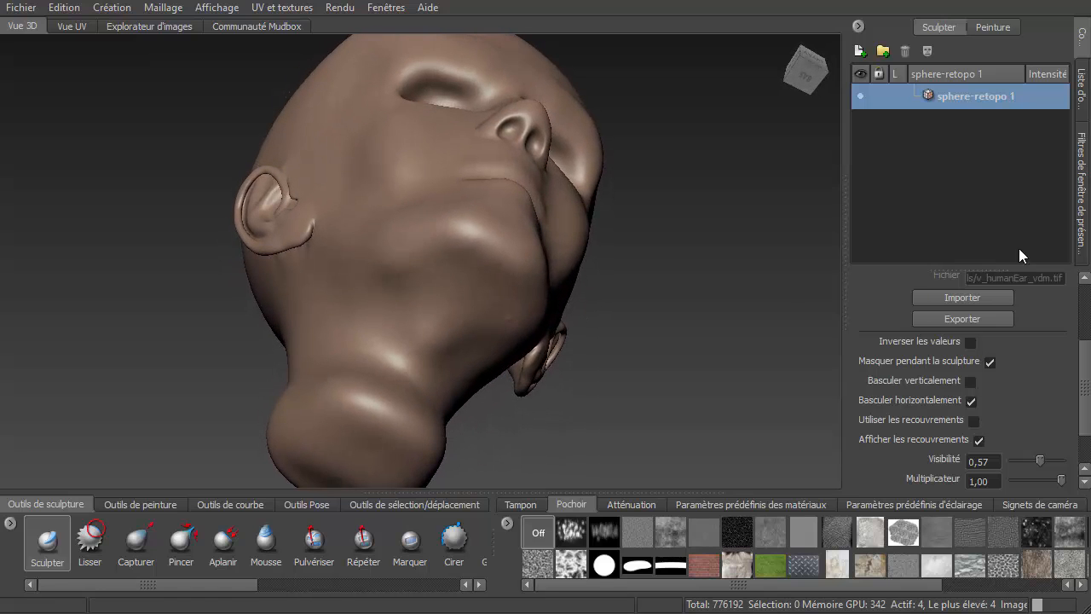
key("shift")
mouse_move(410, 281)
left_mouse_down("alt")
mouse_move(510, 364)
mouse_move(322, 364)
mouse_move(635, 353)
mouse_move(621, 337)
left_mouse_up("alt")
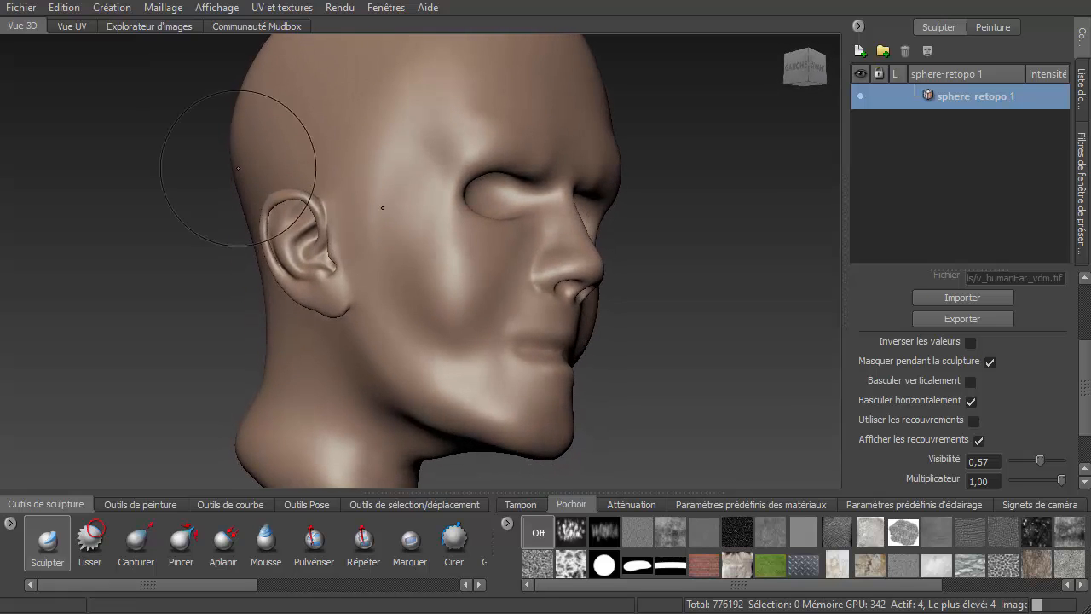
- Check the UV view of the head and return to the 3D view
left_click(72, 27)
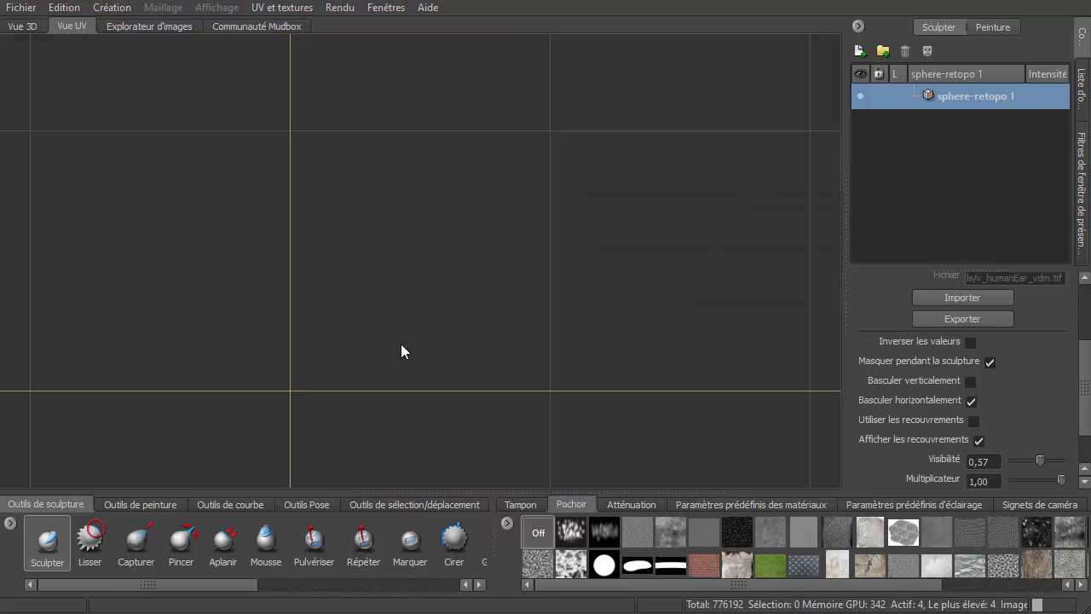
left_click(18, 27)
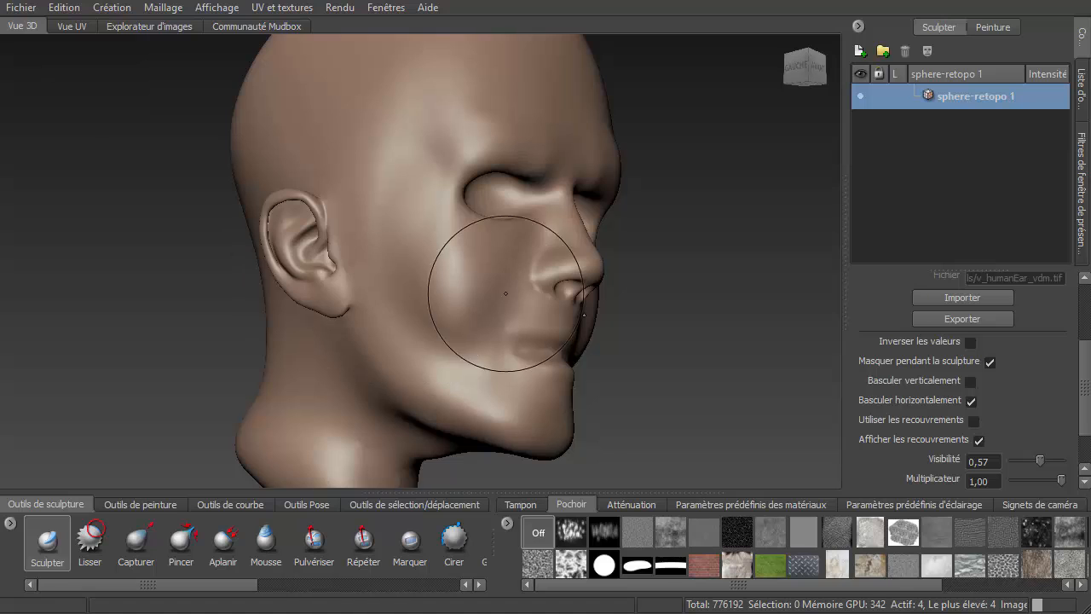